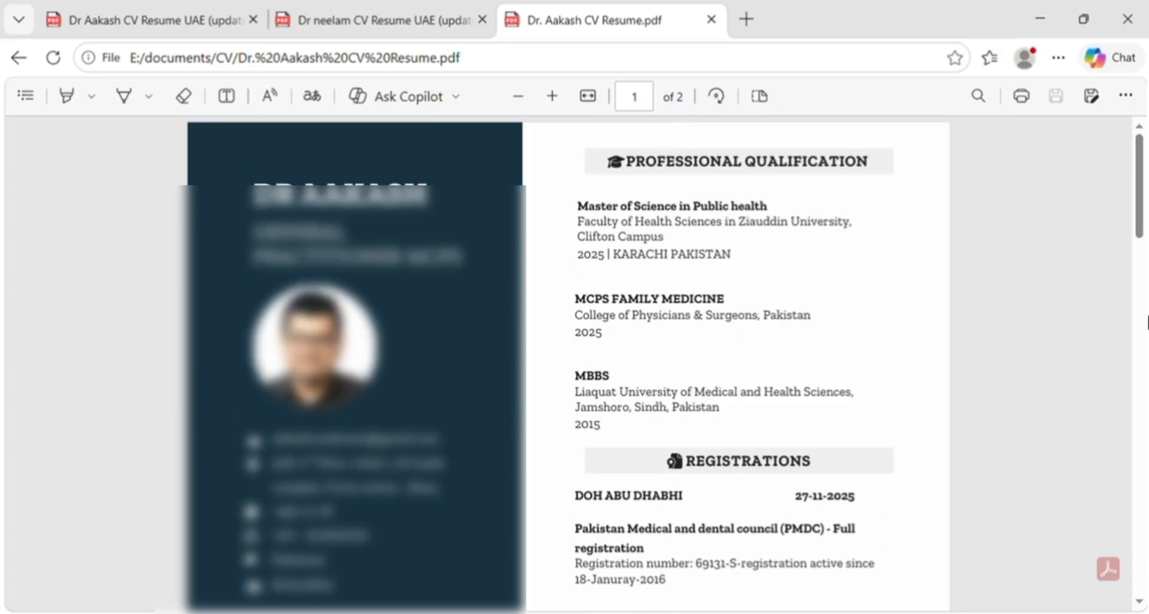
Flip between the female and male doctors' updated UAE CV PDFs, scrolling each back to the top
{"action": "key", "text": "ctrl+shift+Tab"}
{"action": "scroll", "coordinate": [1146, 323], "scroll_direction": "up", "scroll_amount": 6}
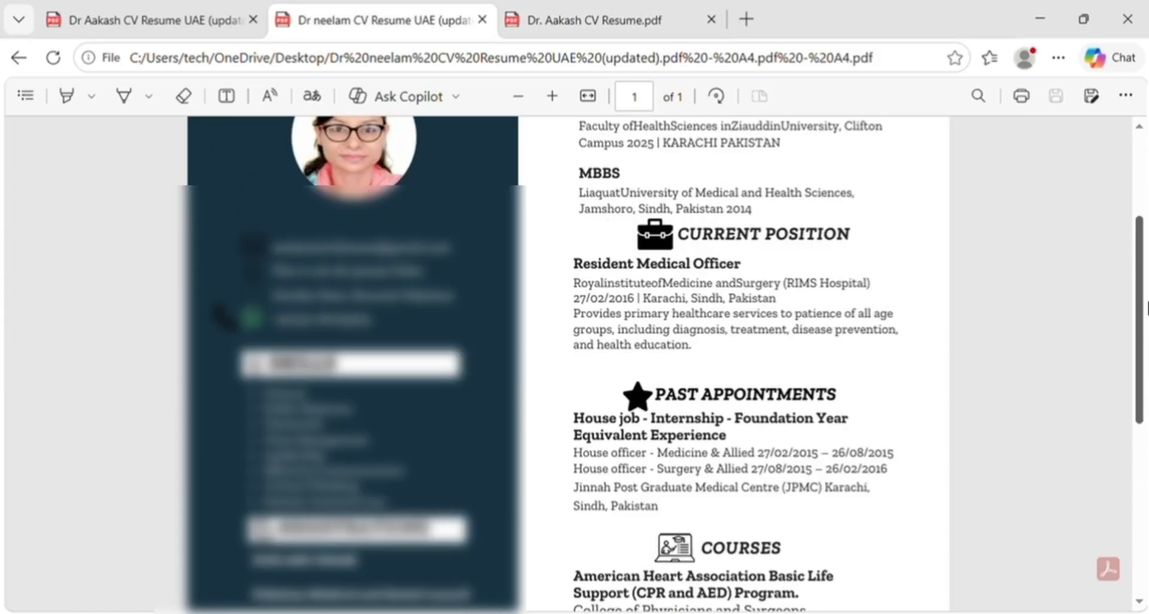
{"action": "scroll", "coordinate": [1145, 308], "scroll_direction": "up", "scroll_amount": 3}
{"action": "key", "text": "ctrl+shift+Tab"}
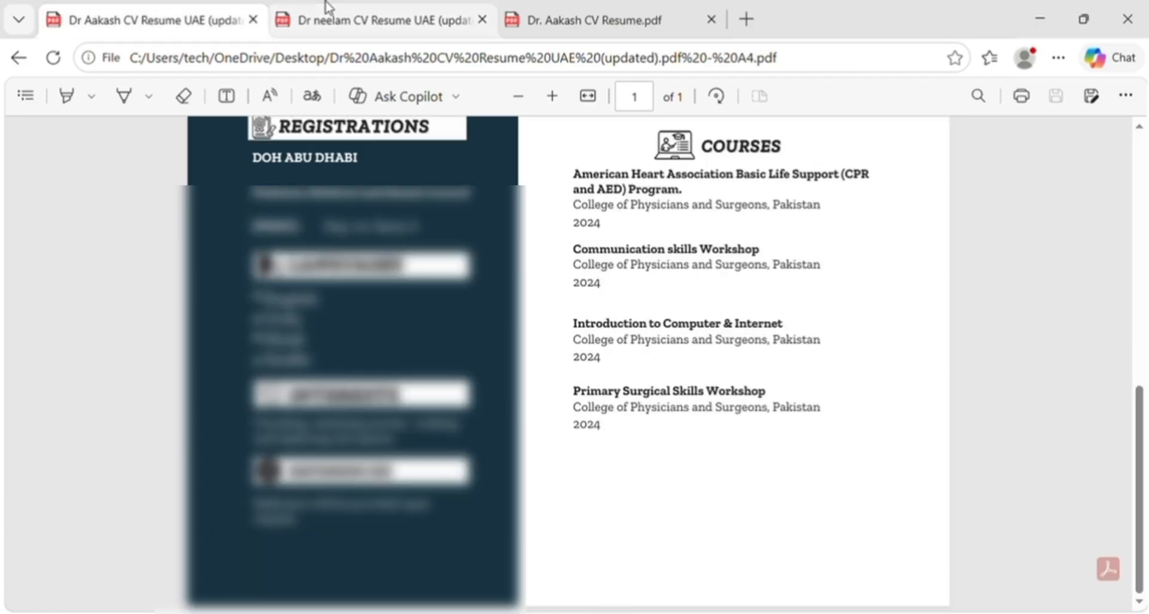
{"action": "left_click_drag", "start_coordinate": [1144, 552], "coordinate": [1144, 328]}
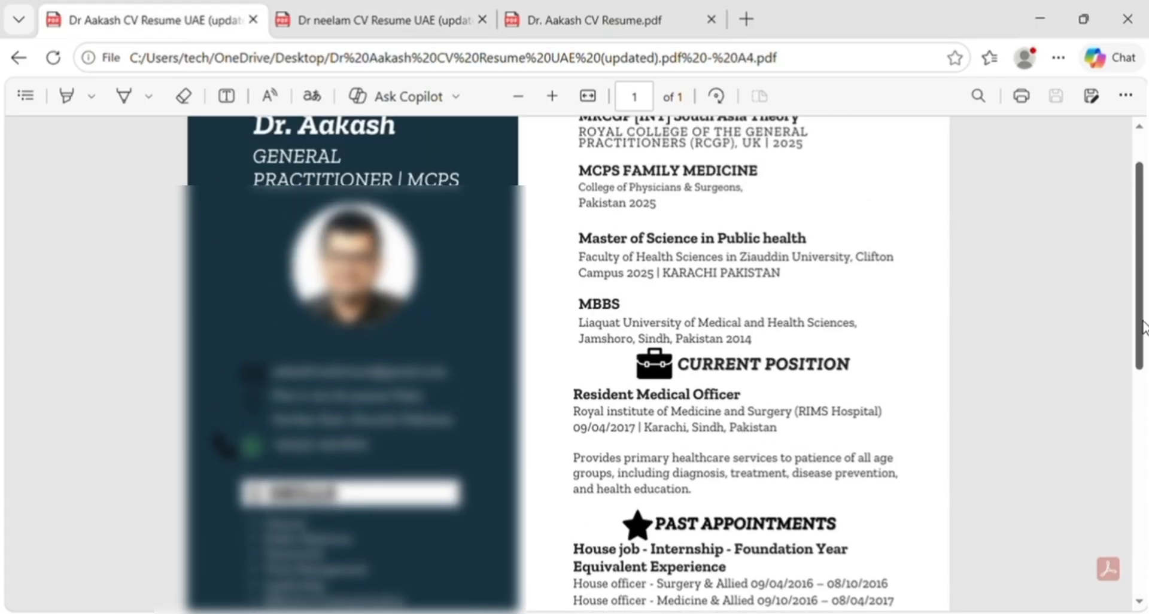
{"action": "scroll", "coordinate": [1144, 328], "scroll_direction": "up", "scroll_amount": 1}
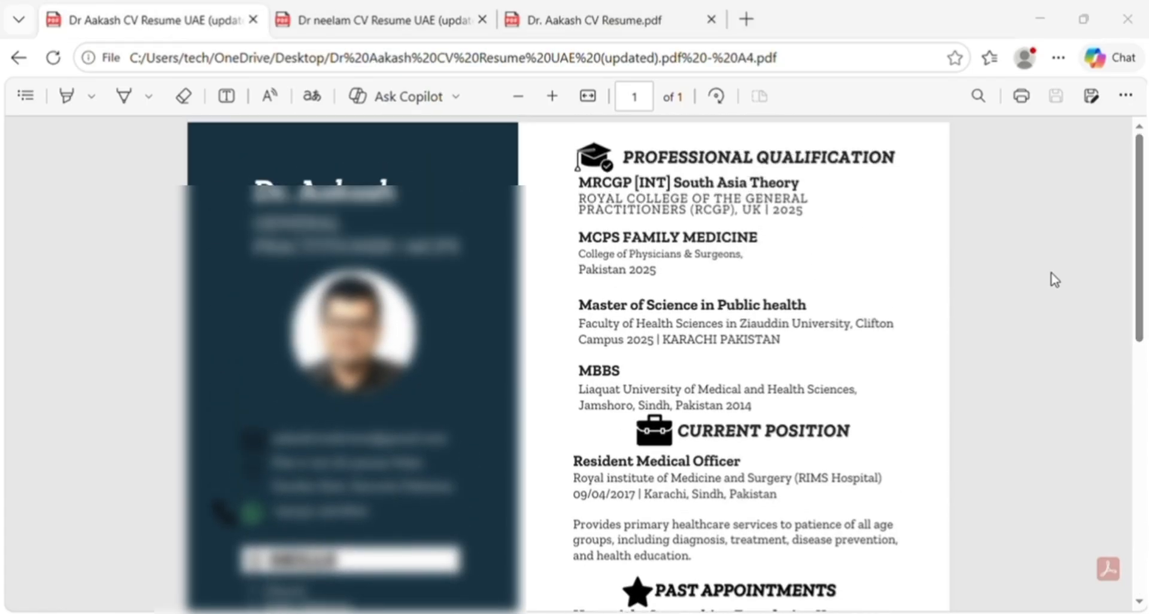
{"action": "left_click", "coordinate": [524, 366]}
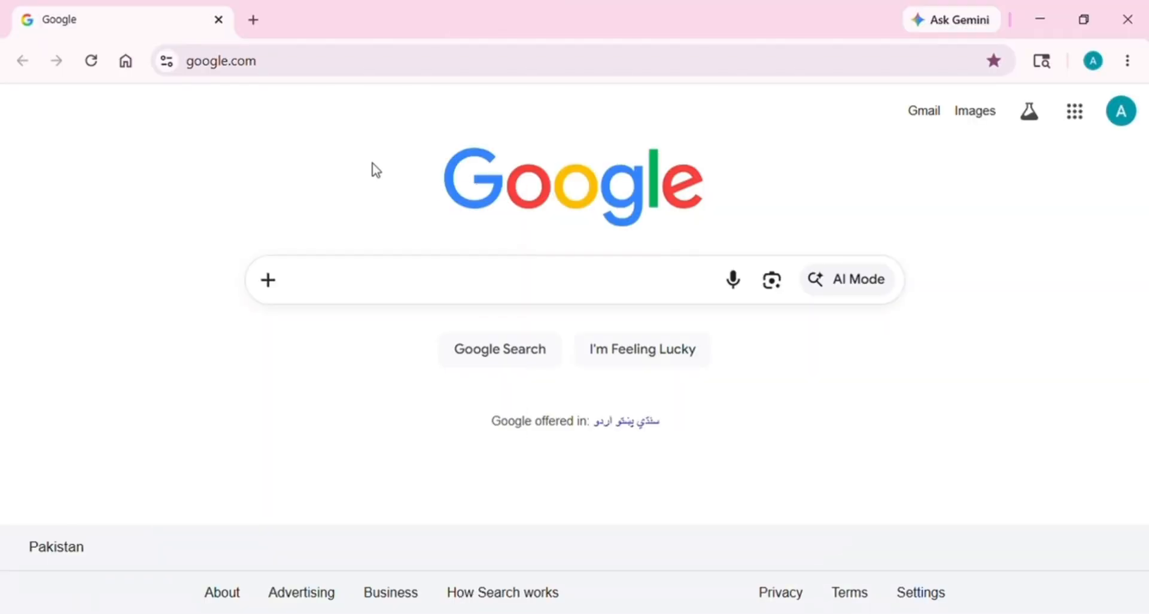
Search Google for Canva (typed as 'danva') to reach the Canva site
{"action": "left_click", "coordinate": [425, 280]}
{"action": "type", "text": "d"}
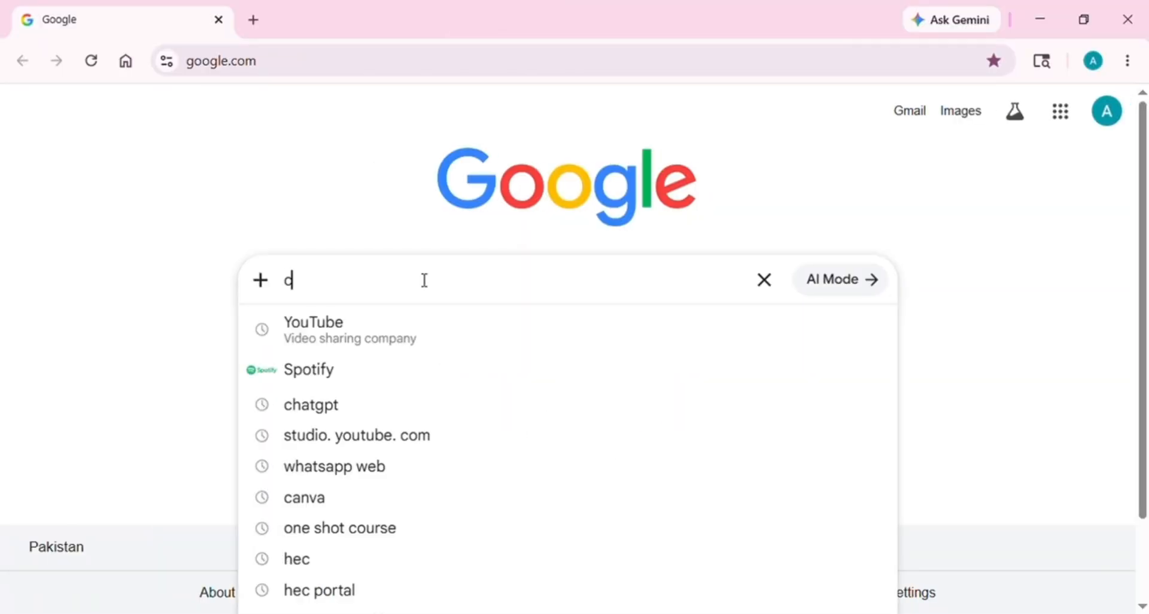
{"action": "type", "text": "anva"}
{"action": "key", "text": "Return"}
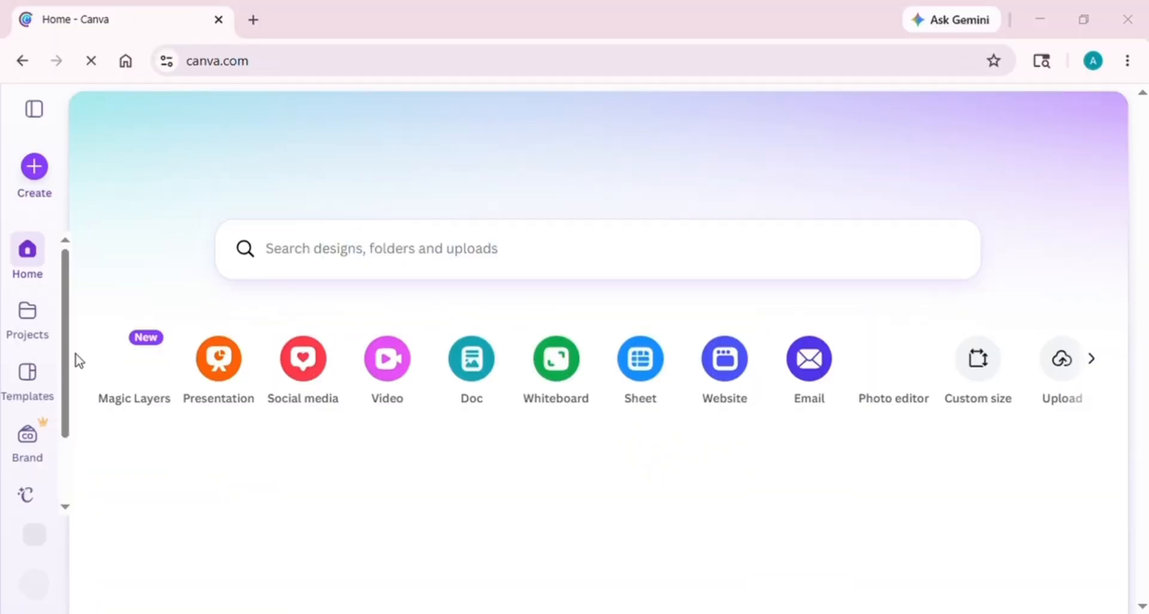
Browse Templates to the CV category and customise the deep purple college student CV
{"action": "left_click", "coordinate": [28, 376]}
{"action": "scroll", "coordinate": [1143, 131], "scroll_direction": "down", "scroll_amount": 2}
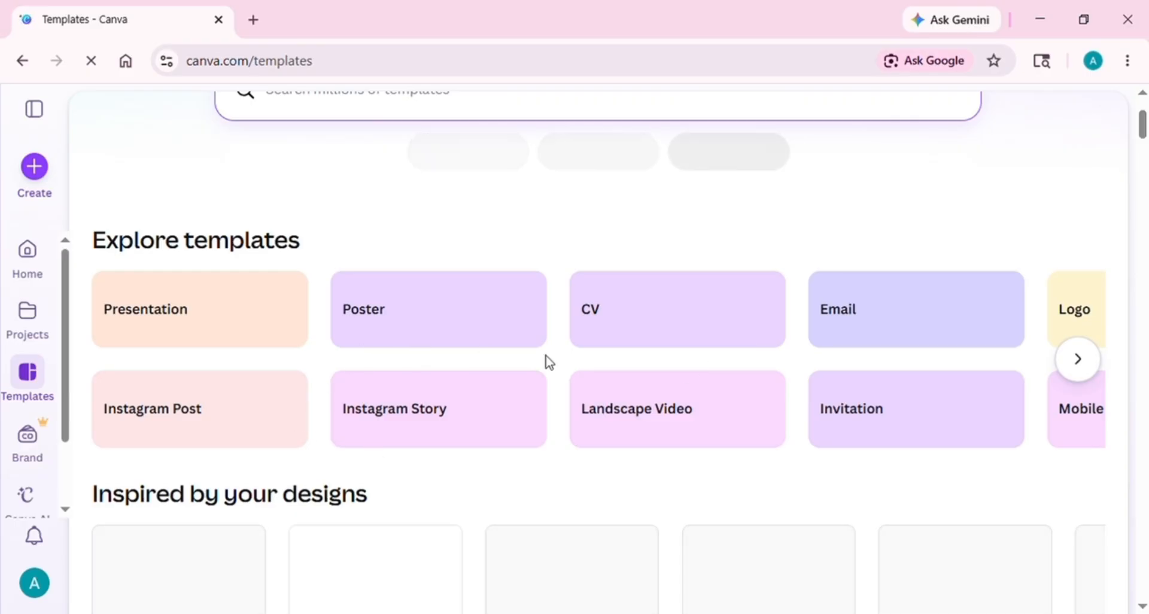
{"action": "left_click", "coordinate": [1080, 362]}
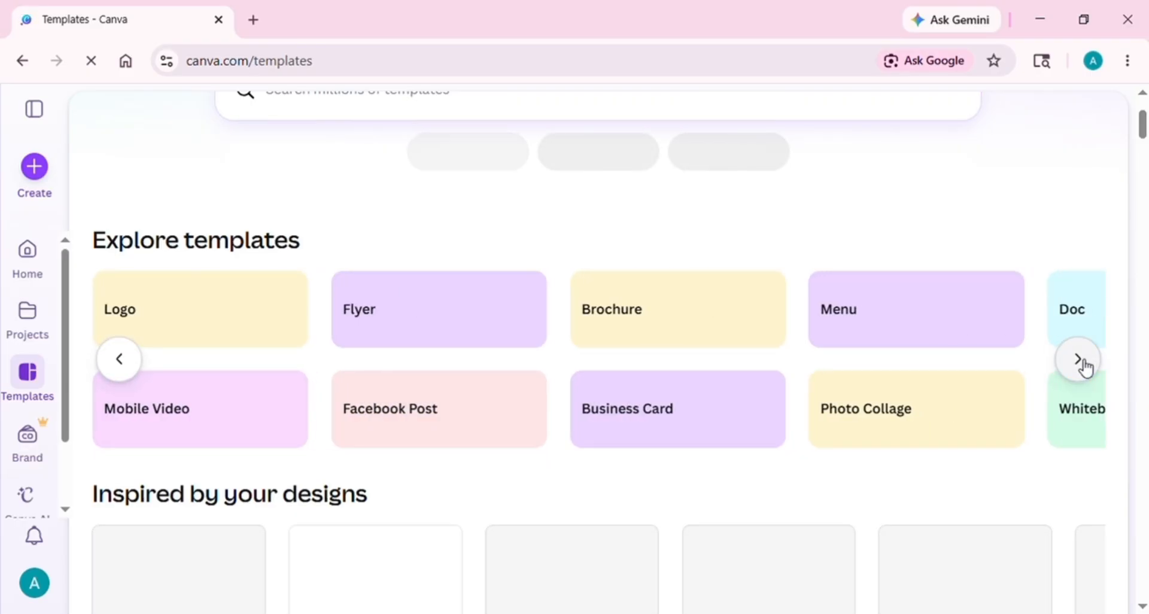
{"action": "left_click", "coordinate": [1080, 362]}
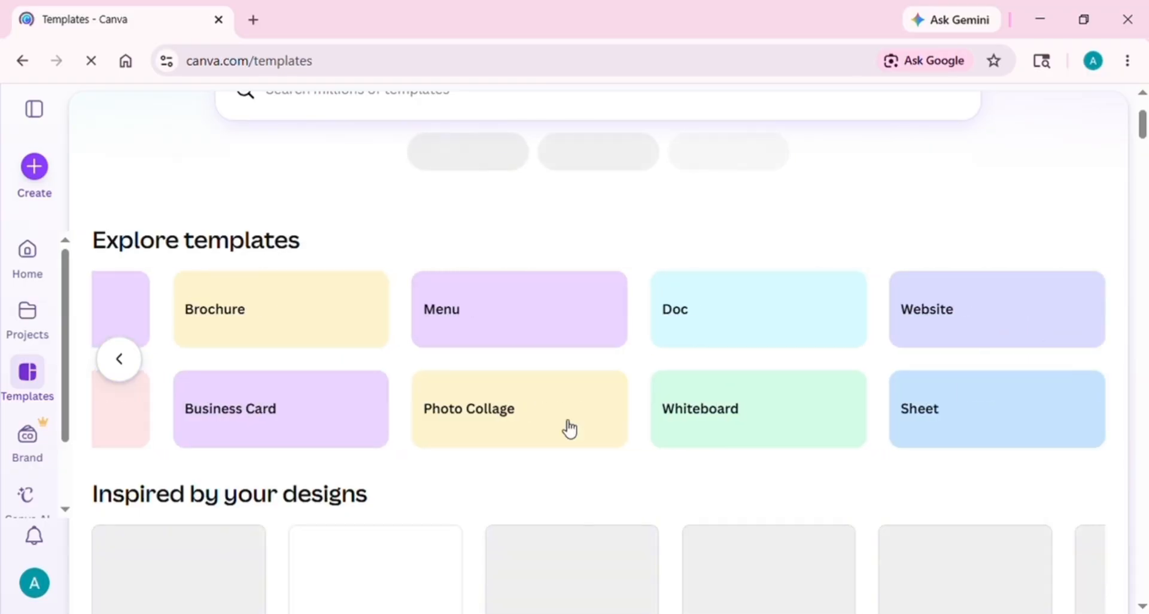
{"action": "left_click", "coordinate": [137, 360]}
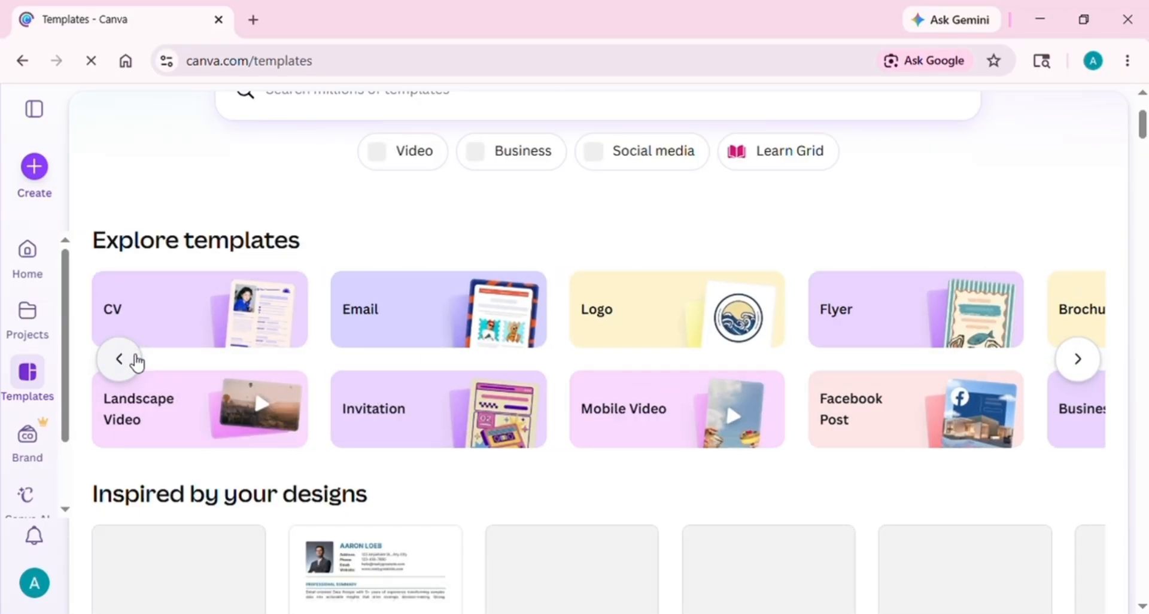
{"action": "left_click", "coordinate": [186, 324]}
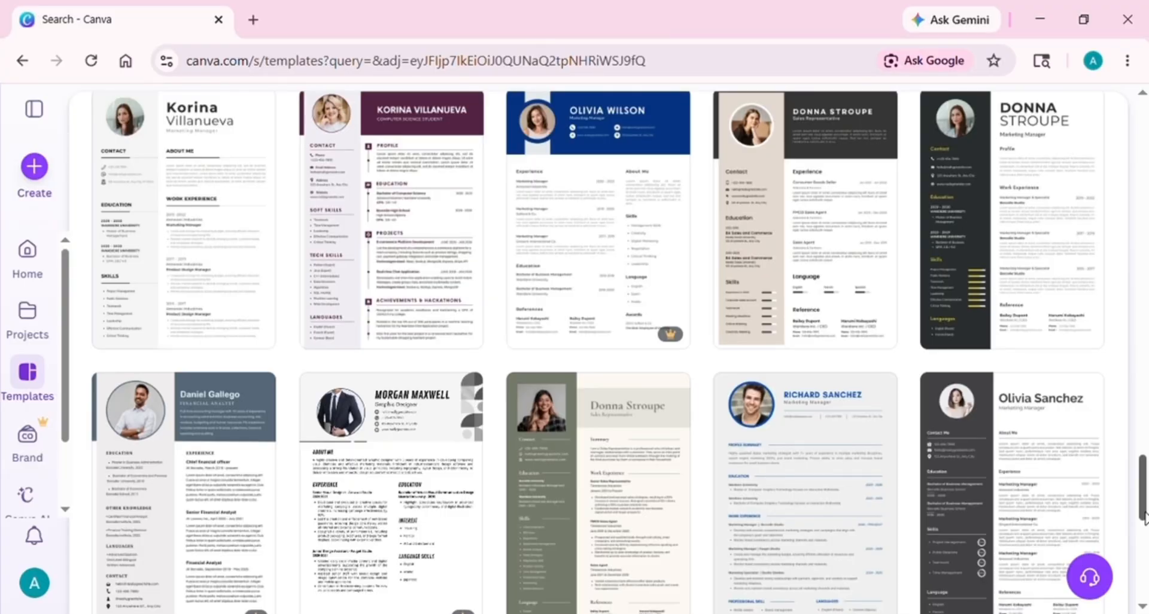
{"action": "left_click_drag", "start_coordinate": [1144, 515], "coordinate": [1144, 490]}
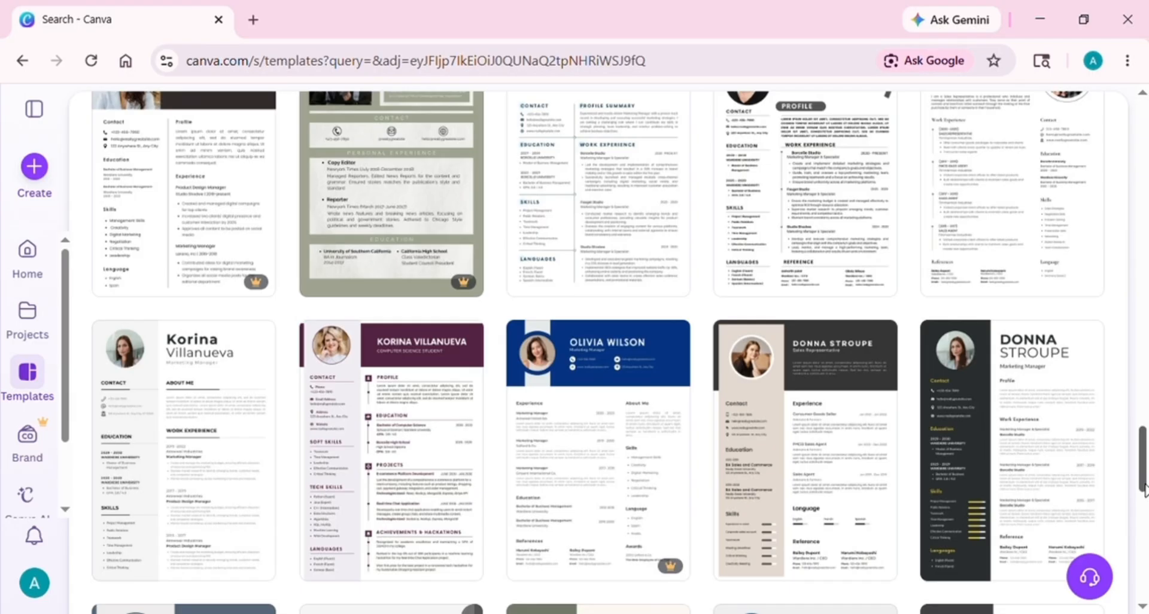
{"action": "left_click", "coordinate": [406, 484]}
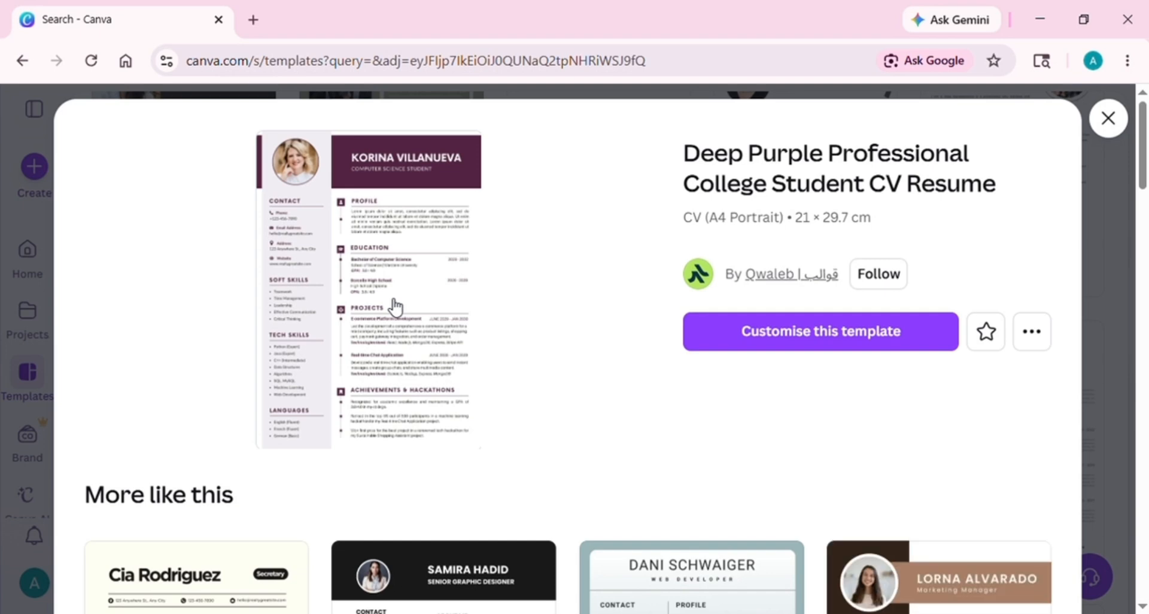
{"action": "left_click", "coordinate": [395, 307]}
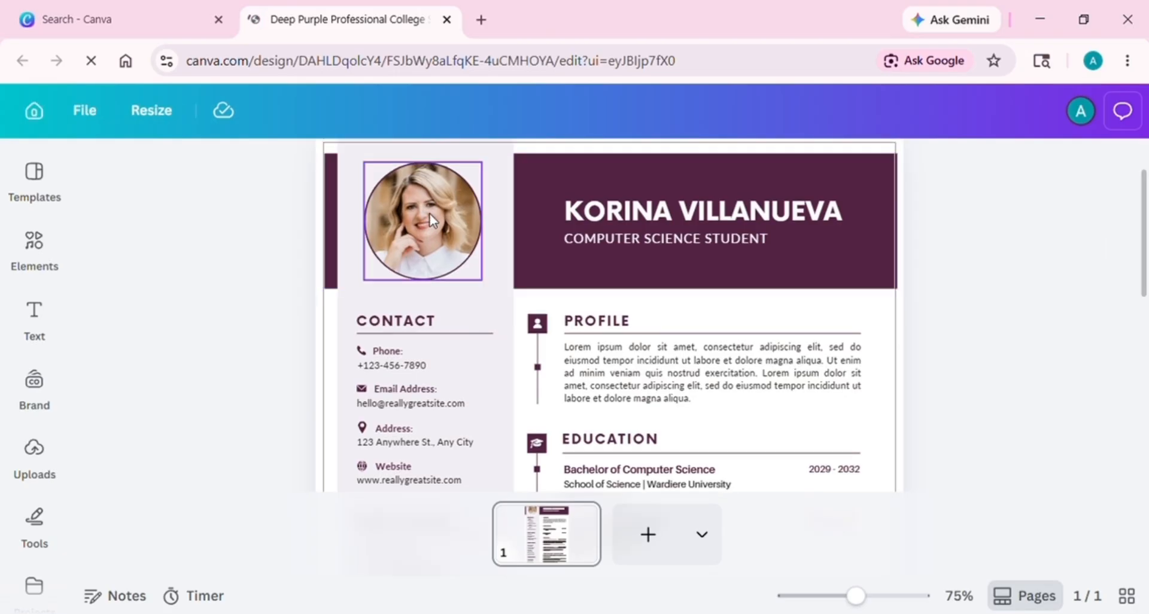
Delete the sample profile photo while keeping its circle frame
{"action": "left_click", "coordinate": [431, 219]}
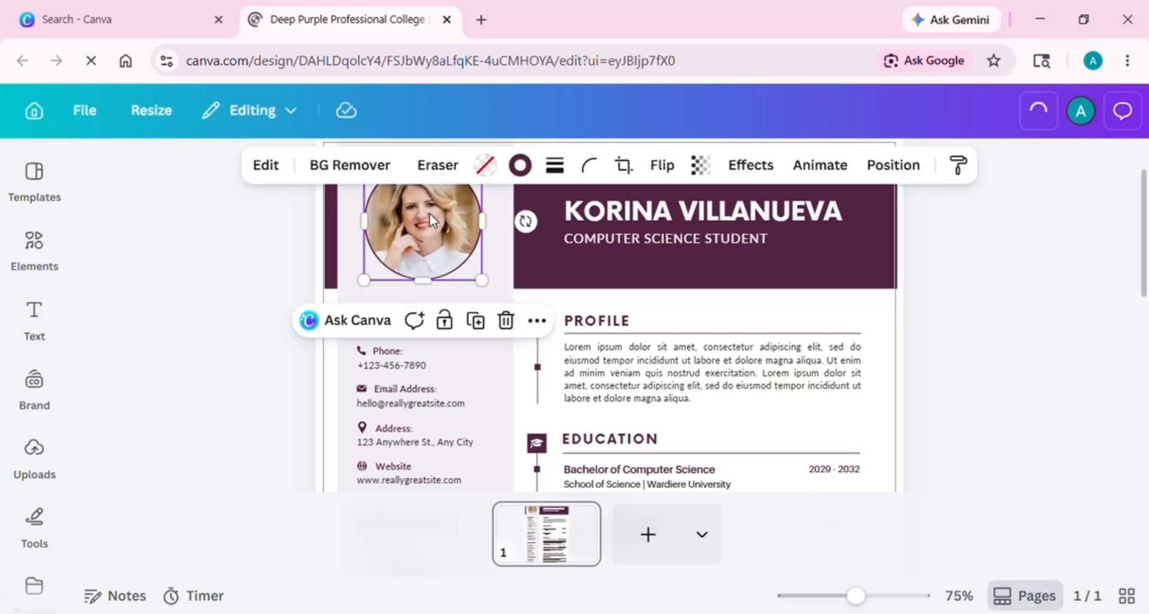
{"action": "left_click", "coordinate": [506, 323]}
{"action": "left_click", "coordinate": [506, 371]}
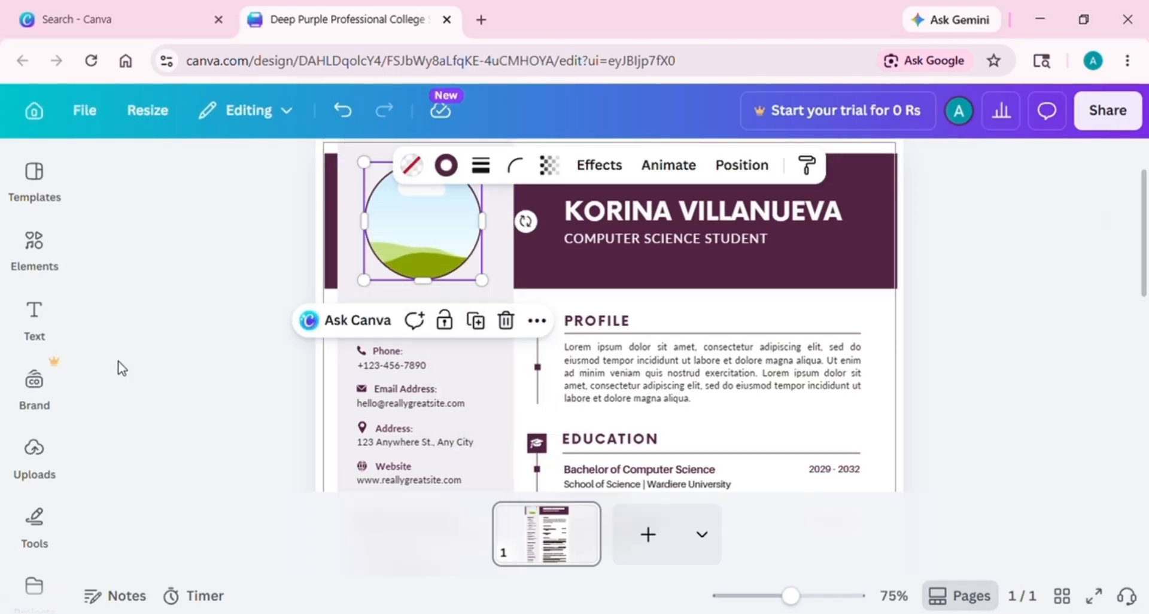
Drag the doctor's uploaded headshot from Uploads into the circle frame
{"action": "left_click", "coordinate": [34, 453]}
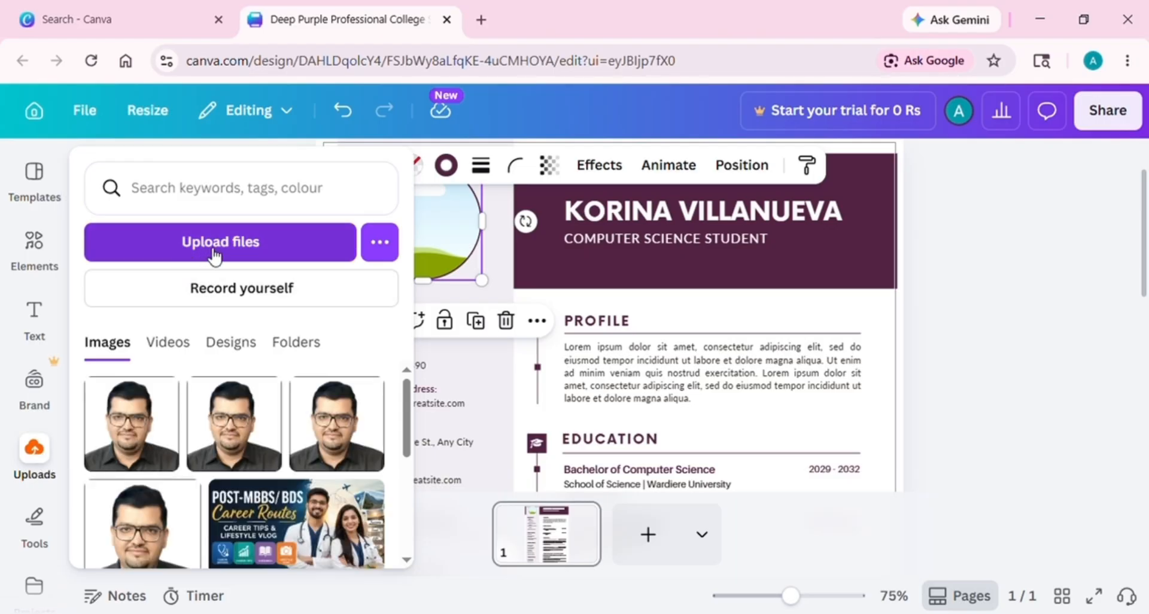
{"action": "left_click", "coordinate": [110, 402]}
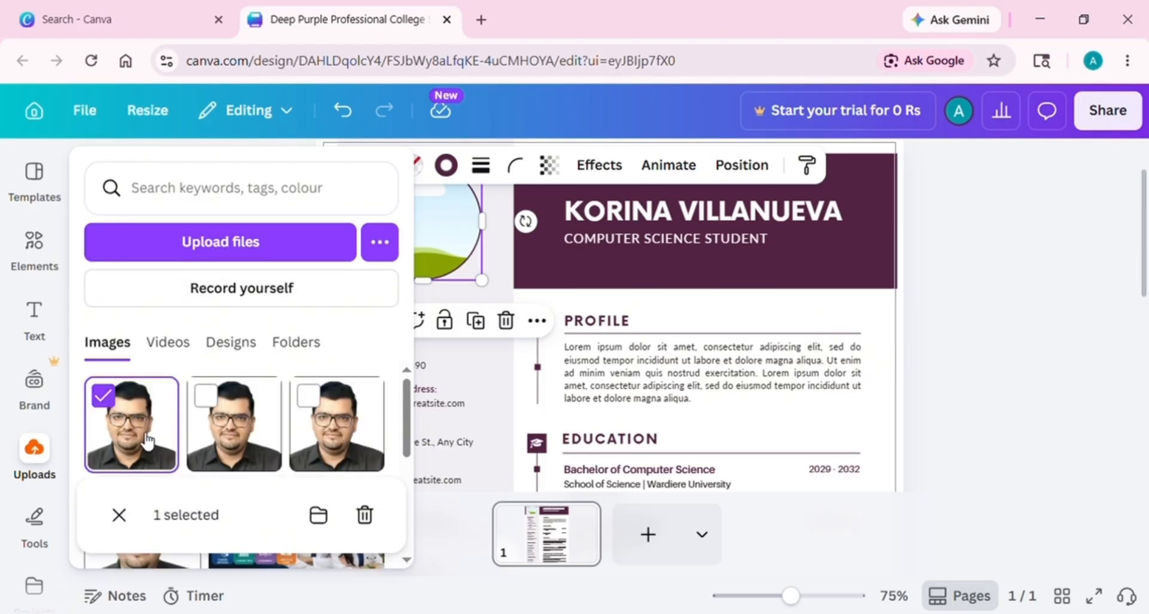
{"action": "left_click", "coordinate": [103, 395]}
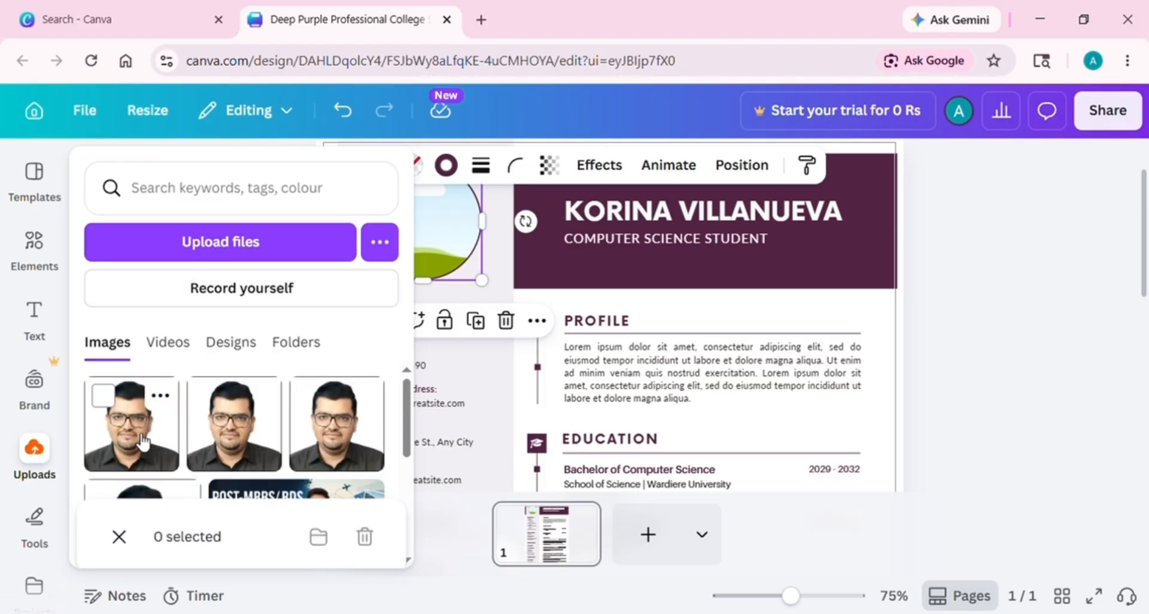
{"action": "left_click", "coordinate": [147, 413]}
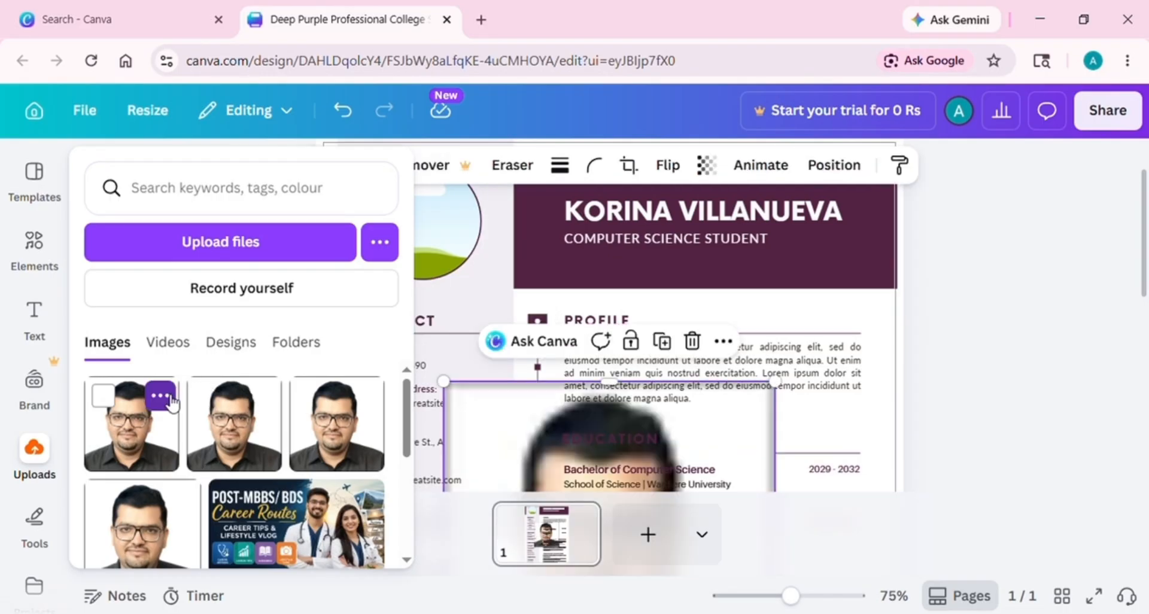
{"action": "scroll", "coordinate": [860, 235], "scroll_direction": "down", "scroll_amount": 4}
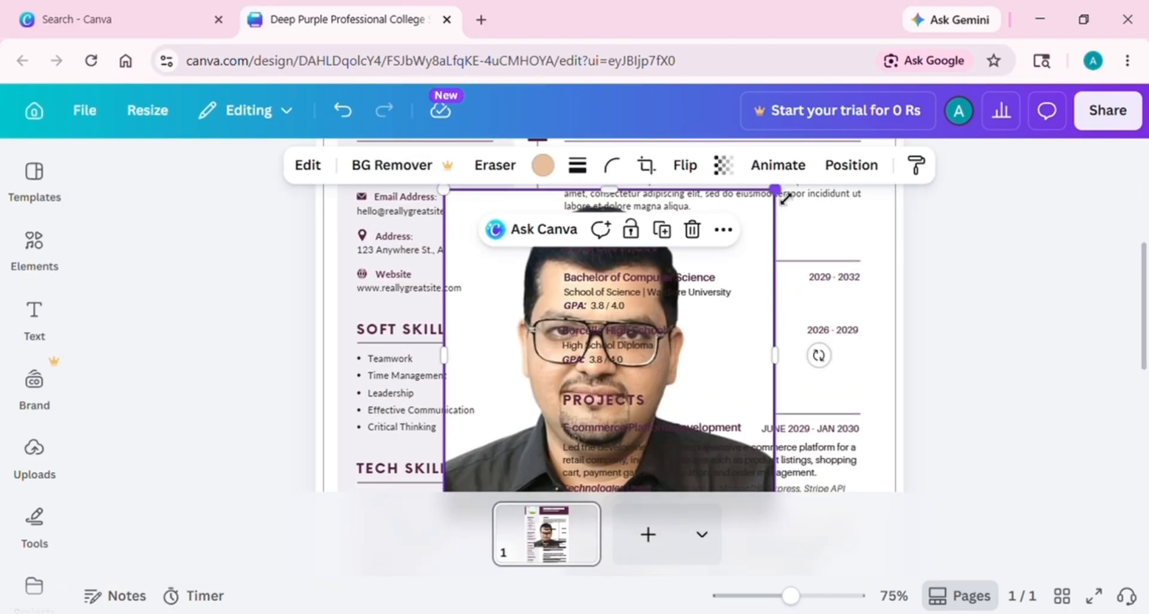
{"action": "left_click_drag", "start_coordinate": [770, 193], "coordinate": [695, 323]}
{"action": "scroll", "coordinate": [527, 476], "scroll_direction": "up", "scroll_amount": 4}
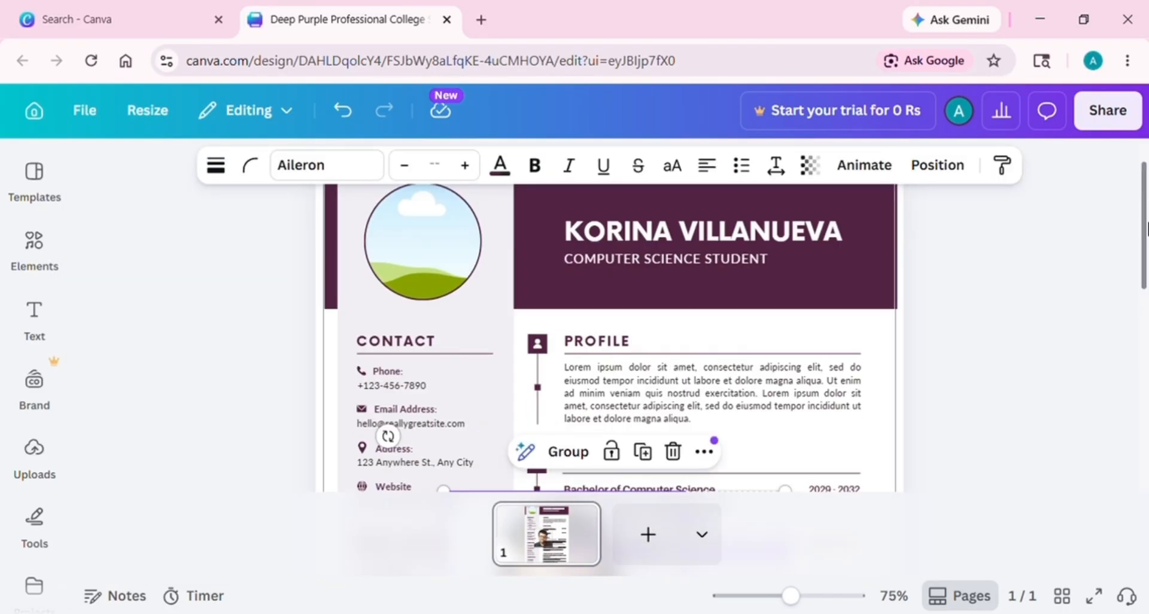
{"action": "scroll", "coordinate": [527, 476], "scroll_direction": "down", "scroll_amount": 2}
{"action": "key", "text": "ctrl+z"}
{"action": "key", "text": "ctrl+z"}
{"action": "key", "text": "ctrl+z"}
{"action": "key", "text": "ctrl+z"}
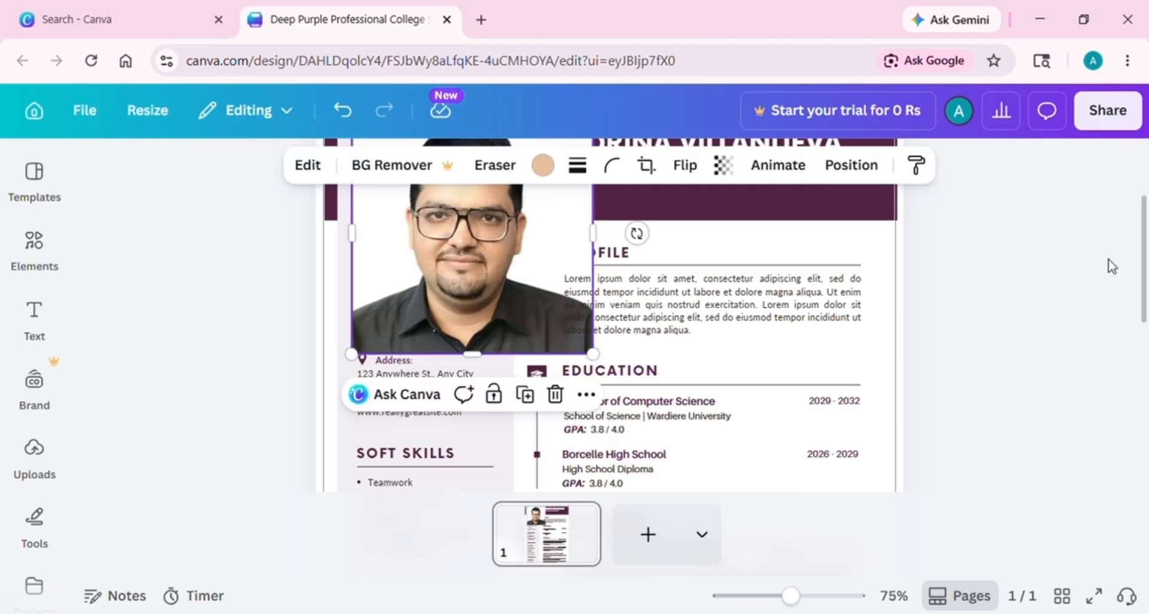
{"action": "scroll", "coordinate": [778, 299], "scroll_direction": "up", "scroll_amount": 3}
{"action": "left_click_drag", "start_coordinate": [496, 339], "coordinate": [452, 302]}
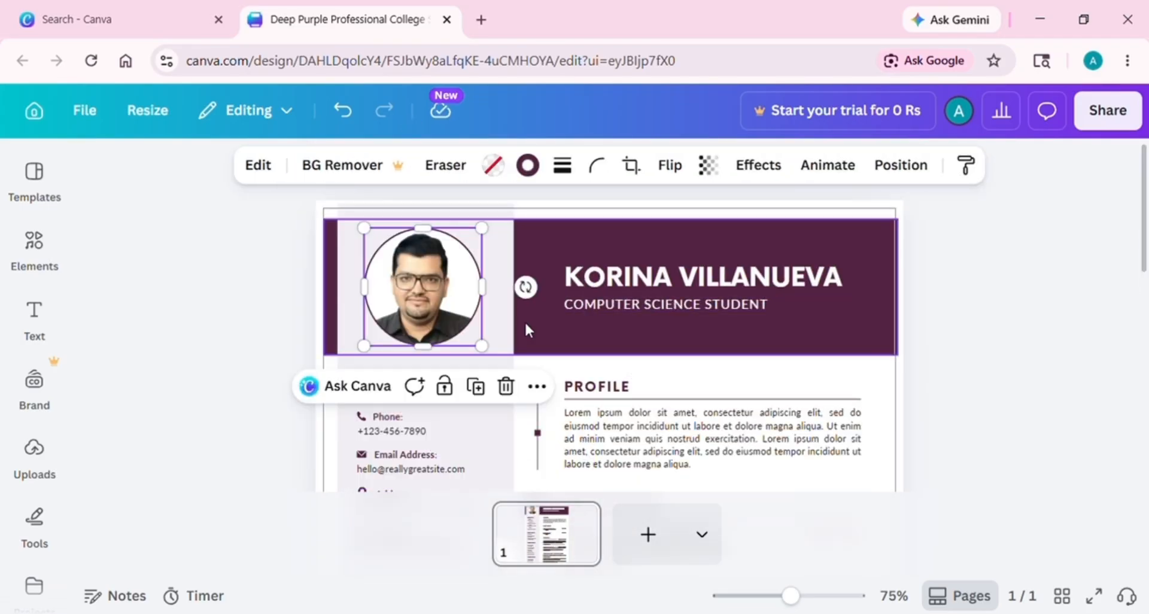
Select items in the Contact section, undoing an accidental move of the CONTACT heading
{"action": "left_click", "coordinate": [1049, 290]}
{"action": "scroll", "coordinate": [1146, 209], "scroll_direction": "down", "scroll_amount": 1}
{"action": "scroll", "coordinate": [1145, 210], "scroll_direction": "down", "scroll_amount": 3}
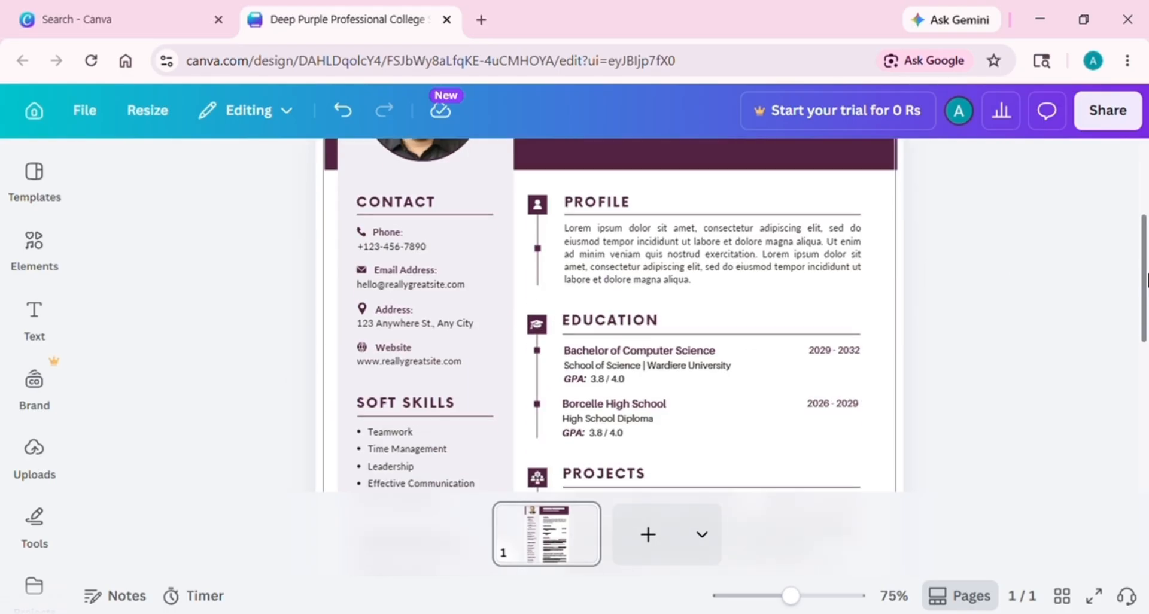
{"action": "scroll", "coordinate": [1064, 254], "scroll_direction": "up", "scroll_amount": 3}
{"action": "double_click", "coordinate": [452, 374]}
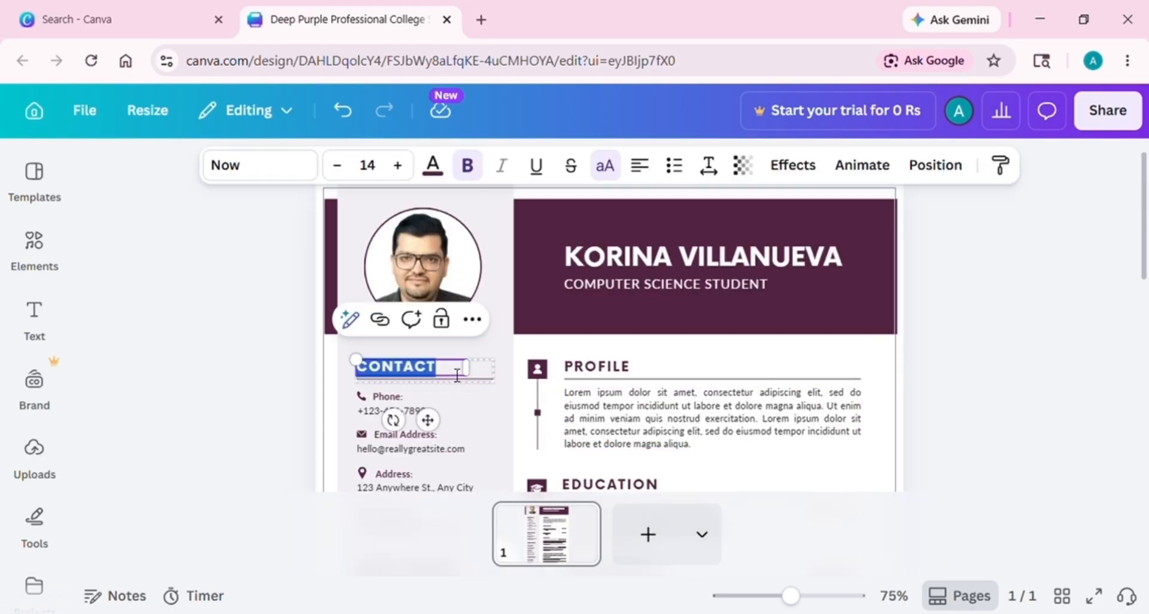
{"action": "left_click", "coordinate": [476, 398]}
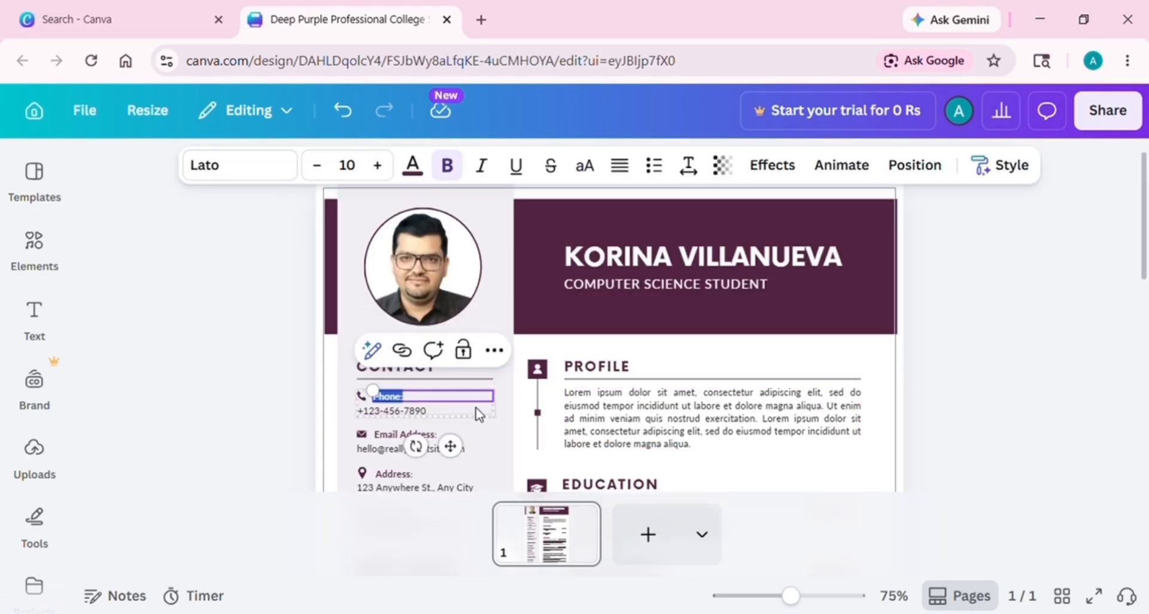
{"action": "left_click", "coordinate": [505, 413]}
{"action": "left_click_drag", "start_coordinate": [461, 374], "coordinate": [464, 362]}
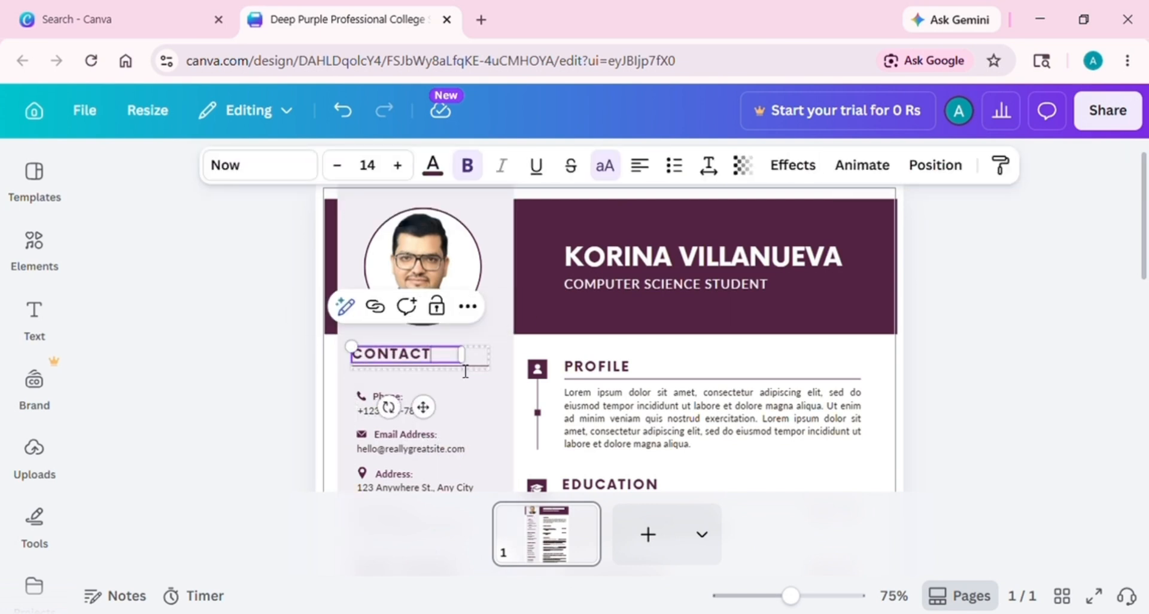
{"action": "double_click", "coordinate": [464, 367]}
{"action": "left_click", "coordinate": [475, 387]}
{"action": "key", "text": "ctrl+z"}
{"action": "left_click", "coordinate": [441, 416]}
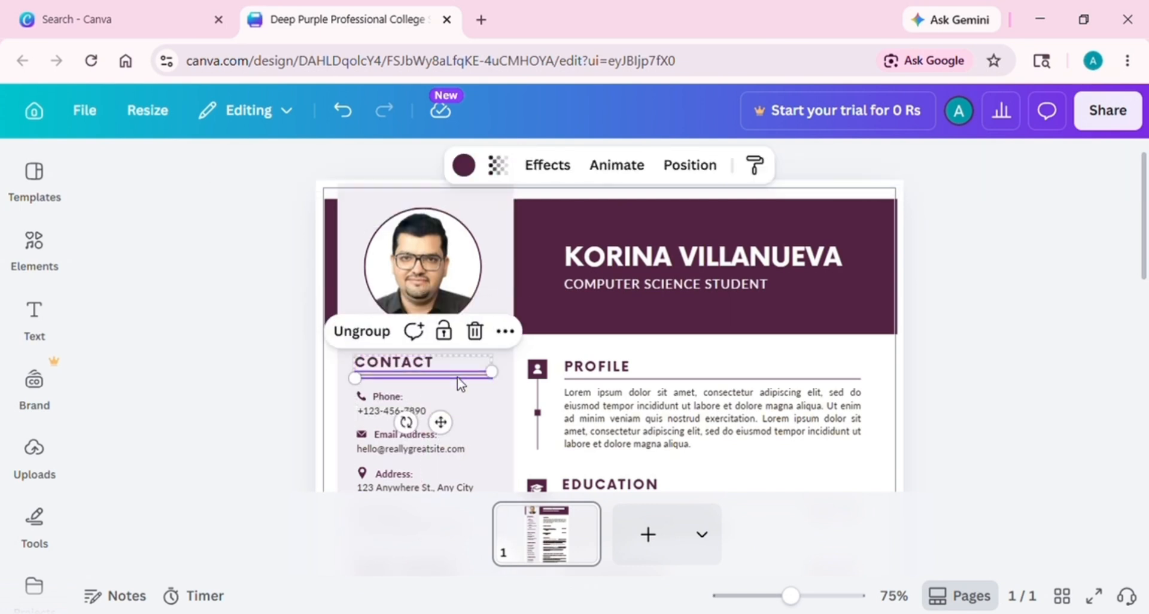
Replace the sample e-mail in Contact with the doctor's own e-mail address
{"action": "left_click", "coordinate": [436, 414]}
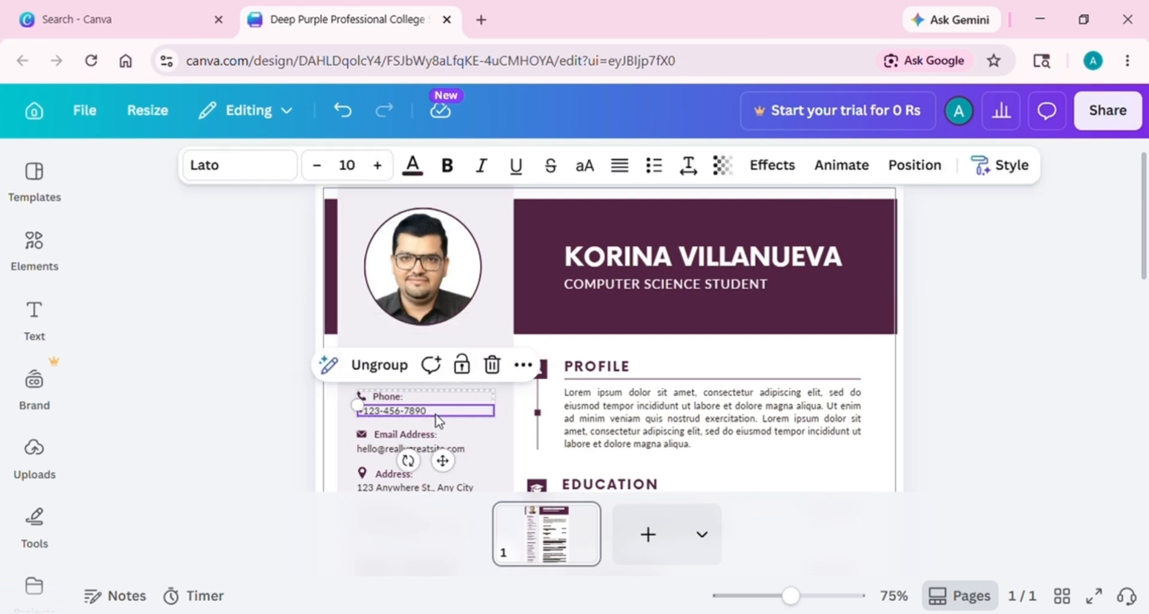
{"action": "left_click", "coordinate": [438, 447]}
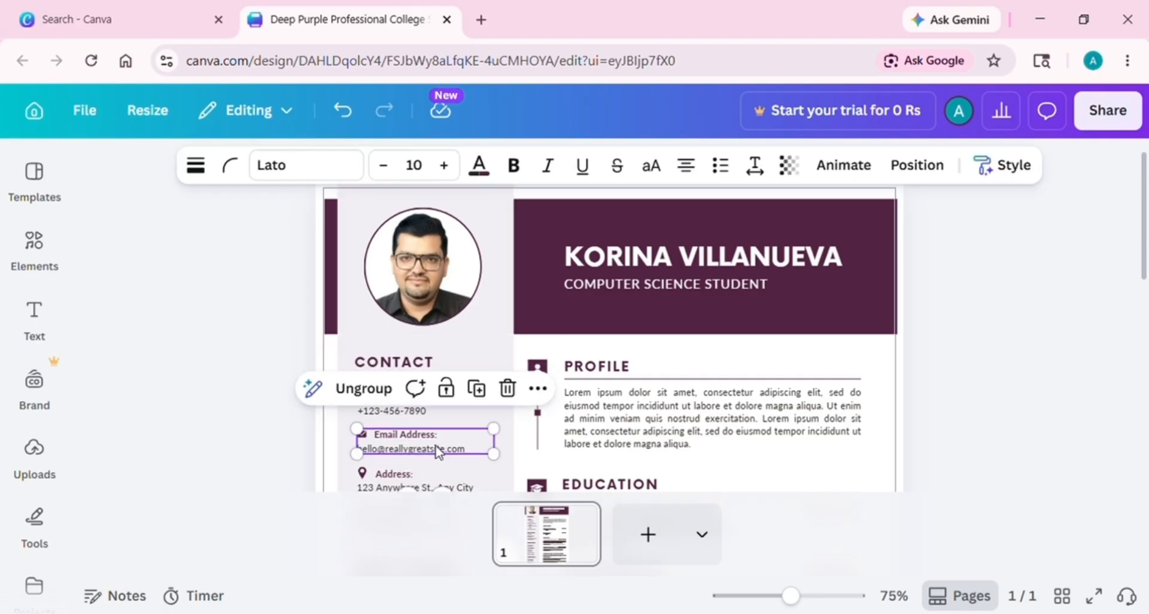
{"action": "left_click", "coordinate": [474, 455]}
{"action": "key", "text": "BackSpace"}
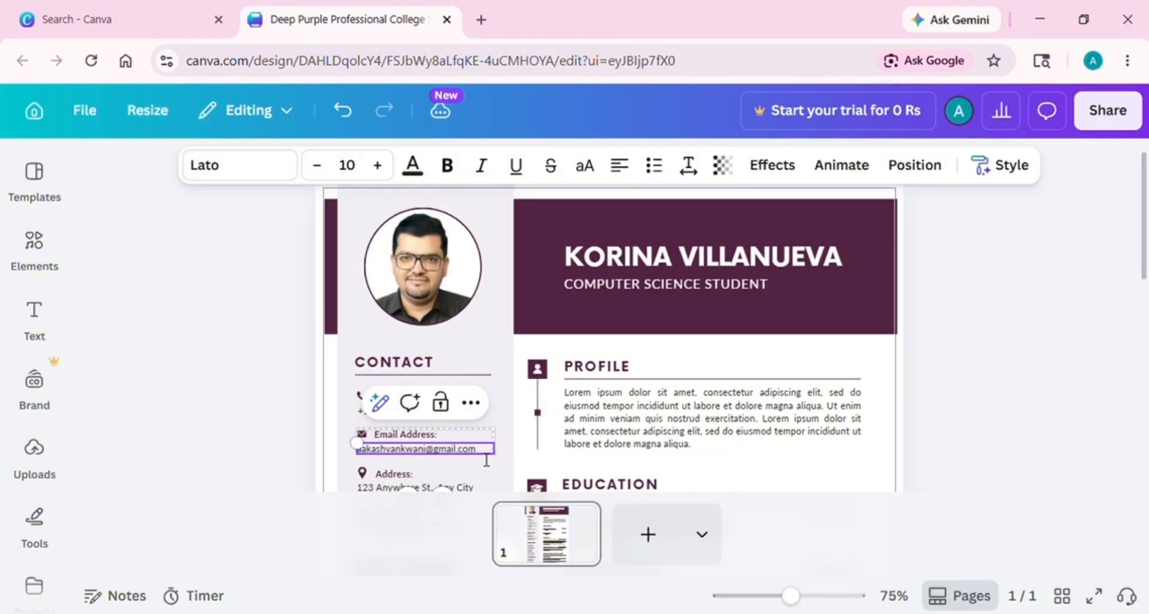
{"action": "scroll", "coordinate": [419, 359], "scroll_direction": "down", "scroll_amount": 2}
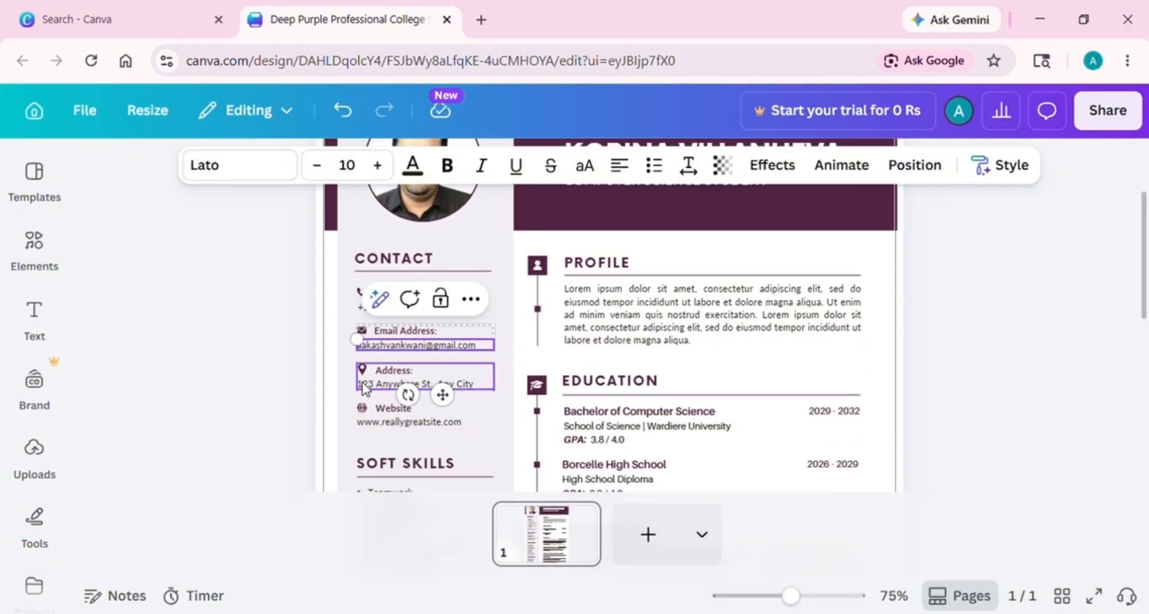
{"action": "left_click", "coordinate": [347, 387]}
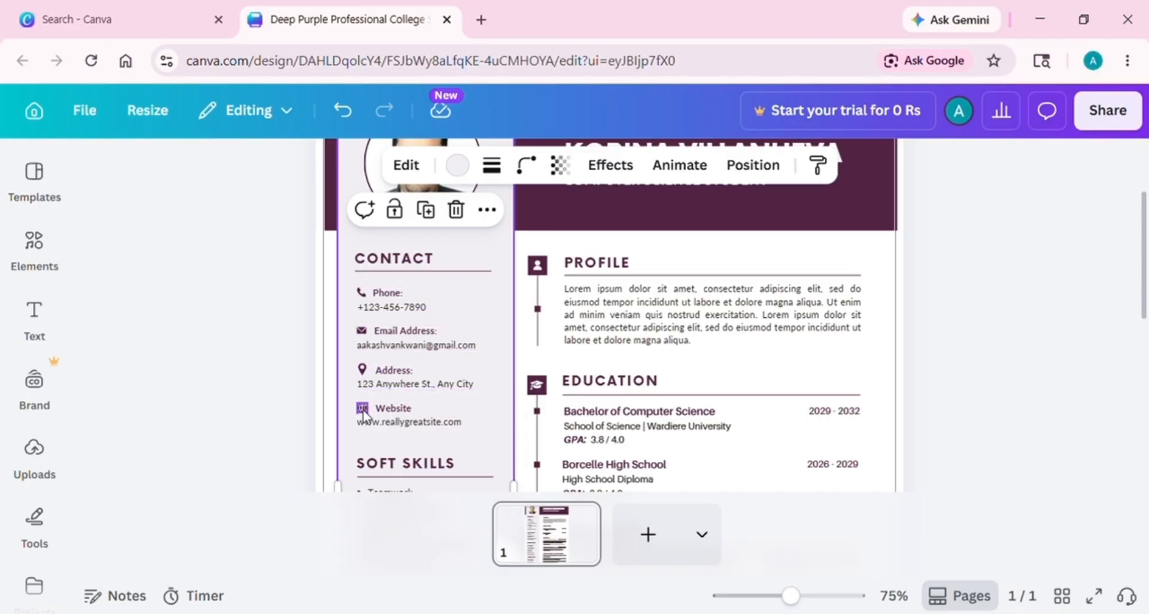
{"action": "left_click", "coordinate": [35, 245]}
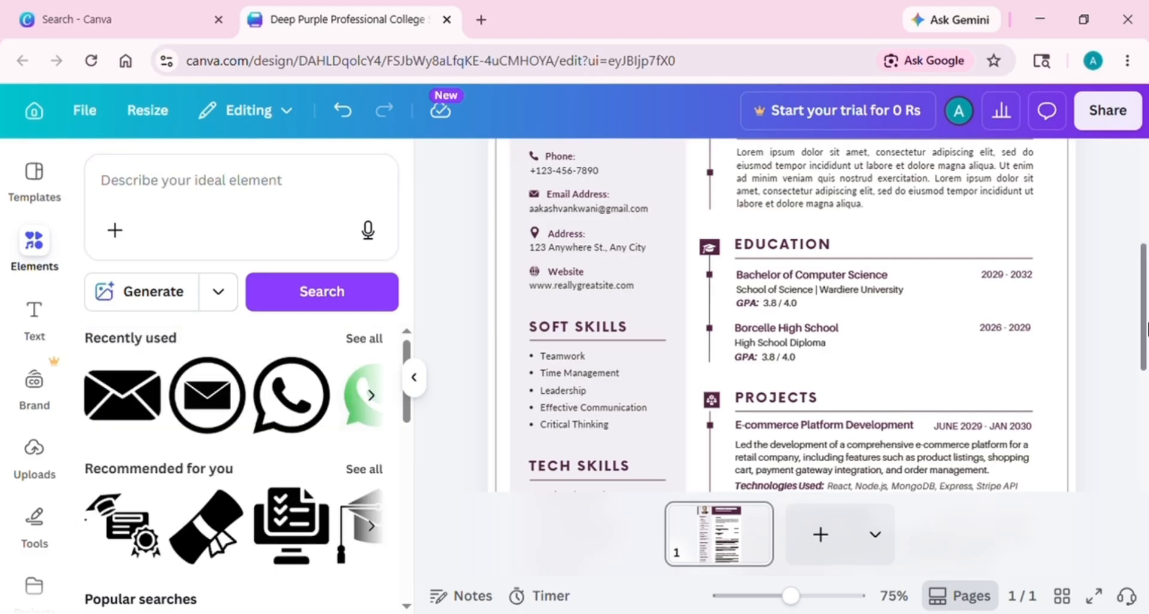
Add the WhatsApp icon from Recently used, shrink it and place it beside Phone
{"action": "scroll", "coordinate": [1146, 297], "scroll_direction": "up", "scroll_amount": 2}
{"action": "left_click", "coordinate": [371, 395]}
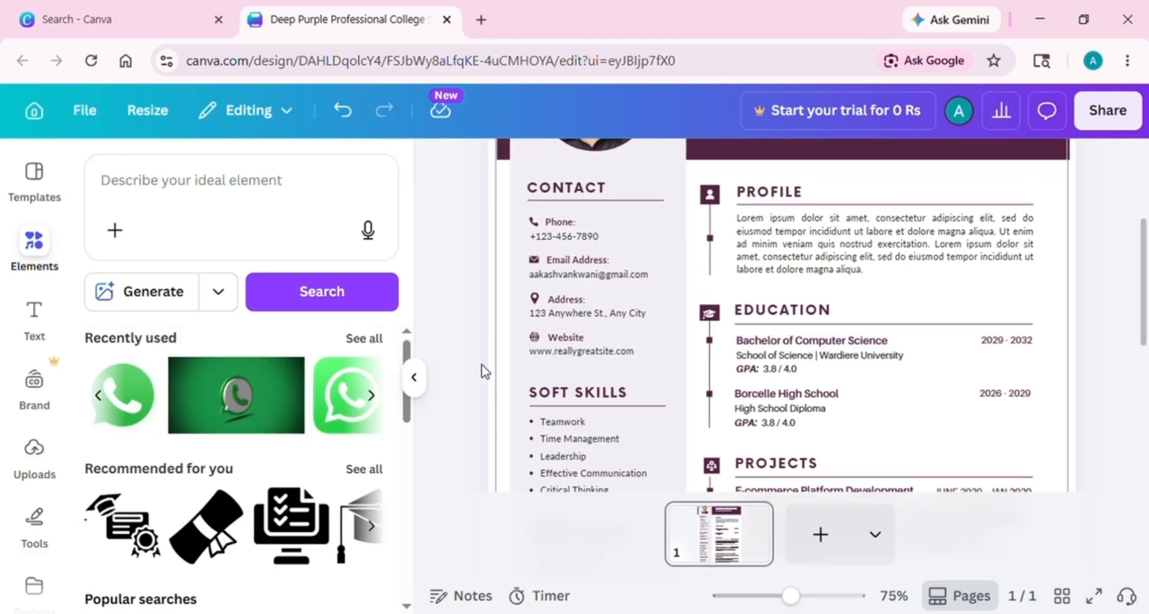
{"action": "left_click", "coordinate": [341, 404]}
{"action": "left_click_drag", "start_coordinate": [559, 188], "coordinate": [780, 373]}
{"action": "left_click", "coordinate": [778, 369]}
{"action": "scroll", "coordinate": [808, 359], "scroll_direction": "down", "scroll_amount": 2}
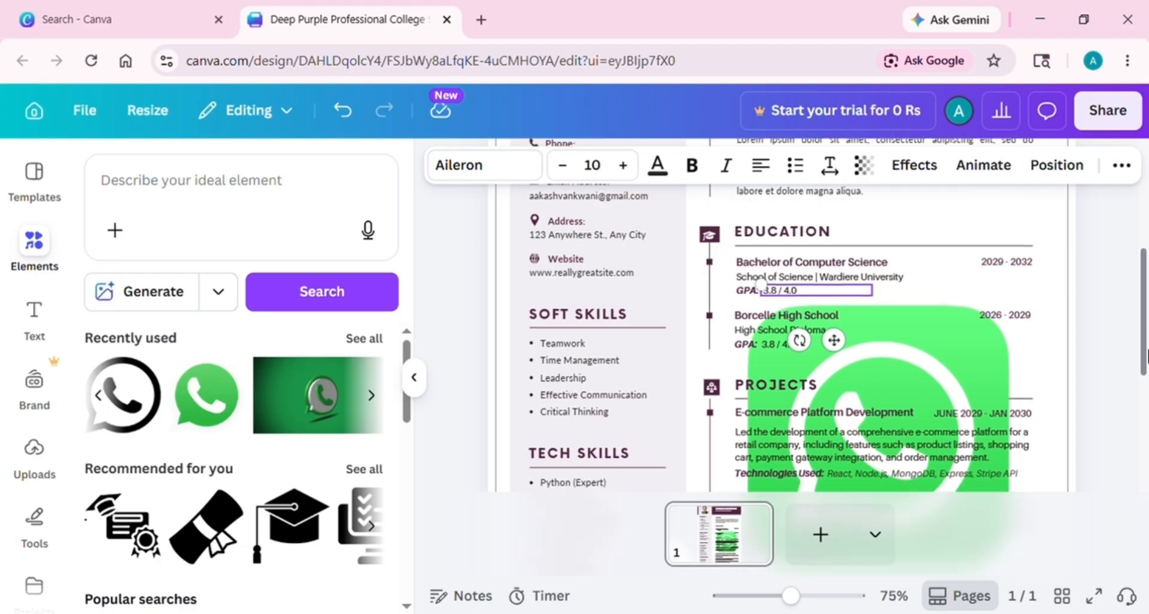
{"action": "left_click", "coordinate": [940, 347]}
{"action": "left_click_drag", "start_coordinate": [1022, 314], "coordinate": [845, 472]}
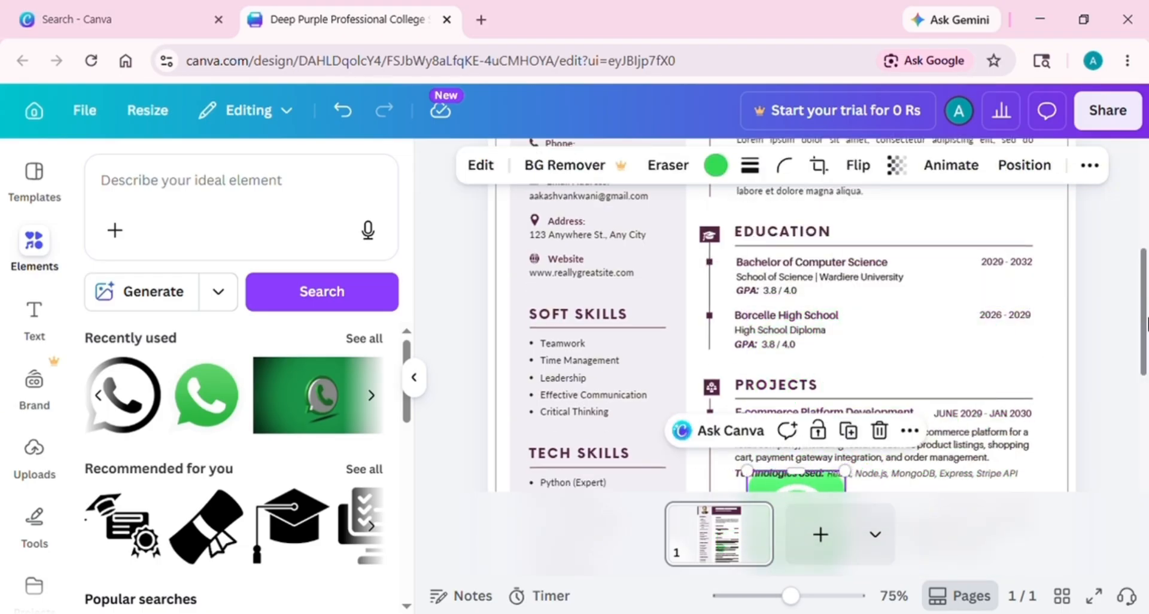
{"action": "scroll", "coordinate": [778, 419], "scroll_direction": "down", "scroll_amount": 3}
{"action": "left_click_drag", "start_coordinate": [760, 439], "coordinate": [554, 207]}
{"action": "scroll", "coordinate": [1144, 326], "scroll_direction": "up", "scroll_amount": 2}
{"action": "scroll", "coordinate": [1146, 327], "scroll_direction": "down", "scroll_amount": 2}
{"action": "scroll", "coordinate": [1142, 256], "scroll_direction": "up", "scroll_amount": 3}
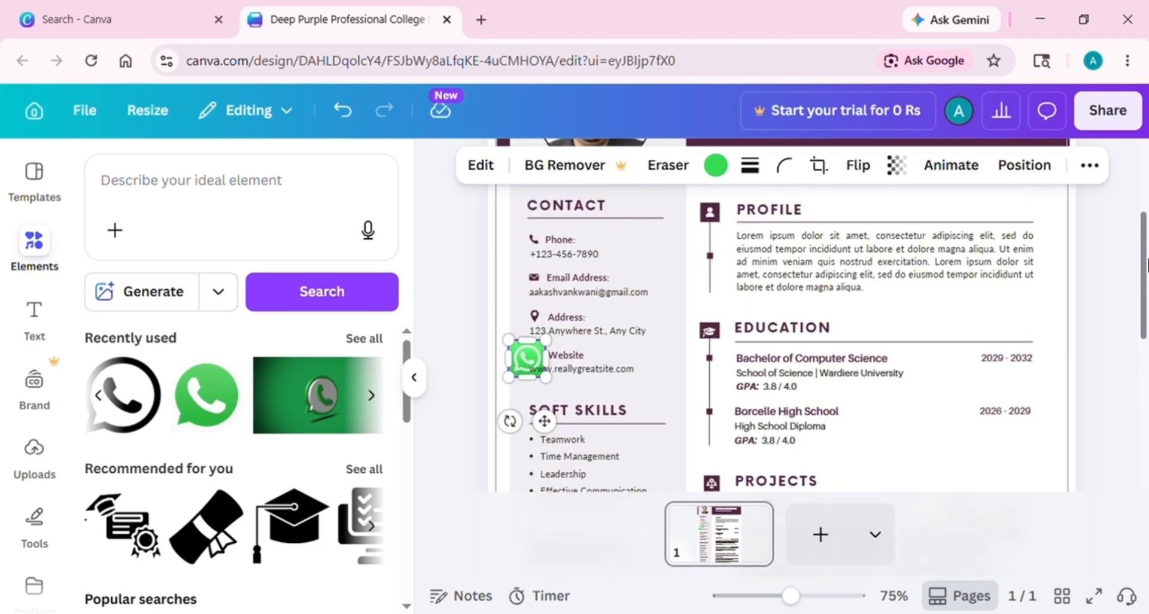
{"action": "left_click_drag", "start_coordinate": [518, 349], "coordinate": [544, 303]}
{"action": "left_click", "coordinate": [582, 368]}
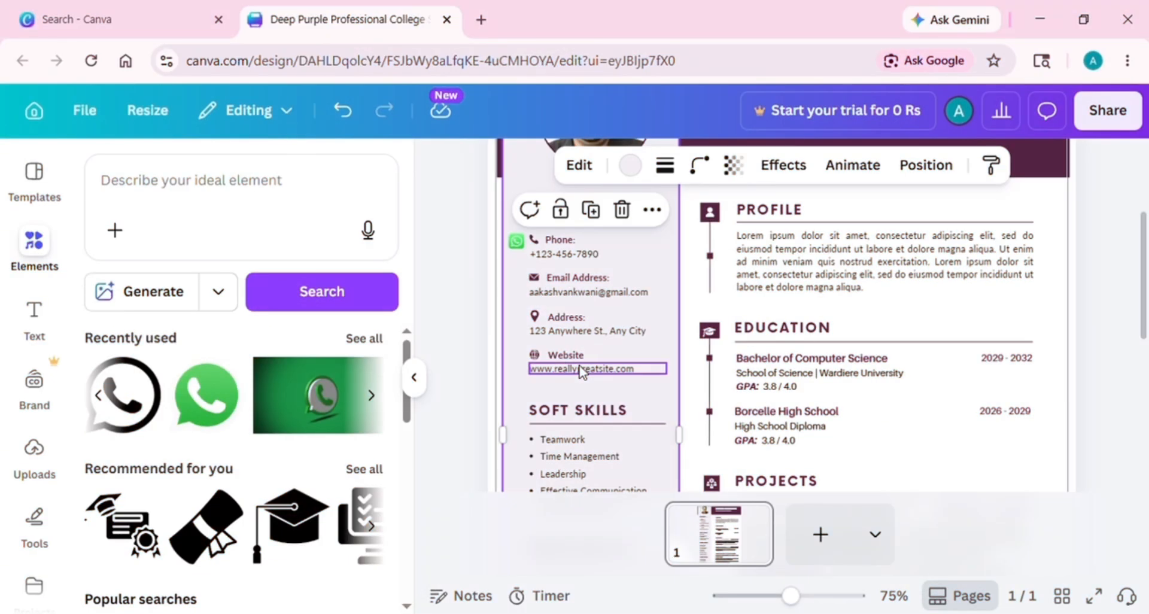
Delete the Website URL, globe icon and Website label from Contact
{"action": "left_click", "coordinate": [582, 369]}
{"action": "left_click", "coordinate": [698, 319]}
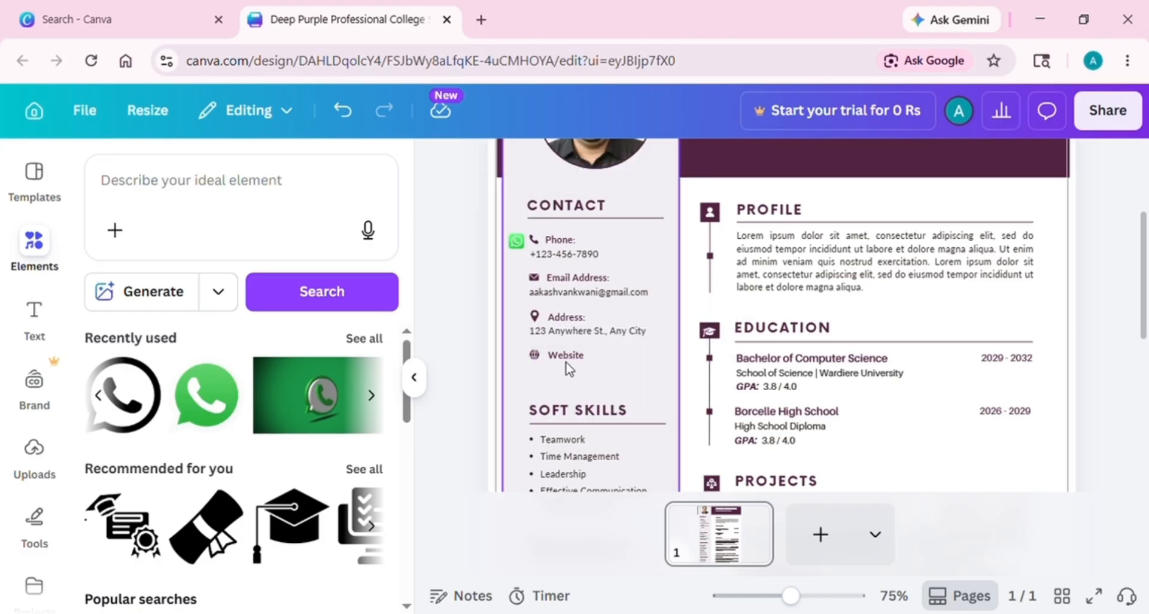
{"action": "double_click", "coordinate": [566, 354]}
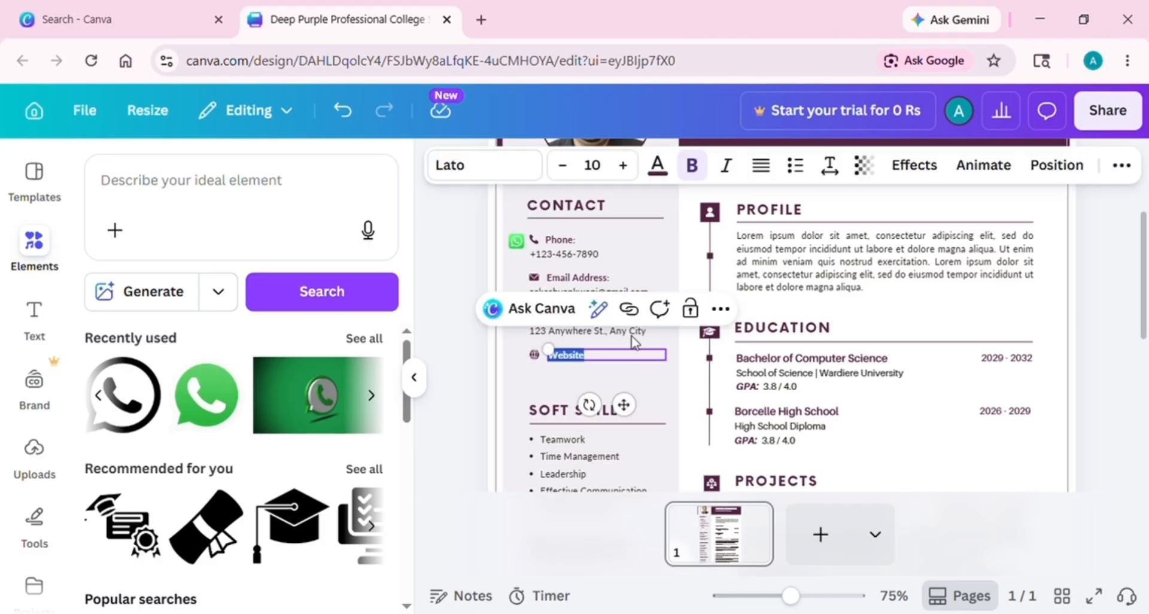
{"action": "right_click", "coordinate": [552, 363]}
{"action": "left_click", "coordinate": [502, 385]}
{"action": "left_click", "coordinate": [534, 359]}
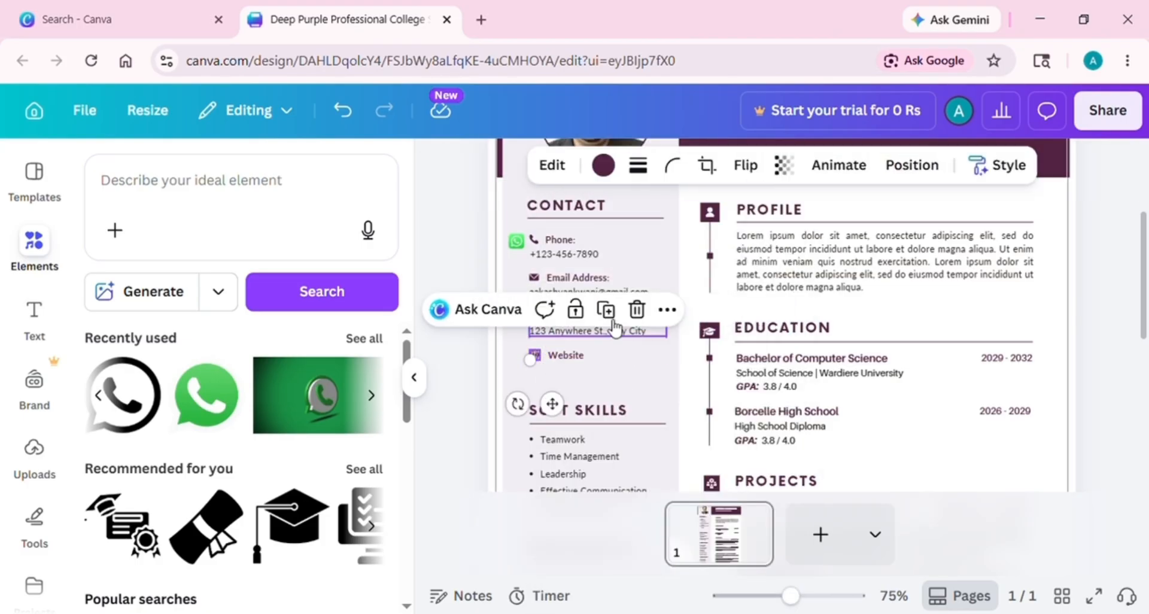
{"action": "left_click", "coordinate": [638, 309]}
{"action": "left_click", "coordinate": [578, 356]}
{"action": "left_click", "coordinate": [705, 309]}
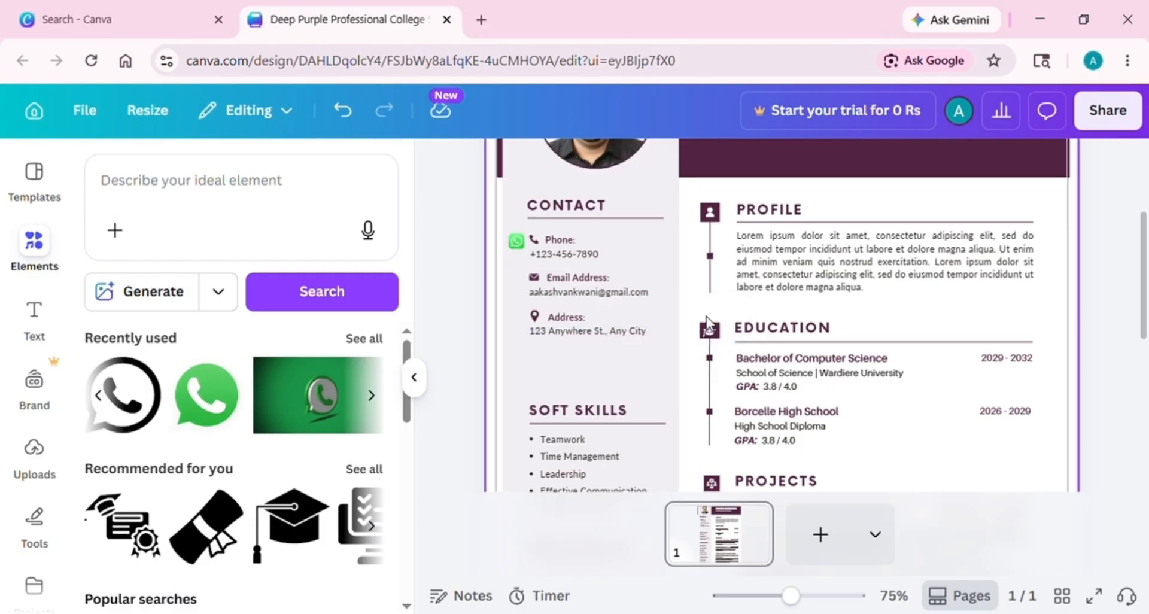
Move the SOFT SKILLS section up under Address and click after Critical Thinking
{"action": "left_click_drag", "start_coordinate": [591, 429], "coordinate": [611, 361]}
{"action": "scroll", "coordinate": [1129, 326], "scroll_direction": "down", "scroll_amount": 2}
{"action": "scroll", "coordinate": [645, 327], "scroll_direction": "down", "scroll_amount": 1}
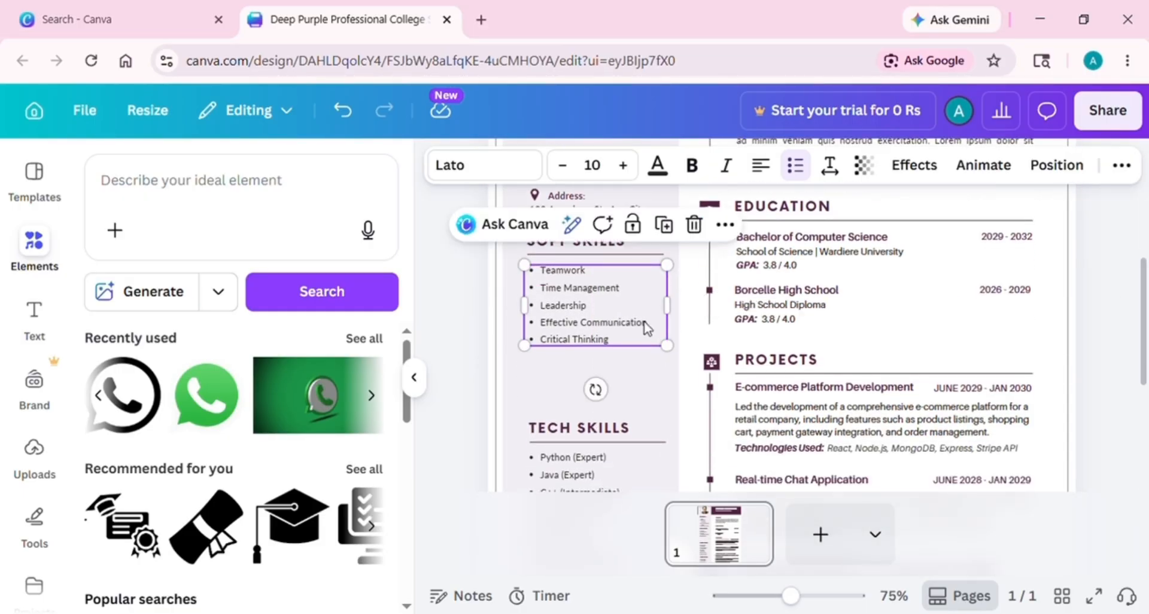
{"action": "left_click", "coordinate": [627, 342]}
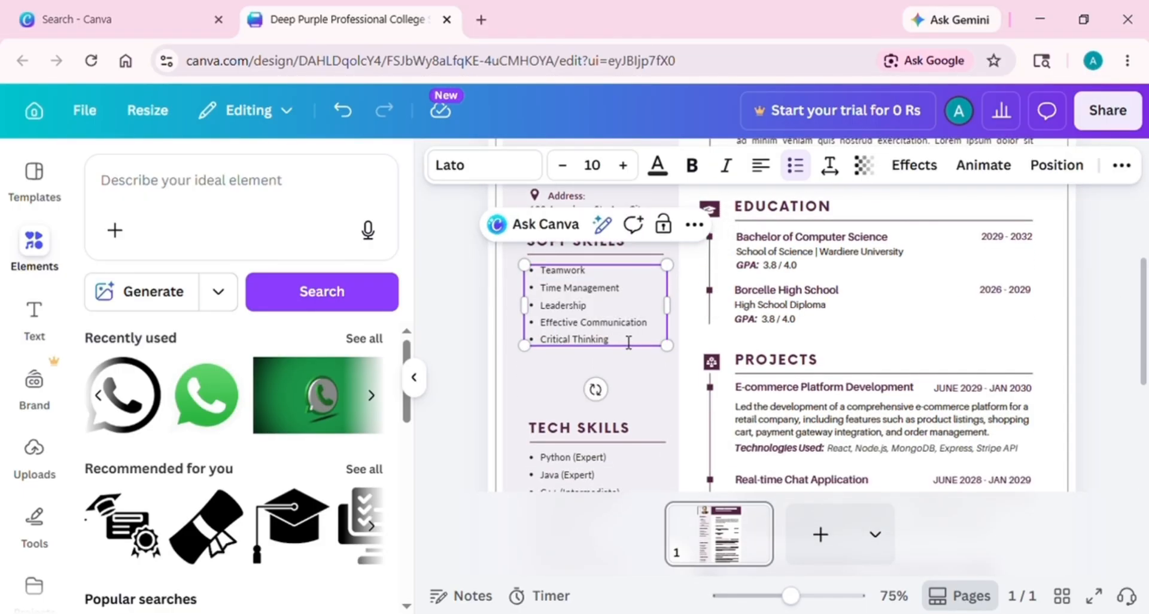
Add a 'Public Relations' bullet after Critical Thinking in Soft Skills
{"action": "key", "text": "Return"}
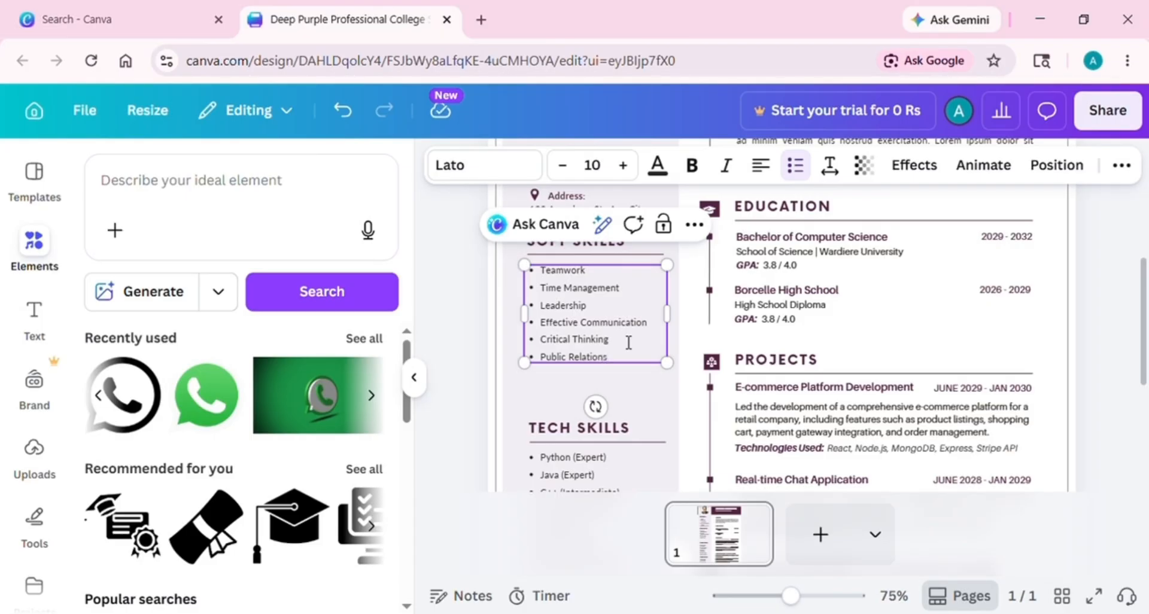
{"action": "scroll", "coordinate": [1145, 290], "scroll_direction": "up", "scroll_amount": 5}
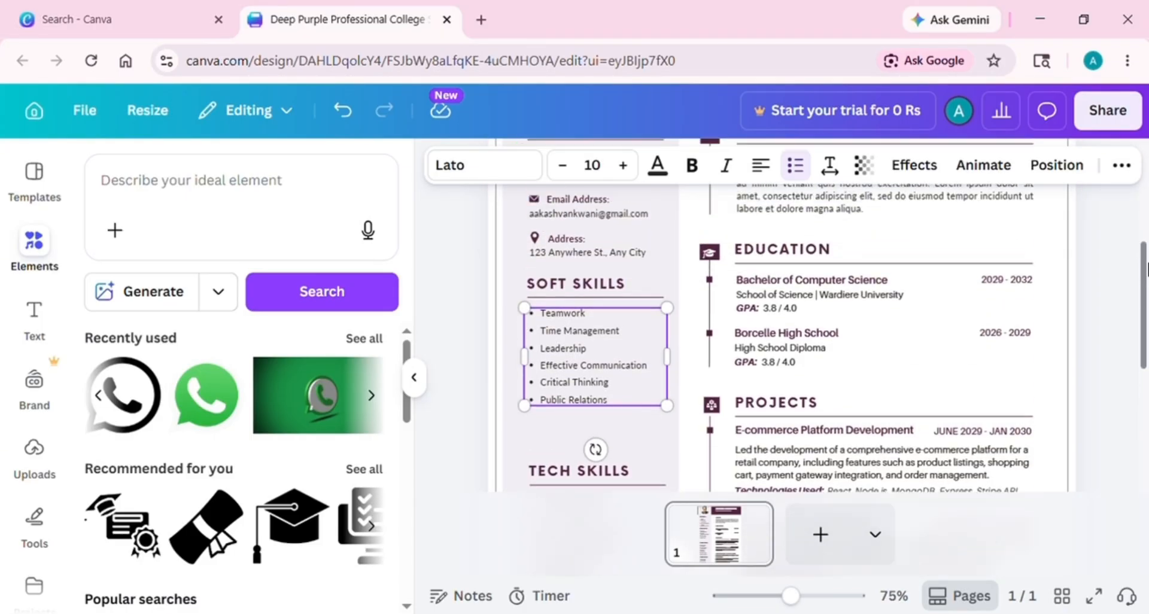
Replace the sample name heading with the doctor's name
{"action": "left_click", "coordinate": [886, 250]}
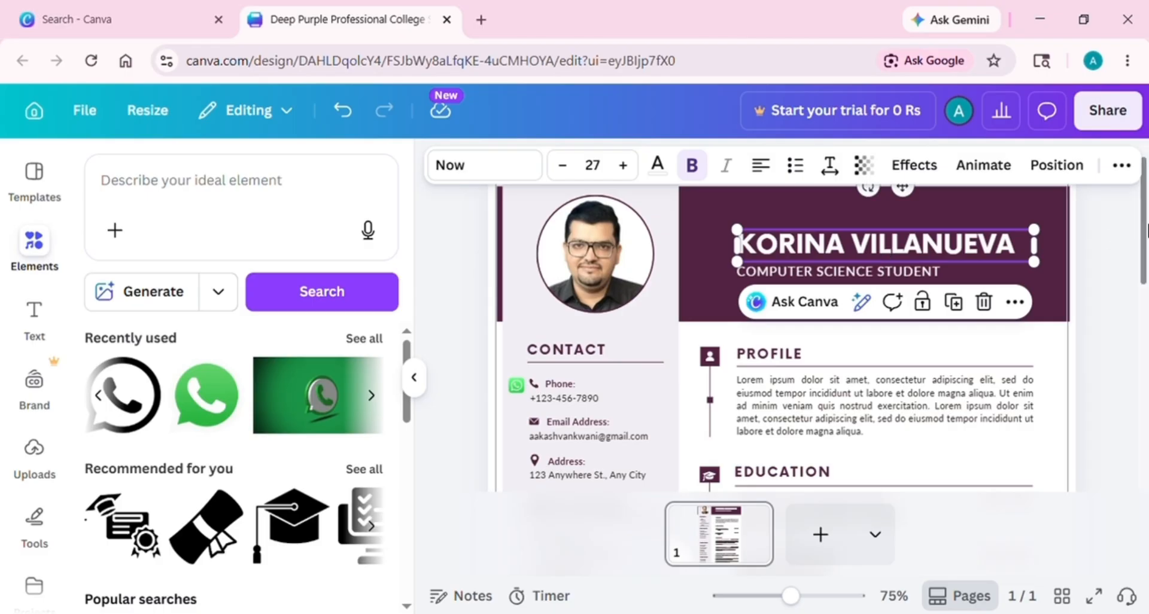
{"action": "double_click", "coordinate": [1029, 250]}
{"action": "key", "text": "BackSpace"}
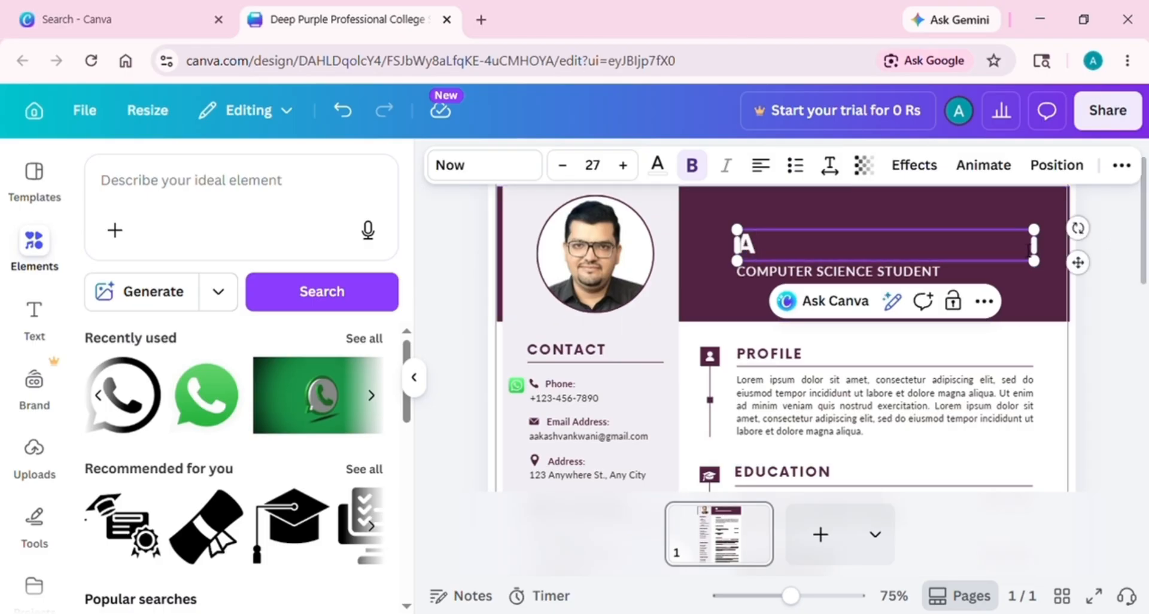
{"action": "type", "text": "DR. AAKASH"}
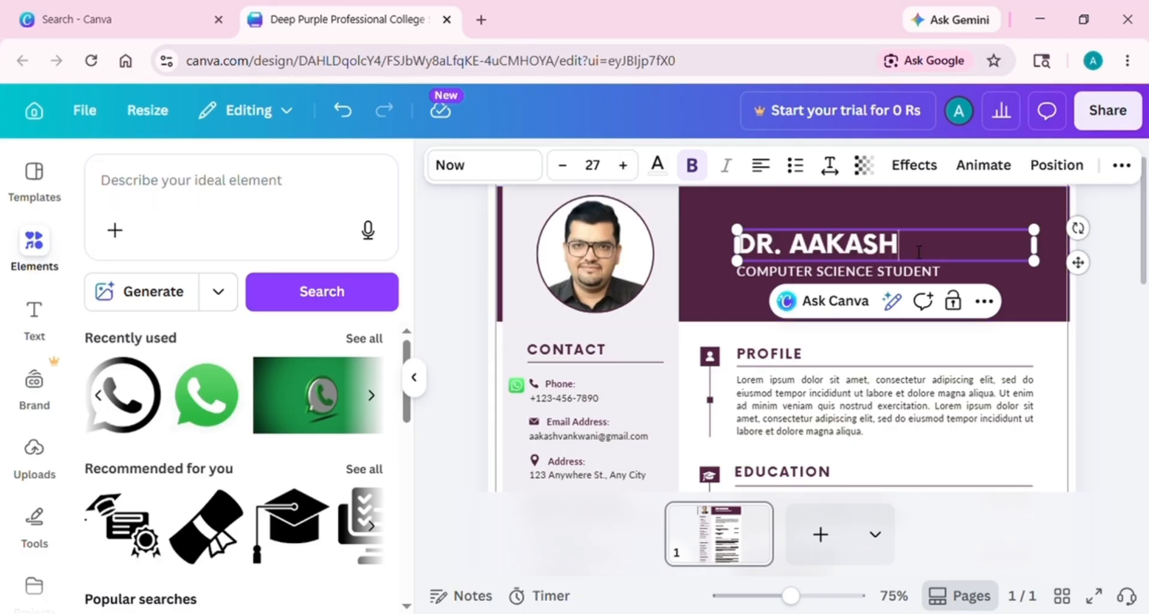
Adjust the name title's formatting, leaving it at size 29 and bold
{"action": "left_click_drag", "start_coordinate": [919, 251], "coordinate": [727, 215]}
{"action": "left_click", "coordinate": [623, 166]}
{"action": "left_click", "coordinate": [622, 167]}
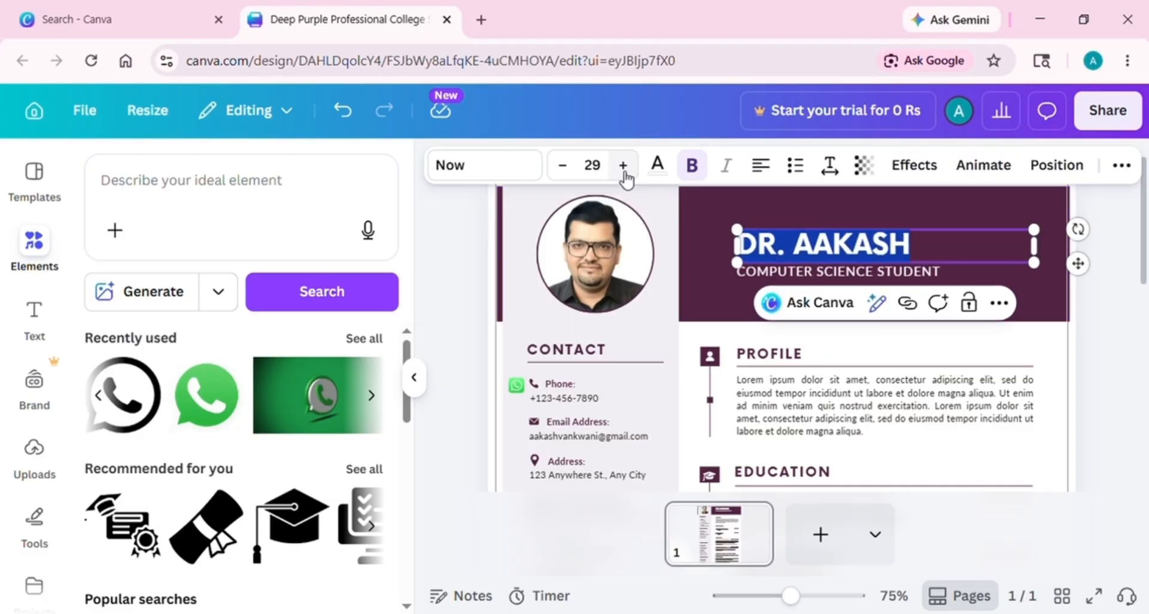
{"action": "left_click", "coordinate": [623, 167]}
{"action": "left_click", "coordinate": [623, 167]}
{"action": "left_click", "coordinate": [567, 166]}
{"action": "left_click", "coordinate": [567, 166]}
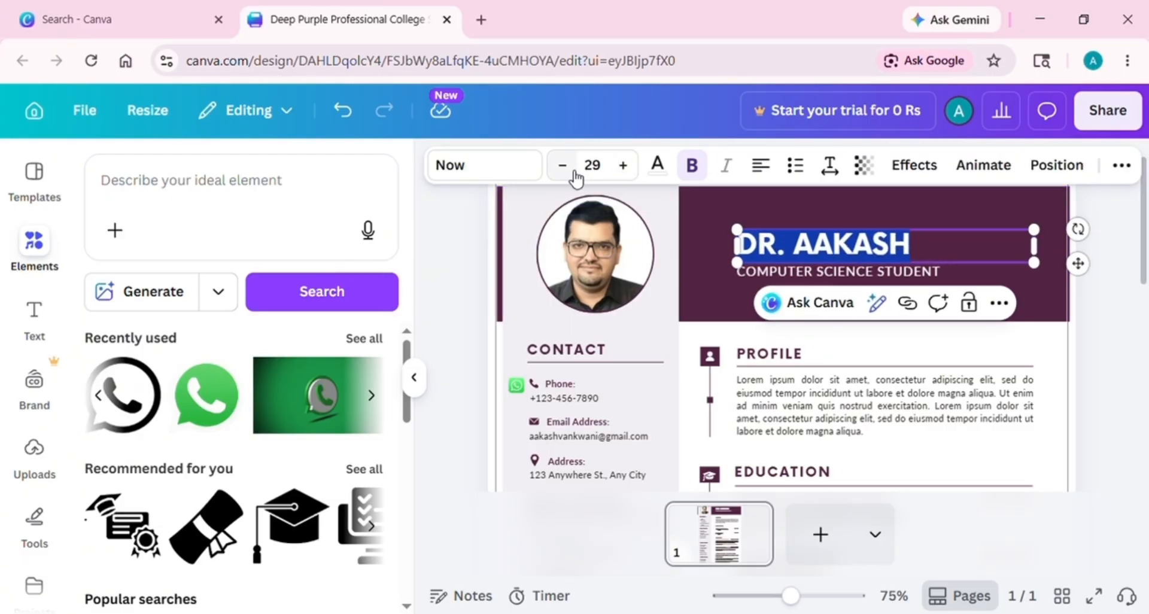
{"action": "left_click", "coordinate": [706, 219]}
{"action": "left_click", "coordinate": [778, 245]}
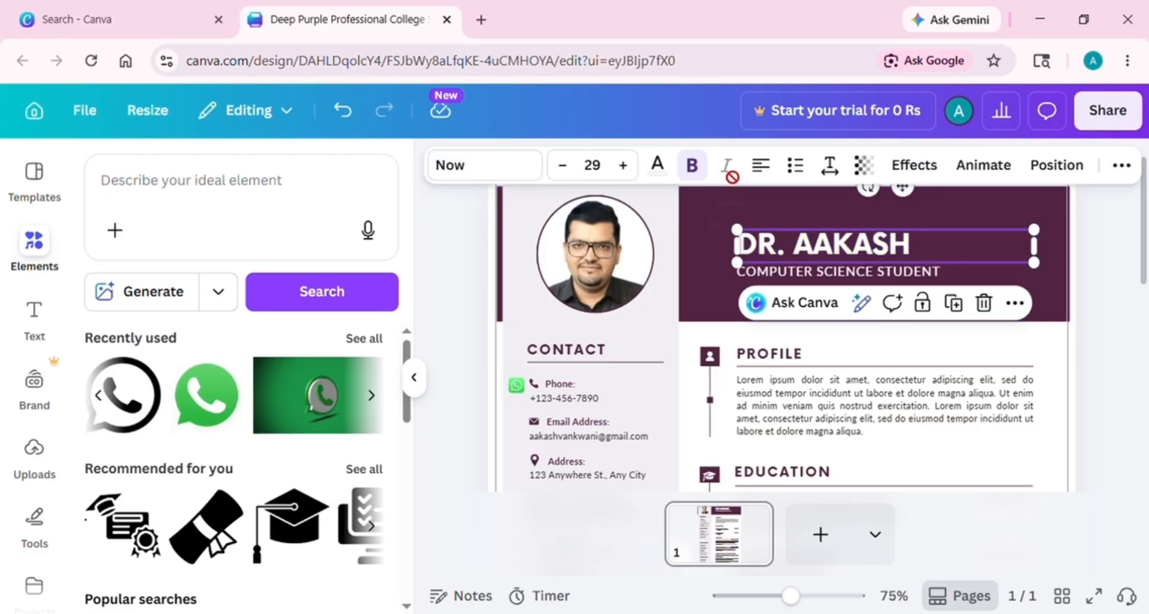
{"action": "left_click", "coordinate": [691, 166]}
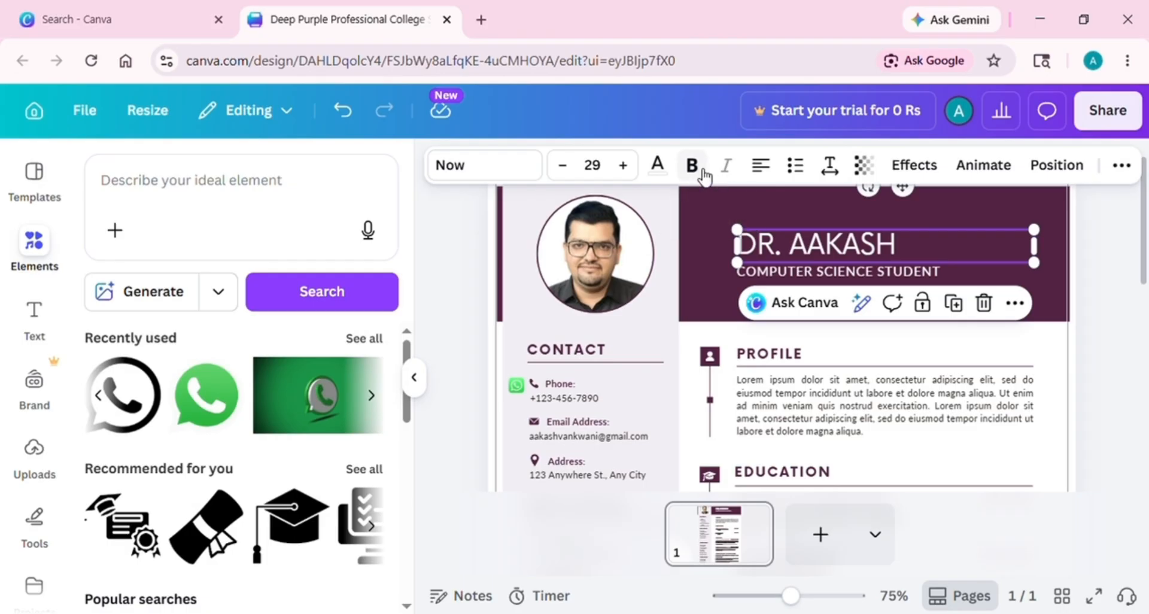
{"action": "left_click_drag", "start_coordinate": [912, 248], "coordinate": [738, 246]}
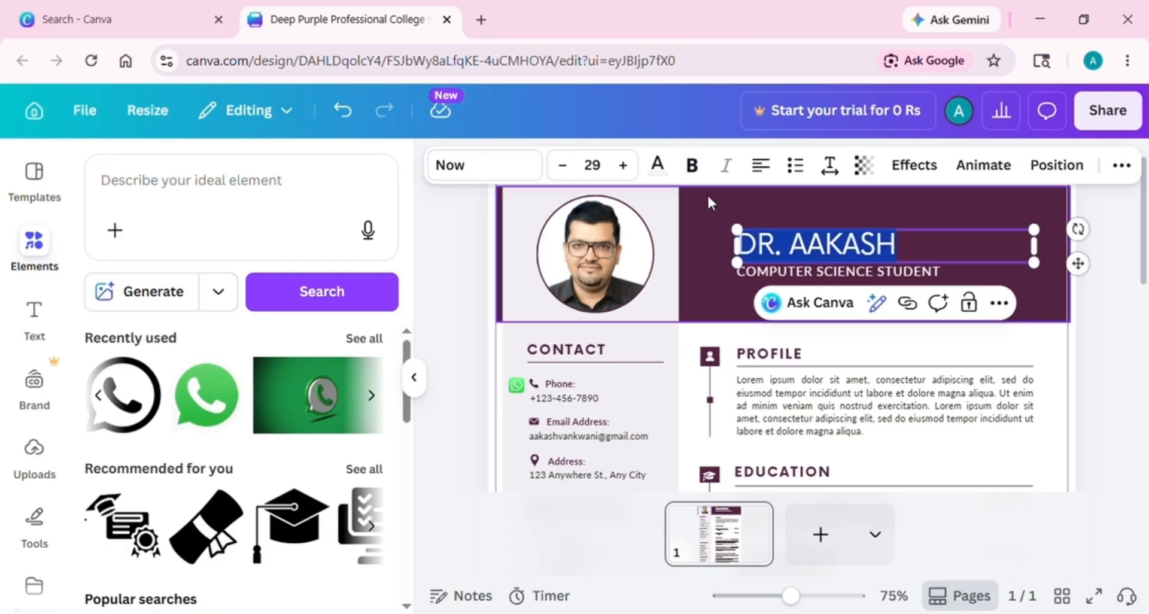
{"action": "left_click", "coordinate": [694, 173]}
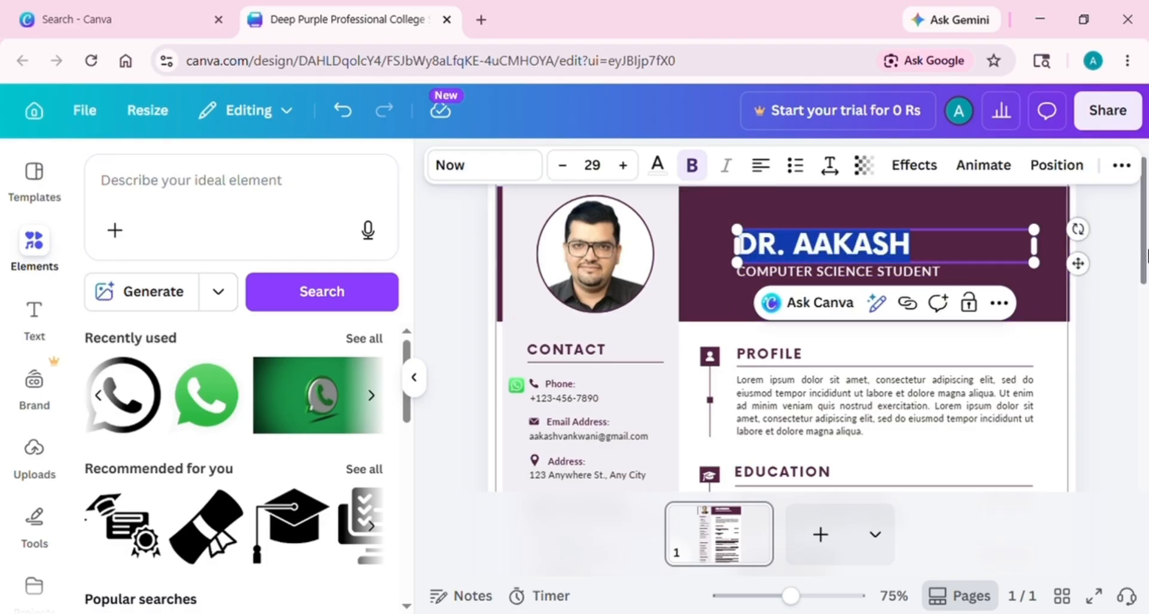
Change the subtitle to 'GENERAL PRACTITIONER | MCPS | MRCGP'
{"action": "scroll", "coordinate": [952, 281], "scroll_direction": "down", "scroll_amount": 1}
{"action": "left_click", "coordinate": [938, 236]}
{"action": "double_click", "coordinate": [935, 235]}
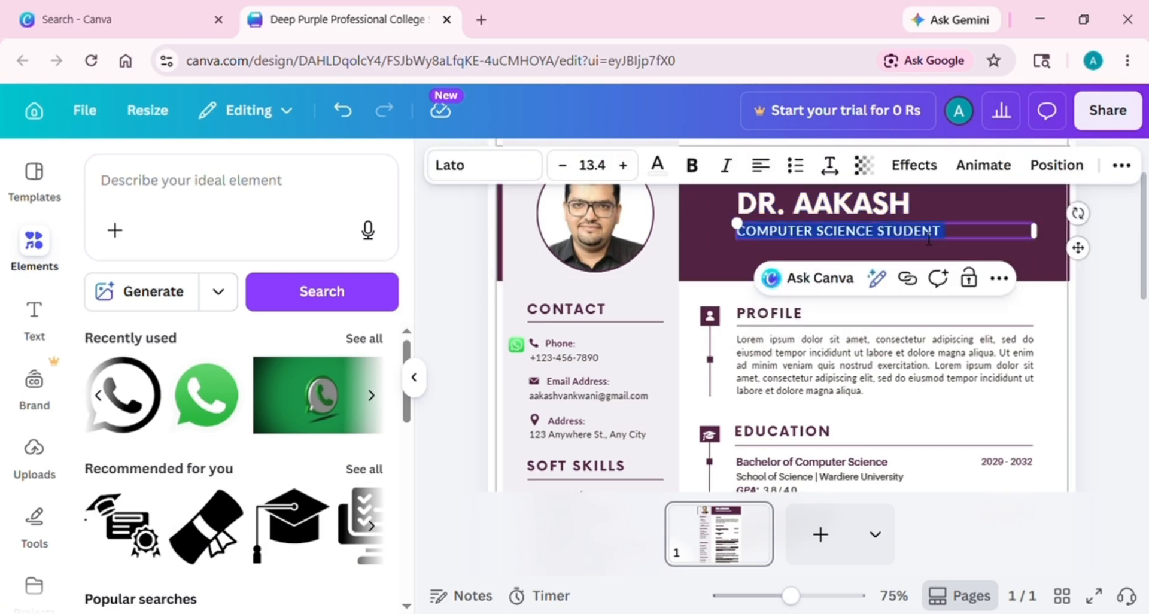
{"action": "key", "text": "BackSpace"}
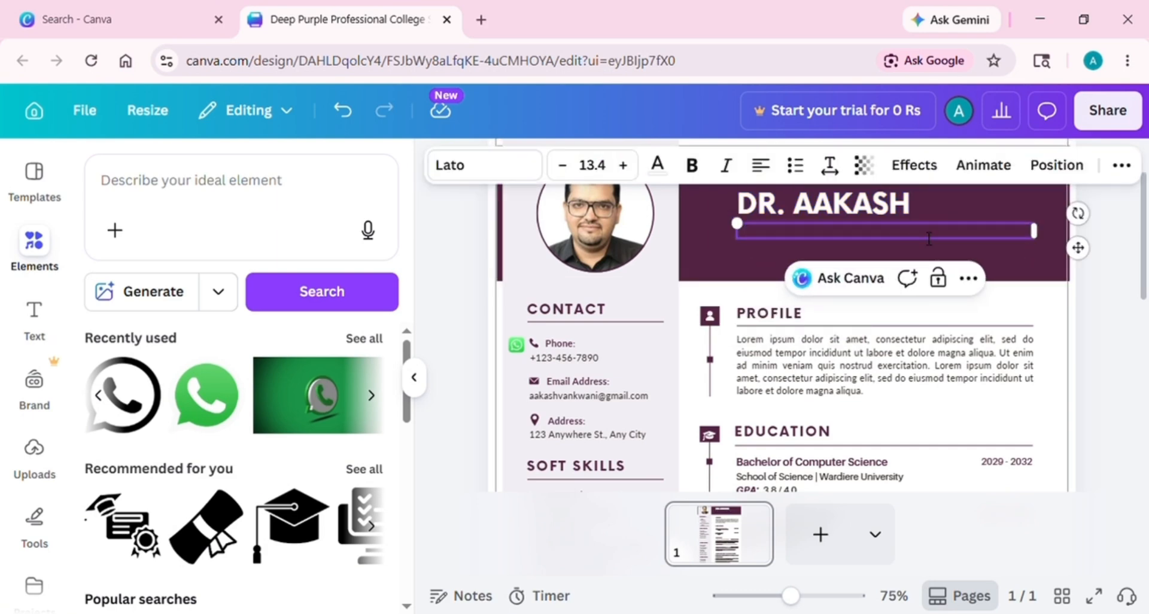
{"action": "type", "text": "GE"}
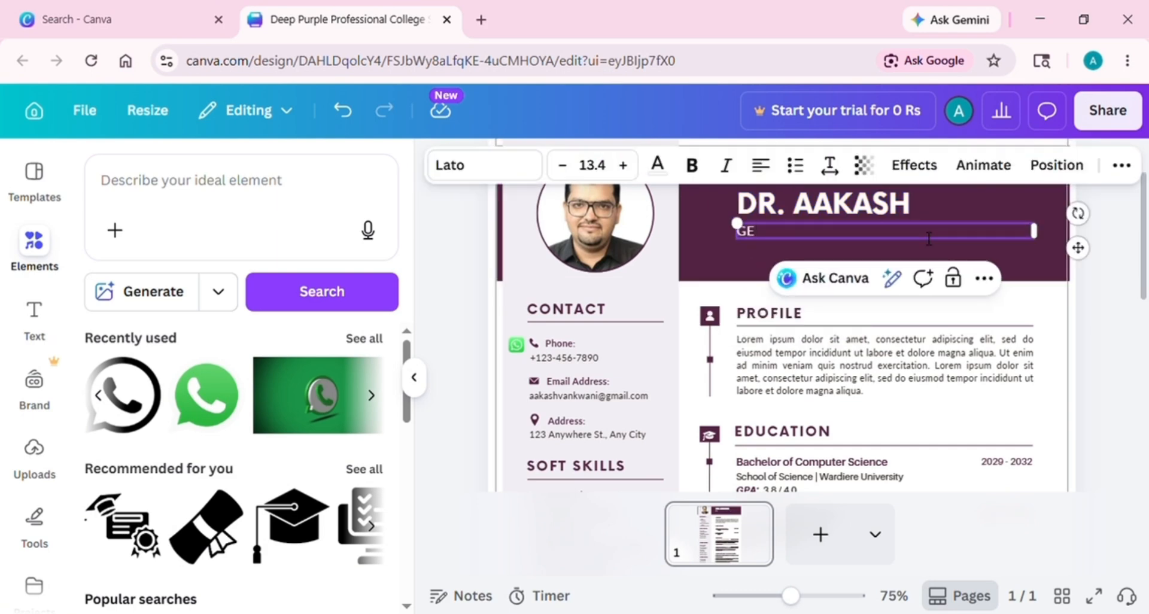
{"action": "type", "text": "NERAL PRACTITIONER"}
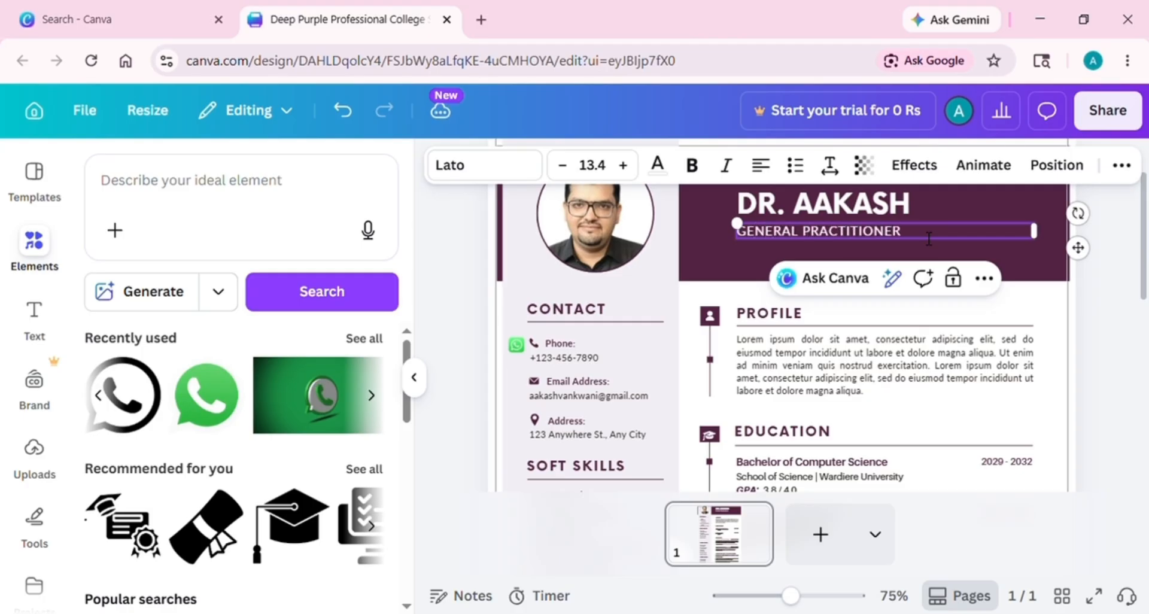
{"action": "type", "text": " | MCPS | MRCGP (I"}
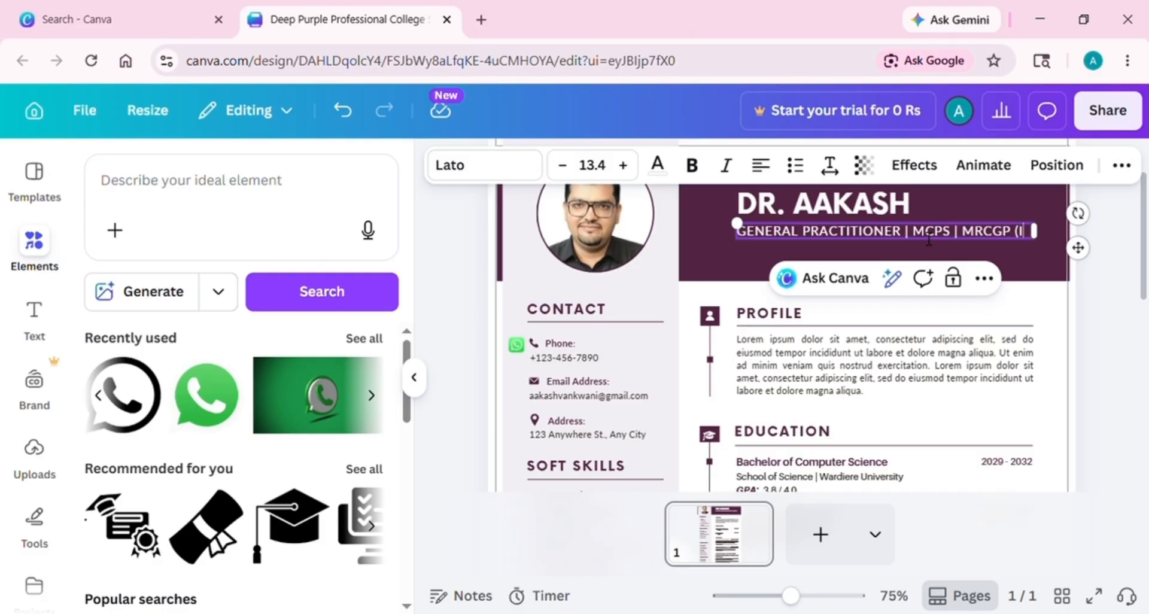
{"action": "type", "text": "NT"}
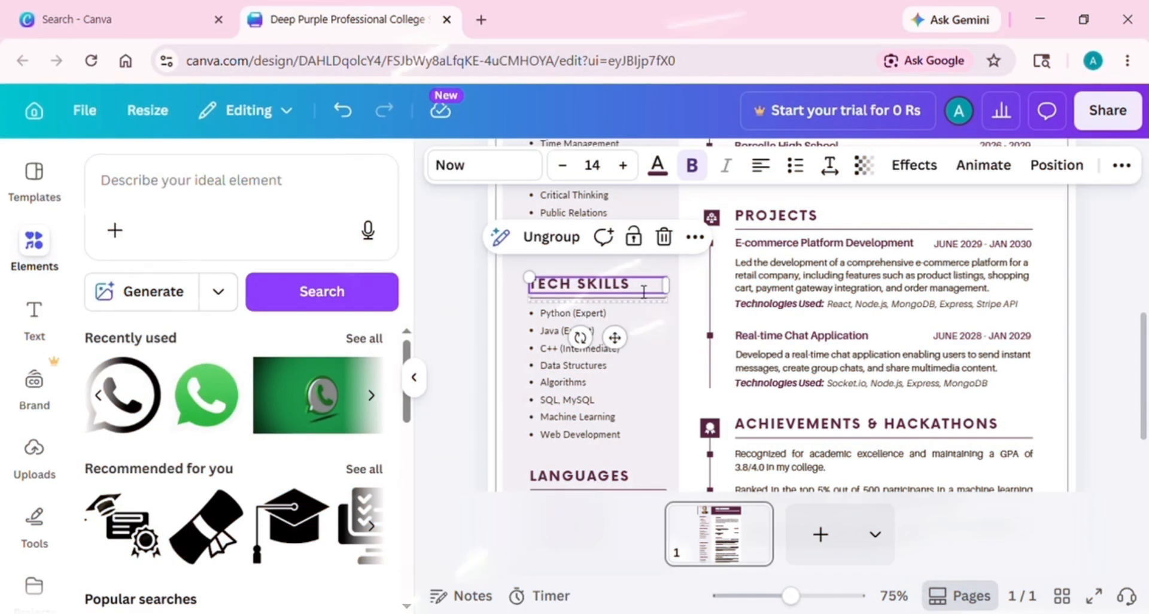
{"action": "key", "text": "BackSpace"}
Rename the skills heading to REGISTRATION, move it up and clear its bulleted list
{"action": "type", "text": "RE"}
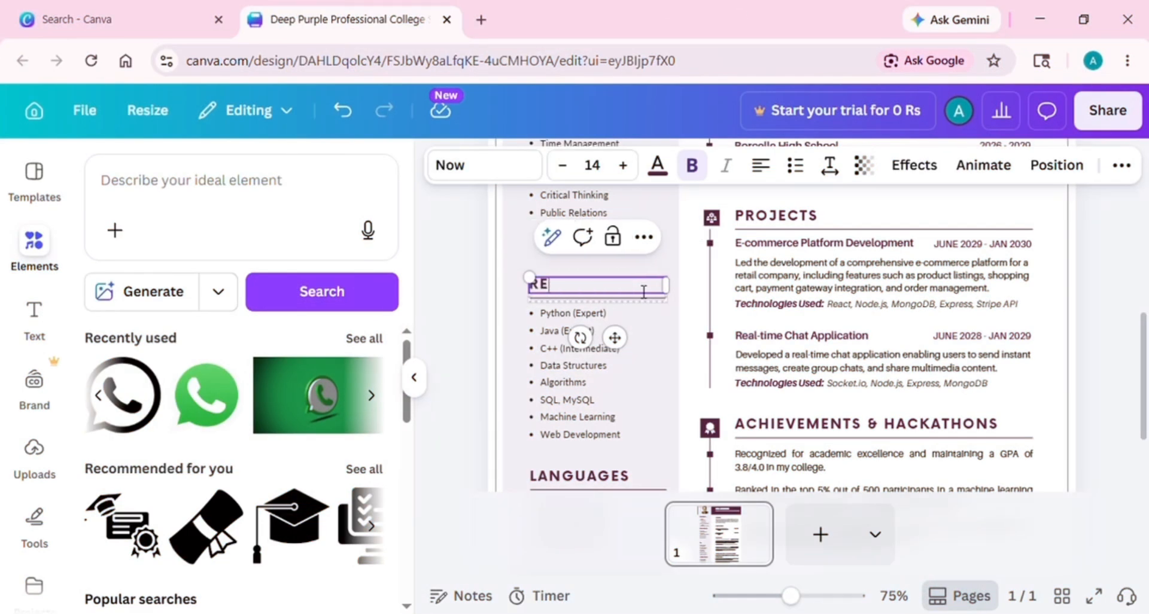
{"action": "type", "text": "GISTRATION"}
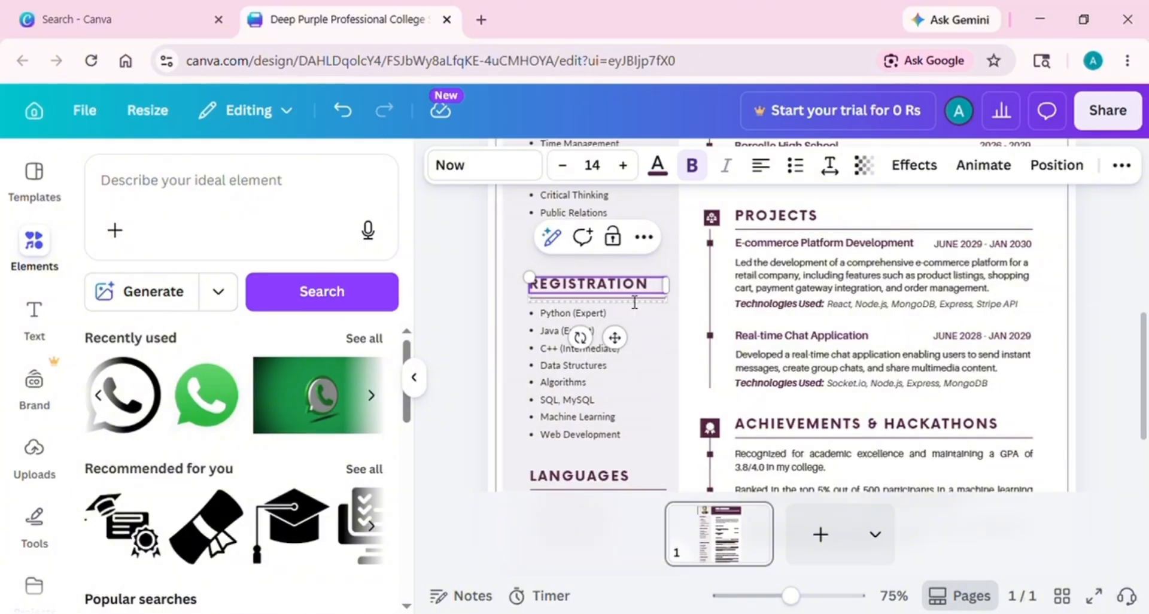
{"action": "left_click_drag", "start_coordinate": [615, 336], "coordinate": [604, 295]}
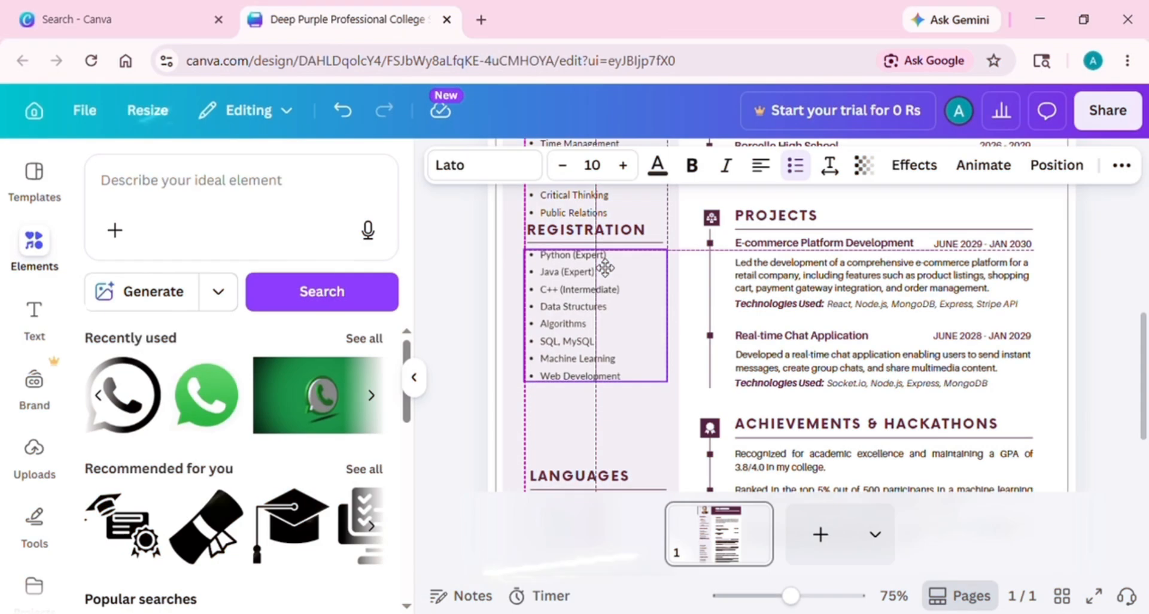
{"action": "left_click", "coordinate": [605, 264]}
{"action": "key", "text": "ctrl+a"}
{"action": "key", "text": "BackSpace"}
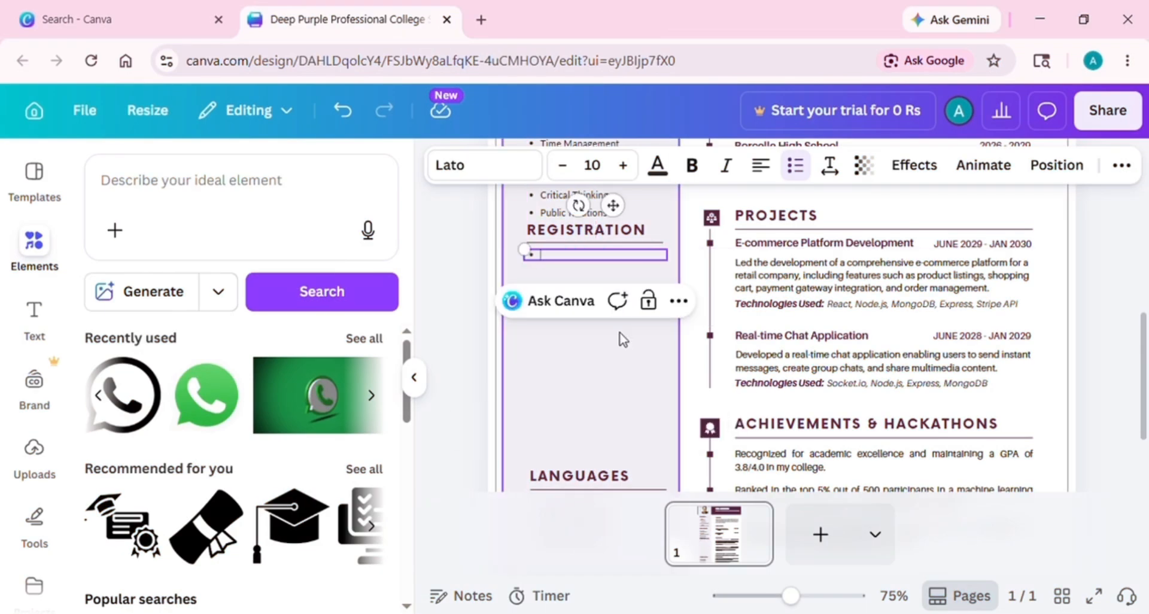
{"action": "key", "text": "BackSpace"}
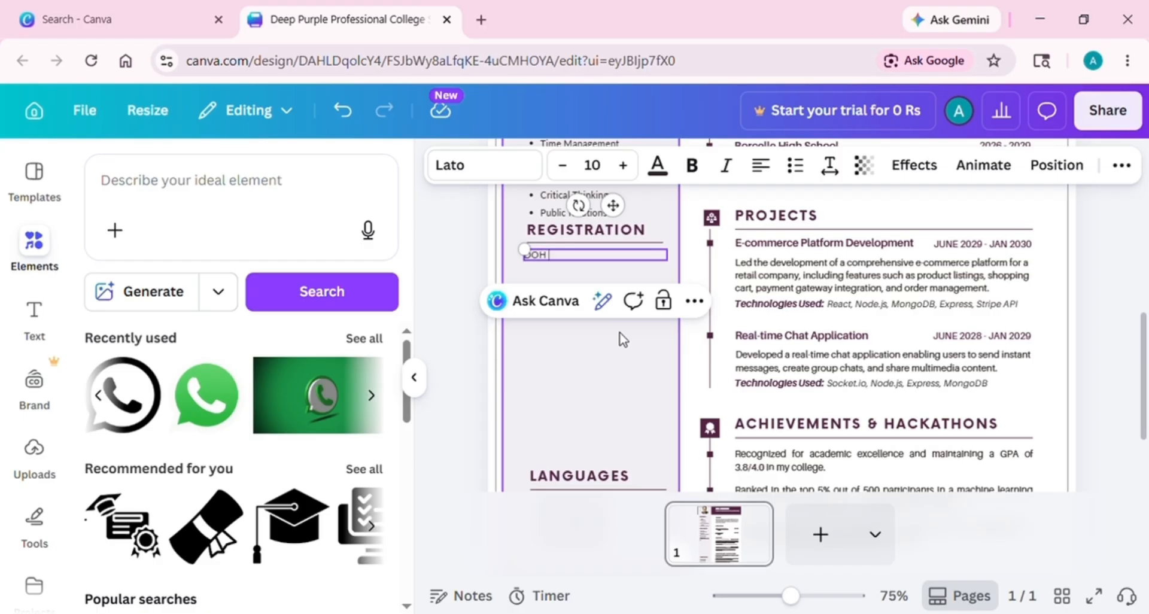
Type Doh Abu Dhabi, PAKISTAN MEDICAL & DENTAL COUNCIL (PMDC) REG:NO and the registration number
{"action": "key", "text": "Return"}
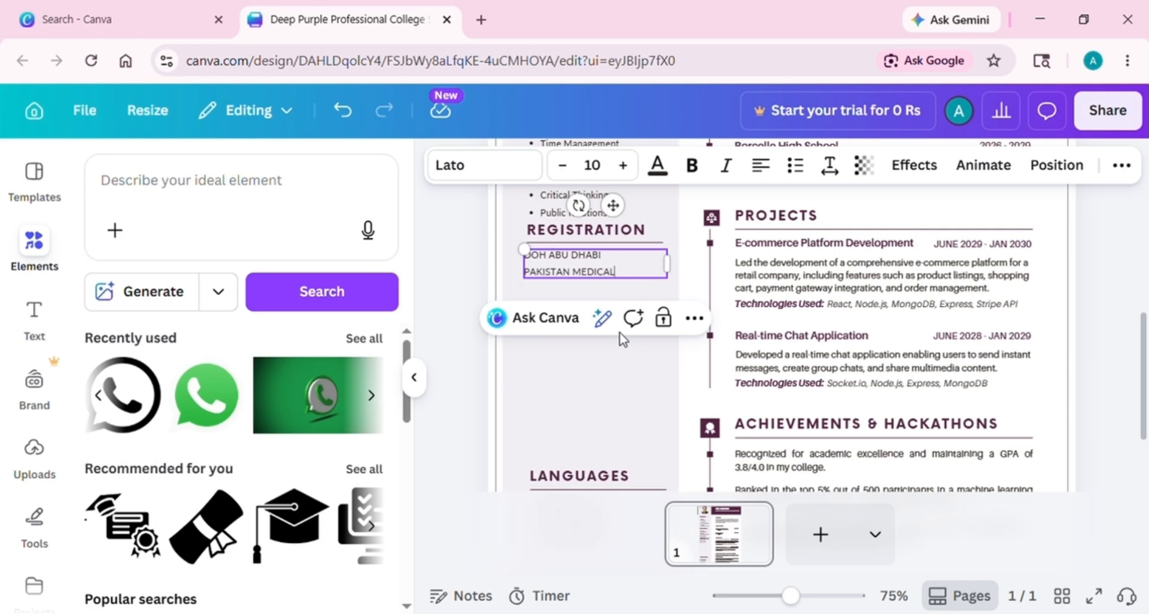
{"action": "key", "text": "Return"}
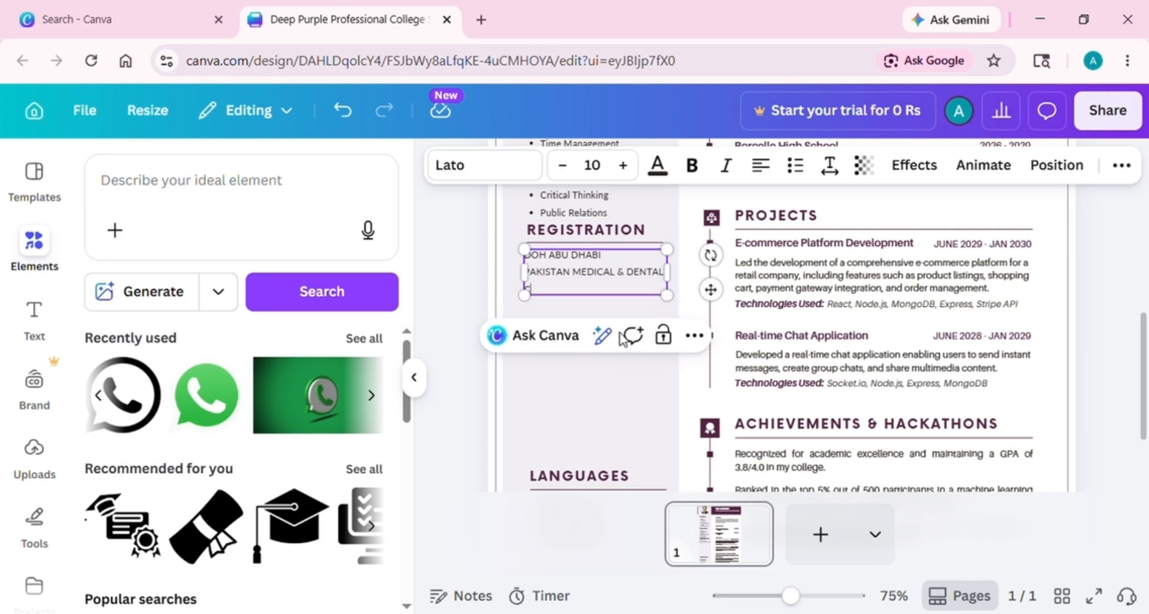
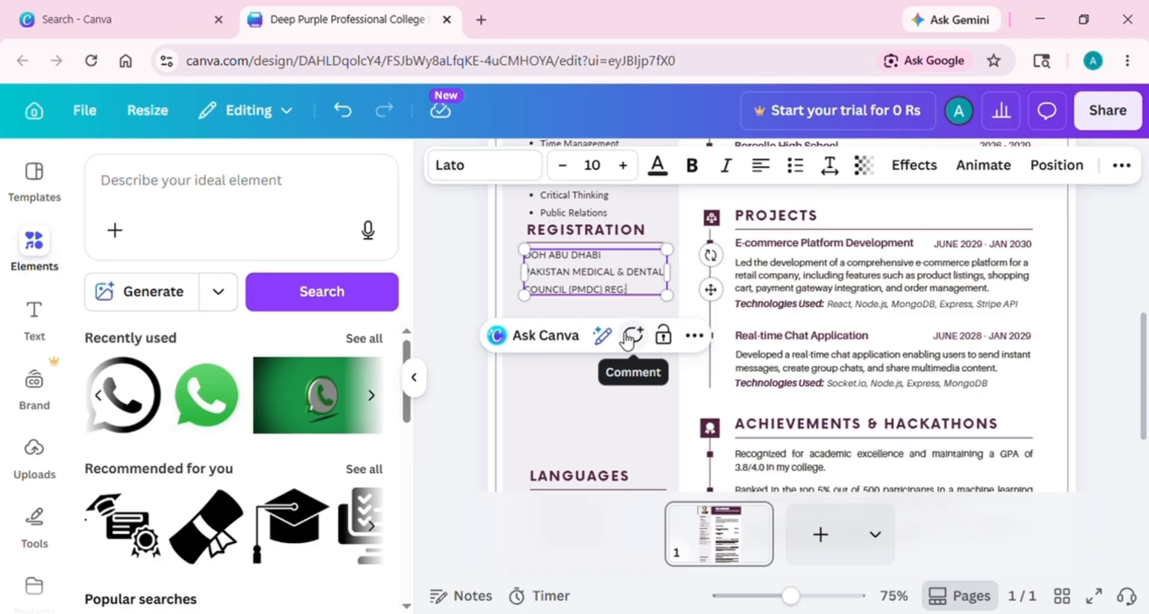
{"action": "key", "text": "Return"}
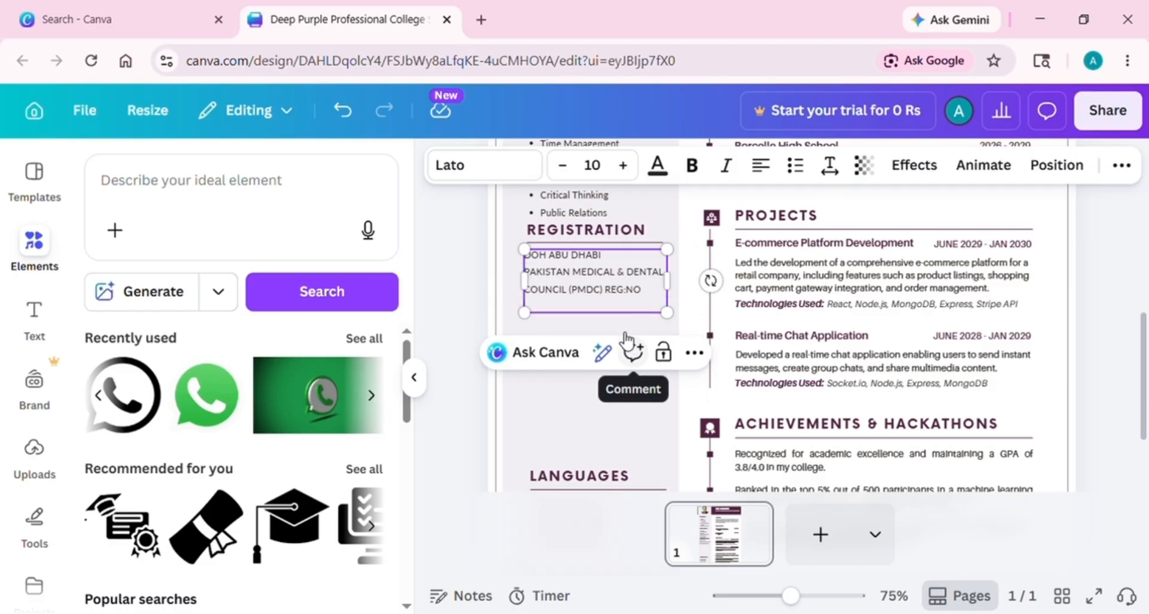
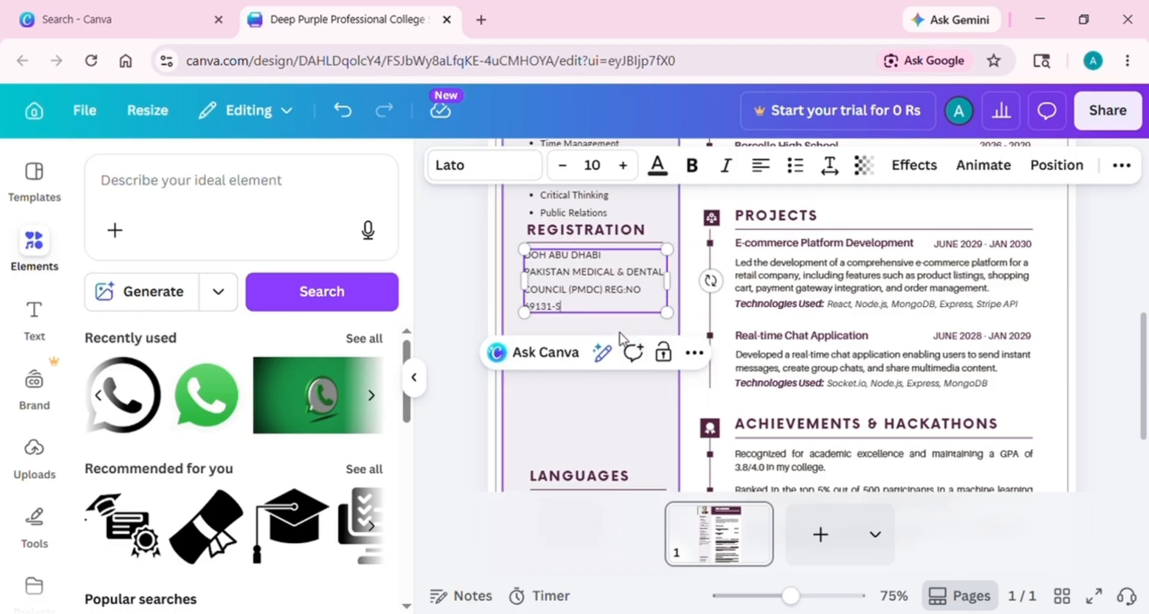
{"action": "key", "text": "Return"}
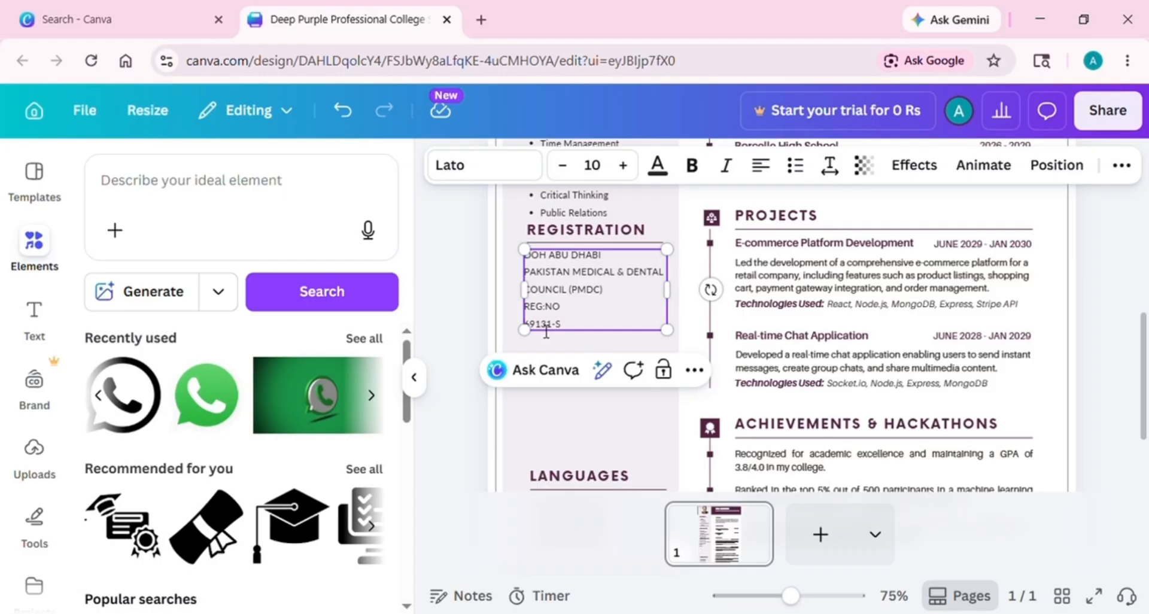
{"action": "key", "text": "BackSpace"}
Enlarge the four registration lines to font size 12
{"action": "left_click_drag", "start_coordinate": [623, 311], "coordinate": [525, 254]}
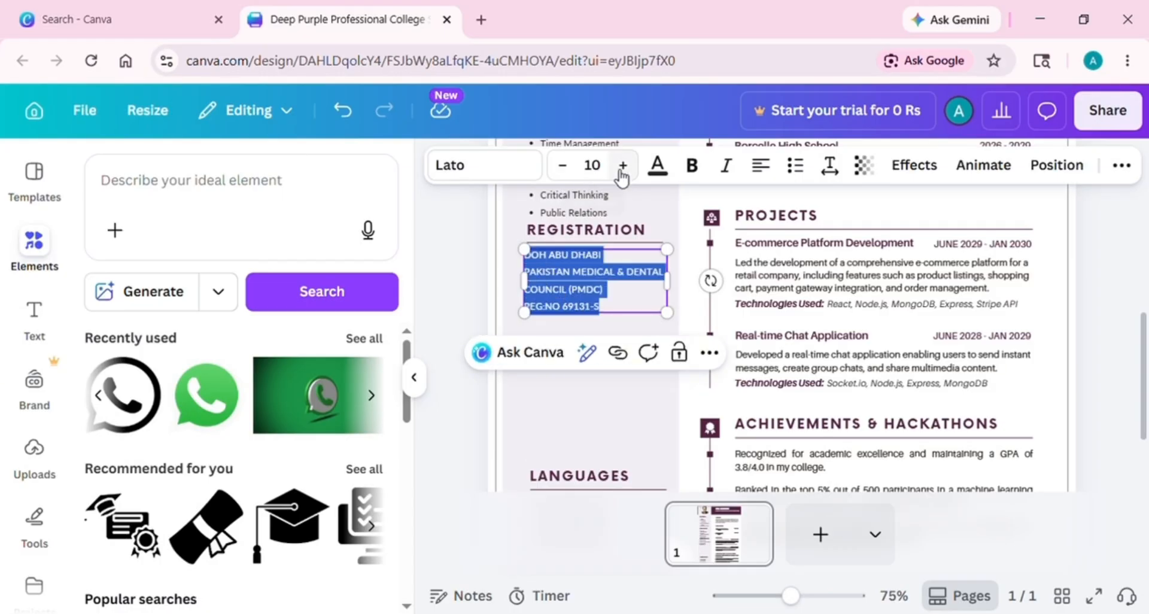
{"action": "left_click", "coordinate": [622, 169]}
{"action": "left_click", "coordinate": [628, 170]}
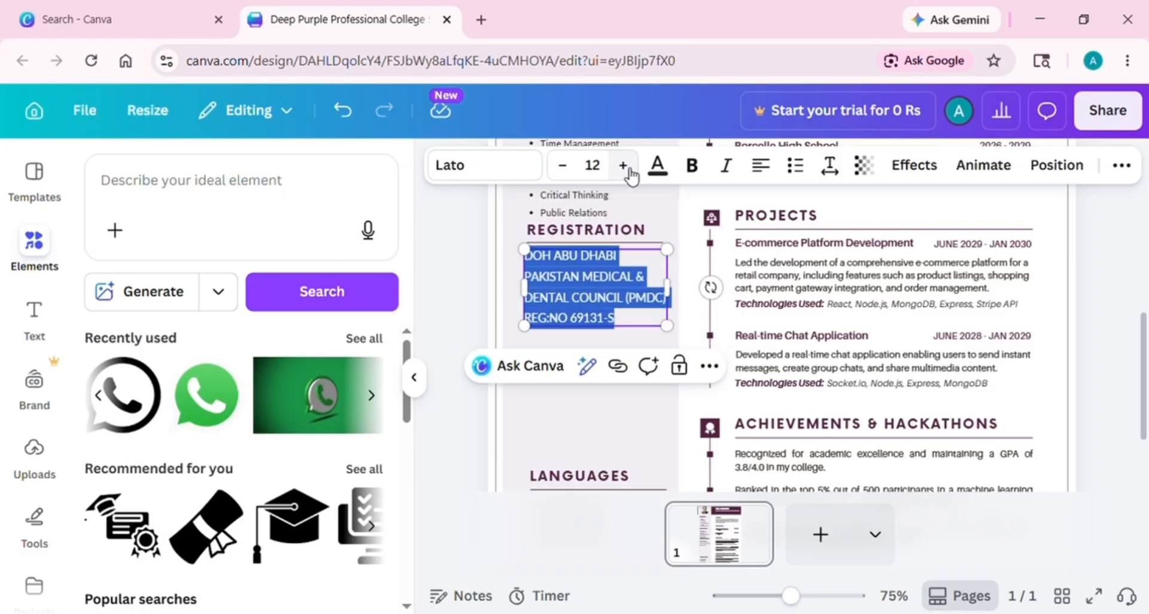
{"action": "left_click", "coordinate": [1111, 301]}
{"action": "scroll", "coordinate": [1110, 301], "scroll_direction": "up", "scroll_amount": 1}
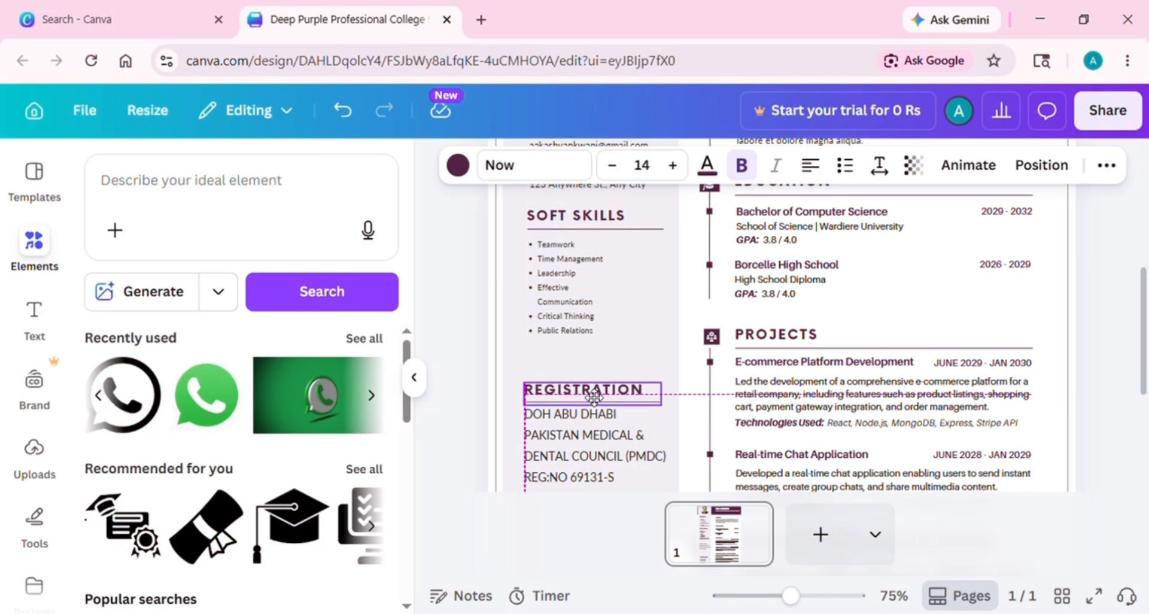
Finish placing the REGISTRATION heading and enlarge the Soft Skills list by dragging its corner
{"action": "left_click", "coordinate": [568, 287]}
{"action": "left_click", "coordinate": [623, 165]}
{"action": "left_click", "coordinate": [623, 166]}
{"action": "left_click", "coordinate": [623, 165]}
{"action": "left_click", "coordinate": [623, 165]}
{"action": "left_click", "coordinate": [561, 165]}
{"action": "left_click", "coordinate": [562, 165]}
{"action": "left_click", "coordinate": [561, 165]}
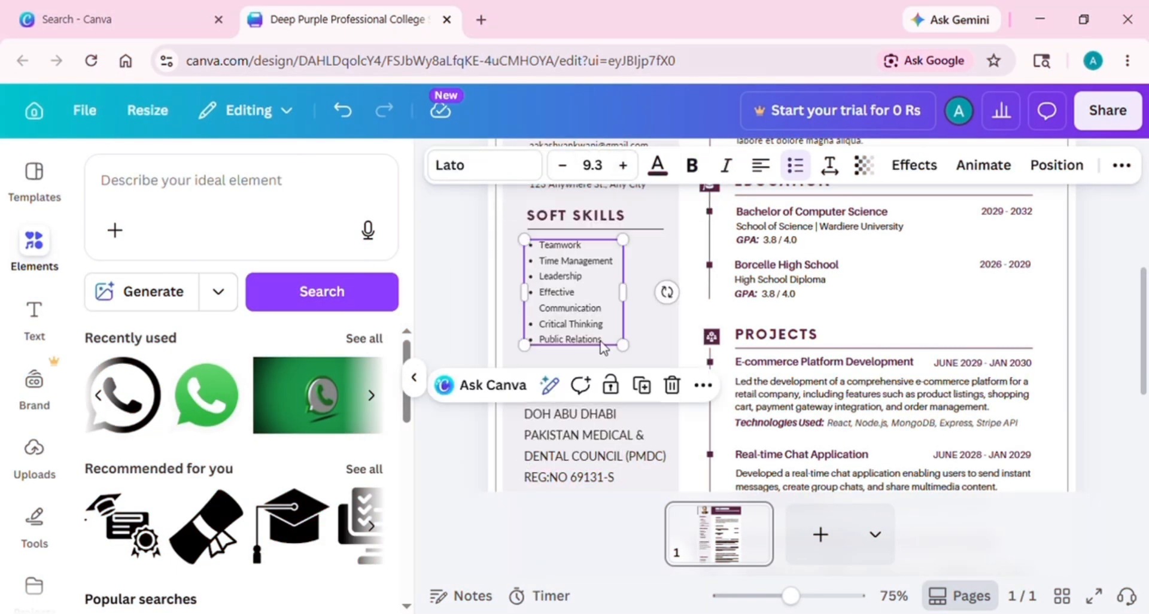
{"action": "left_click_drag", "start_coordinate": [623, 346], "coordinate": [658, 381]}
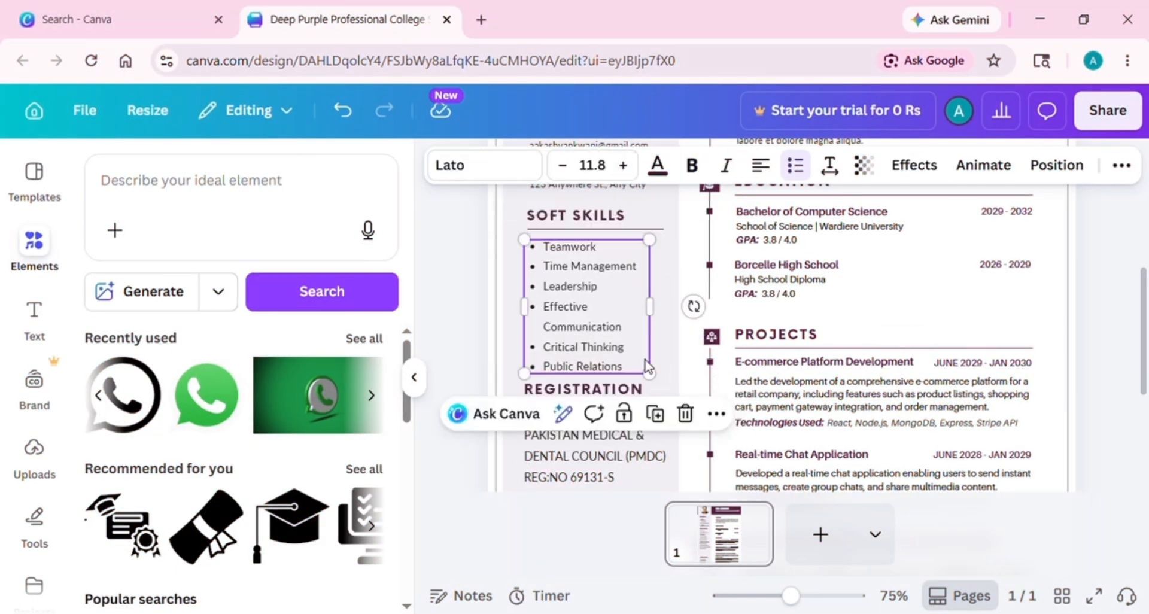
Move the LANGUAGES heading and its list up beneath the registration details
{"action": "scroll", "coordinate": [1144, 362], "scroll_direction": "down", "scroll_amount": 3}
{"action": "scroll", "coordinate": [1144, 362], "scroll_direction": "down", "scroll_amount": 1}
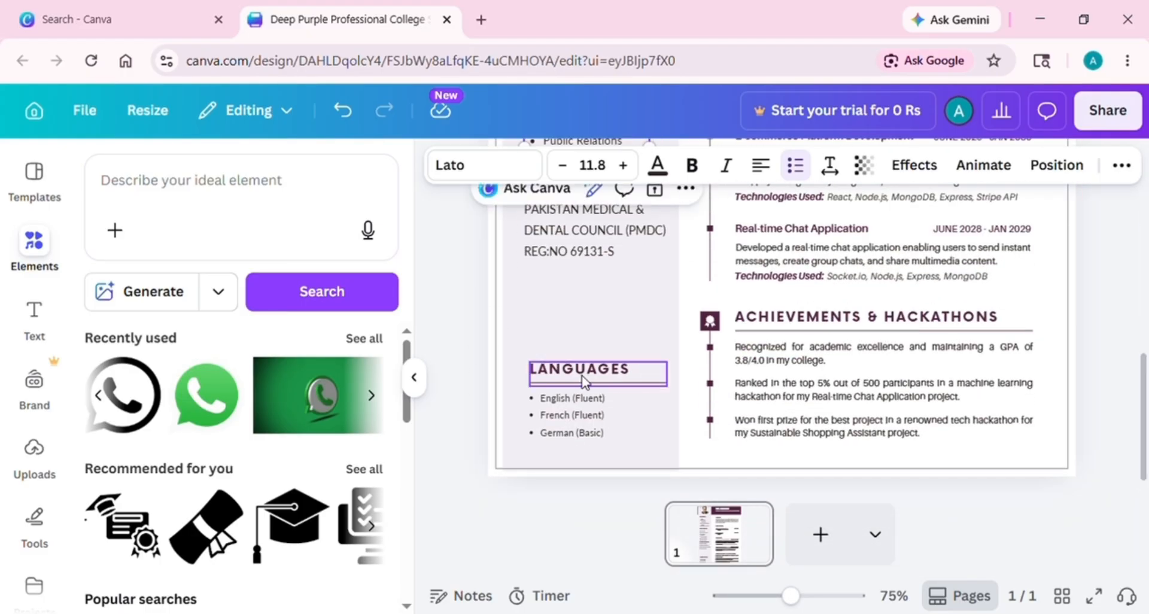
{"action": "left_click_drag", "start_coordinate": [583, 380], "coordinate": [584, 279]}
{"action": "left_click_drag", "start_coordinate": [576, 410], "coordinate": [579, 306]}
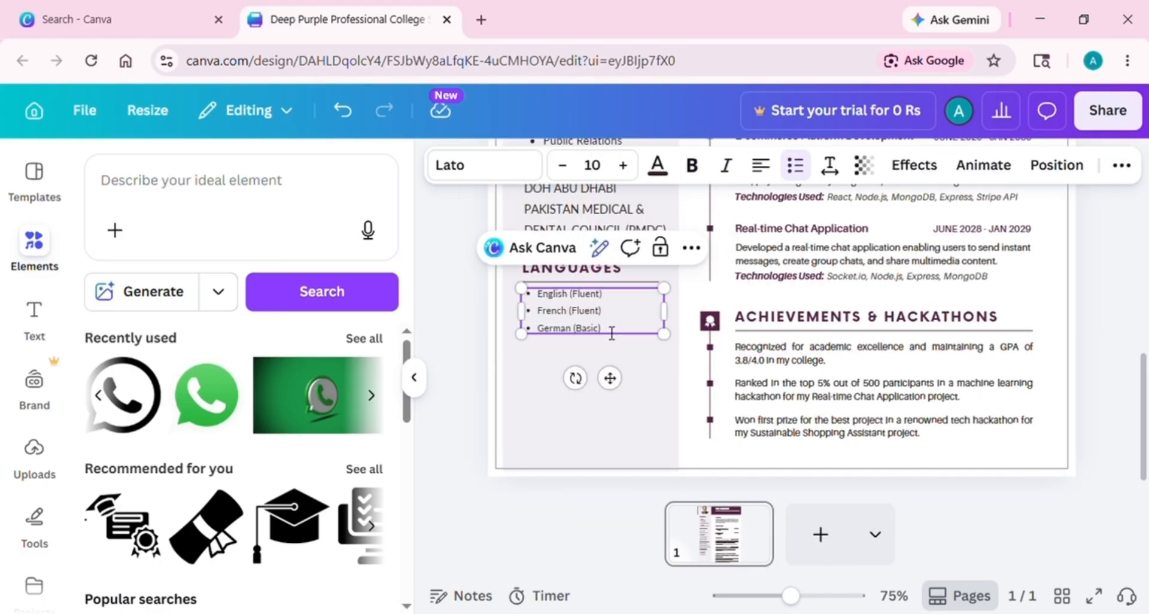
Edit the language bullets to English, Urdu, Sindhi and Hindhi, removing German, French and (Fluent)
{"action": "key", "text": "BackSpace"}
{"action": "key", "text": "BackSpace"}
{"action": "key", "text": "BackSpace"}
{"action": "key", "text": "BackSpace"}
{"action": "key", "text": "BackSpace"}
{"action": "key", "text": "BackSpace"}
{"action": "key", "text": "BackSpace"}
{"action": "key", "text": "BackSpace"}
{"action": "key", "text": "BackSpace"}
{"action": "key", "text": "BackSpace"}
{"action": "key", "text": "BackSpace"}
{"action": "key", "text": "BackSpace"}
{"action": "key", "text": "BackSpace"}
{"action": "key", "text": "BackSpace"}
{"action": "key", "text": "BackSpace"}
{"action": "key", "text": "BackSpace"}
{"action": "key", "text": "BackSpace"}
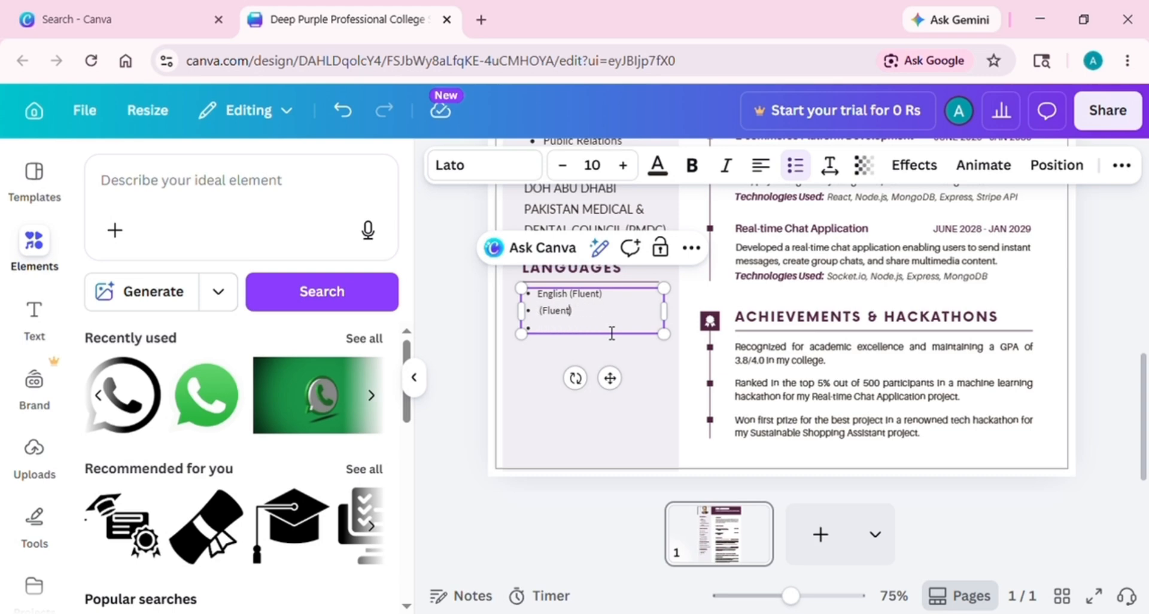
{"action": "key", "text": "BackSpace"}
{"action": "key", "text": "BackSpace"}
{"action": "key", "text": "BackSpace"}
{"action": "key", "text": "BackSpace"}
{"action": "key", "text": "BackSpace"}
{"action": "key", "text": "BackSpace"}
{"action": "key", "text": "BackSpace"}
{"action": "key", "text": "BackSpace"}
{"action": "key", "text": "Up"}
{"action": "key", "text": "End"}
{"action": "key", "text": "BackSpace"}
{"action": "key", "text": "BackSpace"}
{"action": "key", "text": "BackSpace"}
{"action": "key", "text": "BackSpace"}
{"action": "key", "text": "BackSpace"}
{"action": "key", "text": "BackSpace"}
{"action": "key", "text": "BackSpace"}
{"action": "key", "text": "BackSpace"}
{"action": "key", "text": "BackSpace"}
{"action": "type", "text": "Urdu"}
{"action": "key", "text": "Return"}
{"action": "type", "text": "s"}
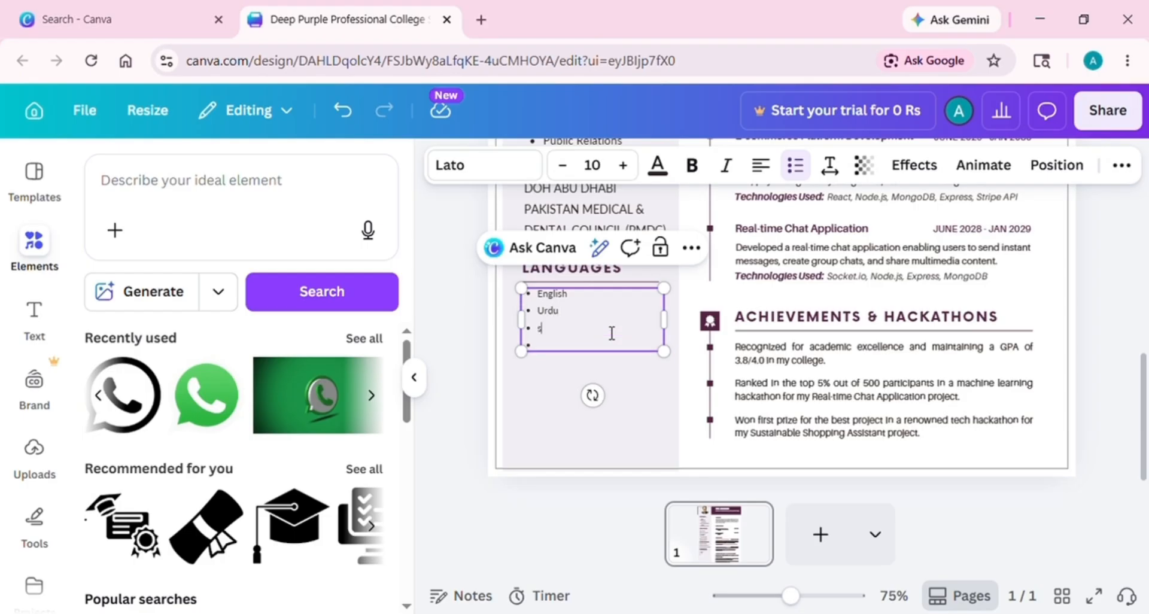
{"action": "type", "text": "indhi"}
{"action": "key", "text": "Return"}
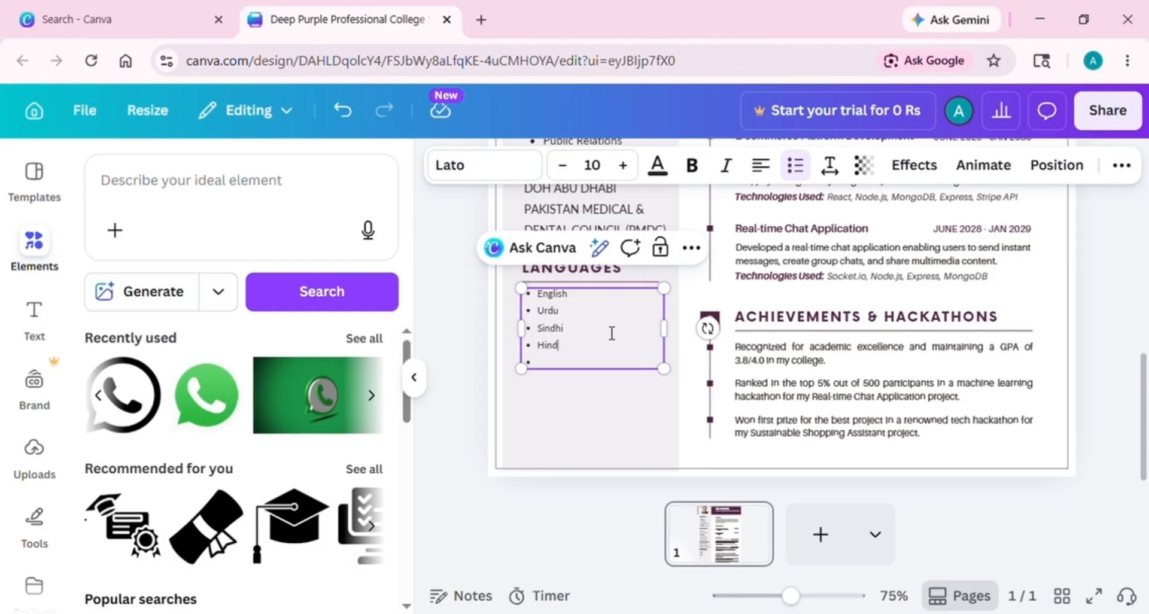
{"action": "key", "text": "BackSpace"}
Enlarge the Languages list to size 11.5 by dragging its corner
{"action": "left_click", "coordinate": [623, 164]}
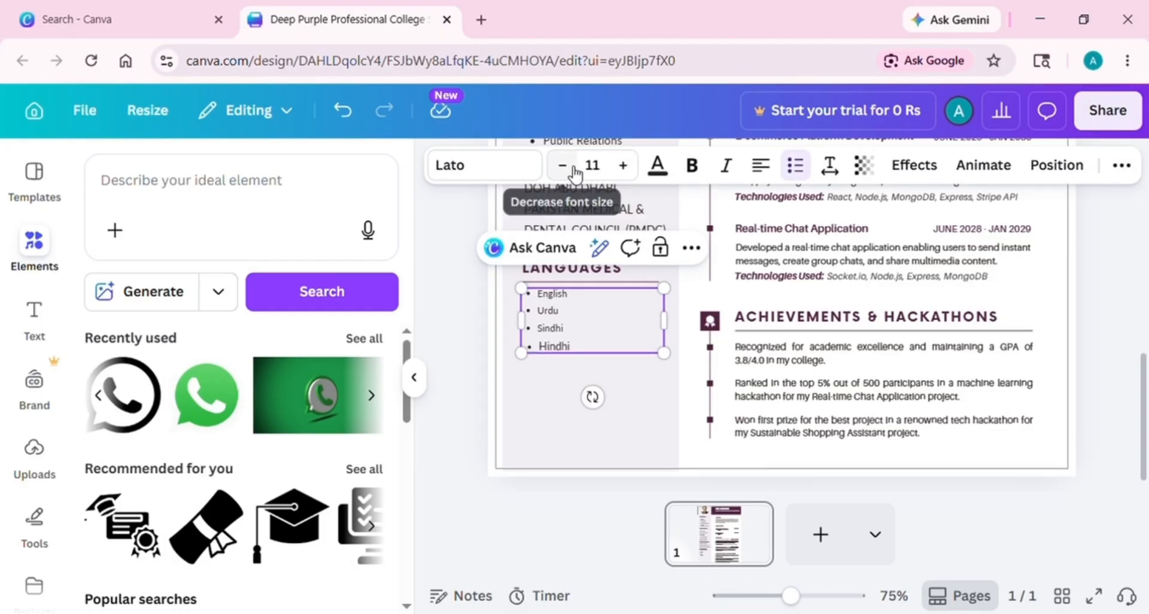
{"action": "left_click", "coordinate": [562, 164]}
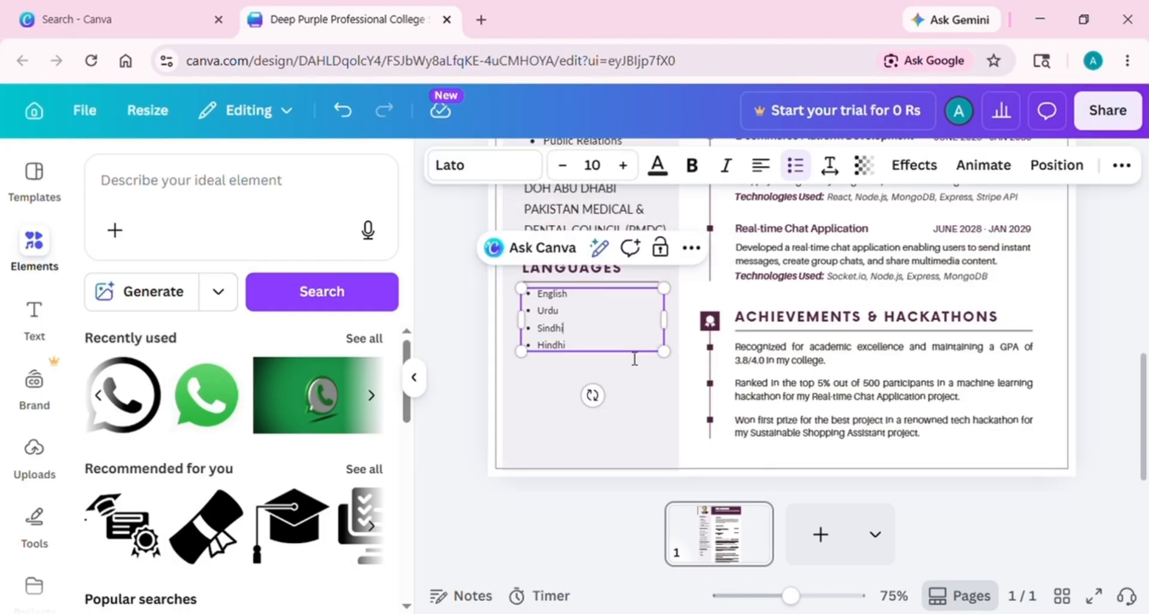
{"action": "left_click_drag", "start_coordinate": [663, 351], "coordinate": [684, 388]}
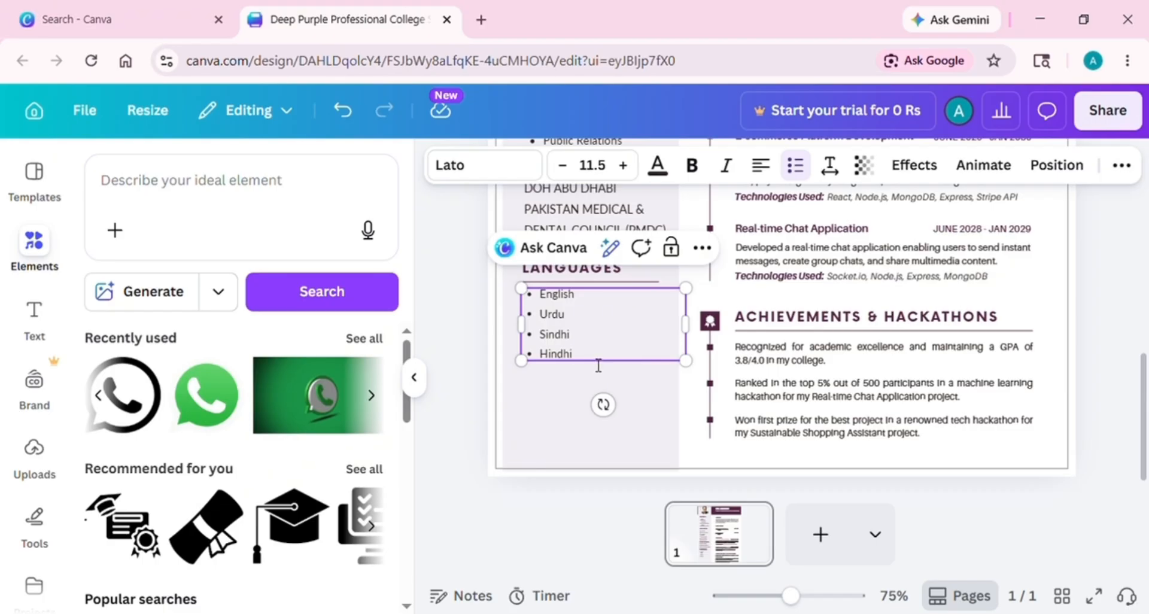
{"action": "left_click_drag", "start_coordinate": [583, 372], "coordinate": [571, 366]}
{"action": "left_click", "coordinate": [576, 397]}
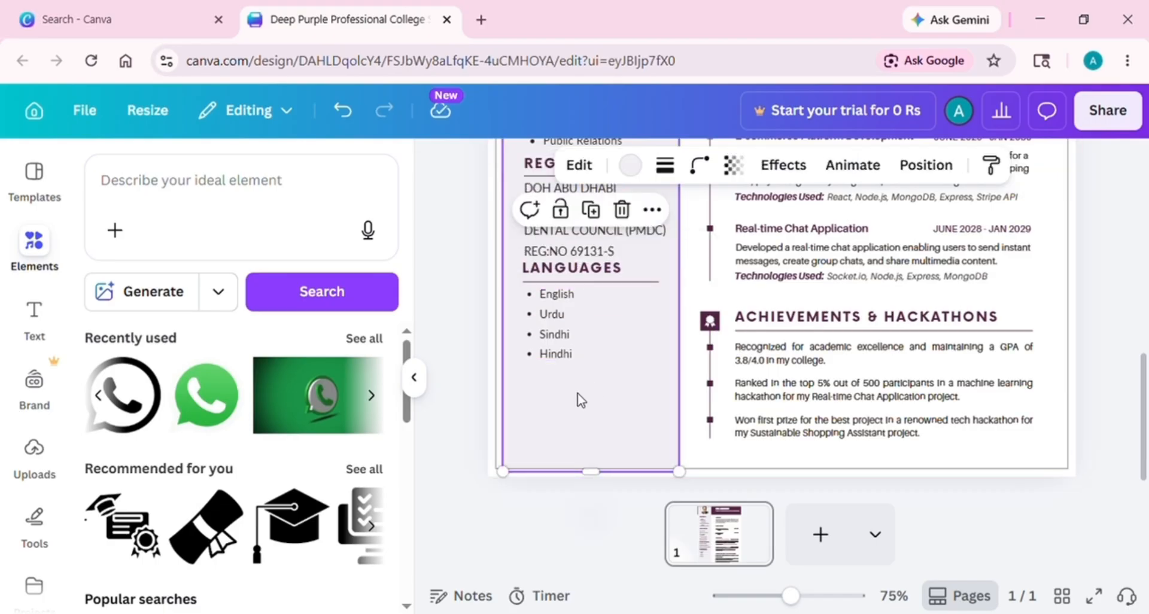
Add a new heading below the Languages list and shrink it
{"action": "scroll", "coordinate": [577, 371], "scroll_direction": "up", "scroll_amount": 5}
{"action": "left_click", "coordinate": [34, 312]}
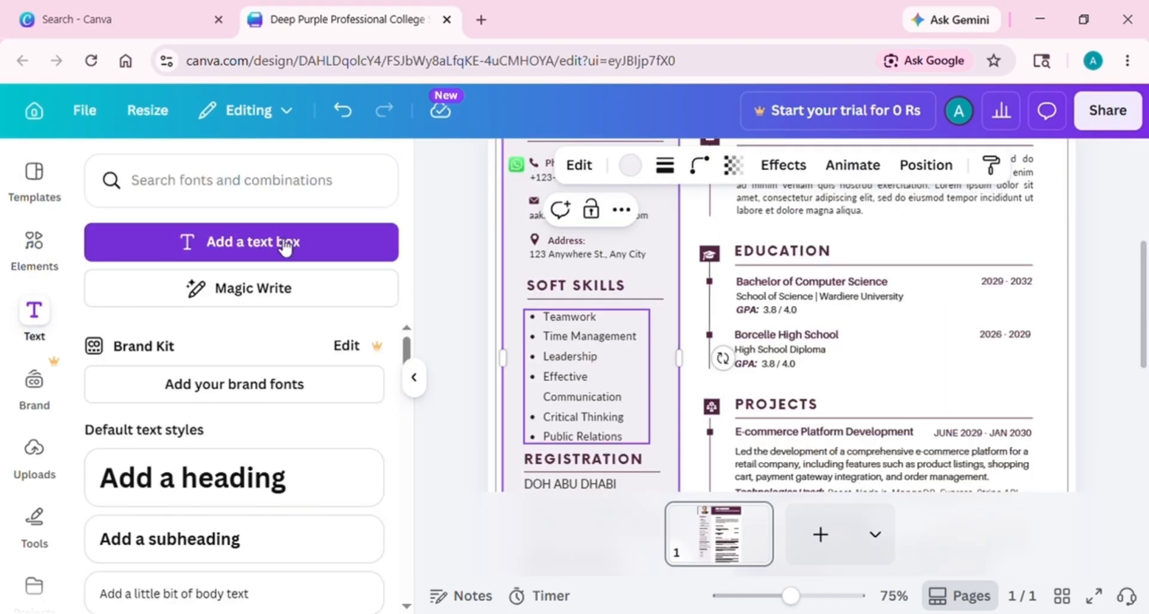
{"action": "left_click", "coordinate": [271, 477]}
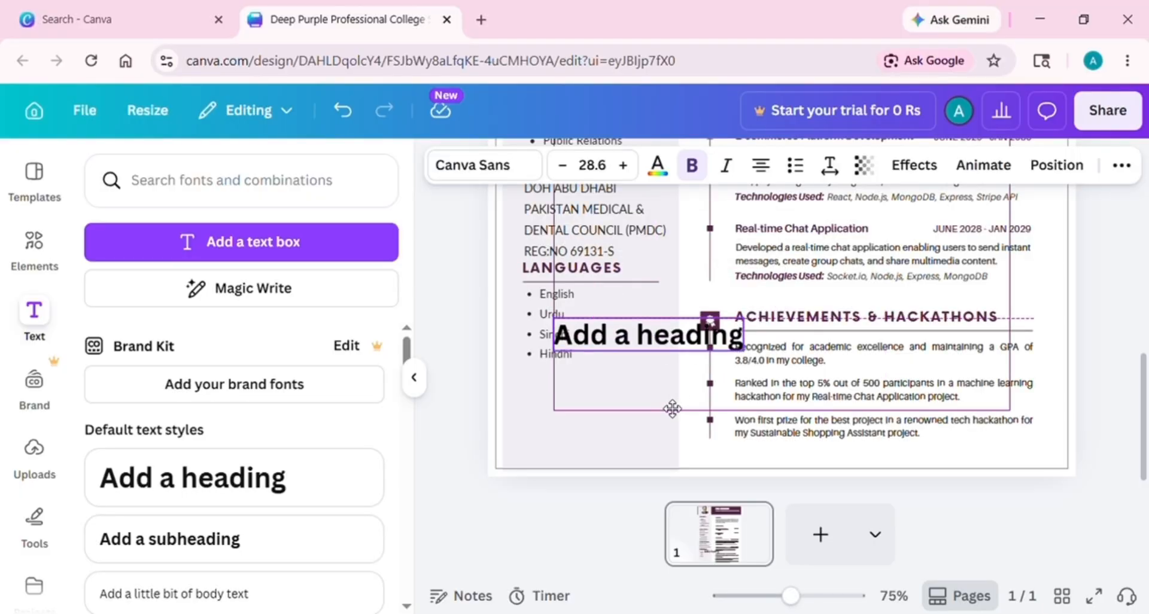
{"action": "left_click_drag", "start_coordinate": [672, 405], "coordinate": [632, 447]}
{"action": "left_click_drag", "start_coordinate": [700, 389], "coordinate": [672, 390]}
{"action": "left_click_drag", "start_coordinate": [508, 357], "coordinate": [520, 363]}
Retype the heading as INTRESETS and adjust its box width
{"action": "double_click", "coordinate": [573, 380]}
{"action": "type", "text": "Intres"}
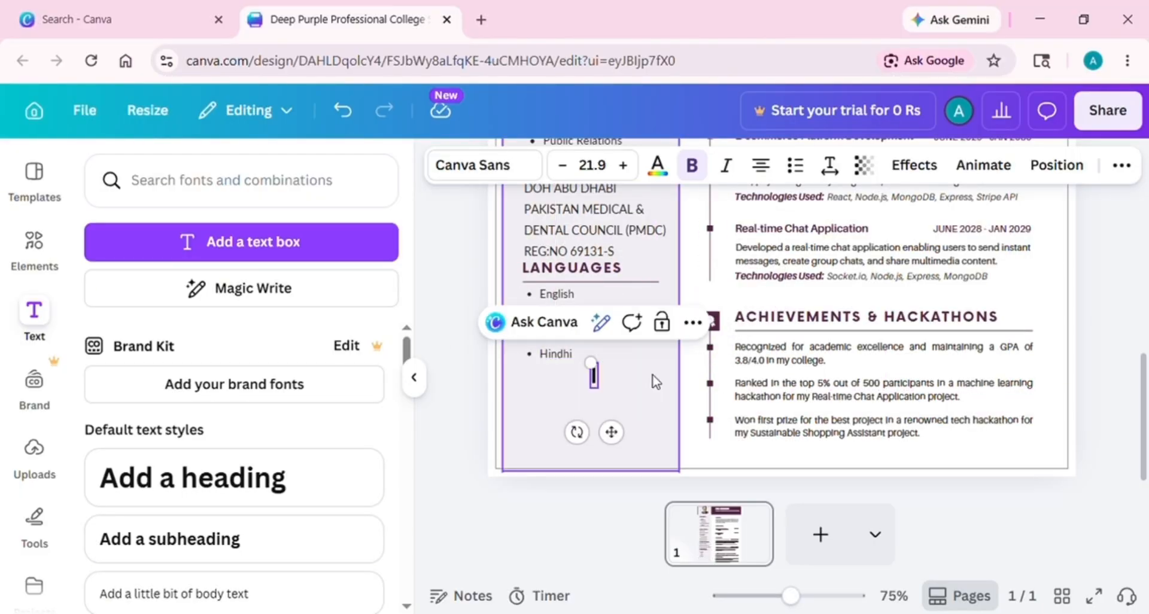
{"action": "type", "text": "ts"}
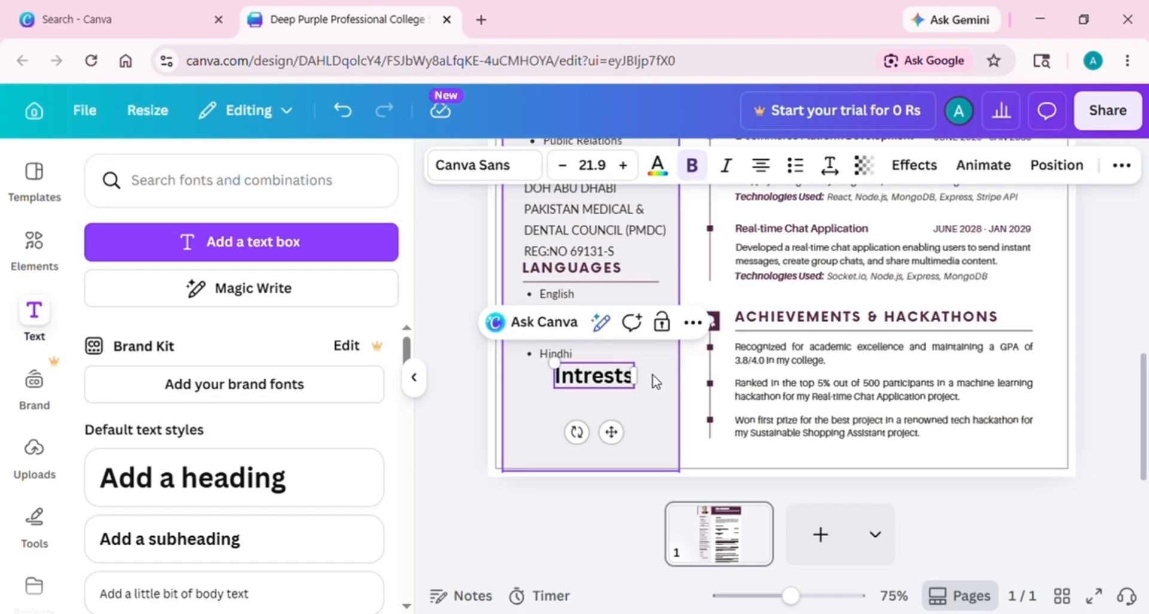
{"action": "key", "text": "ctrl+a"}
{"action": "key", "text": "BackSpace"}
{"action": "type", "text": "In"}
{"action": "key", "text": "BackSpace"}
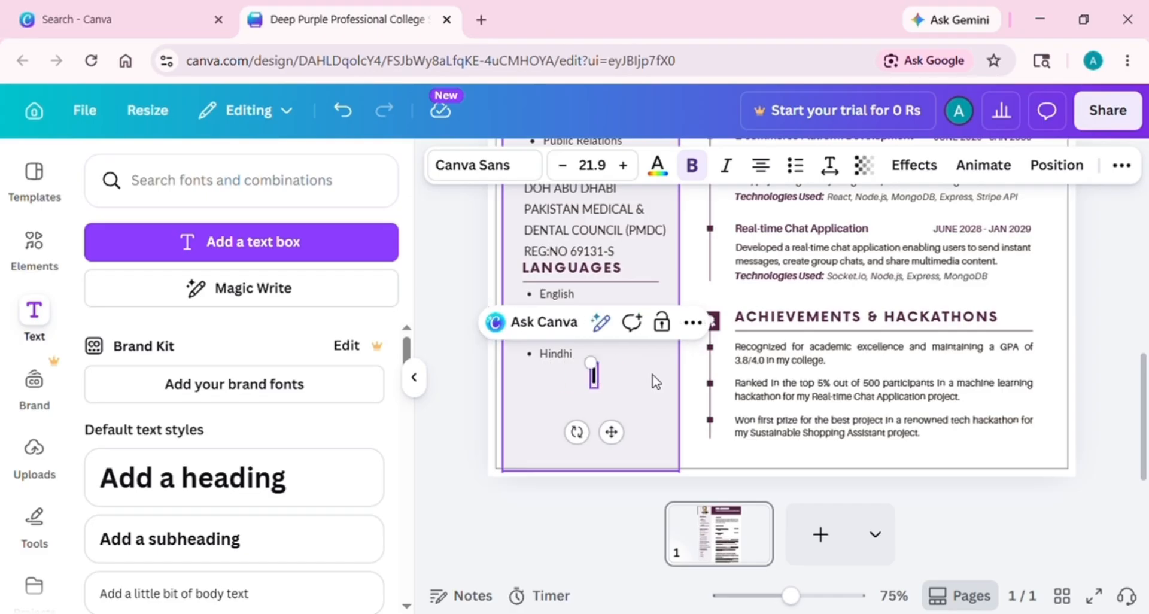
{"action": "type", "text": "NTRESETS"}
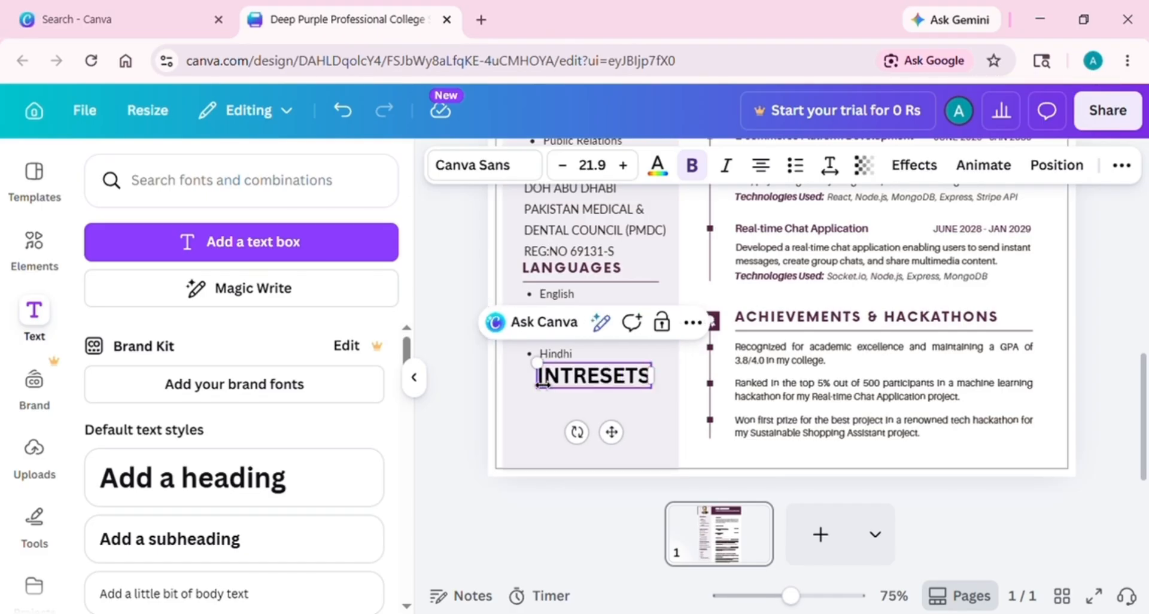
{"action": "left_click_drag", "start_coordinate": [543, 383], "coordinate": [524, 382]}
{"action": "left_click_drag", "start_coordinate": [653, 378], "coordinate": [651, 379]}
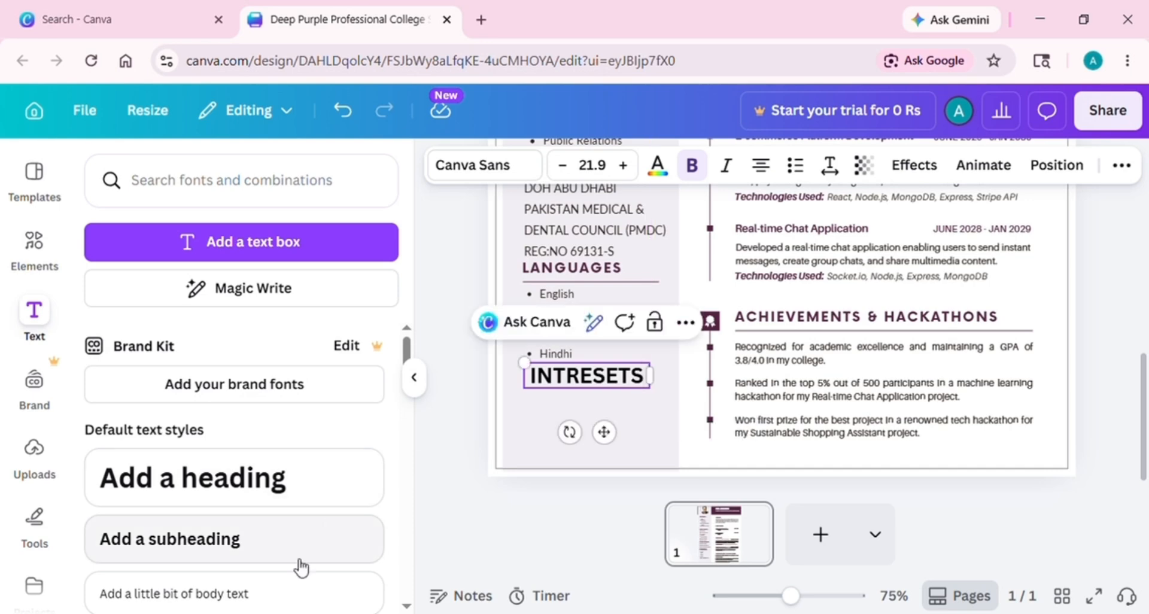
Place a body text box below INTRESETS and clear its placeholder text
{"action": "scroll", "coordinate": [405, 367], "scroll_direction": "down", "scroll_amount": 2}
{"action": "scroll", "coordinate": [280, 488], "scroll_direction": "up", "scroll_amount": 1}
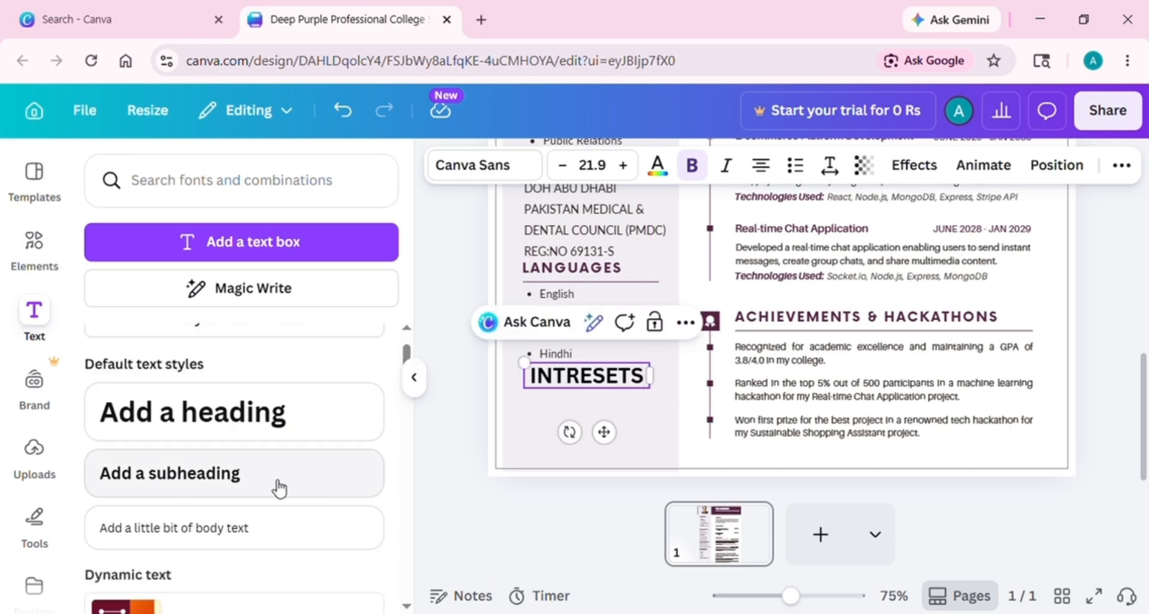
{"action": "left_click_drag", "start_coordinate": [260, 527], "coordinate": [664, 419]}
{"action": "double_click", "coordinate": [628, 434]}
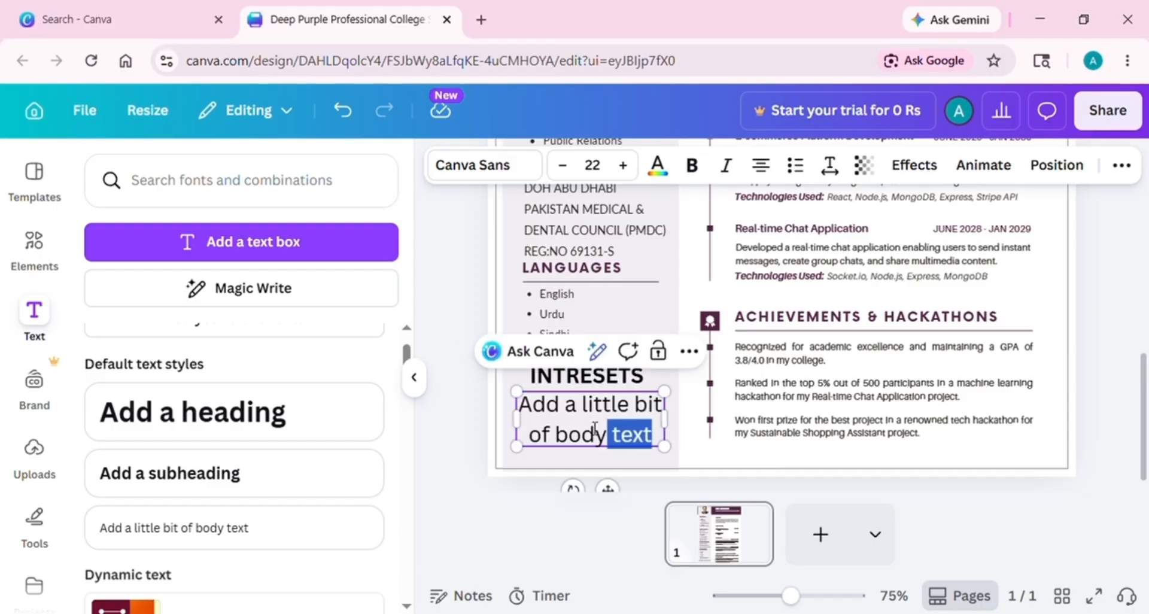
{"action": "key", "text": "ctrl+a"}
{"action": "key", "text": "BackSpace"}
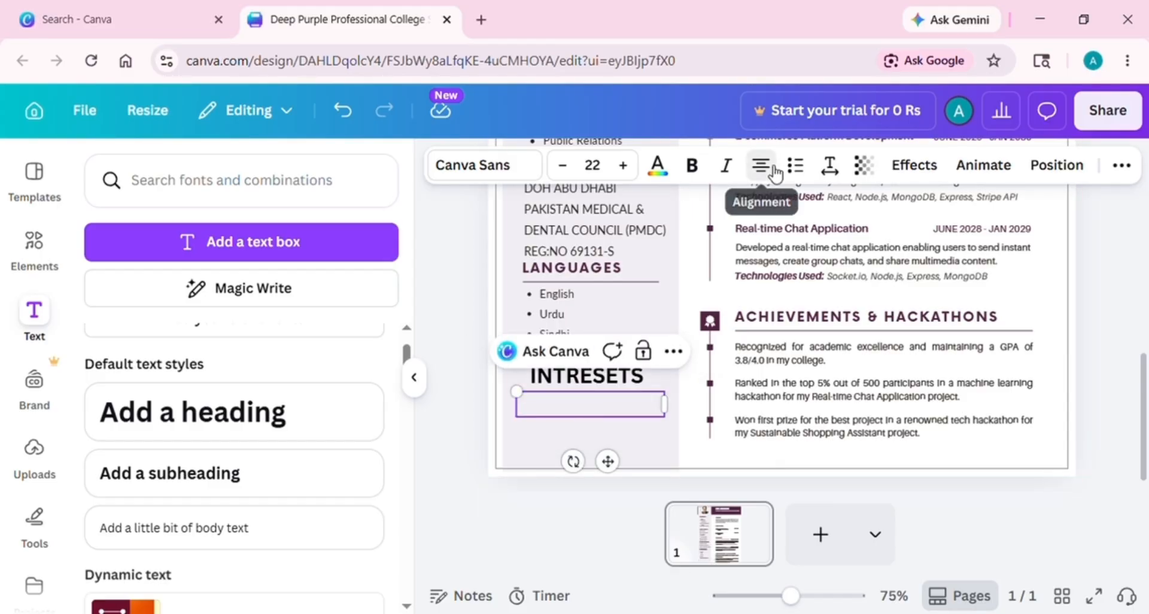
Enter 'Traveling, Watching movies, cooking and exploring new places' left-aligned at size 11, widening the box
{"action": "left_click", "coordinate": [773, 170]}
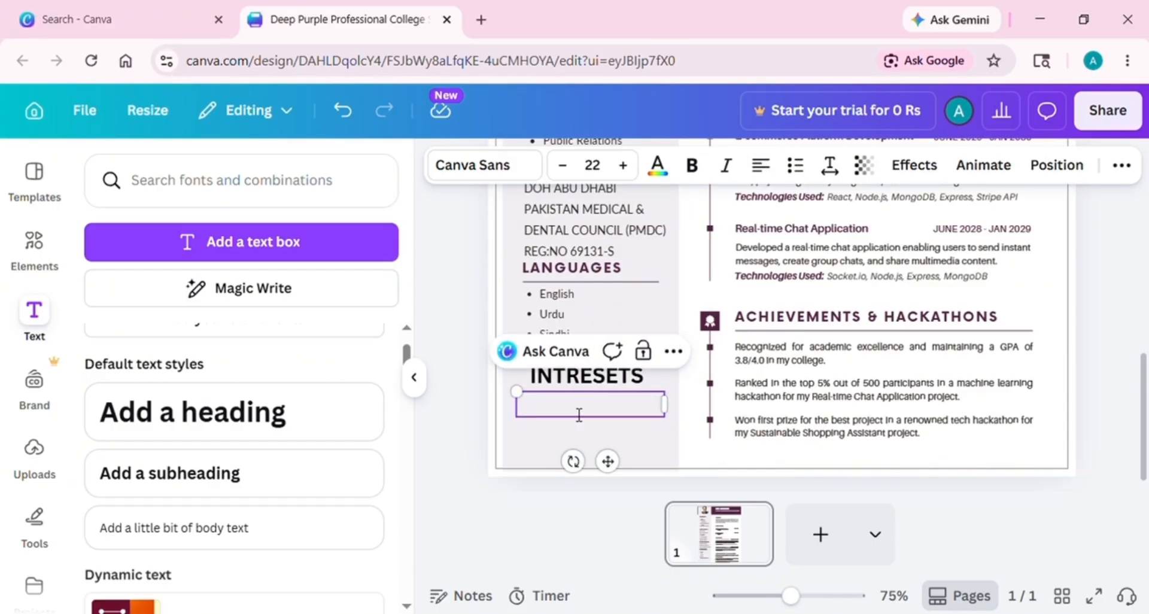
{"action": "type", "text": "Tra"}
{"action": "left_click", "coordinate": [562, 165]}
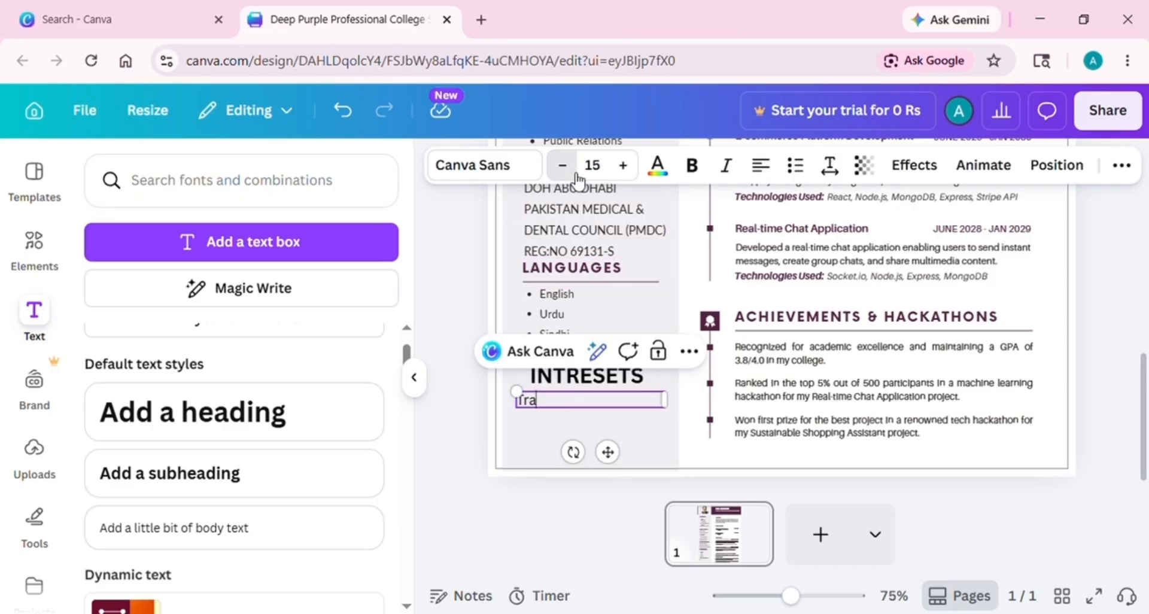
{"action": "type", "text": "veling"}
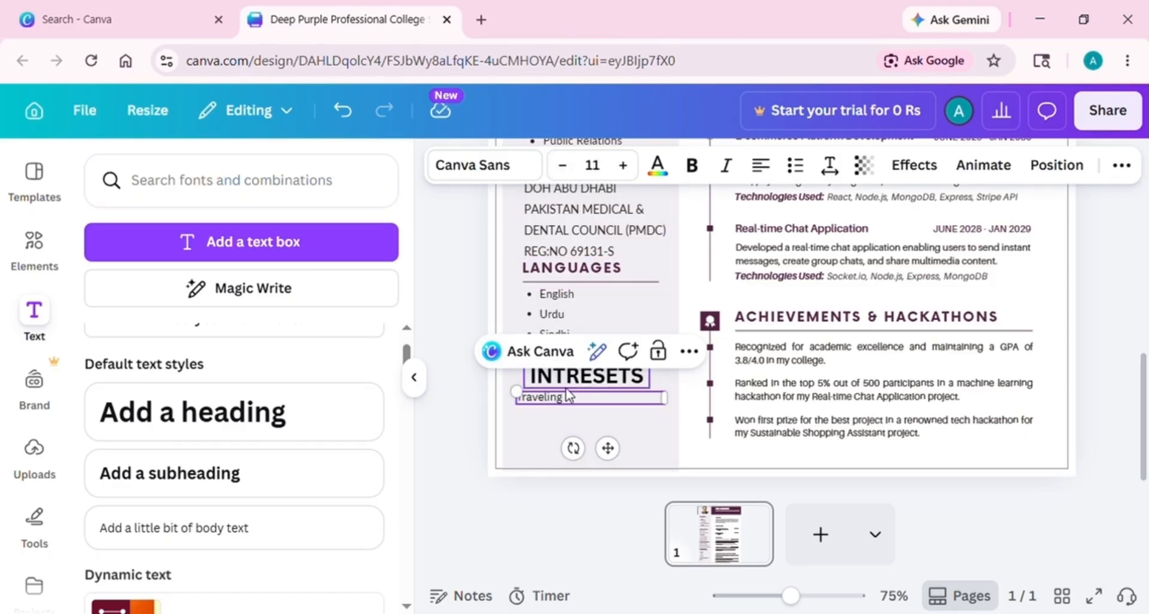
{"action": "type", "text": ", Watching movies, c"}
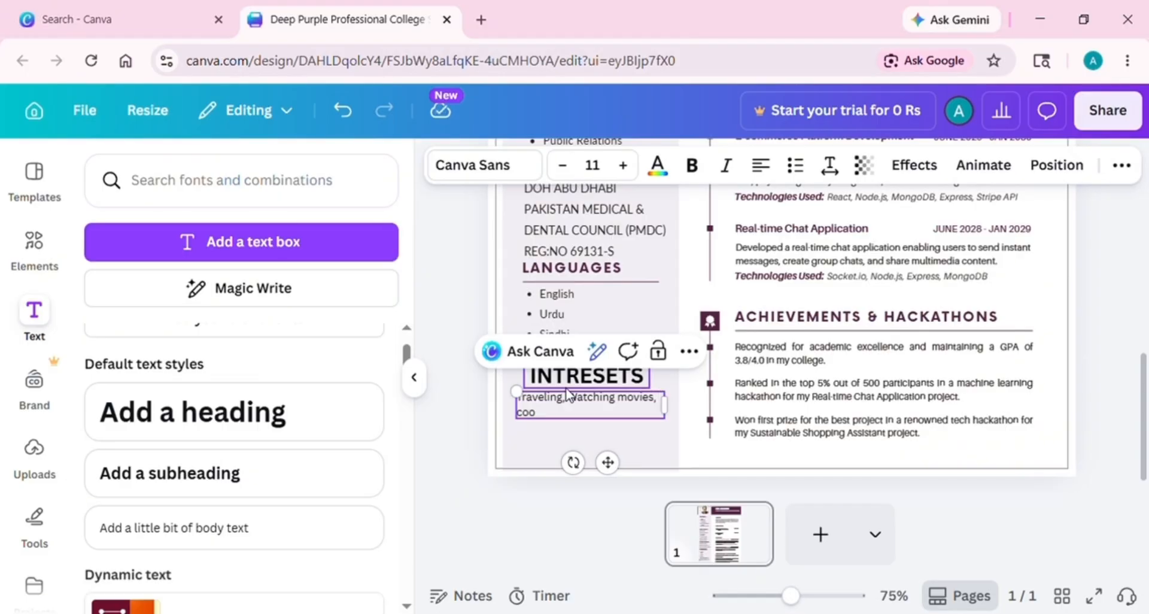
{"action": "type", "text": "ooking and exploring new pl"}
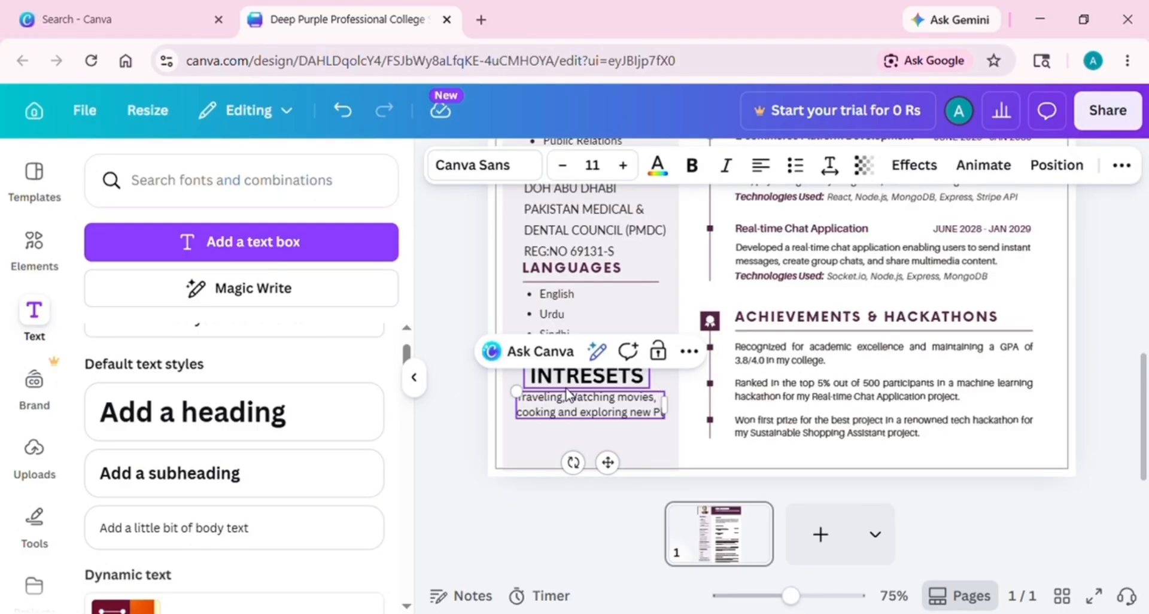
{"action": "type", "text": "aces"}
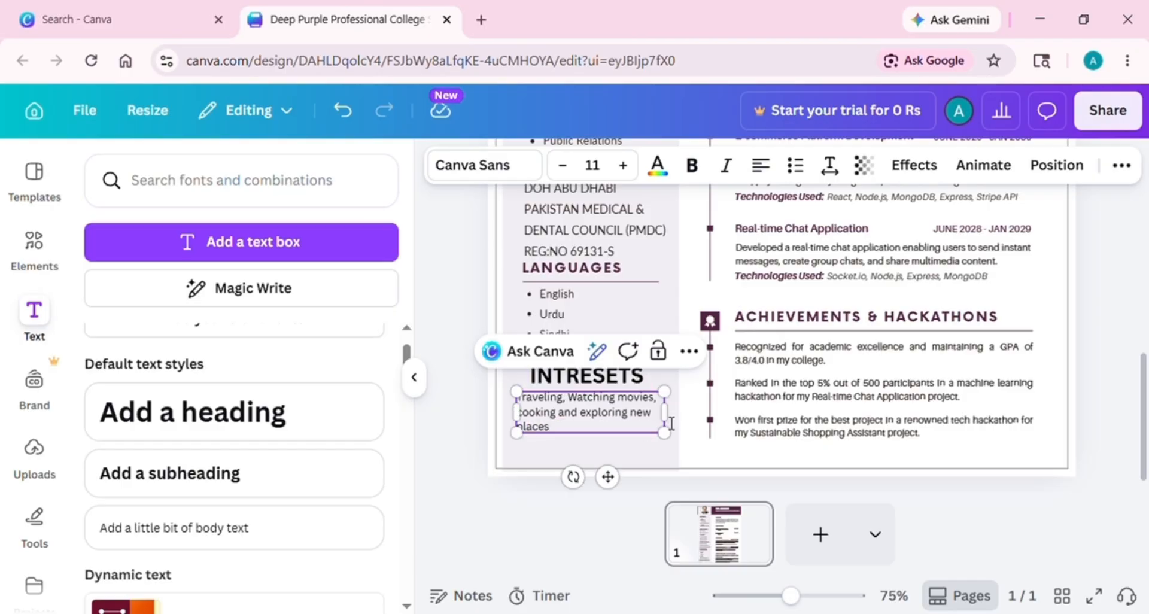
{"action": "left_click_drag", "start_coordinate": [665, 413], "coordinate": [673, 416]}
{"action": "left_click_drag", "start_coordinate": [584, 426], "coordinate": [587, 424]}
{"action": "left_click", "coordinate": [587, 449]}
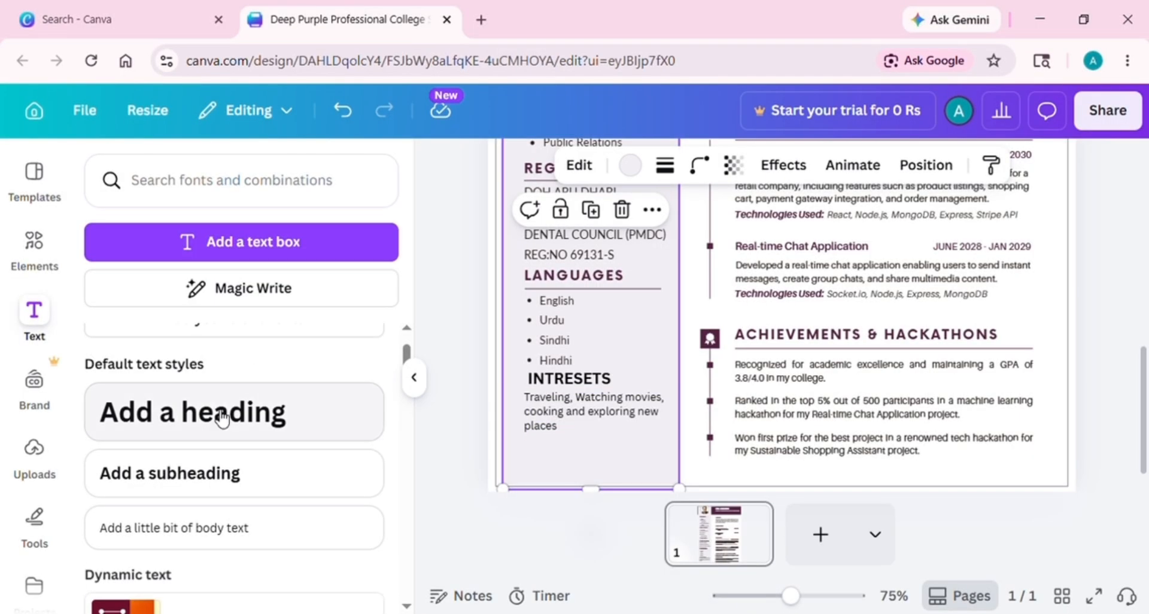
Add a 'References' heading in the left column, reduced to size 14.4 and left-aligned
{"action": "left_click_drag", "start_coordinate": [218, 413], "coordinate": [622, 516]}
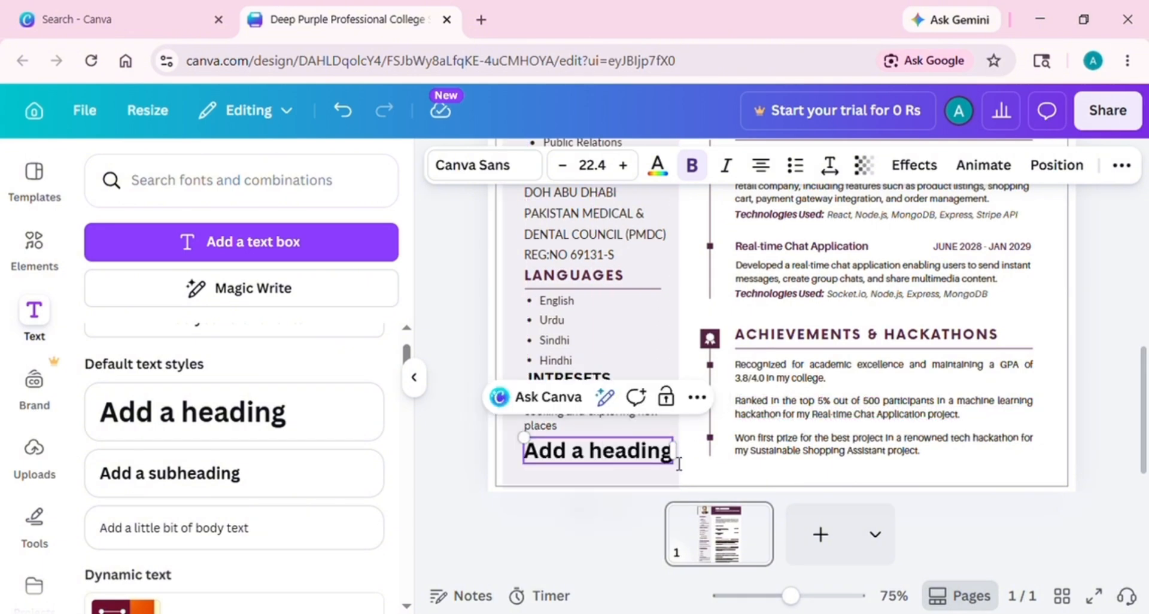
{"action": "key", "text": "ctrl+a"}
{"action": "key", "text": "BackSpace"}
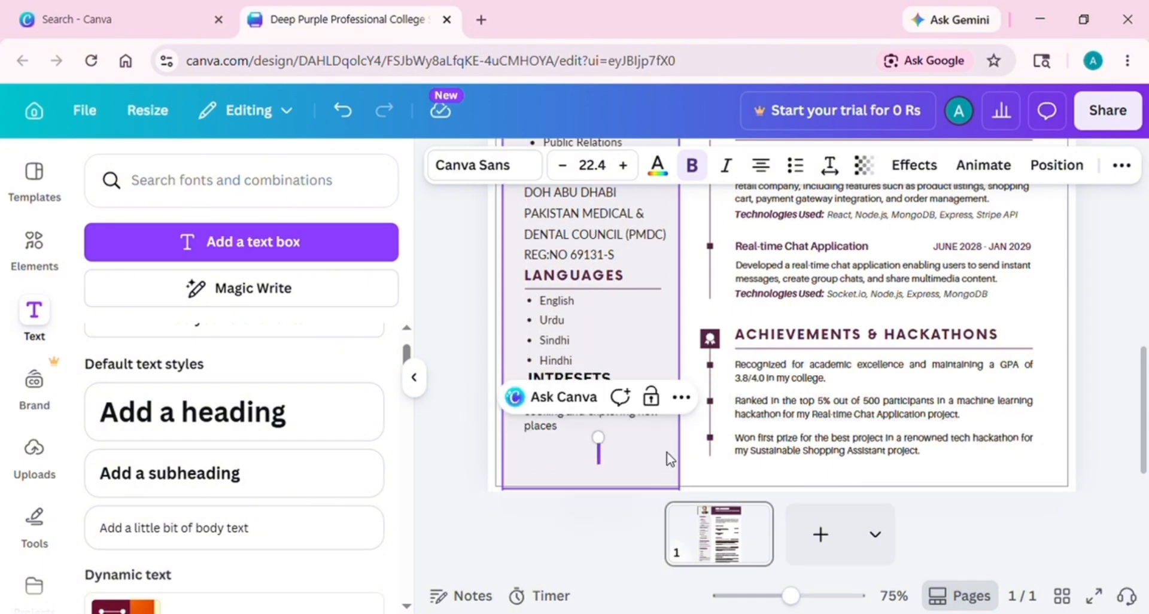
{"action": "type", "text": "References"}
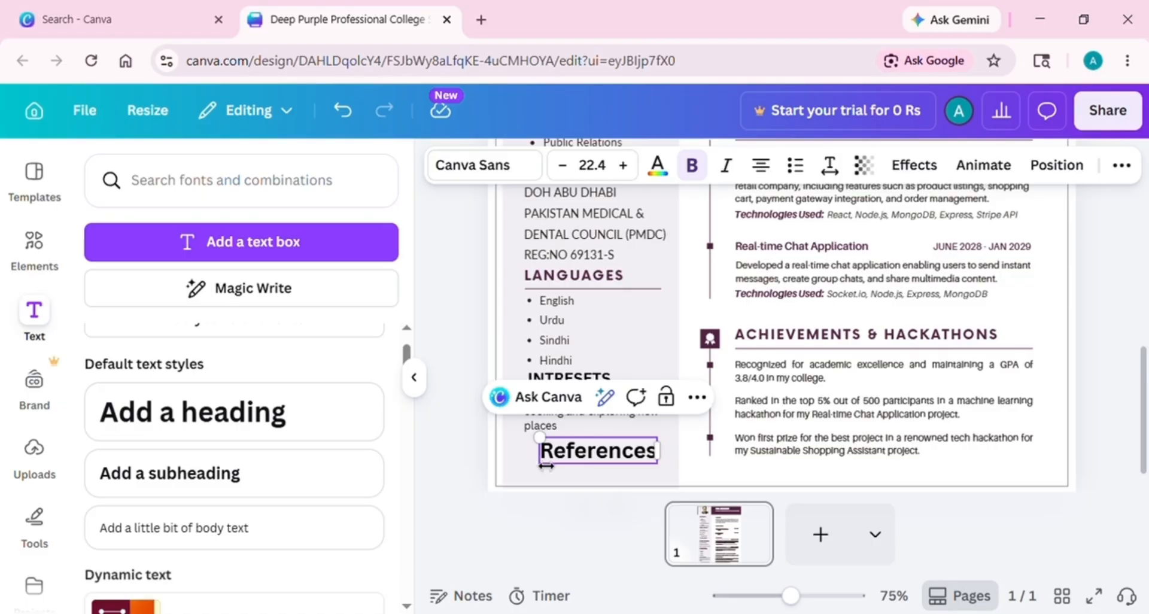
{"action": "left_click_drag", "start_coordinate": [539, 450], "coordinate": [525, 458]}
{"action": "left_click", "coordinate": [564, 167]}
{"action": "left_click", "coordinate": [564, 167]}
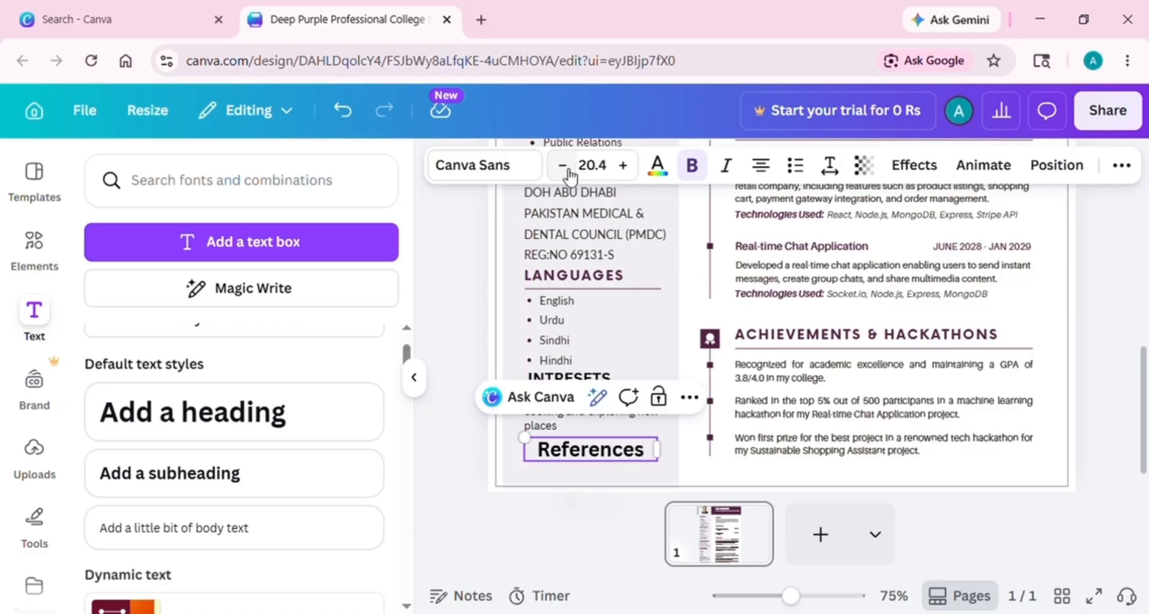
{"action": "left_click", "coordinate": [564, 167]}
{"action": "left_click", "coordinate": [564, 167]}
{"action": "left_click", "coordinate": [564, 167]}
{"action": "left_click", "coordinate": [564, 167]}
{"action": "left_click", "coordinate": [564, 167]}
{"action": "left_click", "coordinate": [564, 167]}
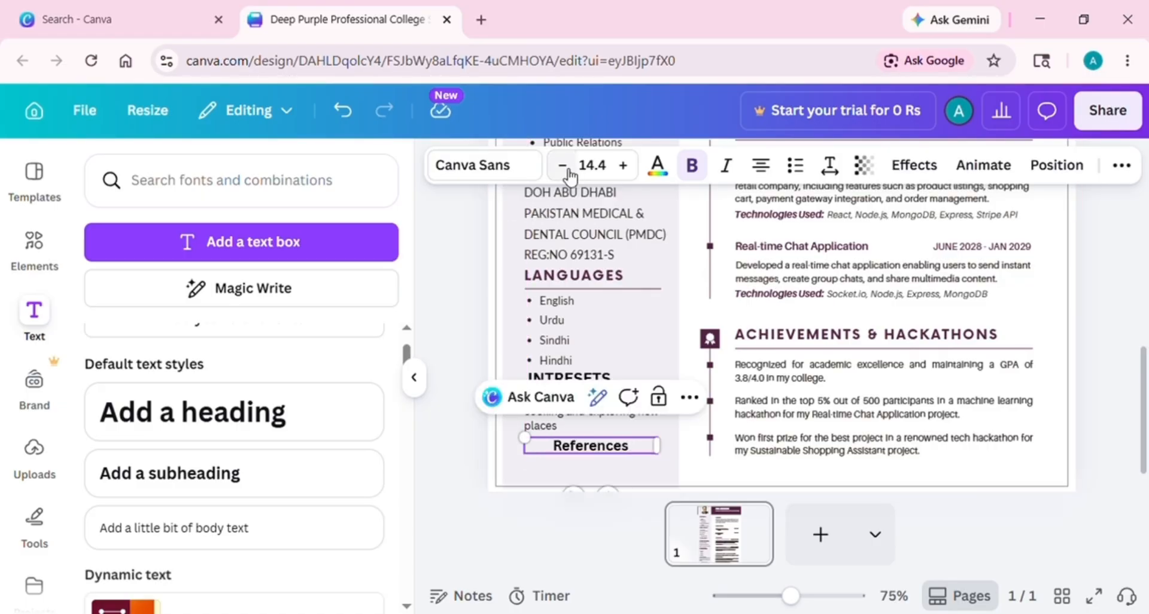
{"action": "left_click", "coordinate": [761, 165]}
Compare the References heading against the INTRESETS heading
{"action": "left_click", "coordinate": [621, 475]}
{"action": "left_click", "coordinate": [568, 446]}
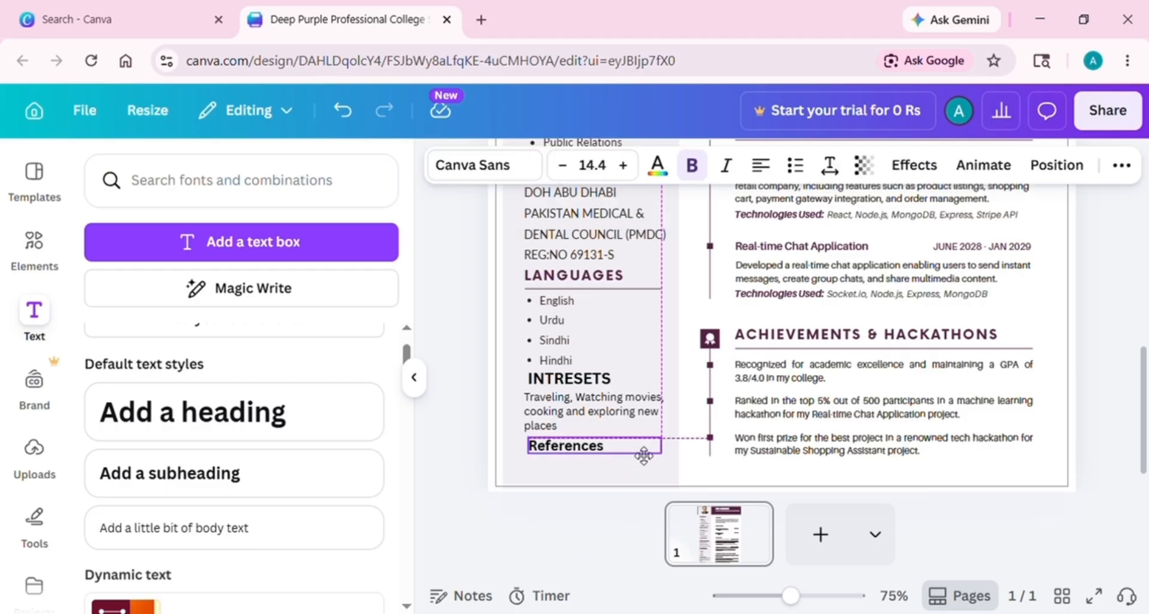
{"action": "left_click", "coordinate": [558, 383]}
{"action": "left_click", "coordinate": [565, 446]}
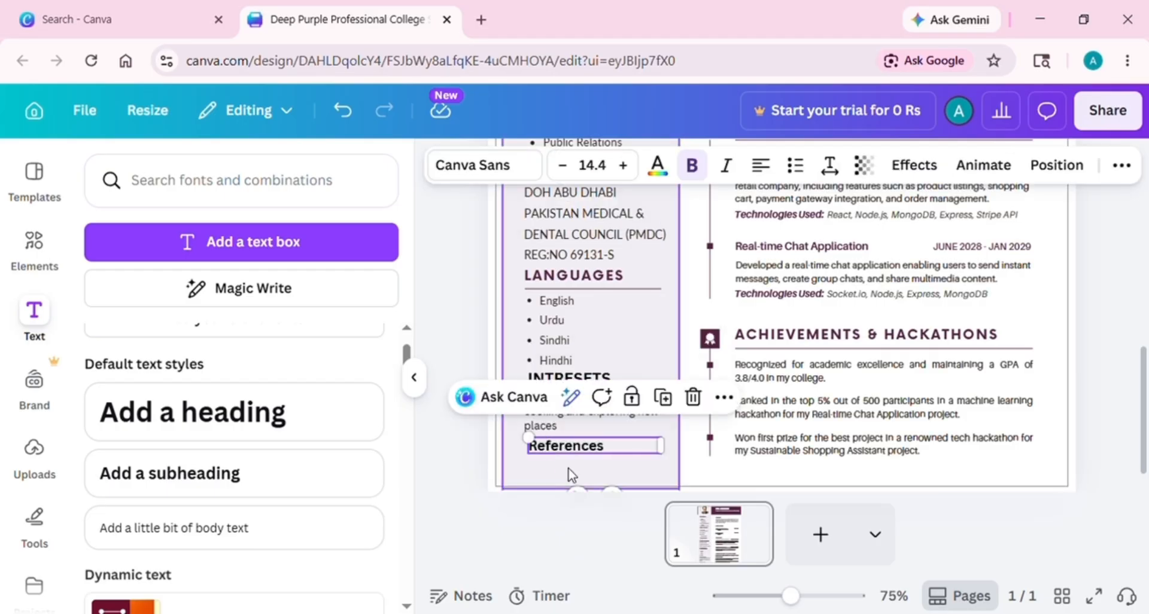
{"action": "left_click", "coordinate": [569, 472]}
Add a body text box, shrink it and place it under References
{"action": "left_click", "coordinate": [282, 526]}
{"action": "left_click_drag", "start_coordinate": [648, 307], "coordinate": [733, 303]}
{"action": "left_click_drag", "start_coordinate": [826, 313], "coordinate": [607, 470]}
{"action": "left_click_drag", "start_coordinate": [700, 471], "coordinate": [661, 471]}
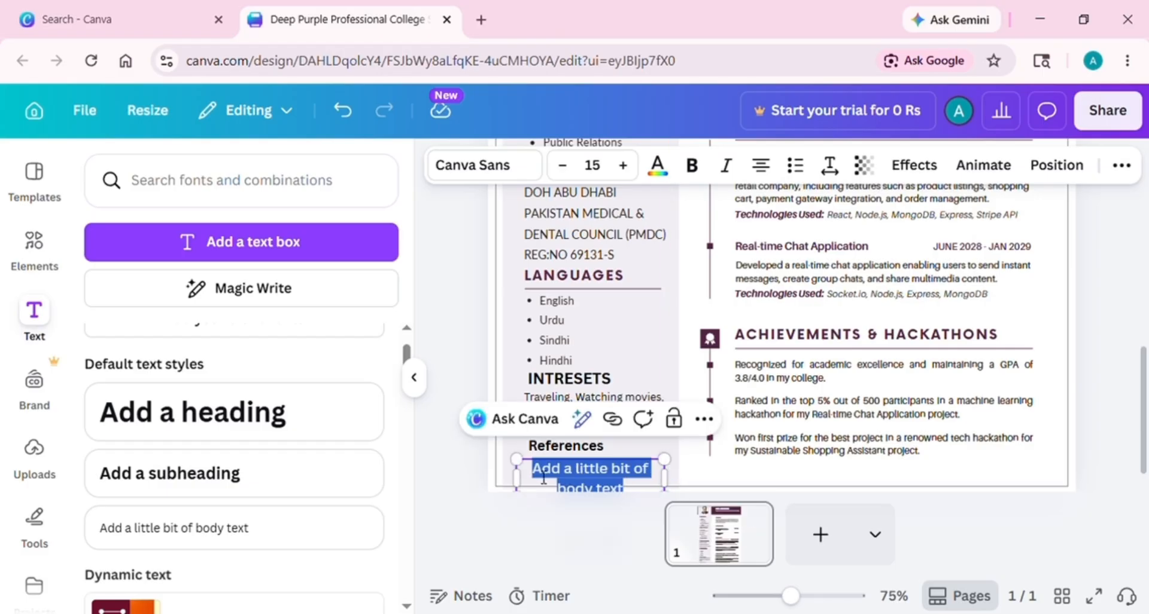
Delete the stray body text box and nudge the interests text and References heading up into alignment
{"action": "key", "text": "Delete"}
{"action": "left_click", "coordinate": [587, 462]}
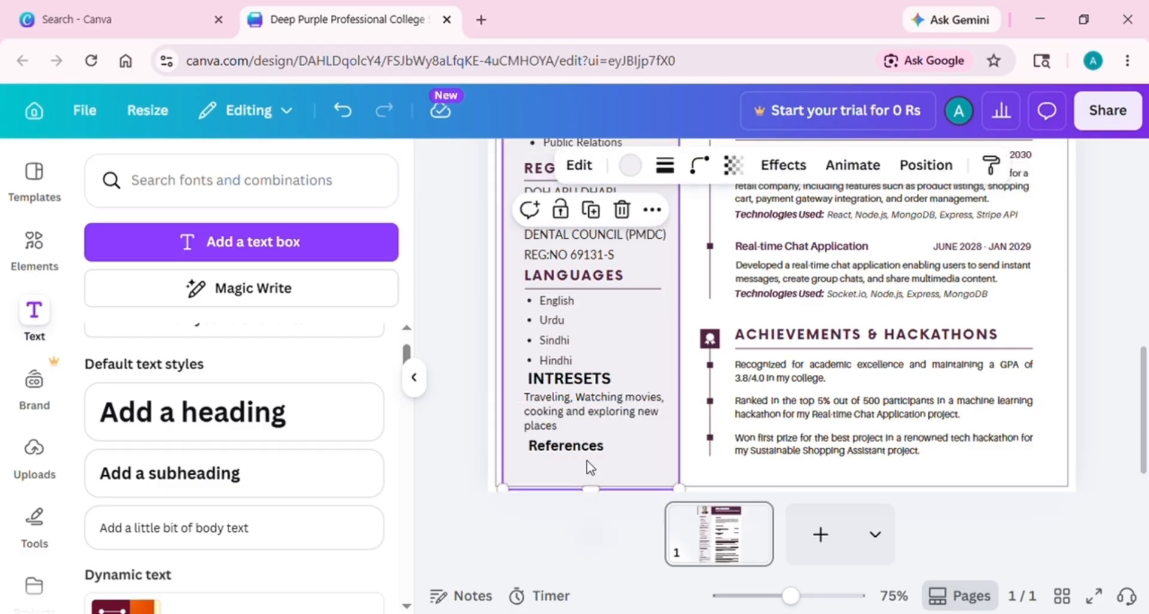
{"action": "left_click", "coordinate": [595, 316]}
{"action": "left_click", "coordinate": [568, 378]}
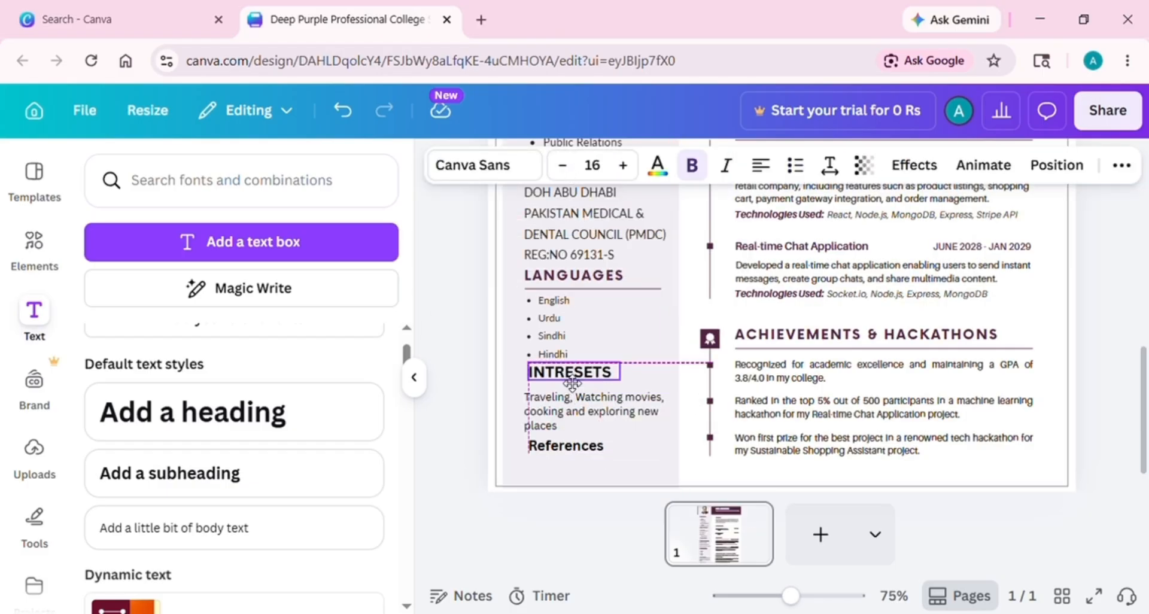
{"action": "left_click_drag", "start_coordinate": [562, 408], "coordinate": [563, 401]}
{"action": "left_click_drag", "start_coordinate": [565, 450], "coordinate": [566, 443]}
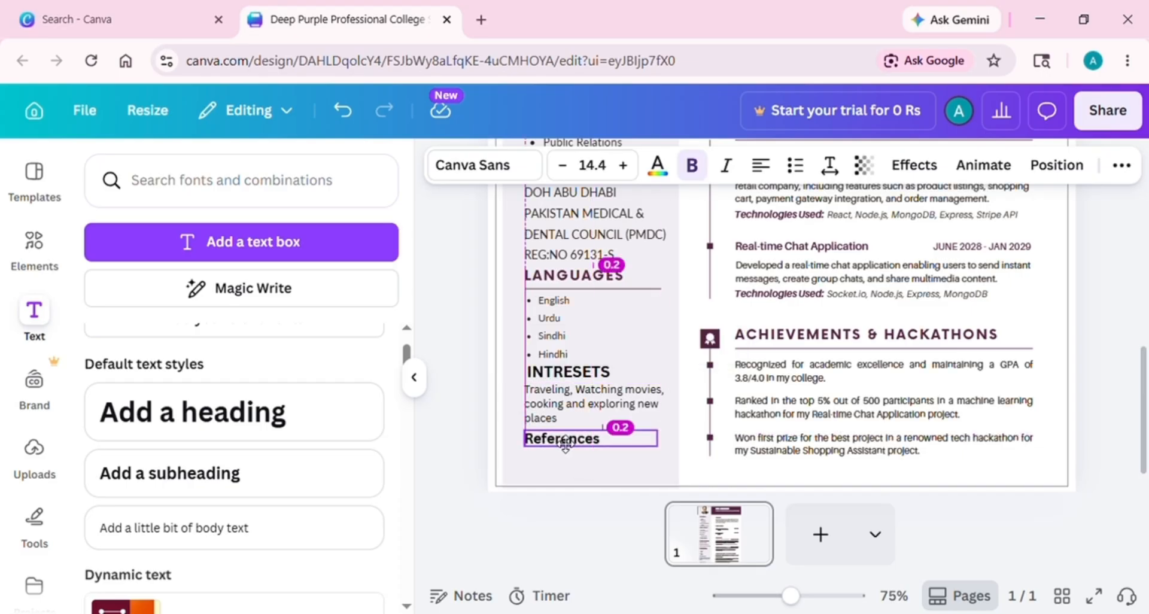
{"action": "left_click_drag", "start_coordinate": [558, 379], "coordinate": [556, 379]}
{"action": "left_click_drag", "start_coordinate": [550, 444], "coordinate": [550, 440]}
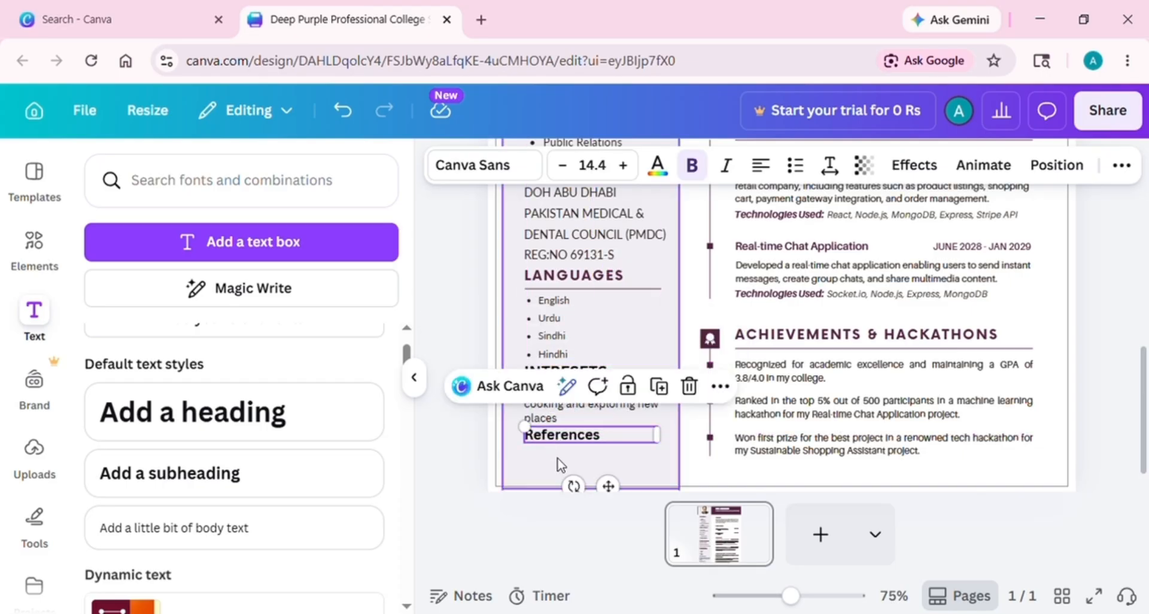
{"action": "left_click", "coordinate": [560, 463]}
Add a body text box below References reading 'Reference will be provided'
{"action": "left_click", "coordinate": [347, 527]}
{"action": "left_click_drag", "start_coordinate": [796, 367], "coordinate": [666, 530]}
{"action": "left_click_drag", "start_coordinate": [782, 463], "coordinate": [680, 463]}
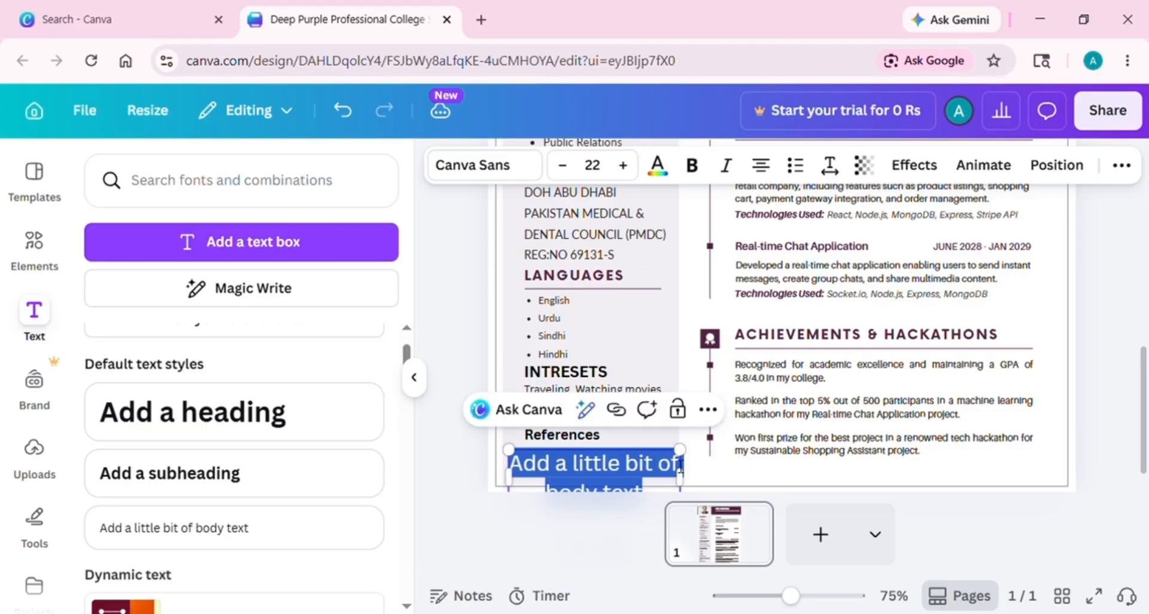
{"action": "left_click", "coordinate": [654, 496]}
{"action": "key", "text": "BackSpace"}
{"action": "key", "text": "BackSpace"}
{"action": "key", "text": "BackSpace"}
{"action": "key", "text": "BackSpace"}
{"action": "key", "text": "BackSpace"}
{"action": "key", "text": "BackSpace"}
{"action": "key", "text": "BackSpace"}
{"action": "key", "text": "BackSpace"}
{"action": "key", "text": "BackSpace"}
{"action": "key", "text": "BackSpace"}
{"action": "key", "text": "BackSpace"}
{"action": "key", "text": "BackSpace"}
{"action": "key", "text": "BackSpace"}
{"action": "key", "text": "BackSpace"}
{"action": "key", "text": "BackSpace"}
{"action": "key", "text": "BackSpace"}
{"action": "key", "text": "BackSpace"}
{"action": "key", "text": "BackSpace"}
{"action": "key", "text": "BackSpace"}
{"action": "key", "text": "BackSpace"}
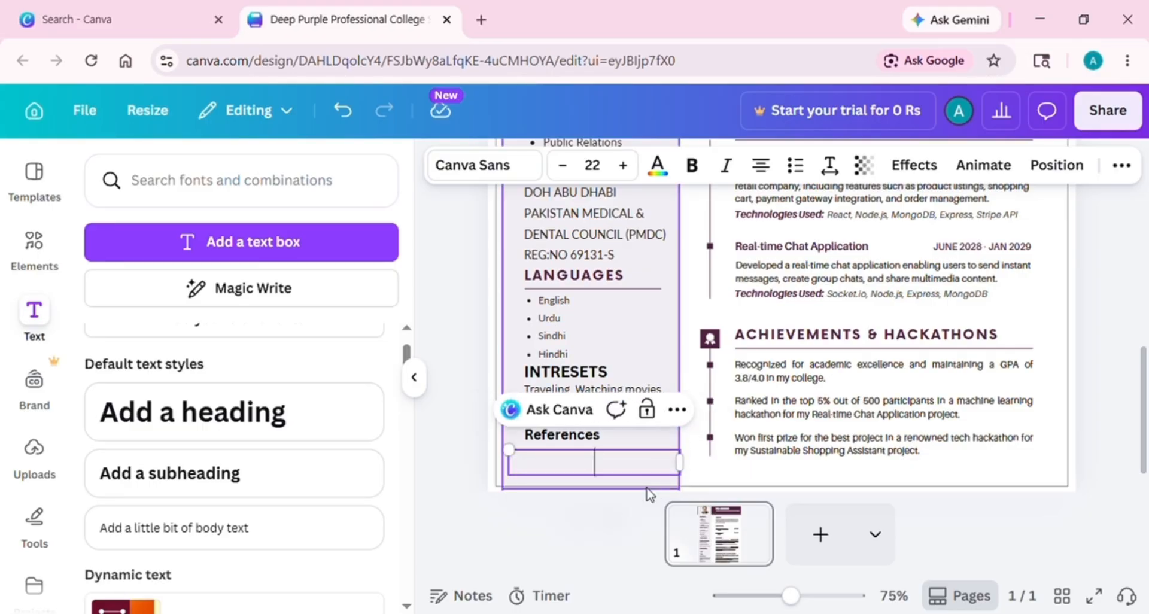
{"action": "type", "text": "Reference will b"}
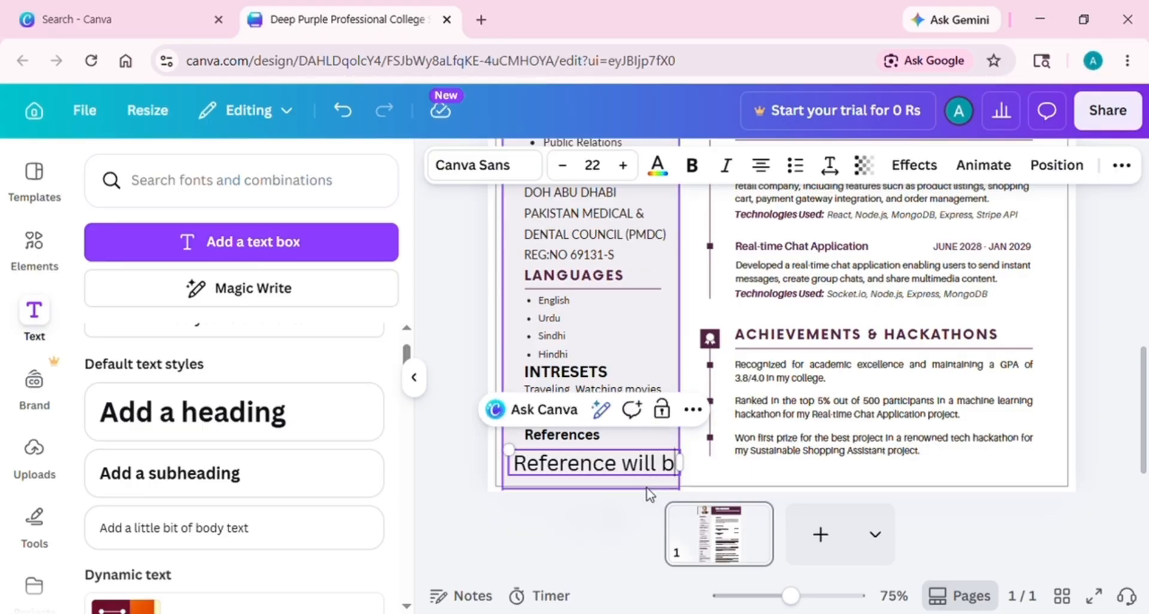
{"action": "type", "text": "e provided"}
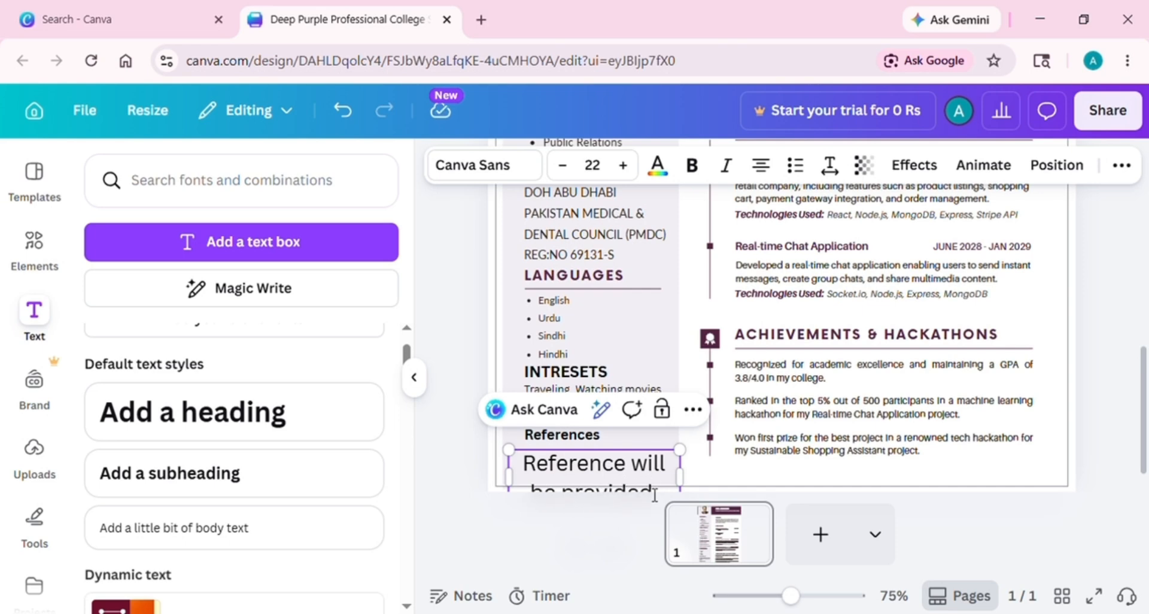
Reduce the References note to size 11 and narrow it so it wraps
{"action": "left_click", "coordinate": [562, 166]}
{"action": "left_click", "coordinate": [562, 166]}
{"action": "left_click", "coordinate": [562, 166]}
{"action": "left_click", "coordinate": [562, 166]}
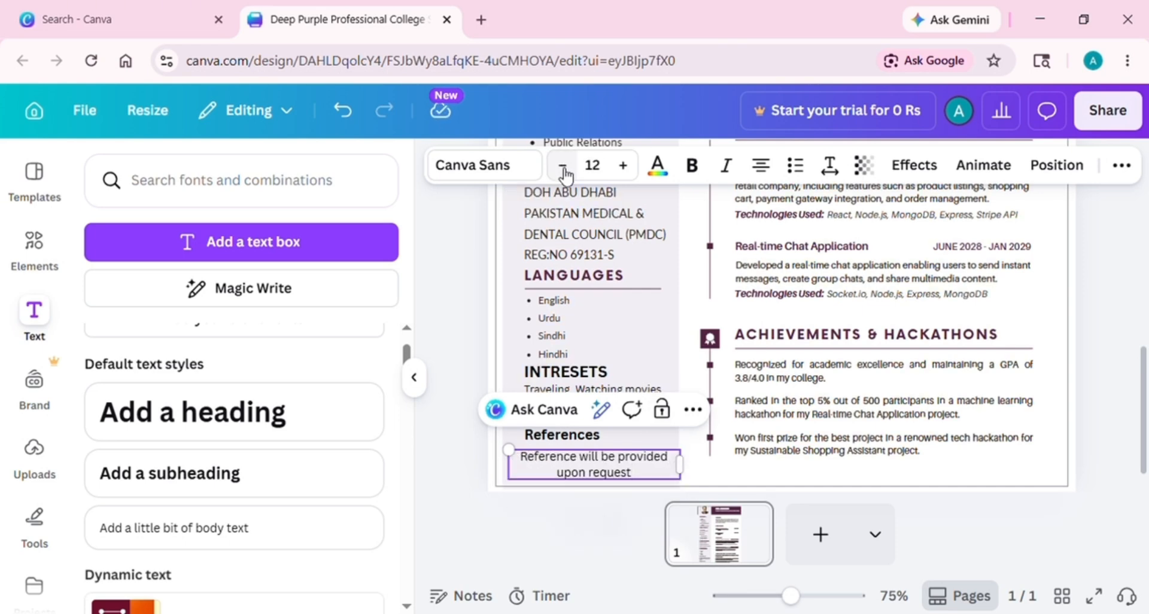
{"action": "left_click", "coordinate": [562, 165]}
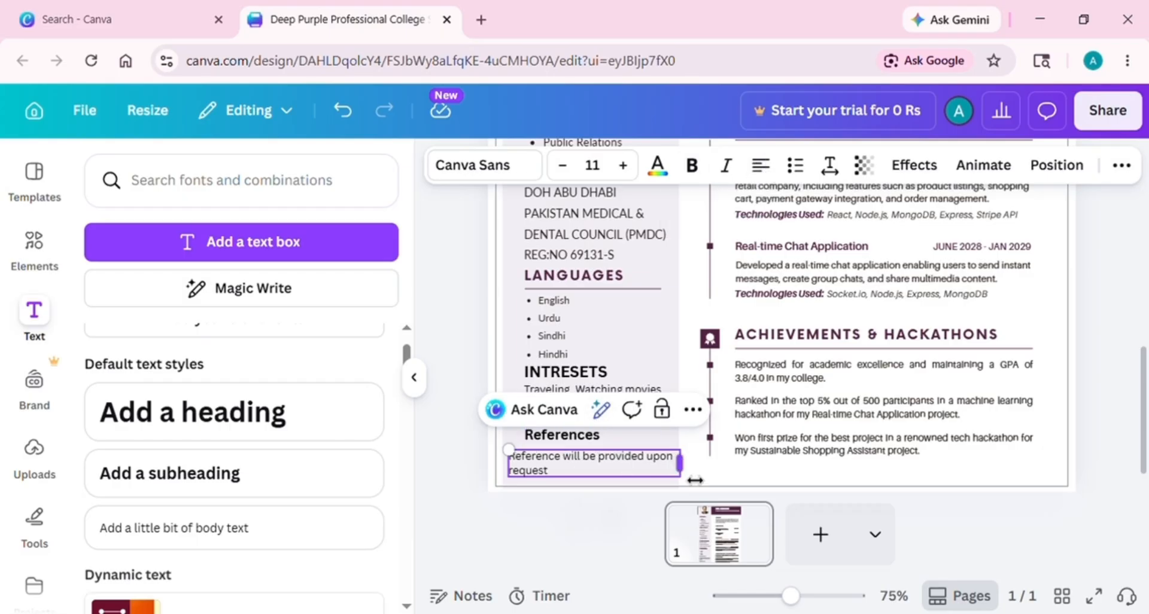
{"action": "left_click_drag", "start_coordinate": [680, 462], "coordinate": [679, 464]}
{"action": "left_click_drag", "start_coordinate": [553, 464], "coordinate": [569, 470]}
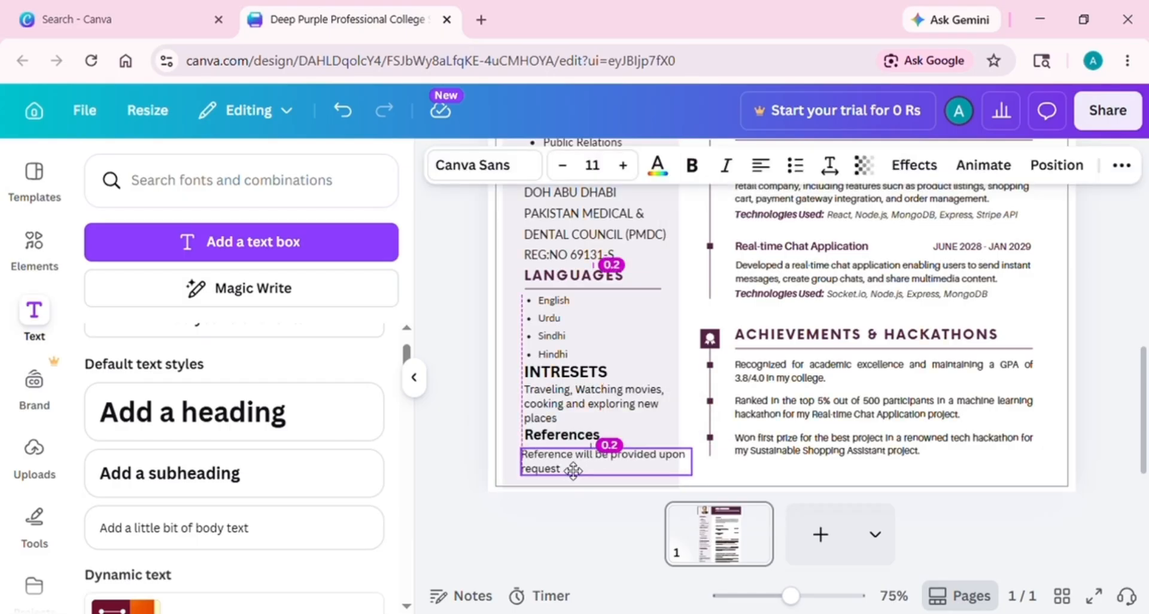
{"action": "left_click_drag", "start_coordinate": [693, 464], "coordinate": [673, 467]}
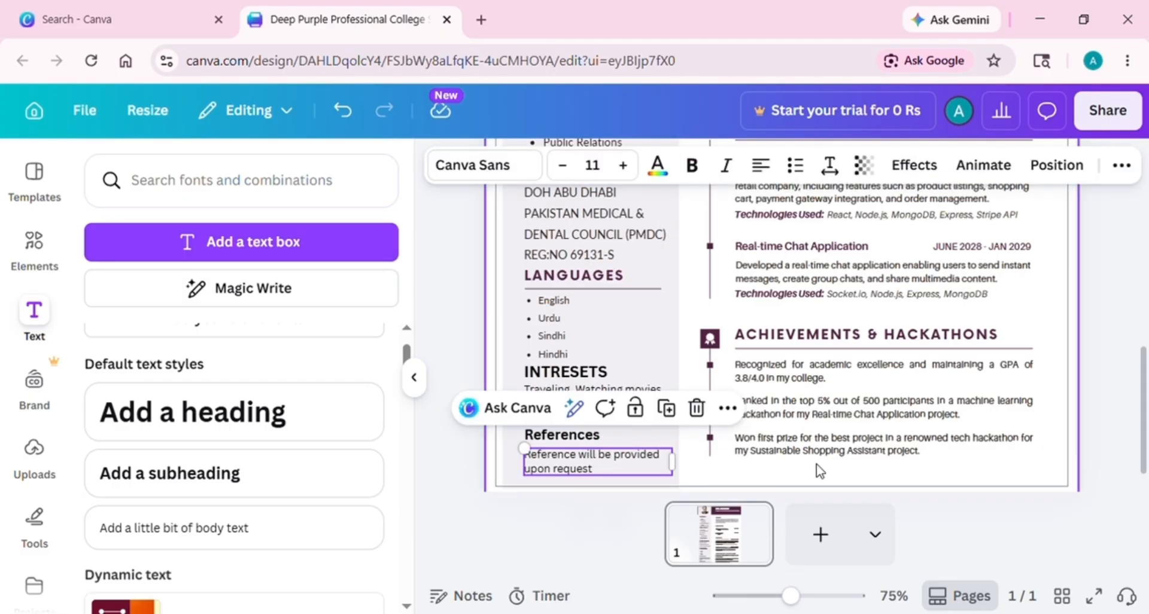
{"action": "left_click_drag", "start_coordinate": [1144, 418], "coordinate": [1146, 180]}
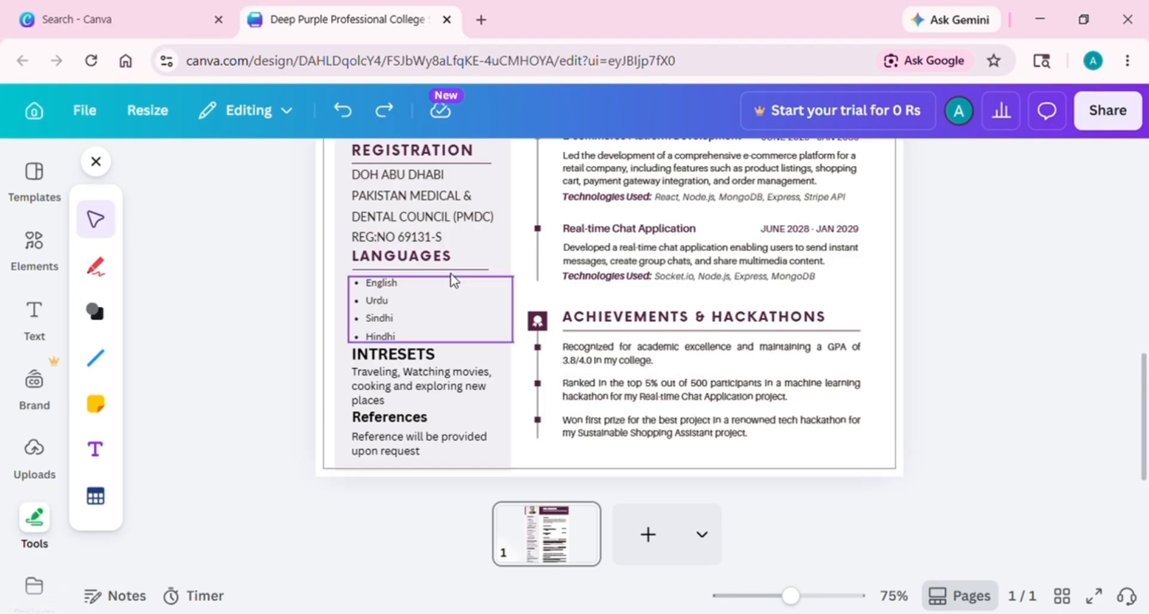
Duplicate the LANGUAGES underline and place the copy just below INTRESETS
{"action": "left_click", "coordinate": [474, 274]}
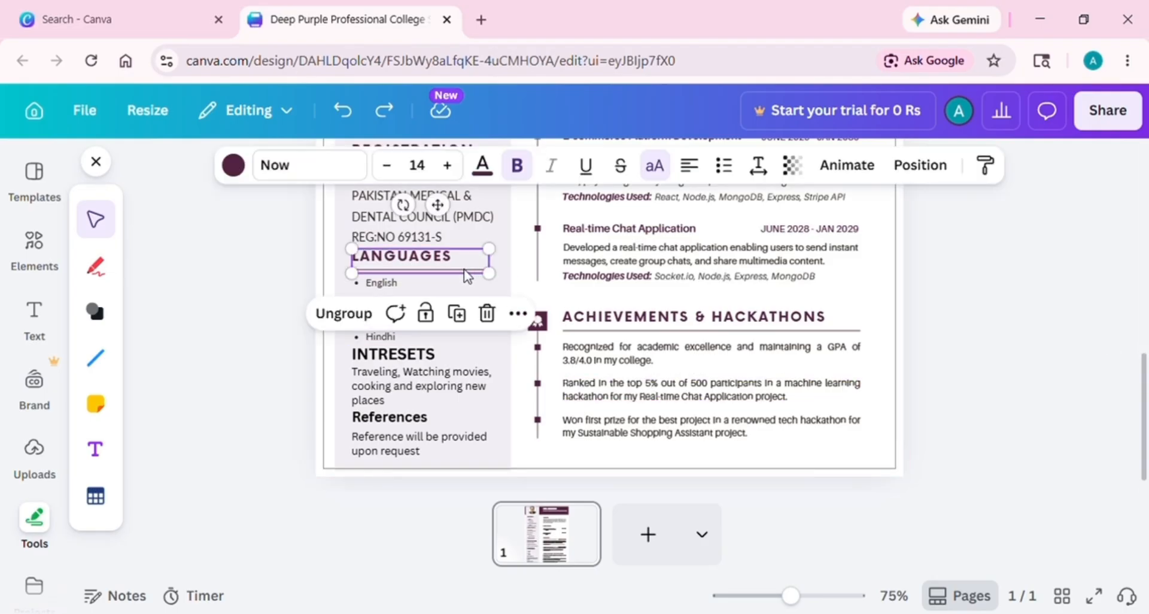
{"action": "left_click", "coordinate": [467, 274]}
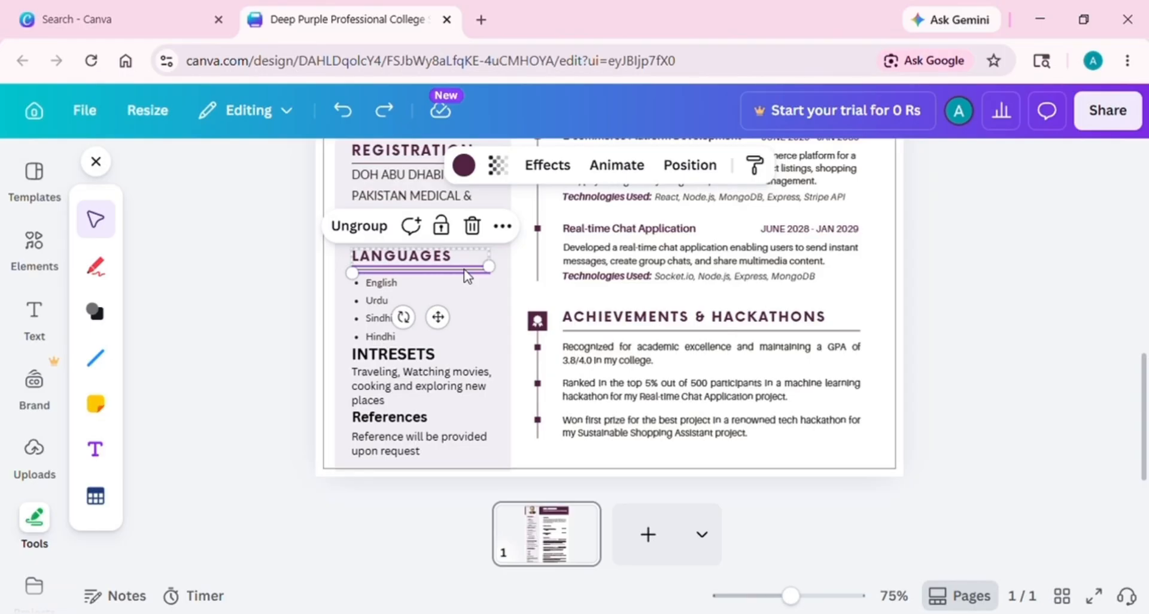
{"action": "key", "text": "ctrl+d"}
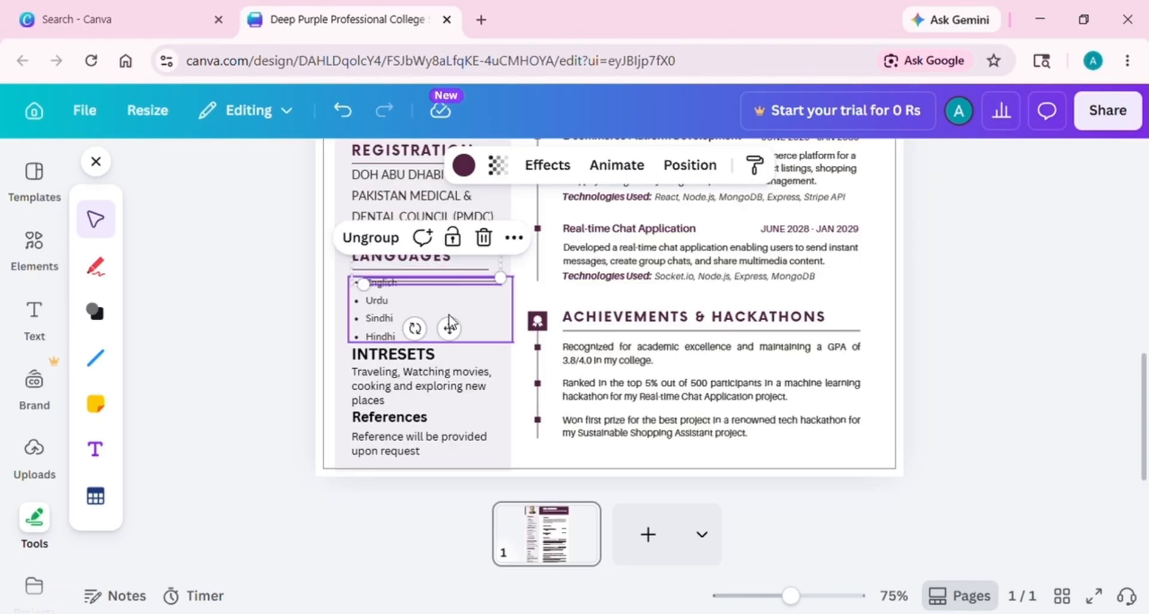
{"action": "left_click_drag", "start_coordinate": [450, 323], "coordinate": [455, 335]}
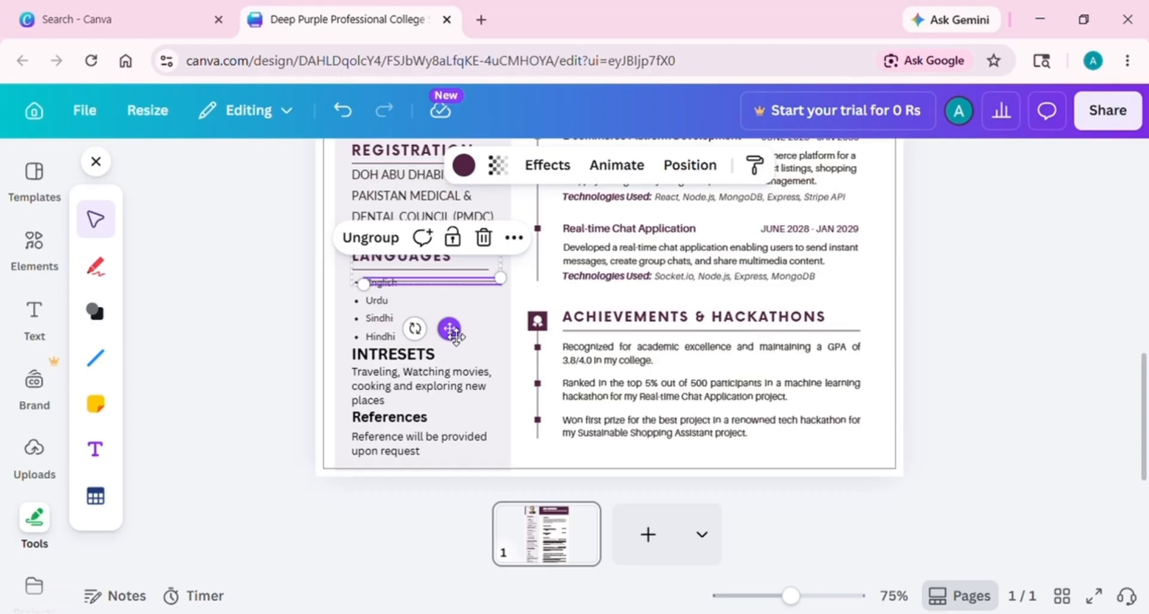
{"action": "left_click_drag", "start_coordinate": [449, 328], "coordinate": [444, 419]}
{"action": "left_click", "coordinate": [500, 449]}
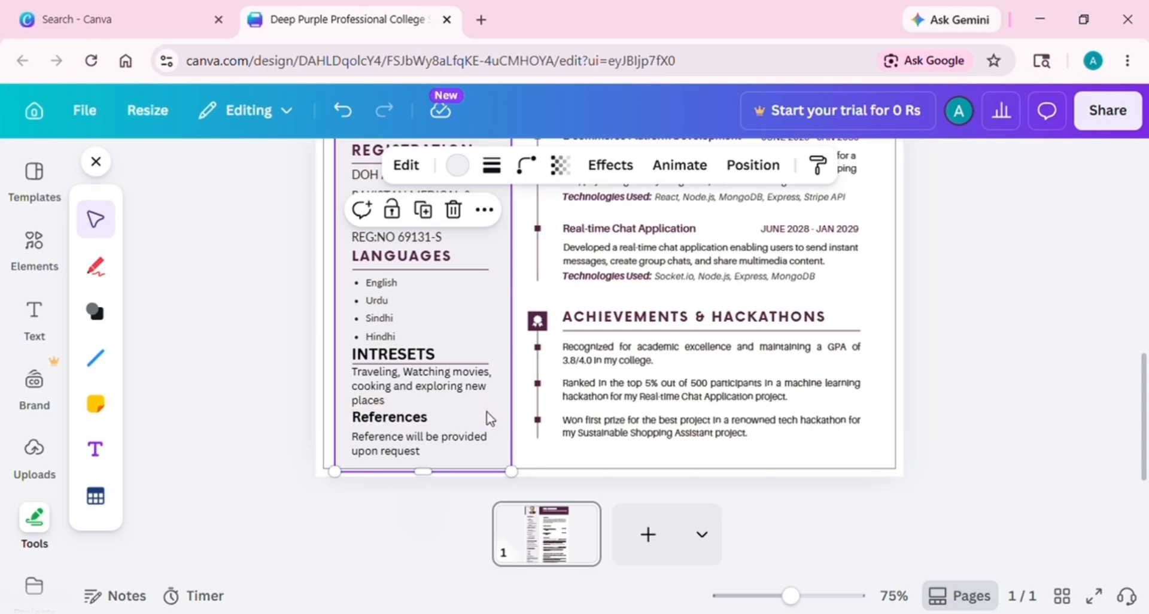
Move a copied underline down beneath the References heading
{"action": "left_click", "coordinate": [529, 458]}
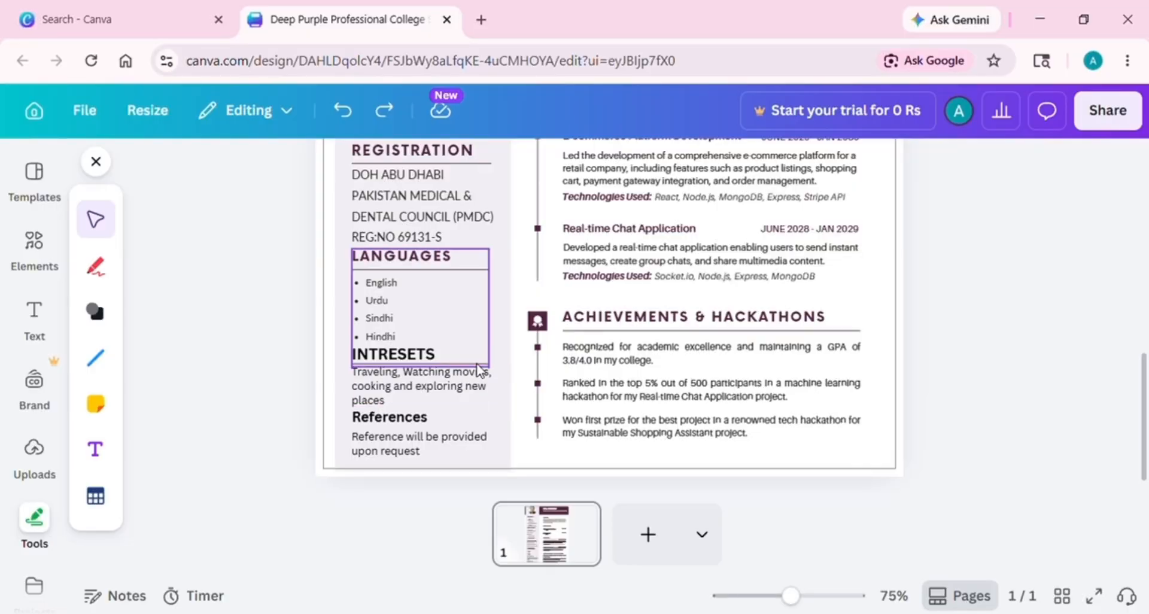
{"action": "left_click", "coordinate": [478, 370]}
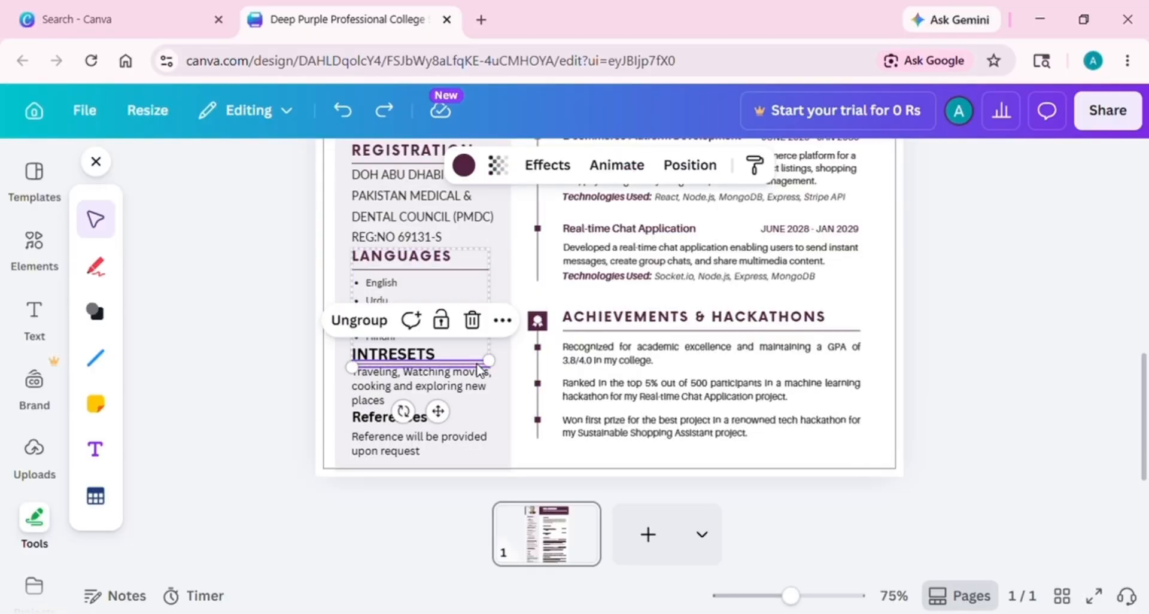
{"action": "left_click_drag", "start_coordinate": [448, 420], "coordinate": [447, 485]}
{"action": "left_click", "coordinate": [626, 462]}
{"action": "left_click_drag", "start_coordinate": [1144, 461], "coordinate": [1145, 284]}
Realign the PROFILE icon square, heading and timeline line with their guides
{"action": "left_click", "coordinate": [612, 289]}
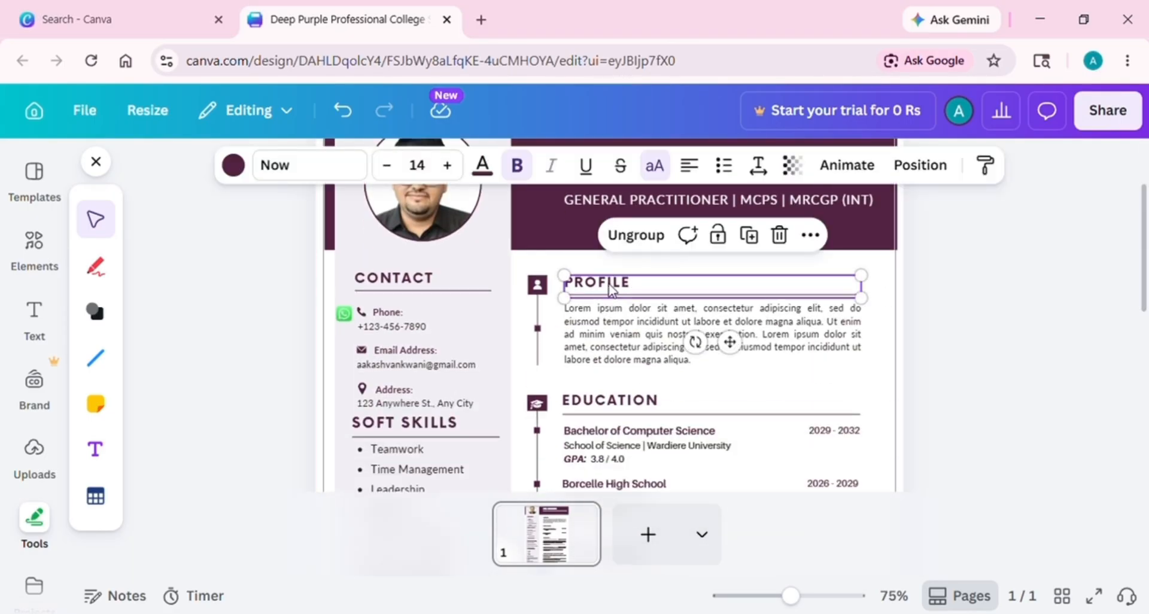
{"action": "left_click", "coordinate": [538, 287]}
{"action": "left_click_drag", "start_coordinate": [539, 287], "coordinate": [538, 265]}
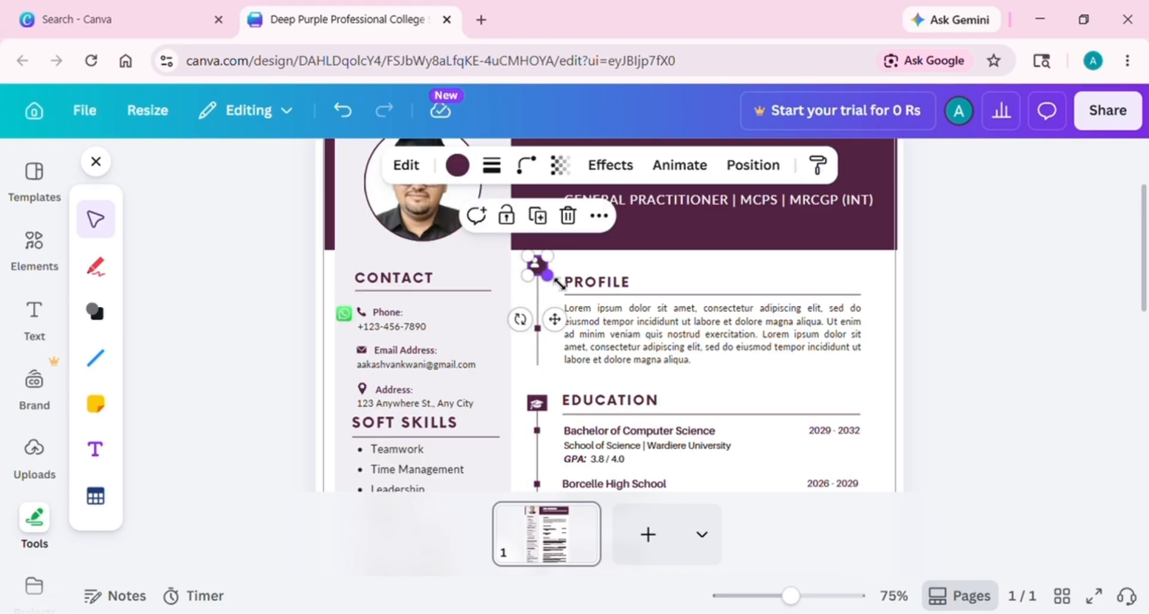
{"action": "left_click", "coordinate": [633, 280]}
{"action": "left_click_drag", "start_coordinate": [634, 279], "coordinate": [634, 260]}
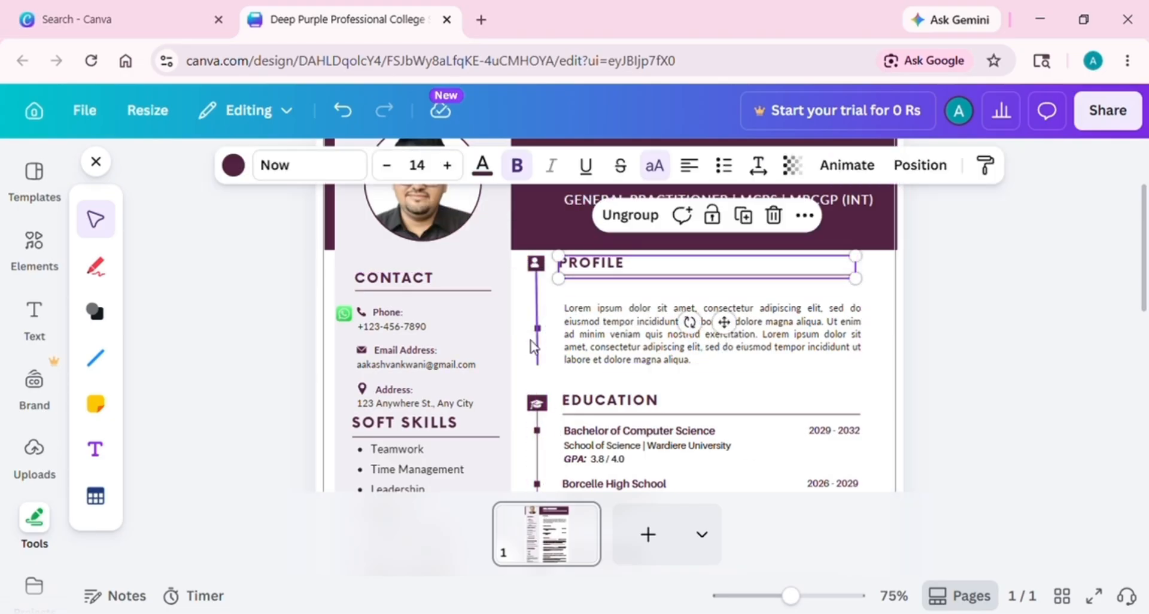
{"action": "left_click", "coordinate": [538, 300]}
{"action": "left_click_drag", "start_coordinate": [542, 284], "coordinate": [546, 303]}
Move the Profile paragraph up under its heading, deleting then restoring its text
{"action": "left_click", "coordinate": [692, 333]}
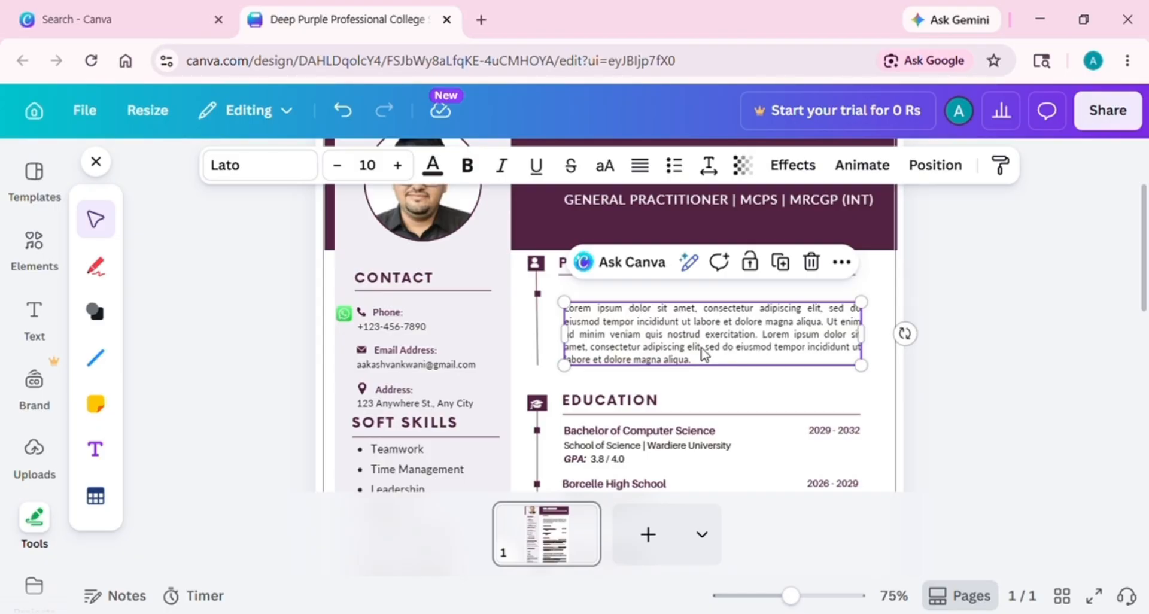
{"action": "left_click_drag", "start_coordinate": [711, 351], "coordinate": [712, 331]}
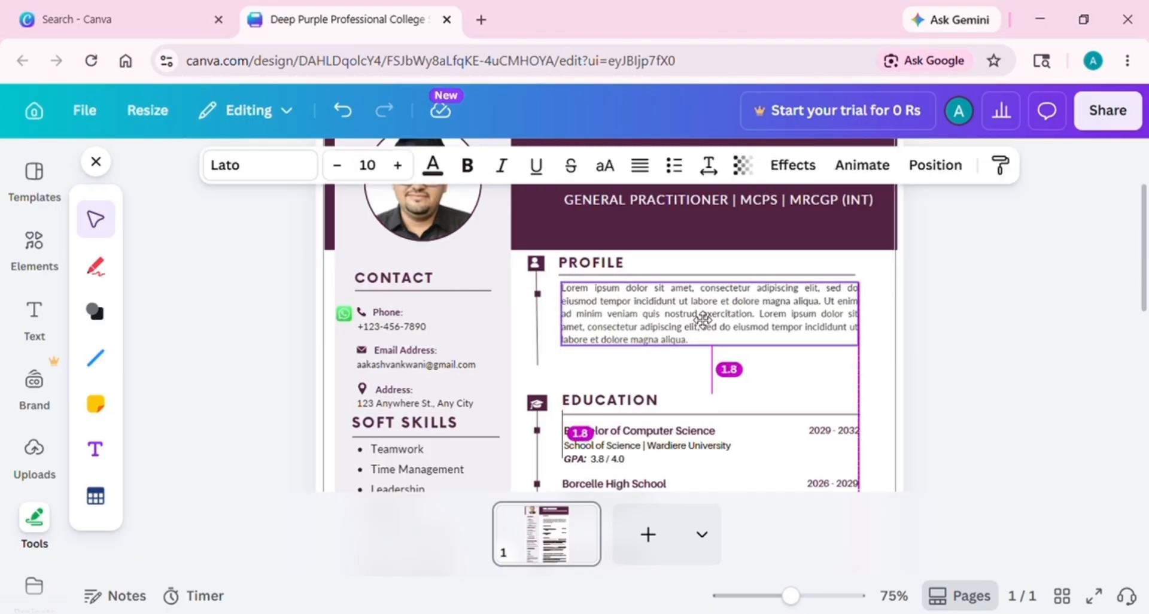
{"action": "double_click", "coordinate": [711, 331]}
{"action": "key", "text": "BackSpace"}
{"action": "left_click", "coordinate": [612, 267]}
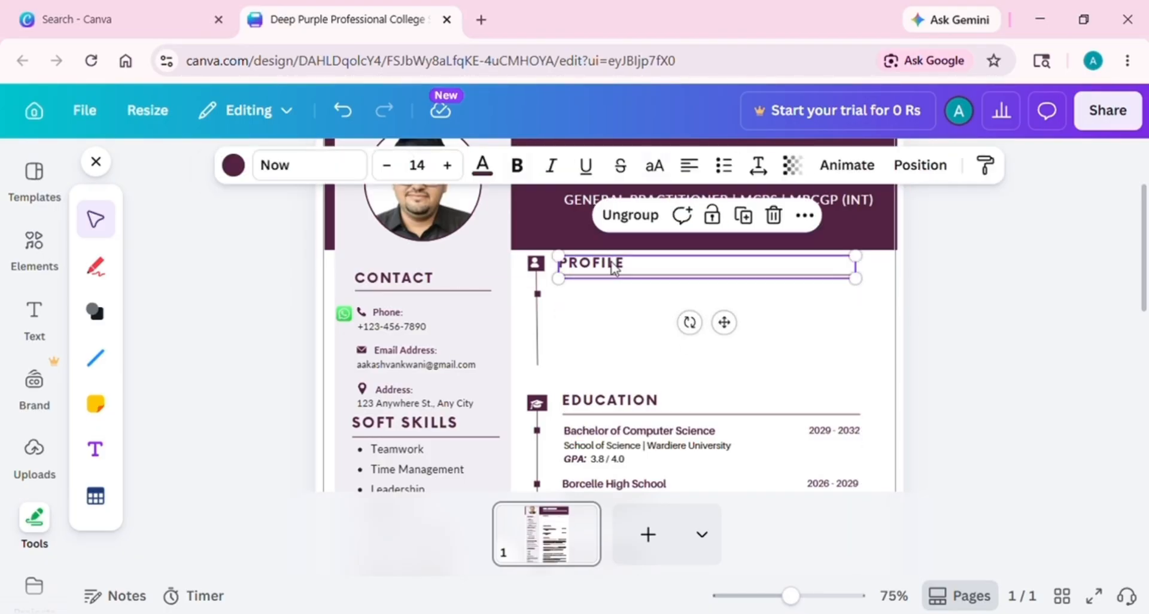
{"action": "double_click", "coordinate": [637, 272]}
{"action": "left_click", "coordinate": [646, 324]}
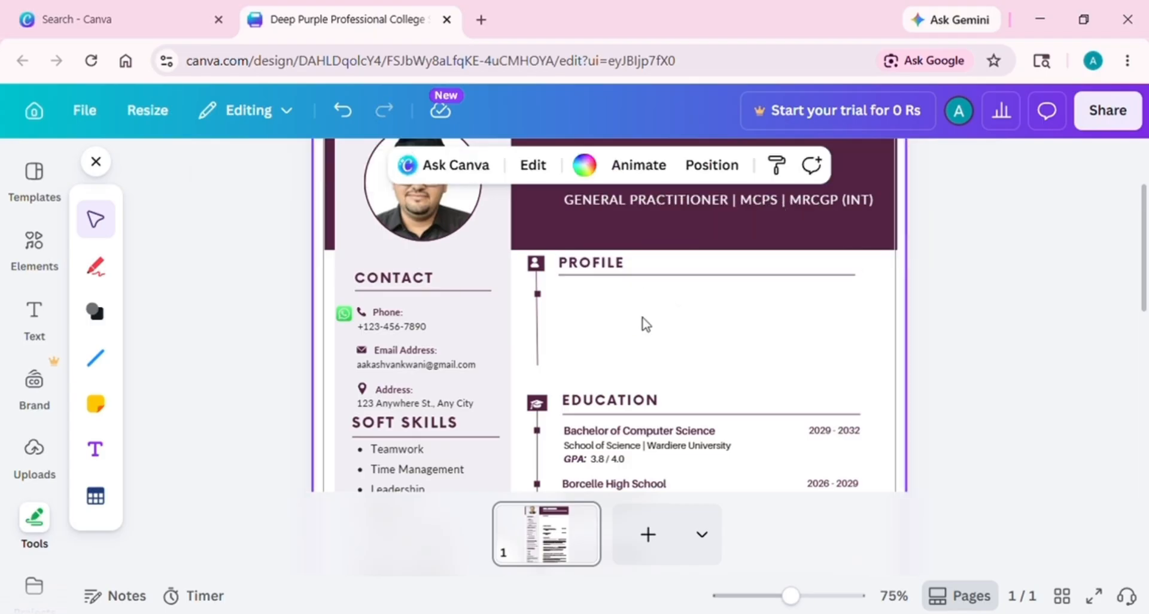
{"action": "key", "text": "ctrl+z"}
Retype the PROFILE heading as CURRENT POSITION and delete the lorem ipsum paragraph beneath
{"action": "double_click", "coordinate": [641, 266]}
{"action": "key", "text": "BackSpace"}
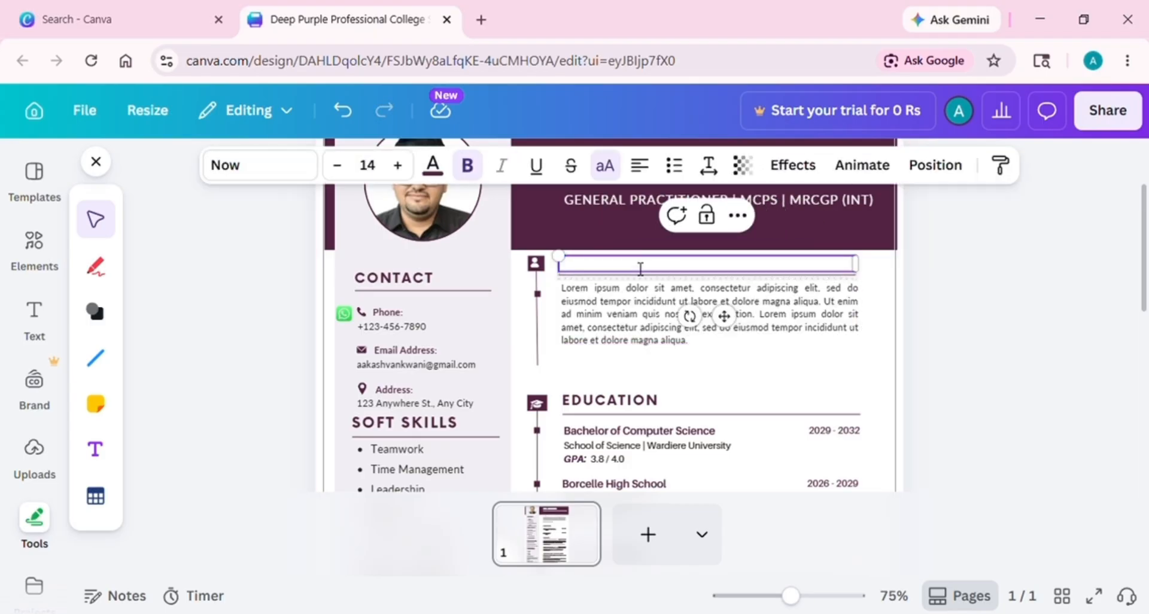
{"action": "type", "text": "CURRENT POSITION"}
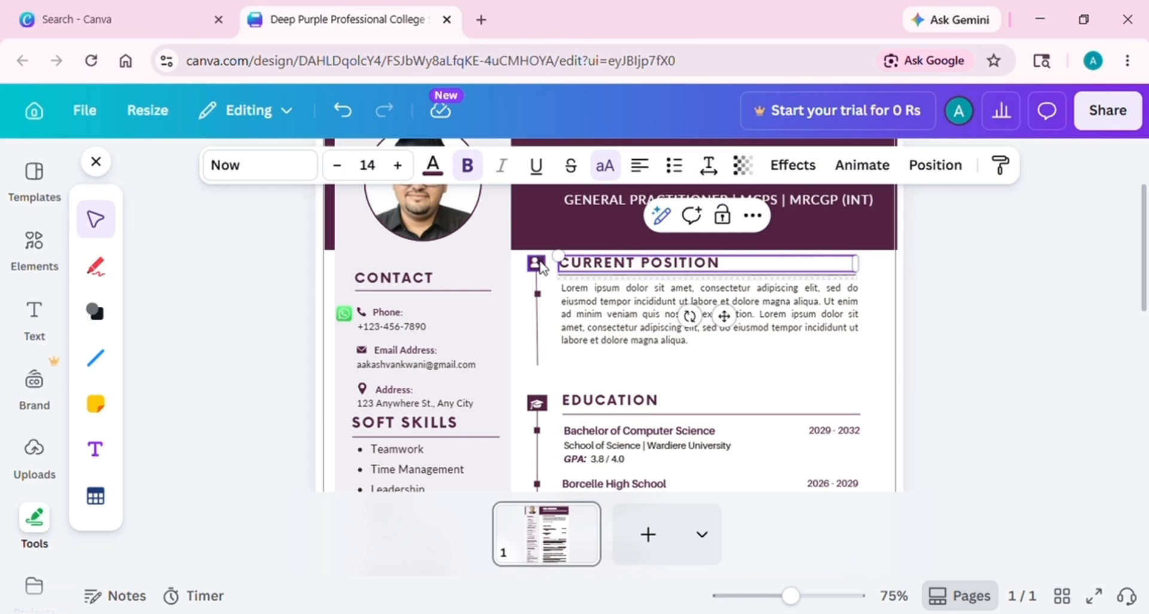
{"action": "left_click", "coordinate": [608, 295]}
{"action": "triple_click", "coordinate": [704, 346]}
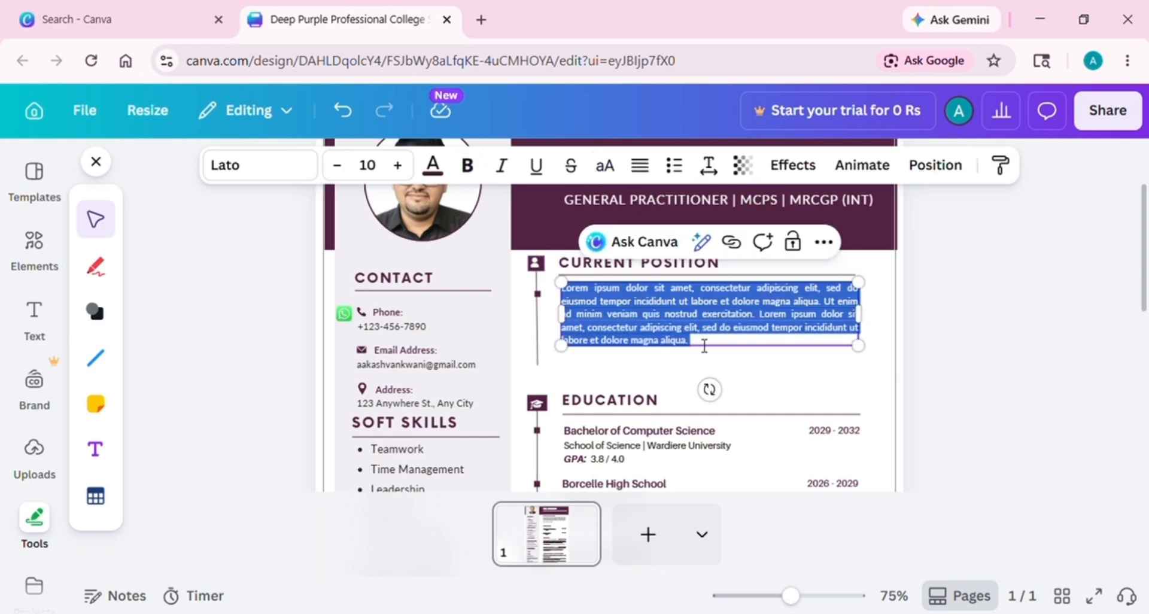
{"action": "key", "text": "BackSpace"}
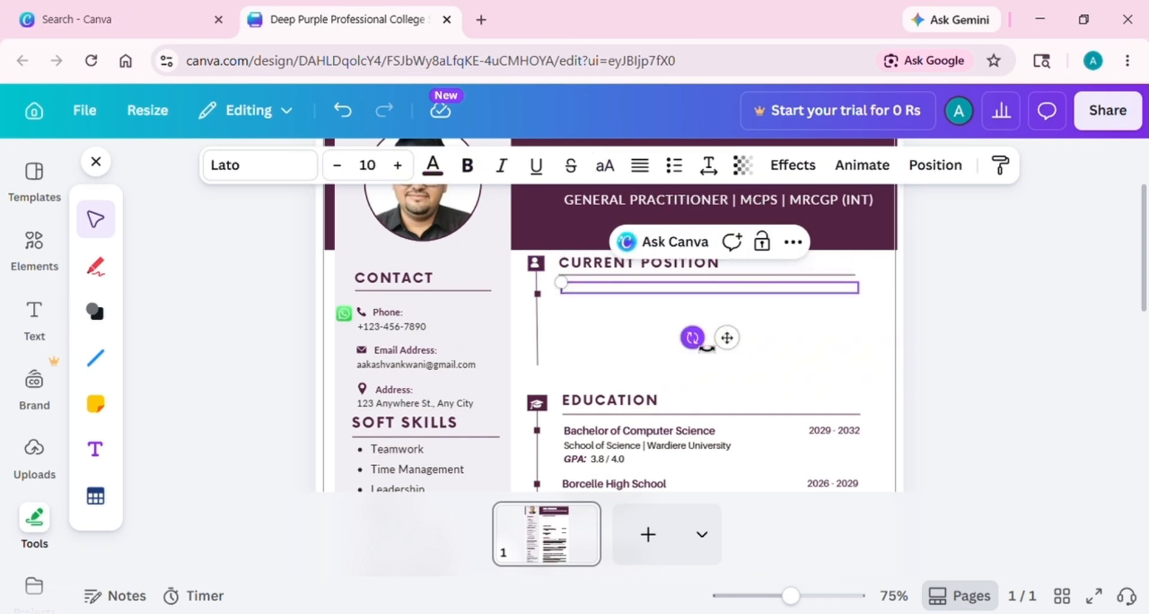
{"action": "left_click", "coordinate": [610, 292]}
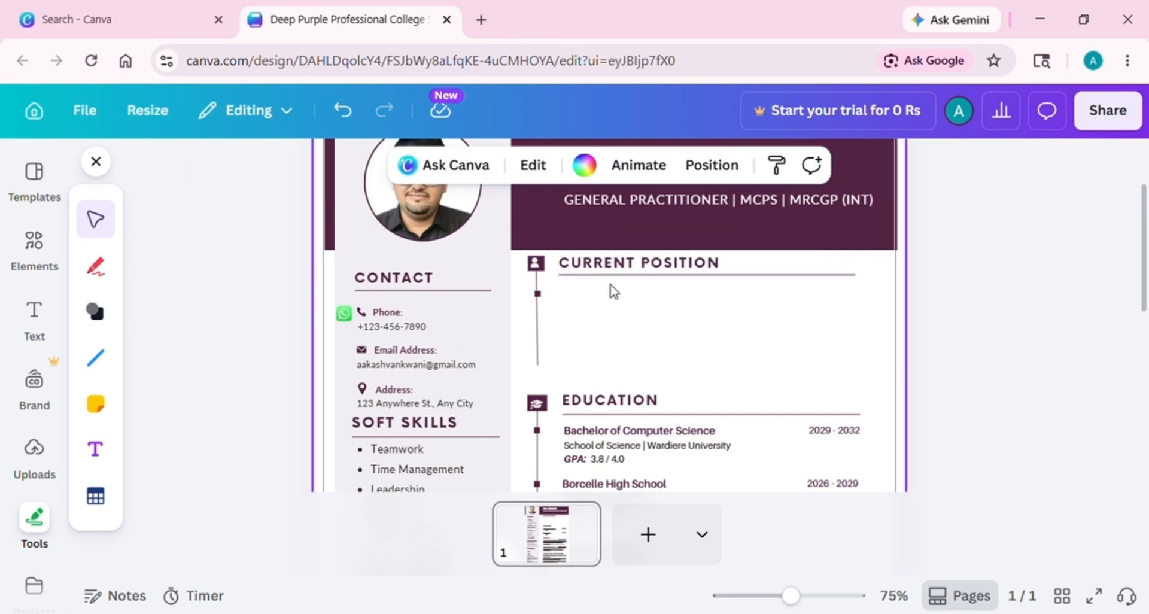
Add a 'Medical Officer' subheading and position it under the CURRENT POSITION heading
{"action": "left_click", "coordinate": [35, 317]}
{"action": "left_click", "coordinate": [229, 475]}
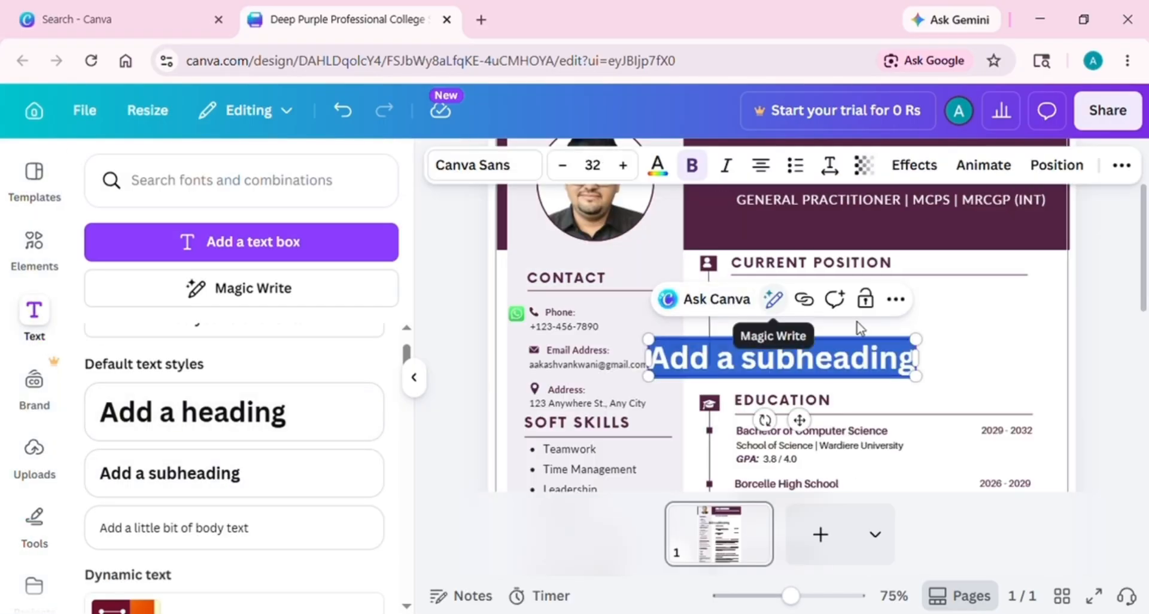
{"action": "left_click_drag", "start_coordinate": [803, 415], "coordinate": [898, 365]}
{"action": "left_click", "coordinate": [823, 311]}
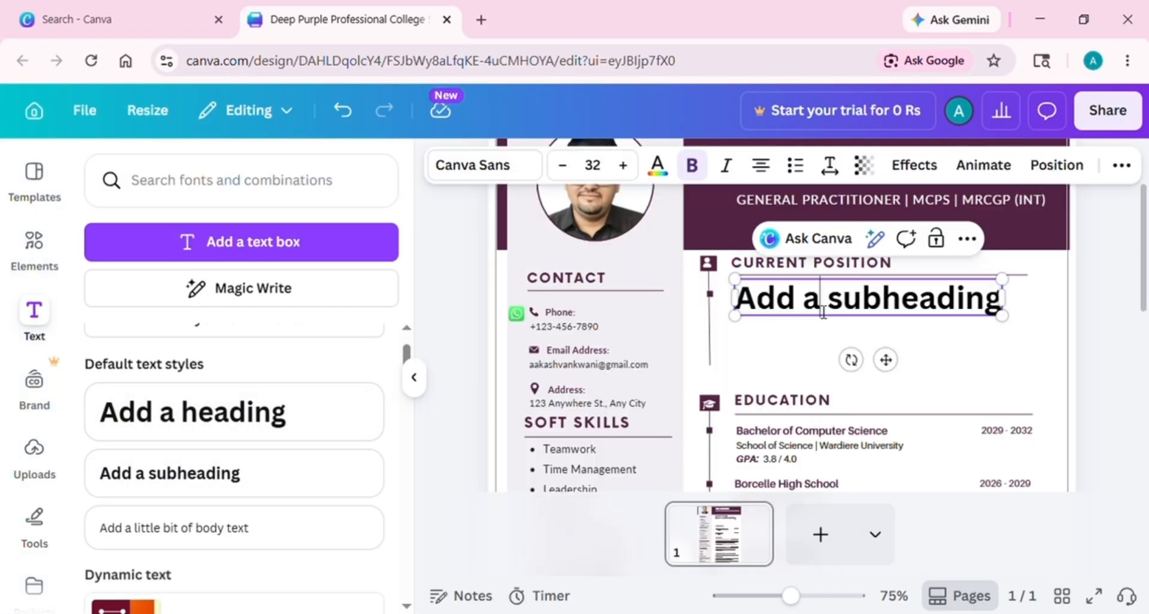
{"action": "double_click", "coordinate": [1006, 313]}
{"action": "key", "text": "BackSpace"}
{"action": "key", "text": "BackSpace"}
{"action": "key", "text": "BackSpace"}
{"action": "key", "text": "BackSpace"}
{"action": "key", "text": "BackSpace"}
{"action": "key", "text": "BackSpace"}
{"action": "key", "text": "BackSpace"}
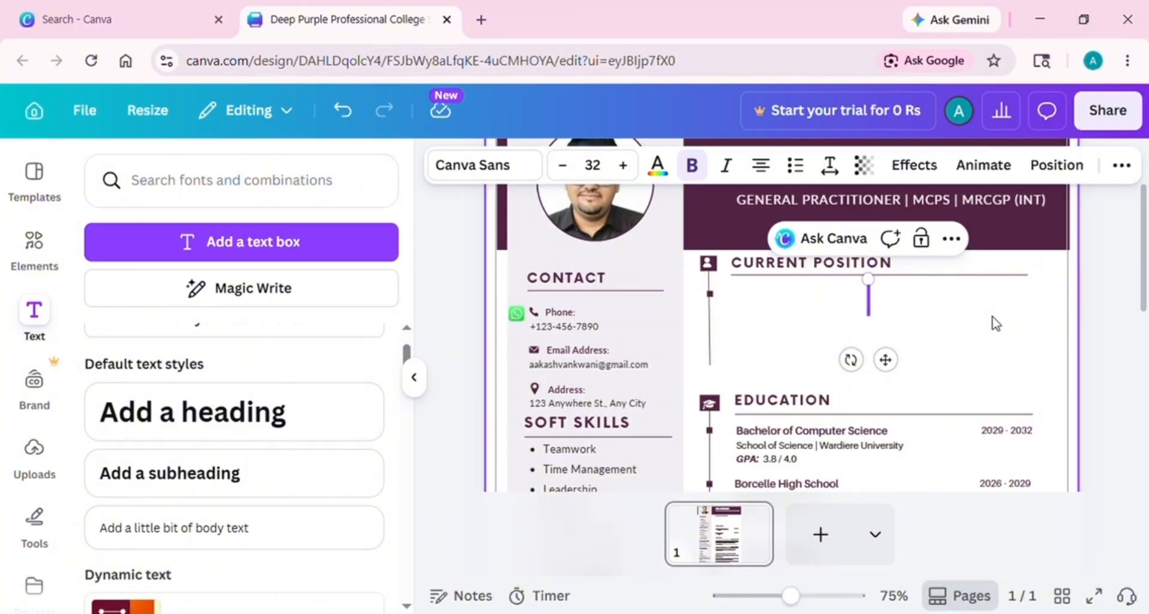
{"action": "type", "text": "med"}
{"action": "key", "text": "BackSpace"}
{"action": "key", "text": "BackSpace"}
{"action": "key", "text": "BackSpace"}
{"action": "type", "text": "Medical"}
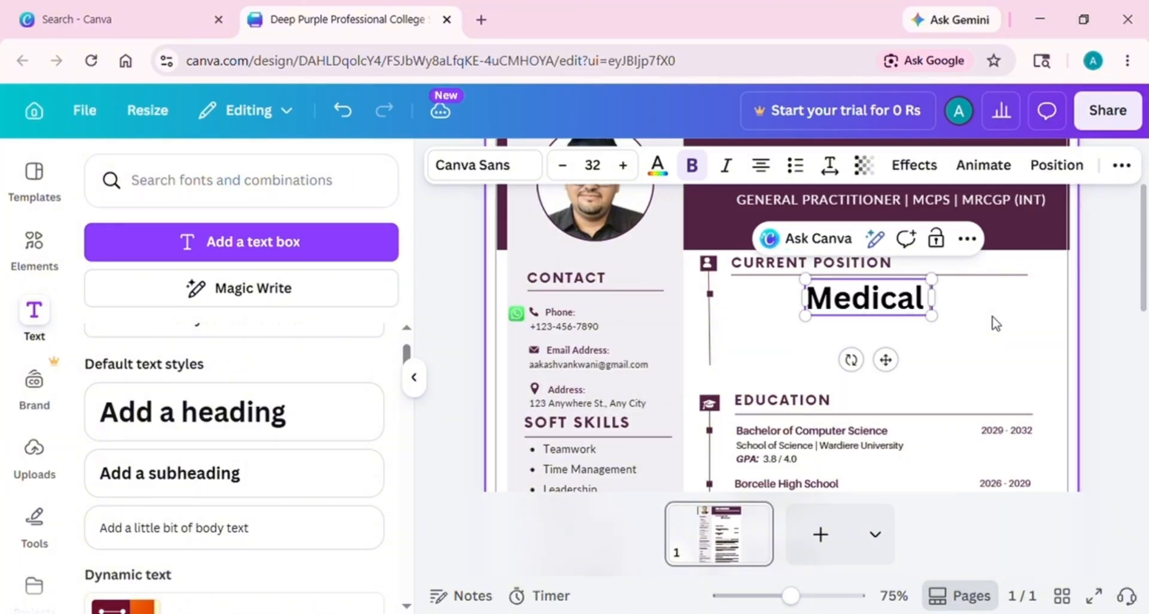
{"action": "type", "text": " Officer"}
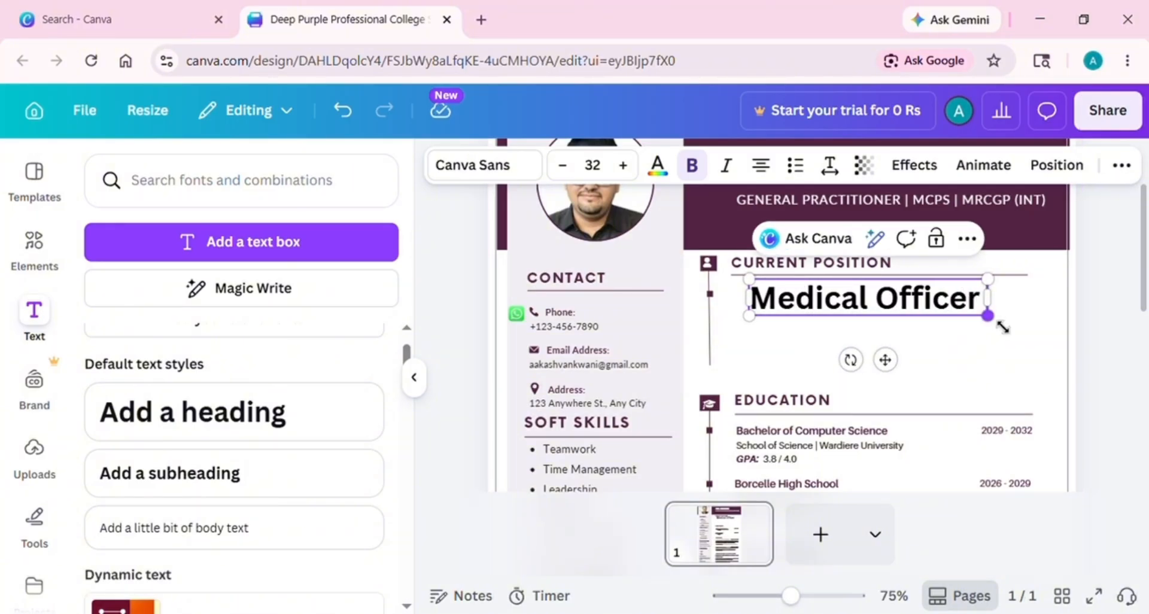
{"action": "left_click_drag", "start_coordinate": [885, 360], "coordinate": [863, 359]}
{"action": "left_click_drag", "start_coordinate": [985, 316], "coordinate": [957, 313]}
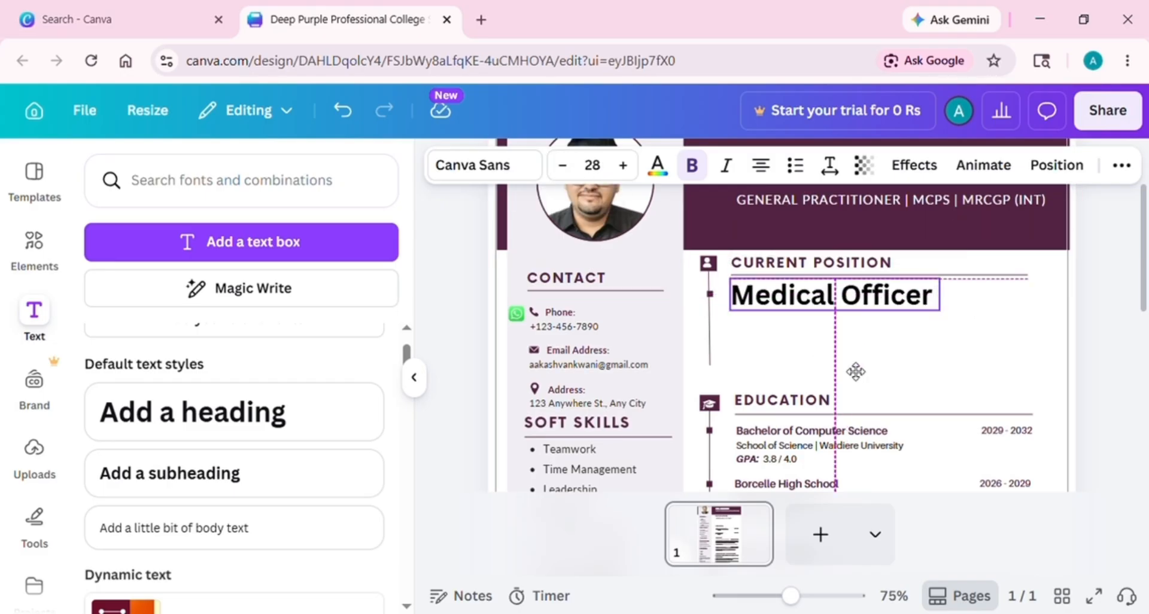
Raise the CURRENT POSITION heading to size 18 and set Medical Officer to size 26
{"action": "left_click", "coordinate": [938, 340]}
{"action": "left_click", "coordinate": [811, 263]}
{"action": "left_click", "coordinate": [670, 164]}
{"action": "left_click", "coordinate": [671, 164]}
{"action": "left_click", "coordinate": [670, 164]}
{"action": "left_click", "coordinate": [671, 164]}
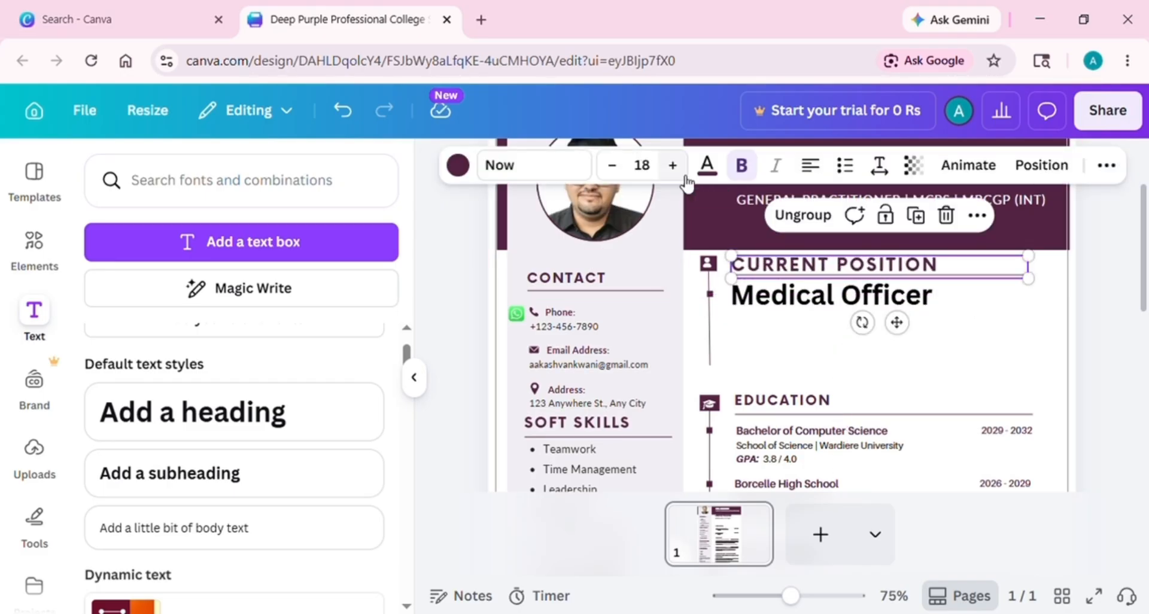
{"action": "left_click", "coordinate": [934, 337]}
{"action": "left_click", "coordinate": [868, 296]}
{"action": "left_click", "coordinate": [564, 164]}
{"action": "left_click", "coordinate": [564, 164]}
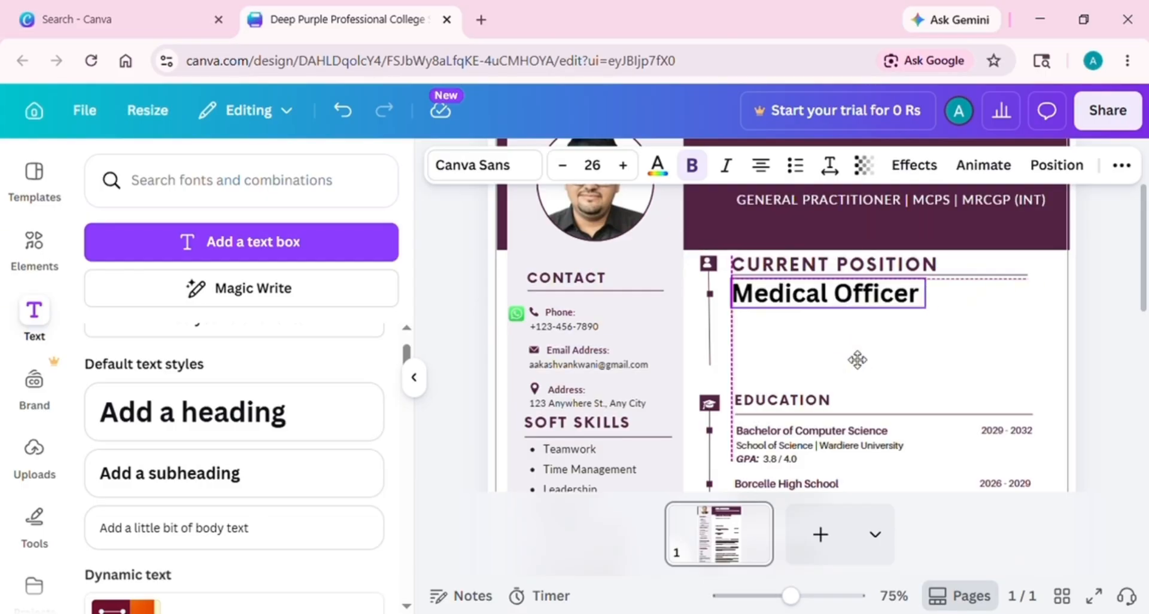
{"action": "left_click", "coordinate": [934, 314]}
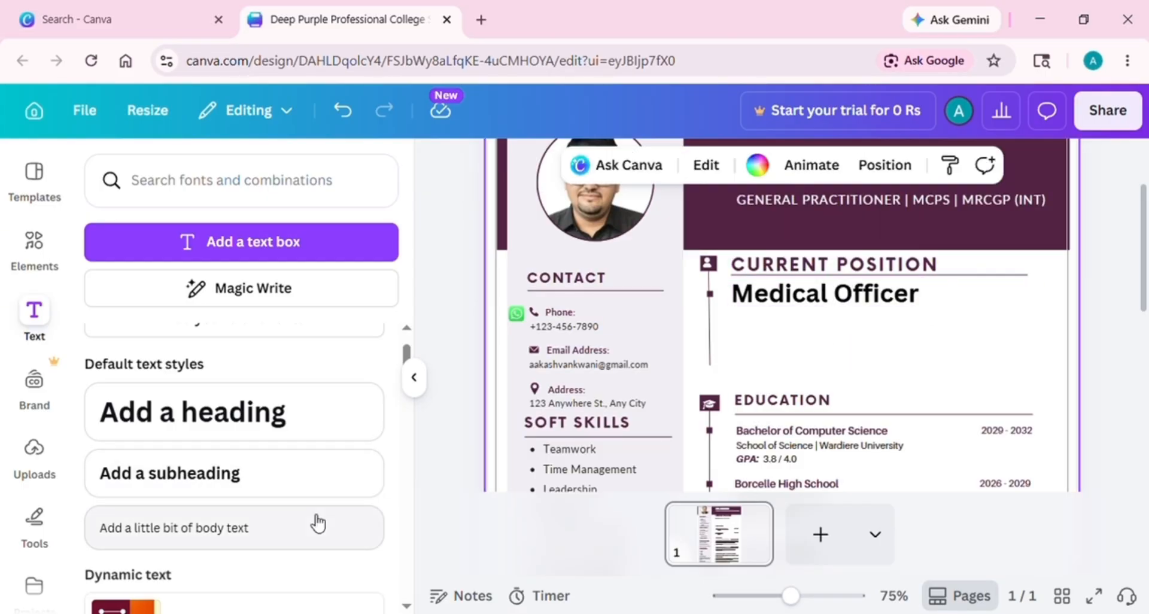
Add a size-19 body text line 'District Health Office @ Mithi' under Medical Officer
{"action": "left_click", "coordinate": [222, 530]}
{"action": "left_click_drag", "start_coordinate": [874, 357], "coordinate": [959, 325]}
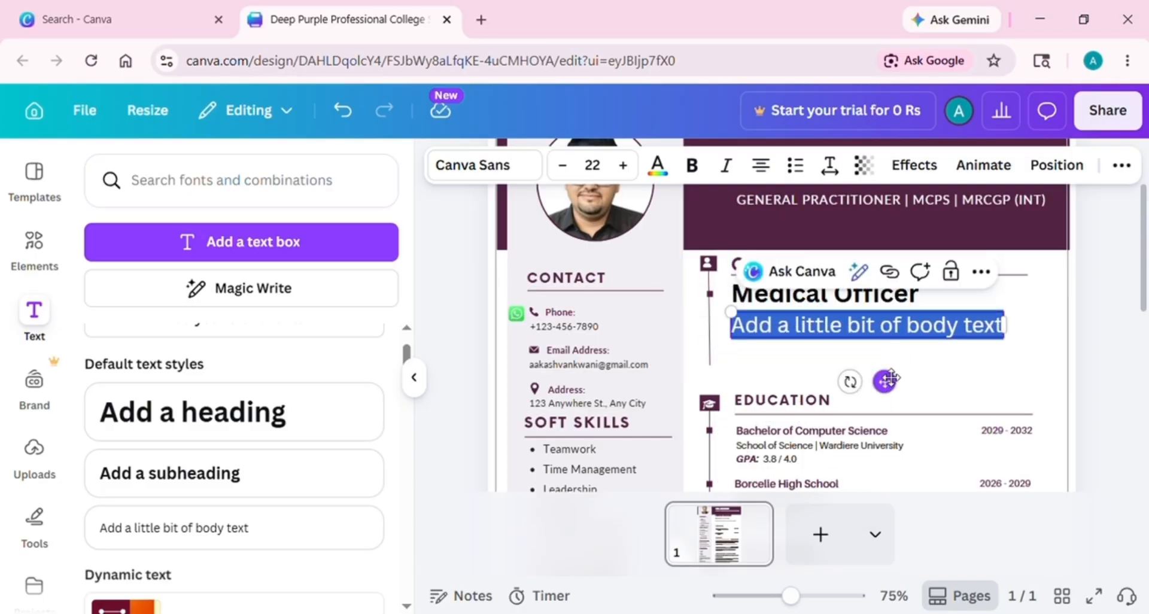
{"action": "key", "text": "BackSpace"}
{"action": "key", "text": "BackSpace"}
{"action": "key", "text": "BackSpace"}
{"action": "key", "text": "BackSpace"}
{"action": "key", "text": "BackSpace"}
{"action": "key", "text": "BackSpace"}
{"action": "key", "text": "BackSpace"}
{"action": "key", "text": "BackSpace"}
{"action": "key", "text": "BackSpace"}
{"action": "key", "text": "BackSpace"}
{"action": "key", "text": "BackSpace"}
{"action": "key", "text": "BackSpace"}
{"action": "key", "text": "BackSpace"}
{"action": "key", "text": "BackSpace"}
{"action": "key", "text": "BackSpace"}
{"action": "key", "text": "BackSpace"}
{"action": "key", "text": "BackSpace"}
{"action": "key", "text": "BackSpace"}
{"action": "key", "text": "BackSpace"}
{"action": "key", "text": "BackSpace"}
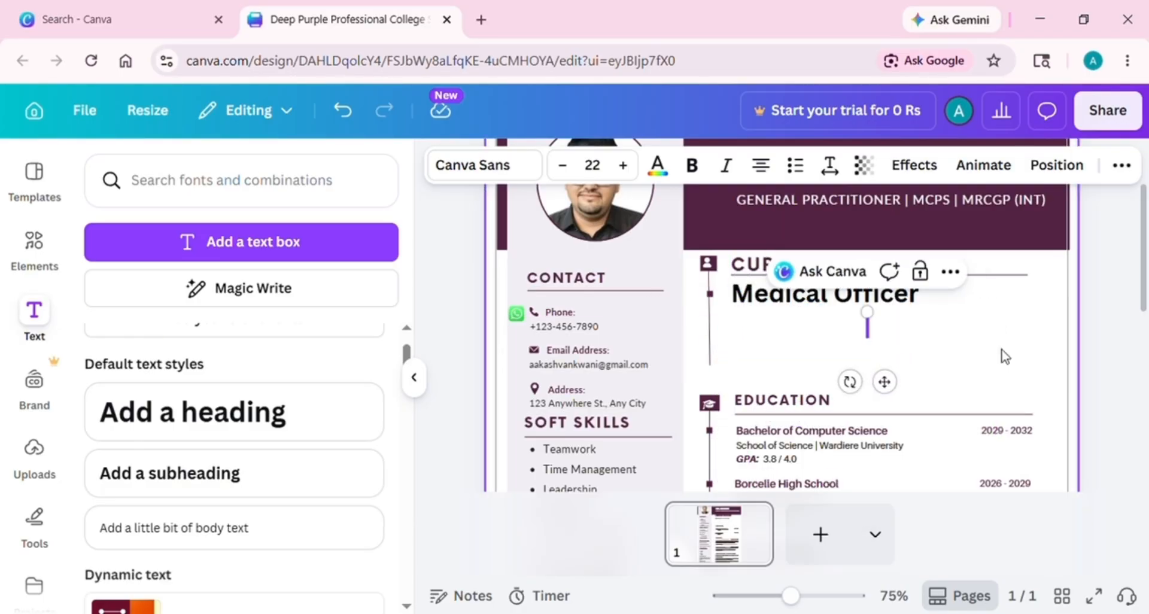
{"action": "type", "text": "Government"}
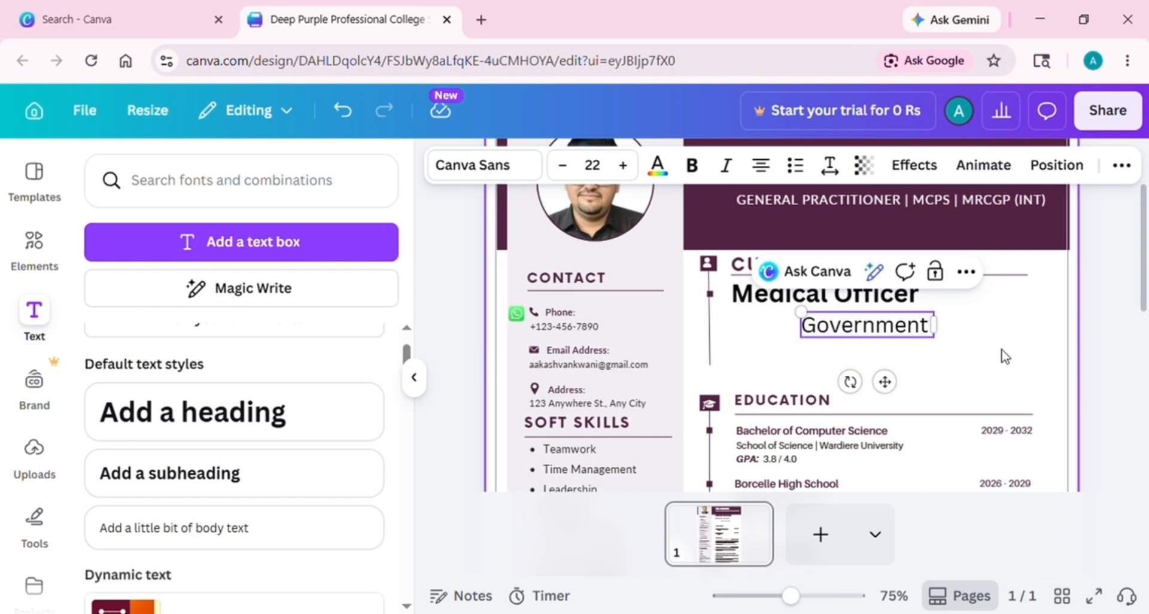
{"action": "key", "text": "BackSpace"}
{"action": "key", "text": "BackSpace"}
{"action": "key", "text": "BackSpace"}
{"action": "key", "text": "BackSpace"}
{"action": "key", "text": "BackSpace"}
{"action": "key", "text": "BackSpace"}
{"action": "key", "text": "BackSpace"}
{"action": "key", "text": "BackSpace"}
{"action": "key", "text": "BackSpace"}
{"action": "key", "text": "BackSpace"}
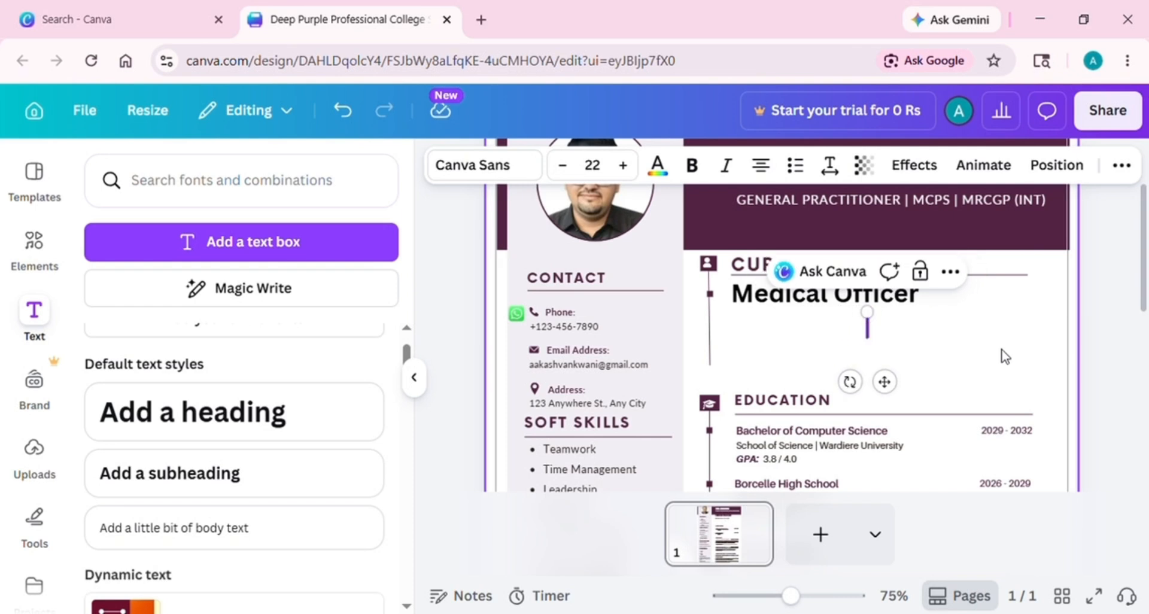
{"action": "type", "text": "District Hea"}
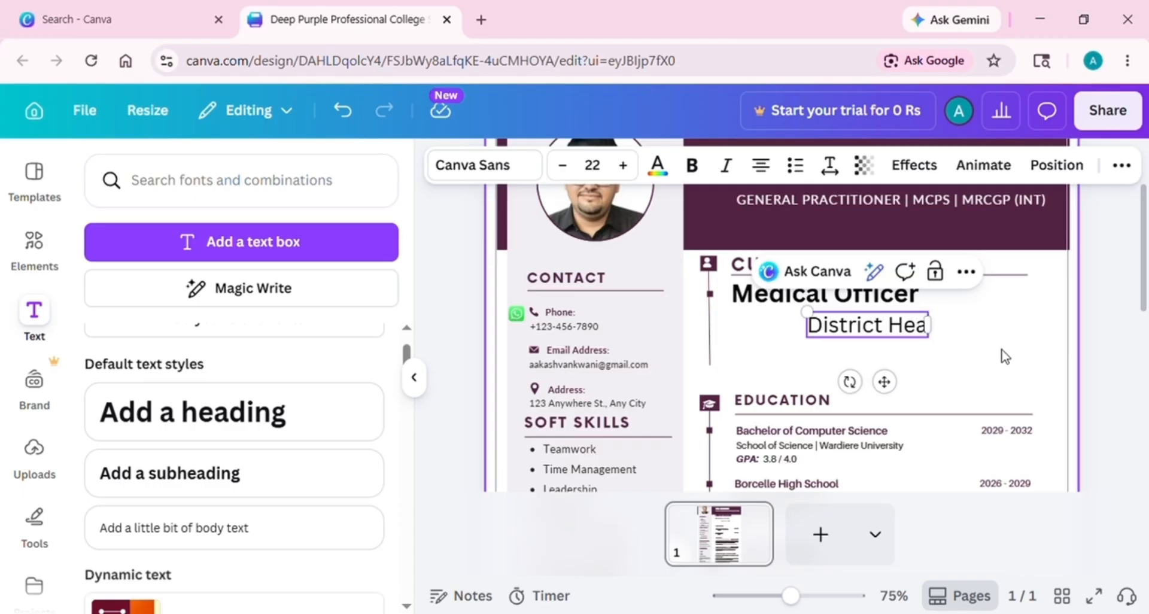
{"action": "type", "text": "lth Off"}
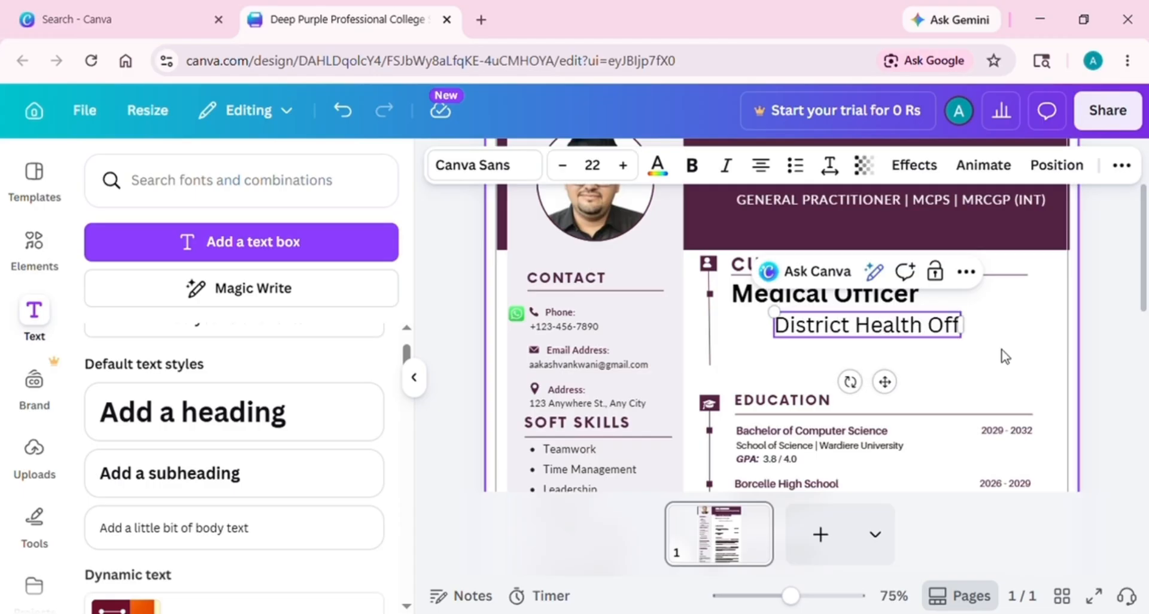
{"action": "type", "text": "ice @ Mithi"}
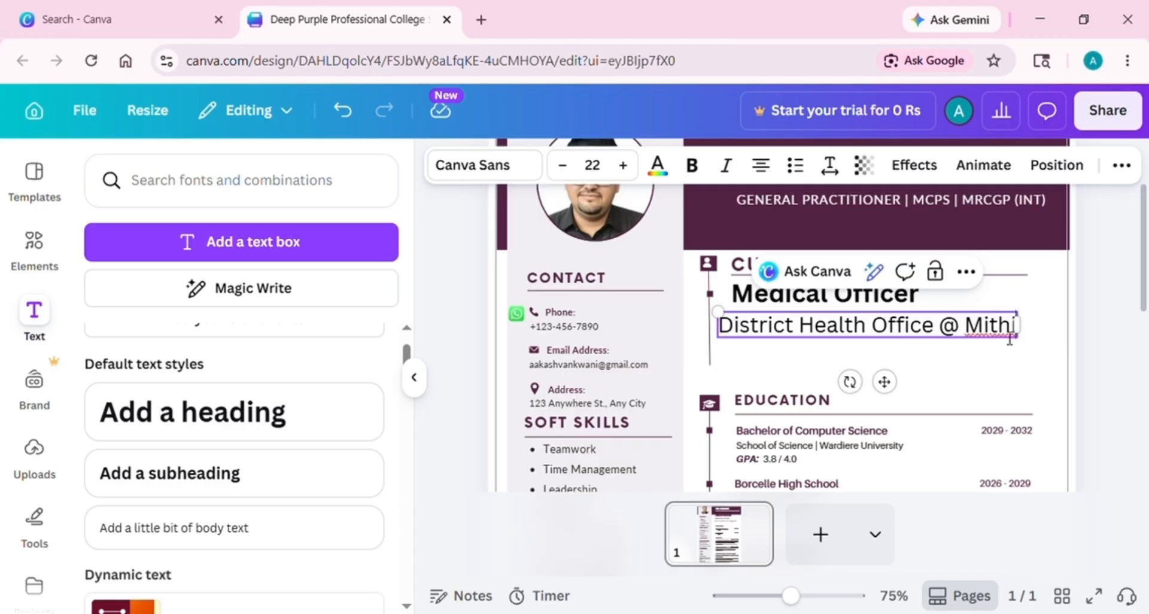
{"action": "mouse_move", "coordinate": [884, 381]}
{"action": "left_mouse_down"}
{"action": "mouse_move", "coordinate": [911, 384]}
{"action": "mouse_move", "coordinate": [880, 378]}
{"action": "left_mouse_up"}
{"action": "key", "text": "ctrl+shift+comma"}
{"action": "key", "text": "ctrl+shift+comma"}
{"action": "key", "text": "ctrl+shift+comma"}
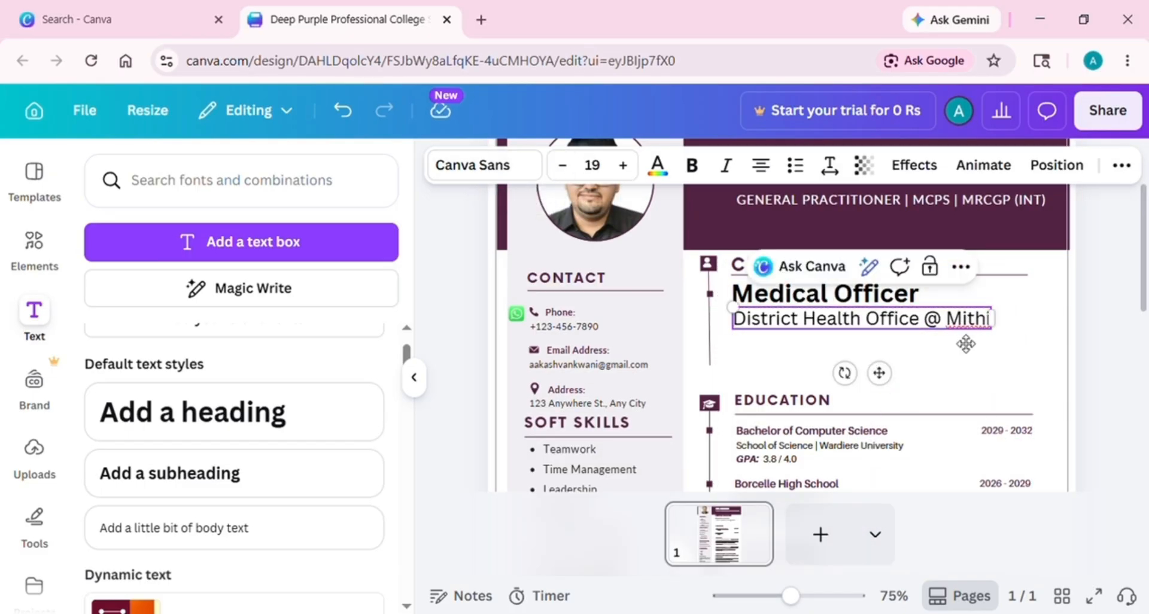
{"action": "left_click", "coordinate": [808, 359]}
{"action": "left_click", "coordinate": [279, 530]}
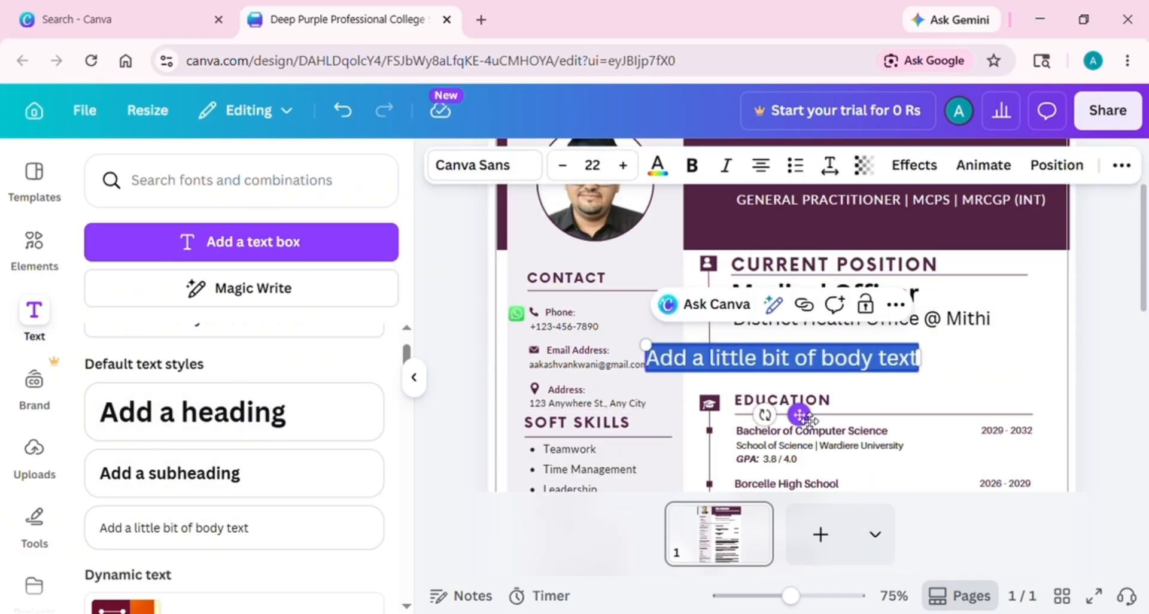
Add a paragraph under the office line describing primary healthcare services for patients of all age groups
{"action": "left_click_drag", "start_coordinate": [800, 410], "coordinate": [885, 402]}
{"action": "key", "text": "ctrl+shift+comma"}
{"action": "key", "text": "ctrl+shift+comma"}
{"action": "key", "text": "ctrl+shift+comma"}
{"action": "key", "text": "ctrl+shift+comma"}
{"action": "key", "text": "ctrl+shift+comma"}
{"action": "key", "text": "ctrl+shift+comma"}
{"action": "key", "text": "ctrl+shift+comma"}
{"action": "key", "text": "ctrl+shift+comma"}
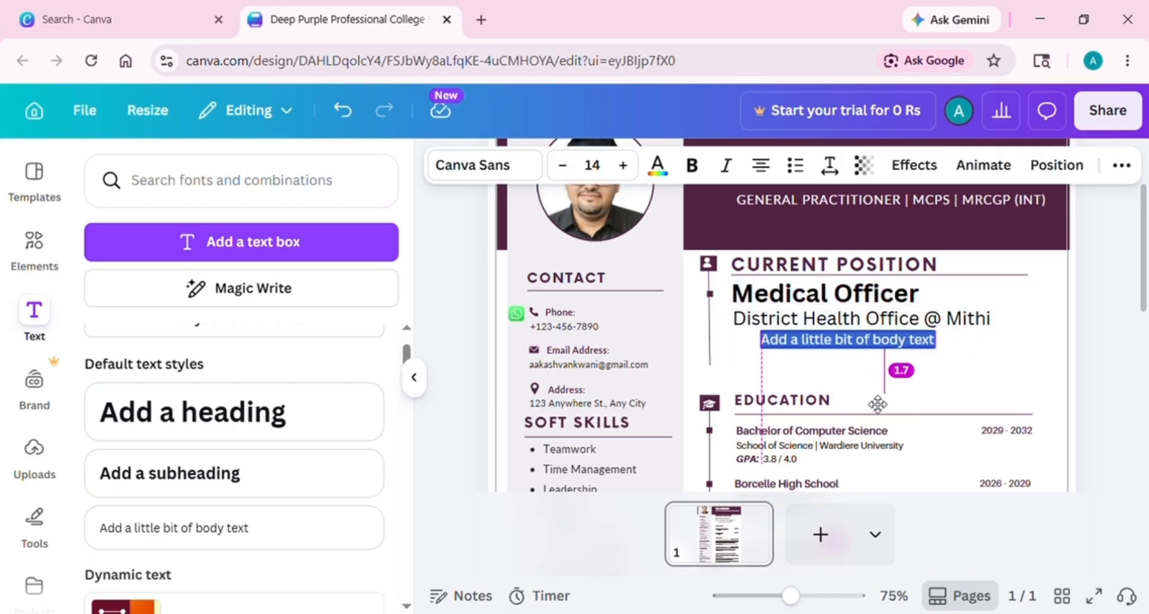
{"action": "left_click", "coordinate": [902, 343]}
{"action": "left_click_drag", "start_coordinate": [920, 357], "coordinate": [911, 353]}
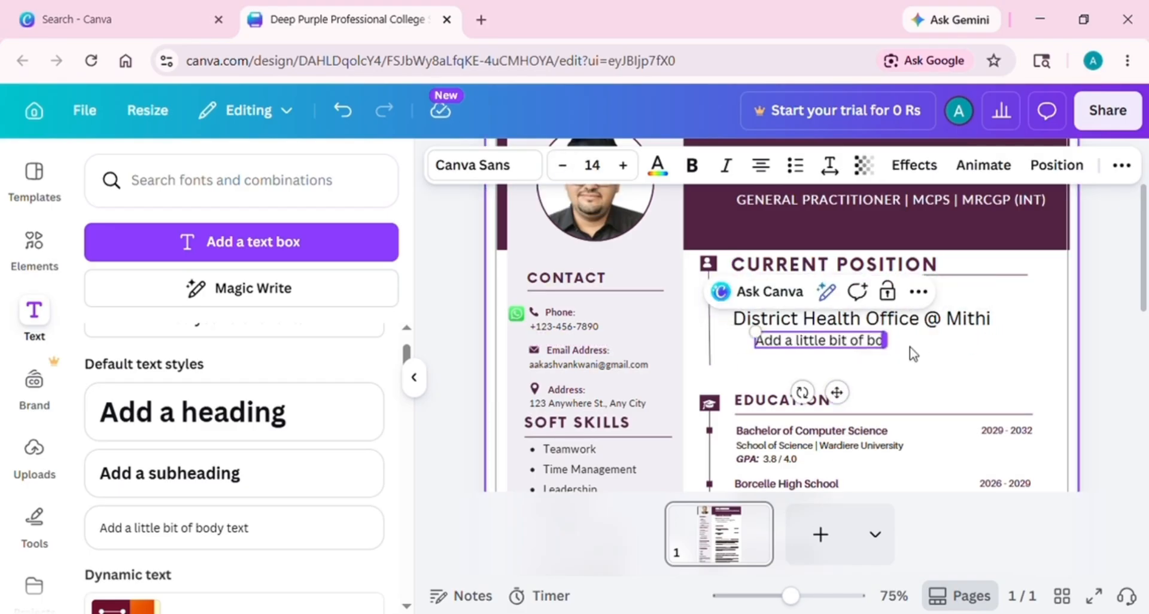
{"action": "key", "text": "BackSpace"}
{"action": "type", "text": "Provide P"}
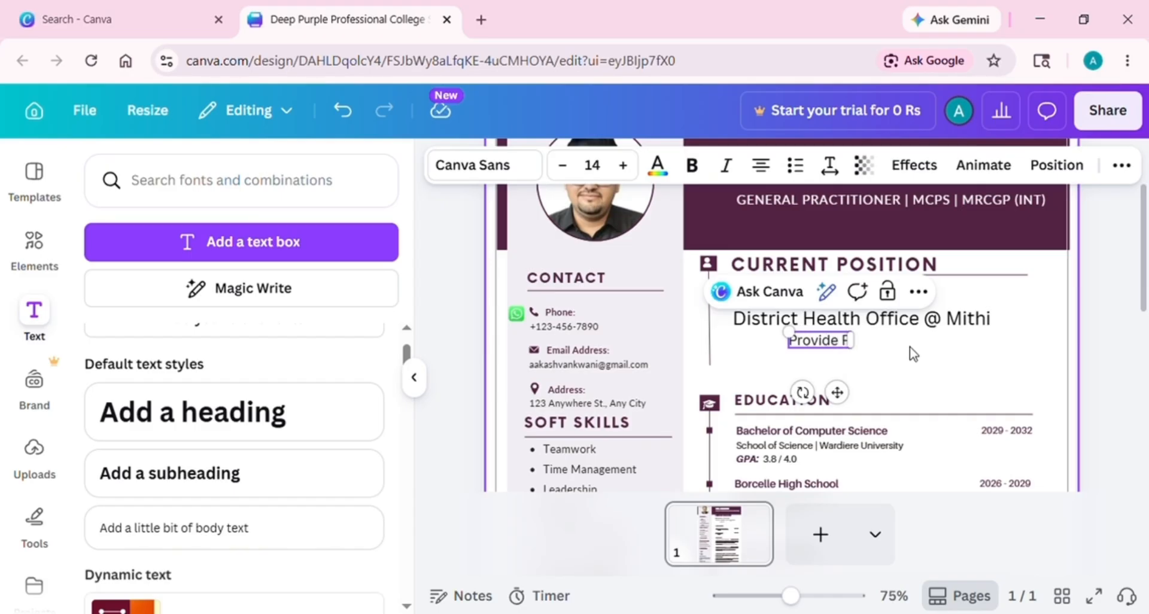
{"action": "type", "text": "rimary Healthcare services t"}
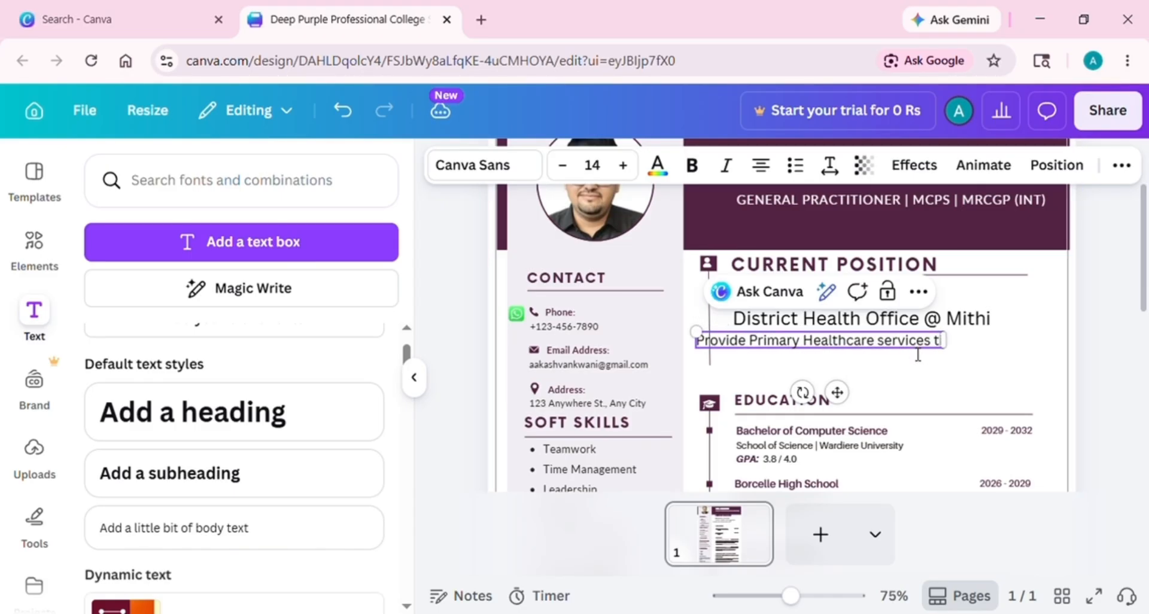
{"action": "type", "text": "o the patient of all age"}
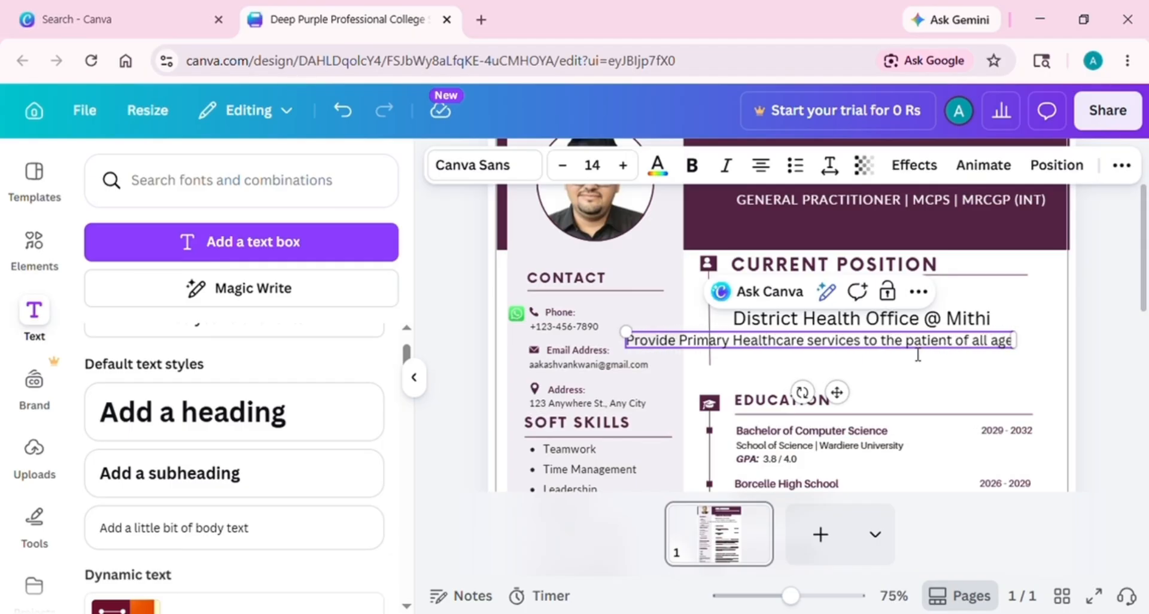
{"action": "type", "text": " groups, including diagnosis, treatment, disease preve"}
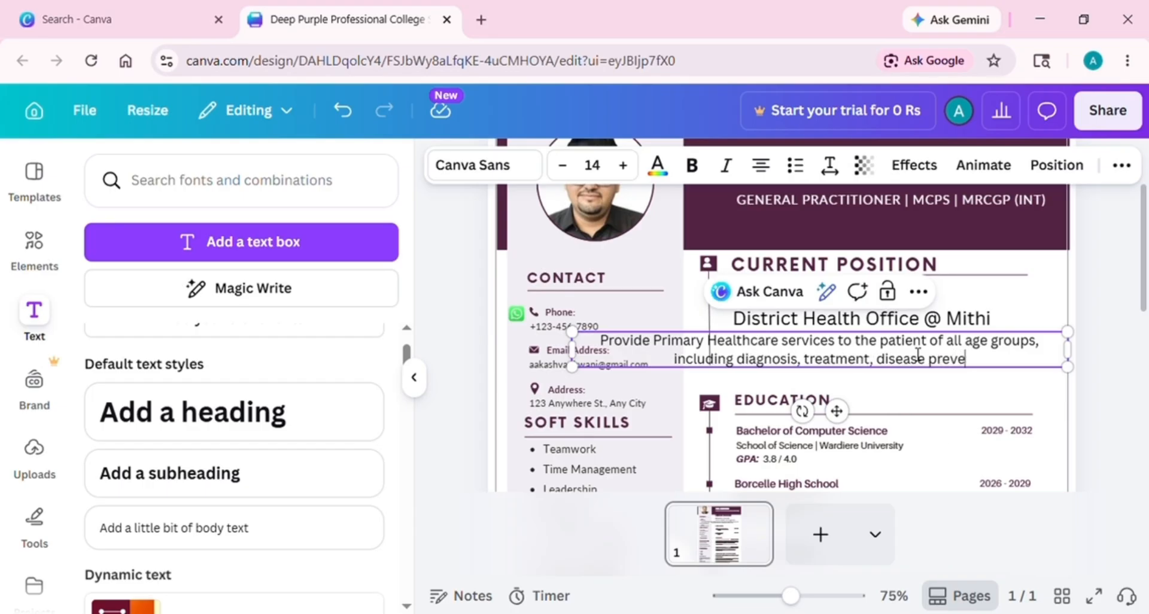
{"action": "type", "text": "and health education"}
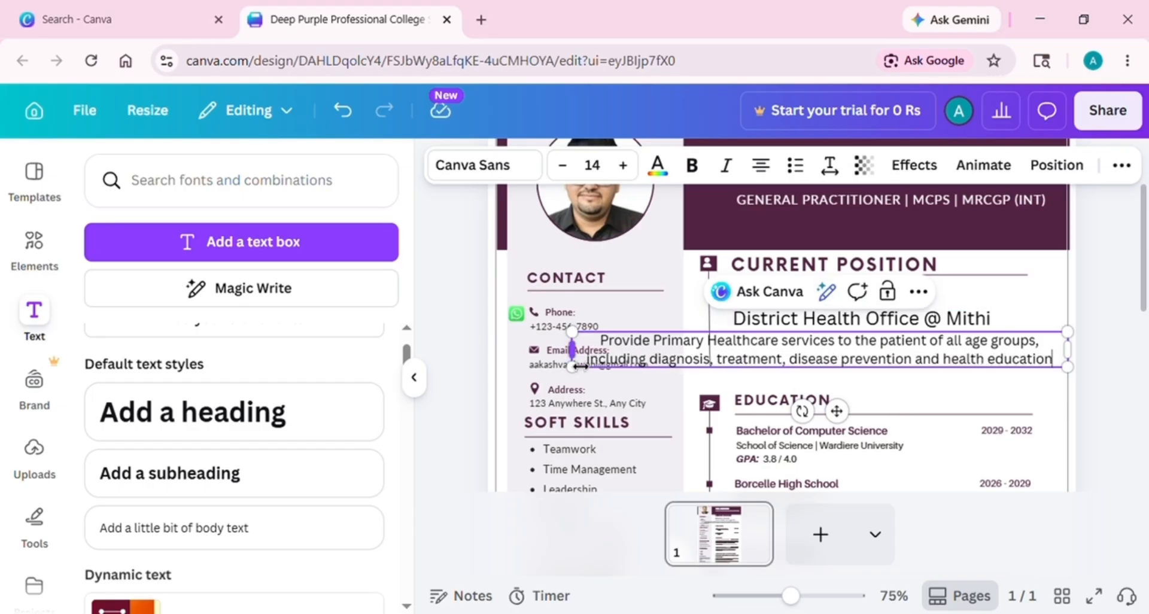
Narrow the duties paragraph to three lines, lower its font to 11, and align the office line
{"action": "left_click_drag", "start_coordinate": [579, 365], "coordinate": [732, 362]}
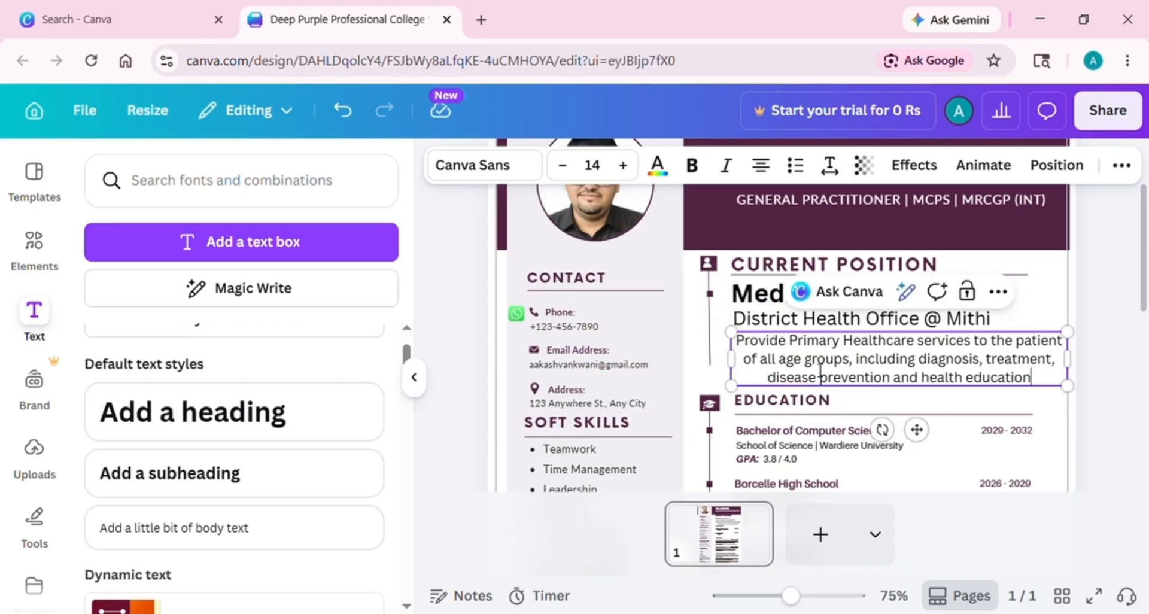
{"action": "left_click", "coordinate": [570, 172]}
{"action": "left_click", "coordinate": [571, 172]}
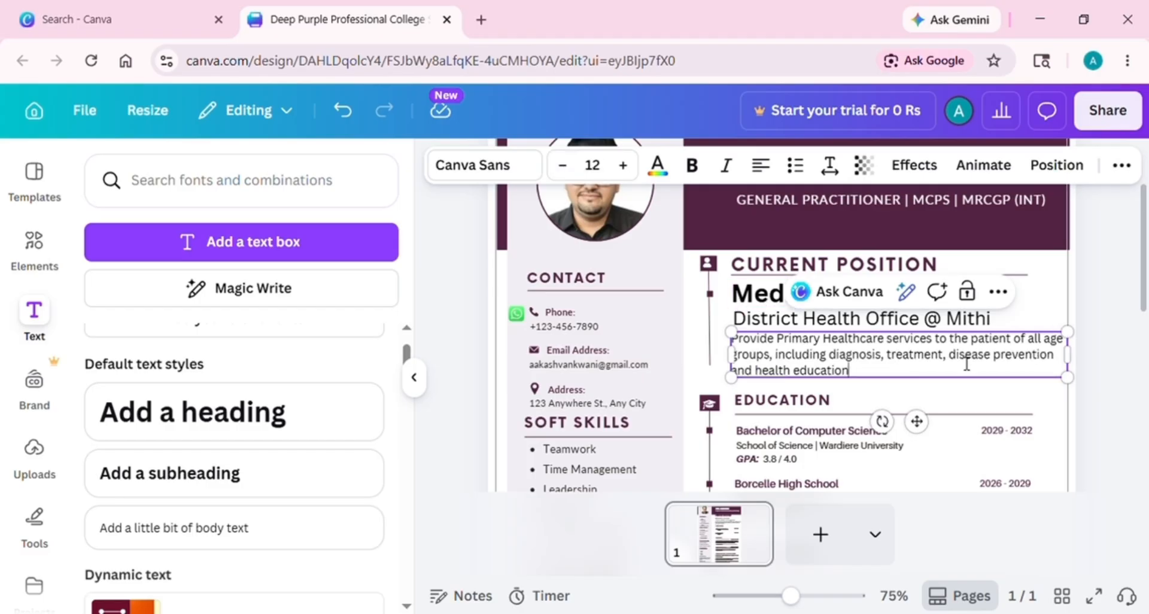
{"action": "left_click", "coordinate": [571, 173]}
{"action": "key", "text": "Escape"}
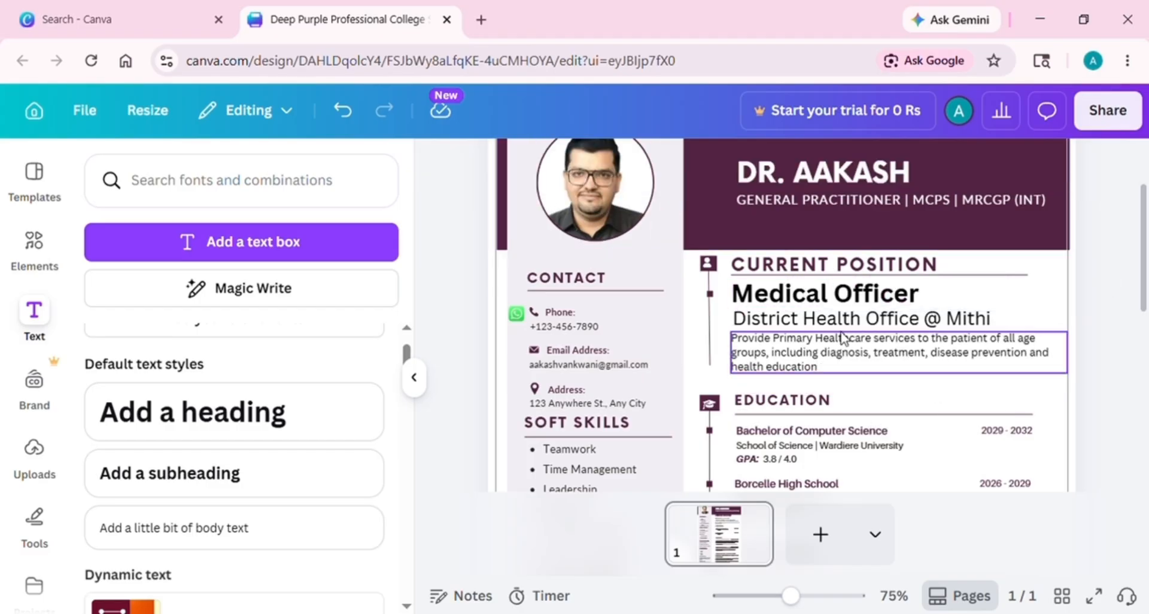
{"action": "left_click_drag", "start_coordinate": [802, 324], "coordinate": [805, 329]}
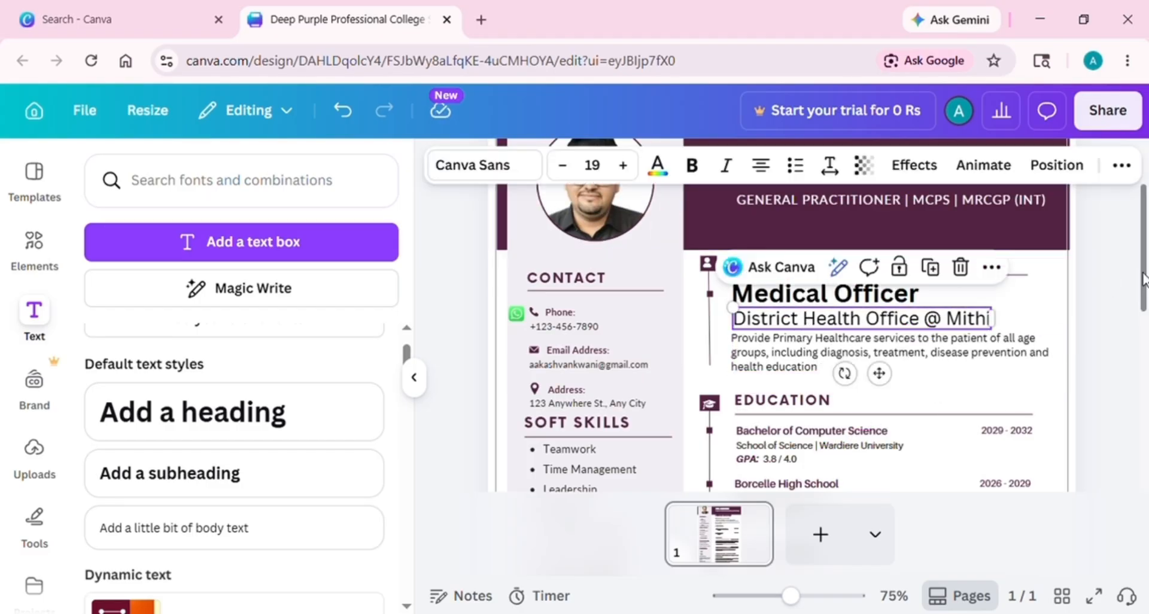
Move the first Education entry's marker, Bachelor of Computer Science title and GPA lines upward
{"action": "scroll", "coordinate": [1146, 282], "scroll_direction": "down", "scroll_amount": 3}
{"action": "scroll", "coordinate": [1146, 283], "scroll_direction": "up", "scroll_amount": 2}
{"action": "scroll", "coordinate": [1145, 282], "scroll_direction": "down", "scroll_amount": 3}
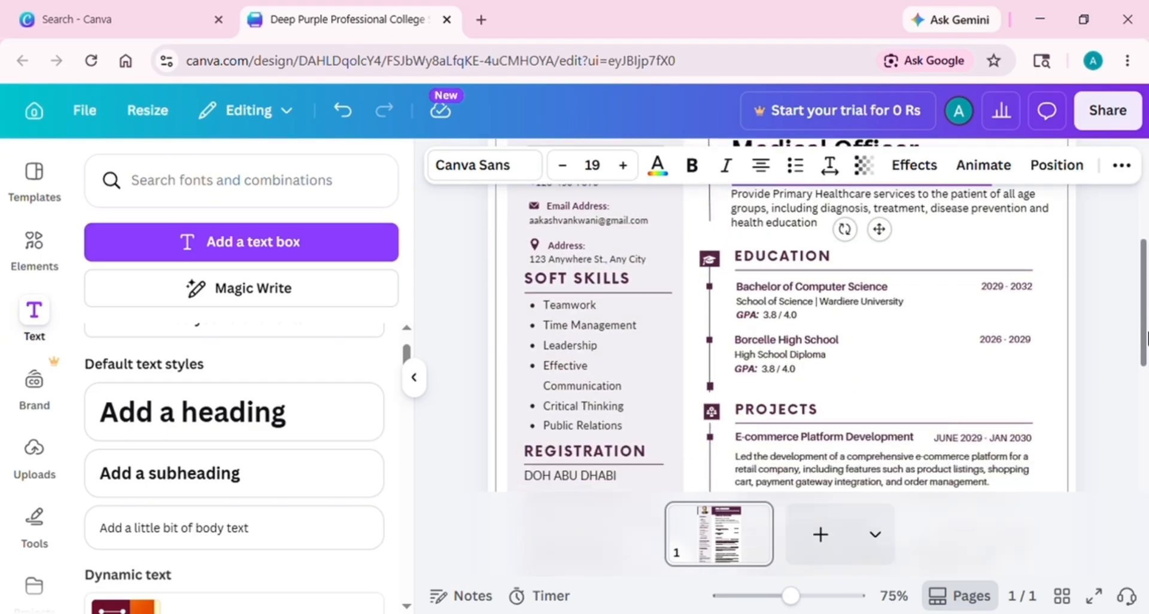
{"action": "left_click", "coordinate": [808, 277]}
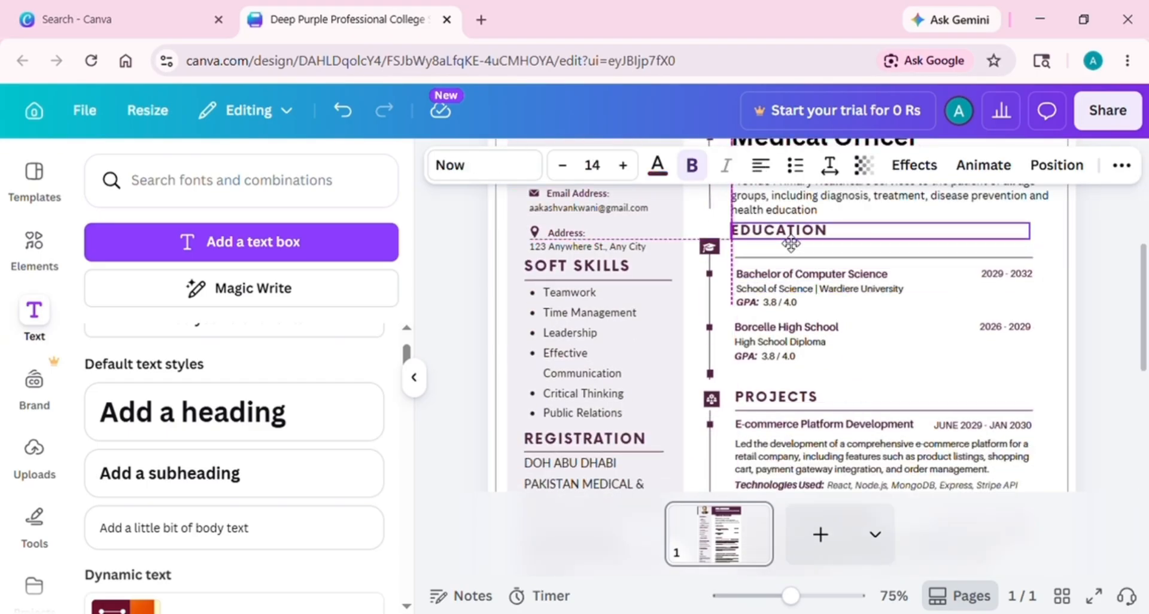
{"action": "left_click", "coordinate": [709, 246]}
{"action": "left_click_drag", "start_coordinate": [710, 245], "coordinate": [718, 250]}
{"action": "left_click", "coordinate": [732, 244]}
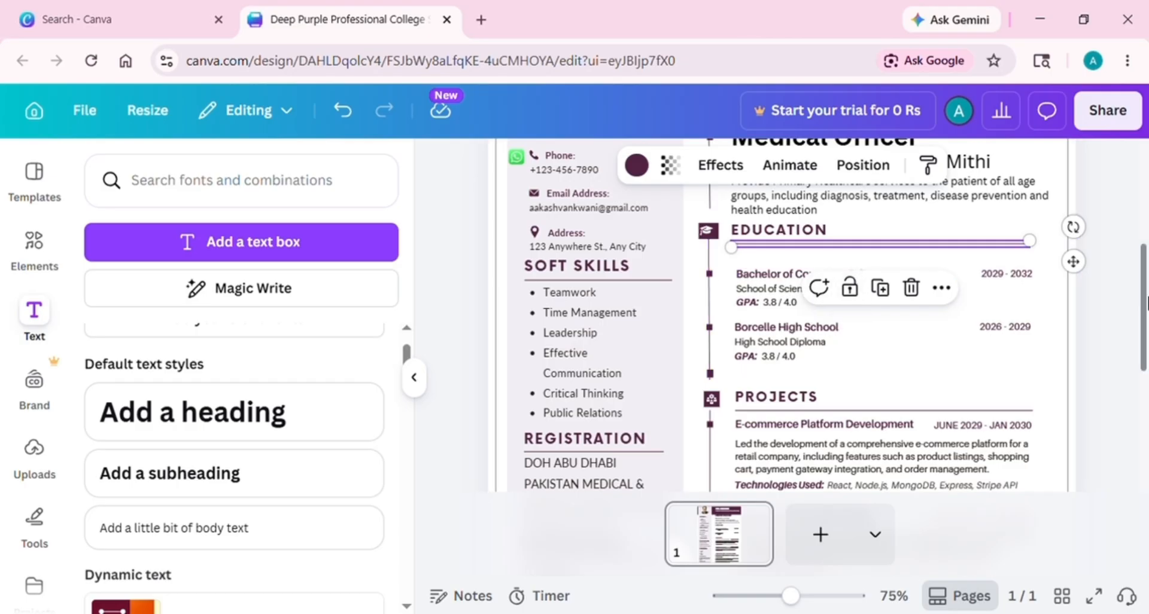
{"action": "key", "text": "Escape"}
{"action": "left_click_drag", "start_coordinate": [709, 276], "coordinate": [710, 263]}
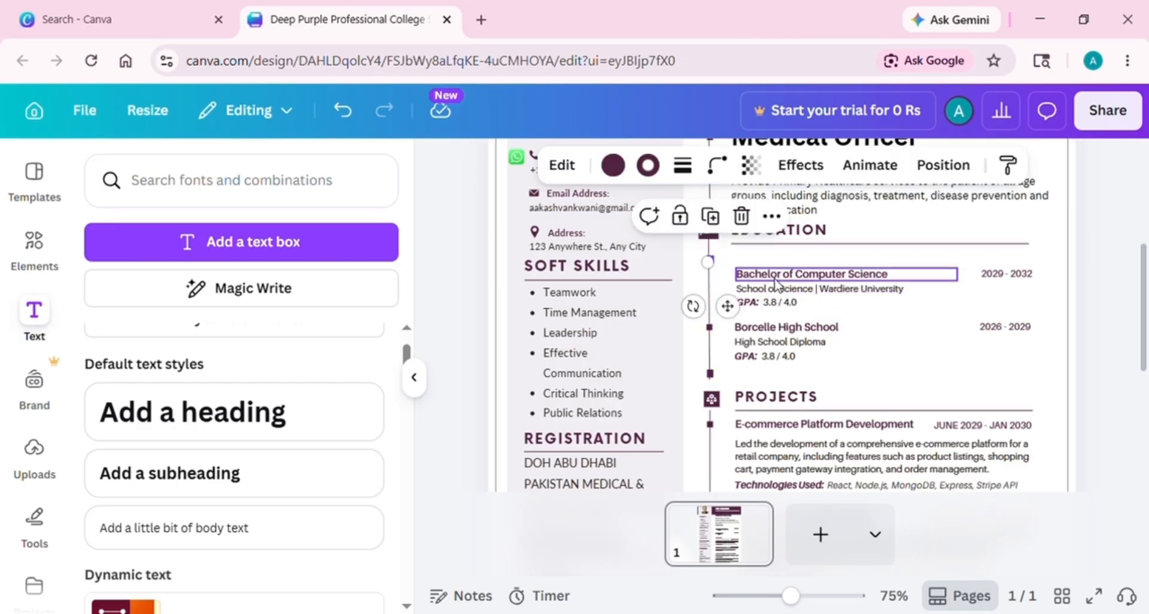
{"action": "mouse_move", "coordinate": [781, 278]}
{"action": "left_mouse_down"}
{"action": "mouse_move", "coordinate": [781, 264]}
{"action": "mouse_move", "coordinate": [755, 291]}
{"action": "mouse_move", "coordinate": [789, 287]}
{"action": "left_mouse_up"}
{"action": "left_click", "coordinate": [753, 304]}
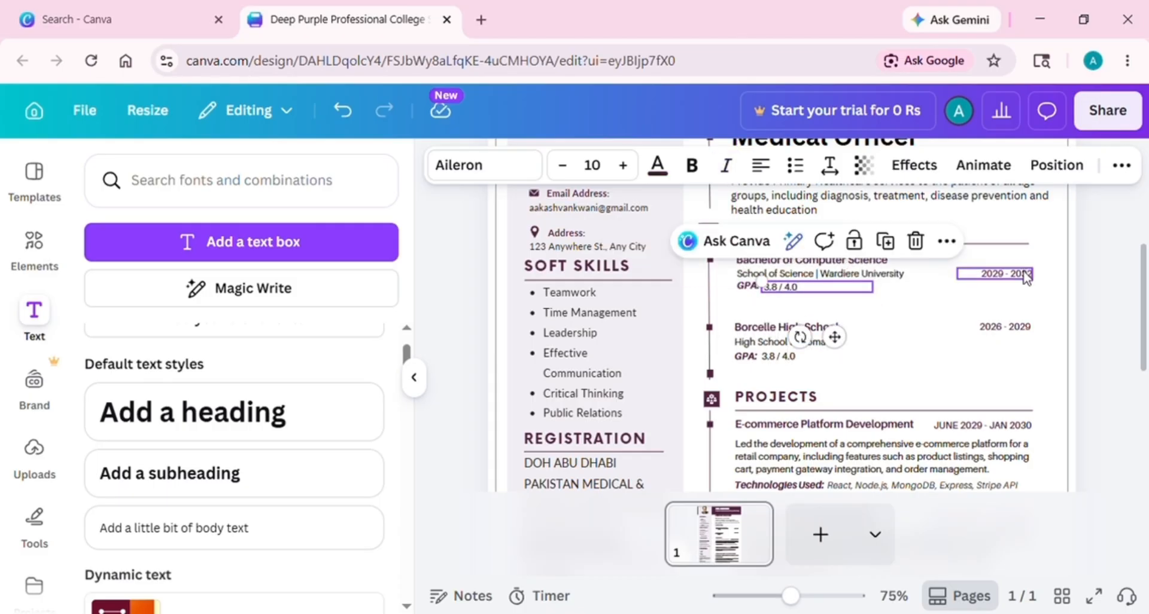
{"action": "left_click_drag", "start_coordinate": [1005, 273], "coordinate": [1005, 261]}
Move Borcelle High School, its diploma, GPA, markers and 2026 - 2029 date up into alignment
{"action": "left_click_drag", "start_coordinate": [709, 328], "coordinate": [711, 305]}
{"action": "left_click_drag", "start_coordinate": [798, 329], "coordinate": [804, 313]}
{"action": "left_click", "coordinate": [709, 313]}
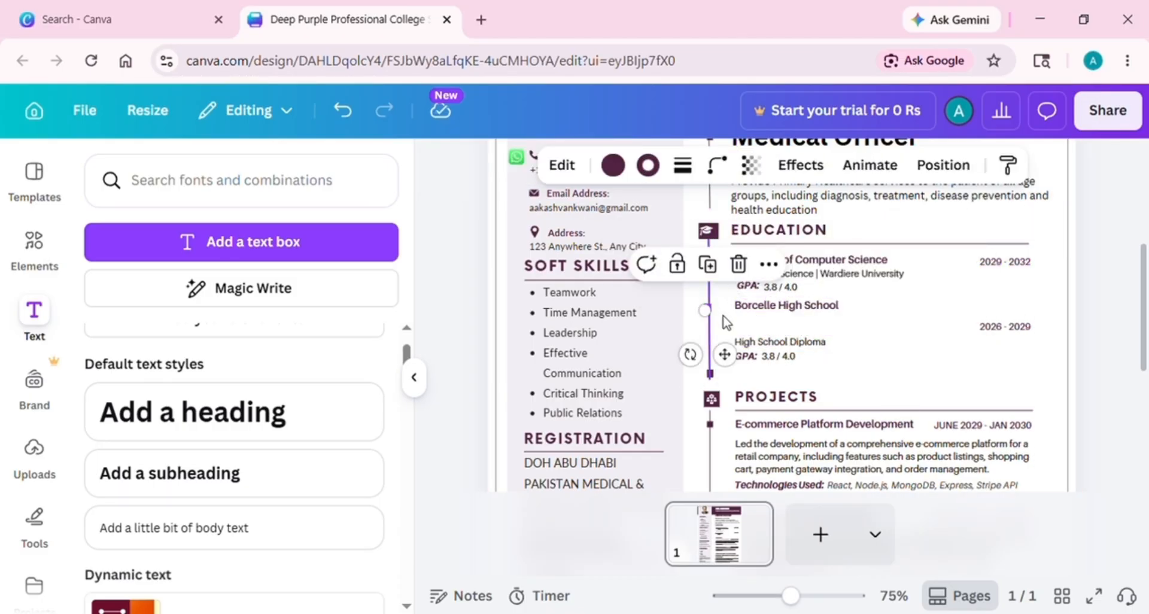
{"action": "left_click", "coordinate": [710, 307]}
{"action": "left_click_drag", "start_coordinate": [710, 307], "coordinate": [709, 302]}
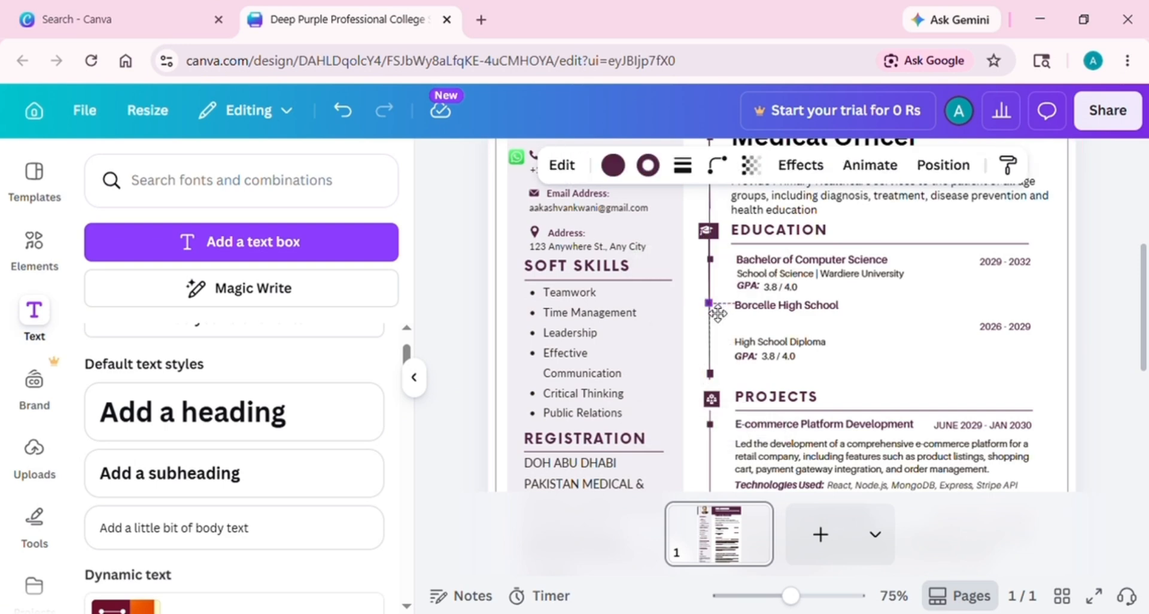
{"action": "left_click_drag", "start_coordinate": [795, 342], "coordinate": [798, 323]}
{"action": "mouse_move", "coordinate": [772, 358]}
{"action": "left_mouse_down"}
{"action": "mouse_move", "coordinate": [772, 336]}
{"action": "mouse_move", "coordinate": [745, 334]}
{"action": "left_mouse_up"}
{"action": "left_click", "coordinate": [710, 374]}
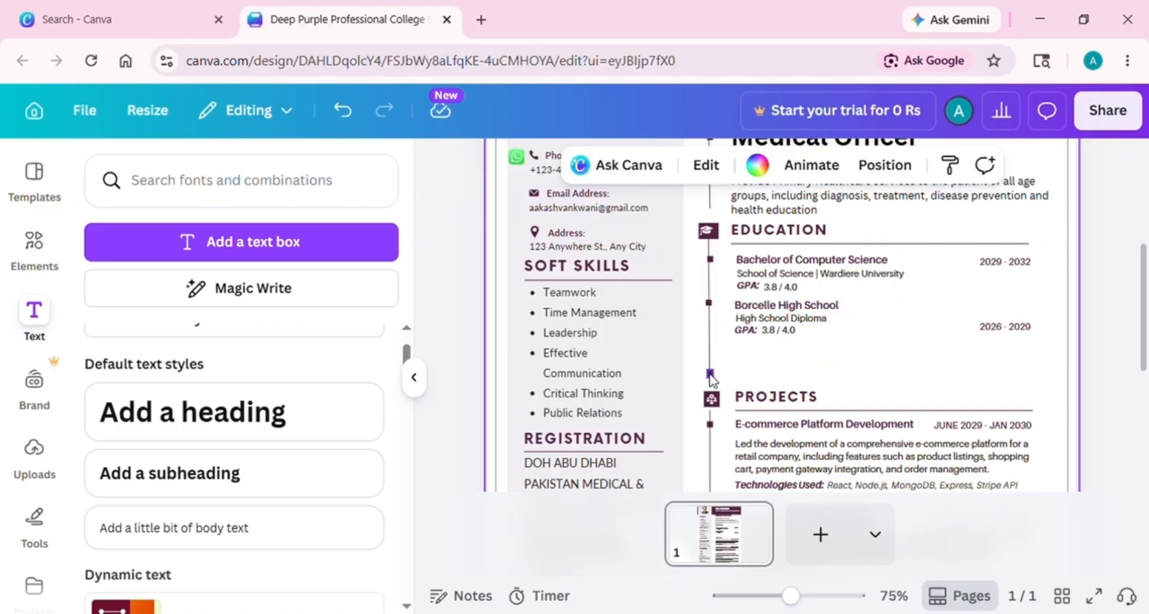
{"action": "left_click_drag", "start_coordinate": [710, 374], "coordinate": [717, 361]}
{"action": "left_click_drag", "start_coordinate": [1006, 326], "coordinate": [1011, 306]}
Retitle the first entry 'MRCGP [INT] SOUTH ASIA THEORY' with school ROYAL COLLEGE OF THE GENERAL PRACTITIONER
{"action": "left_click", "coordinate": [909, 263]}
{"action": "left_click", "coordinate": [909, 263]}
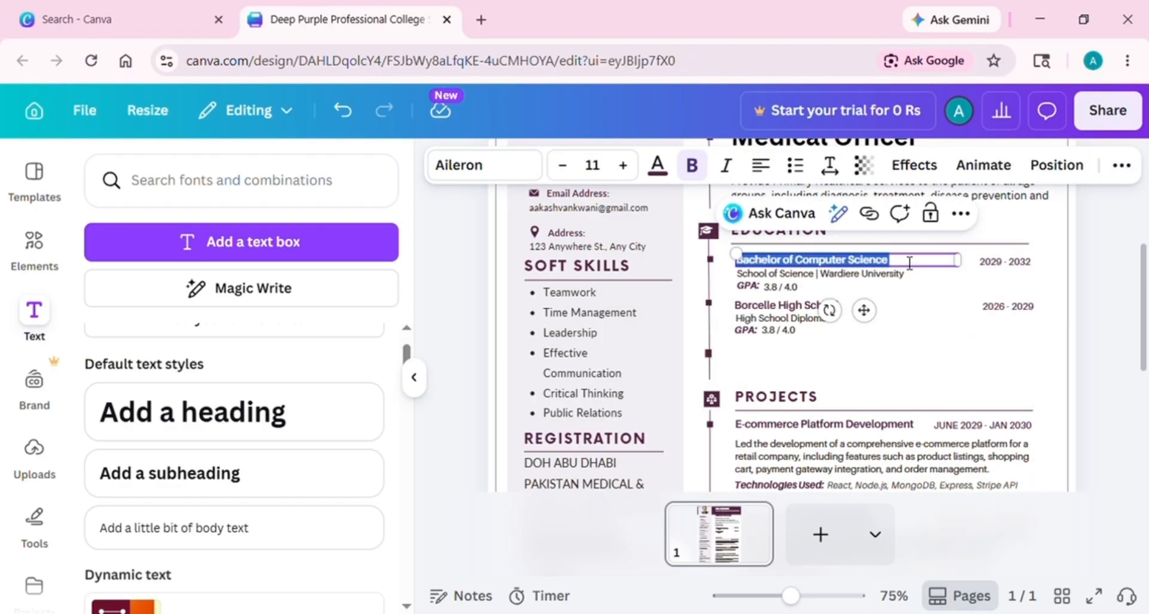
{"action": "type", "text": "MRCGP [INT] SOUTH ASIA THEORY"}
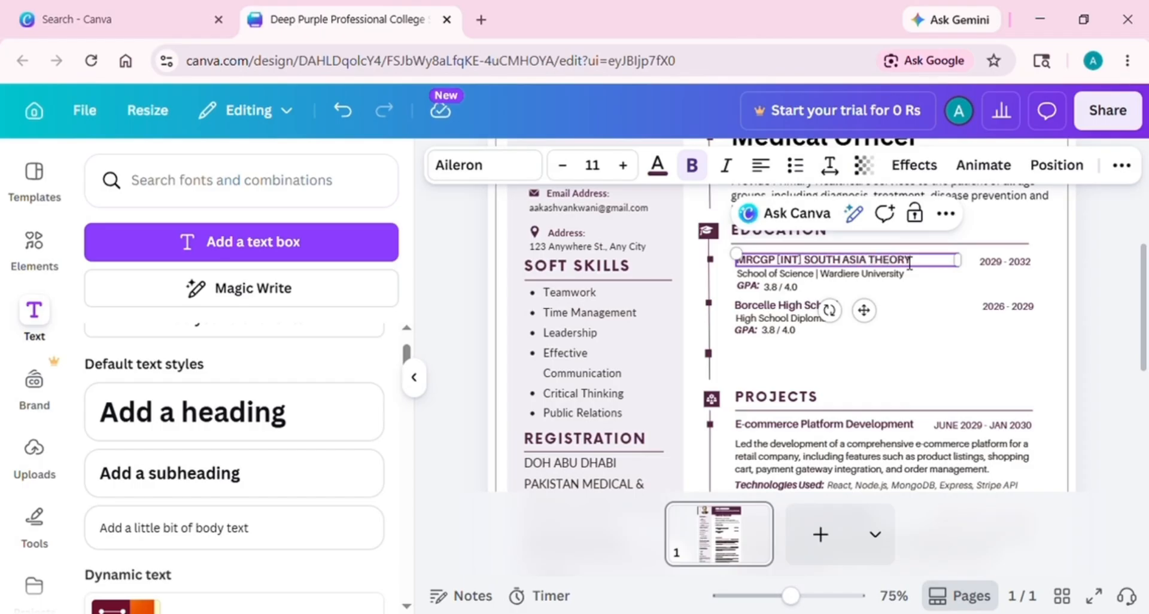
{"action": "left_click", "coordinate": [898, 274]}
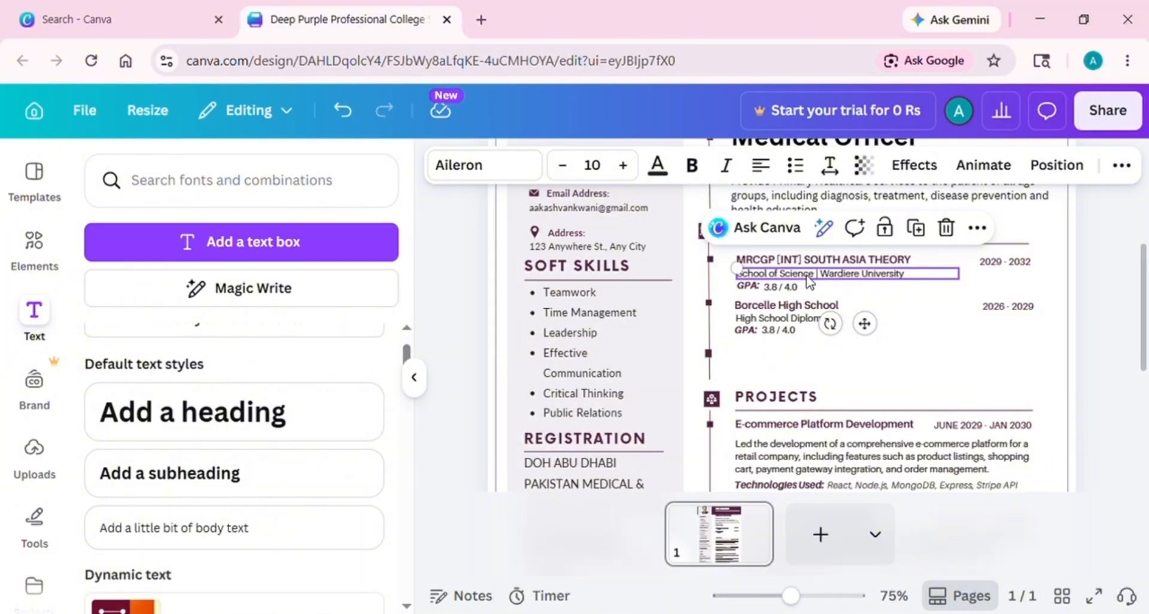
{"action": "left_click", "coordinate": [819, 275]}
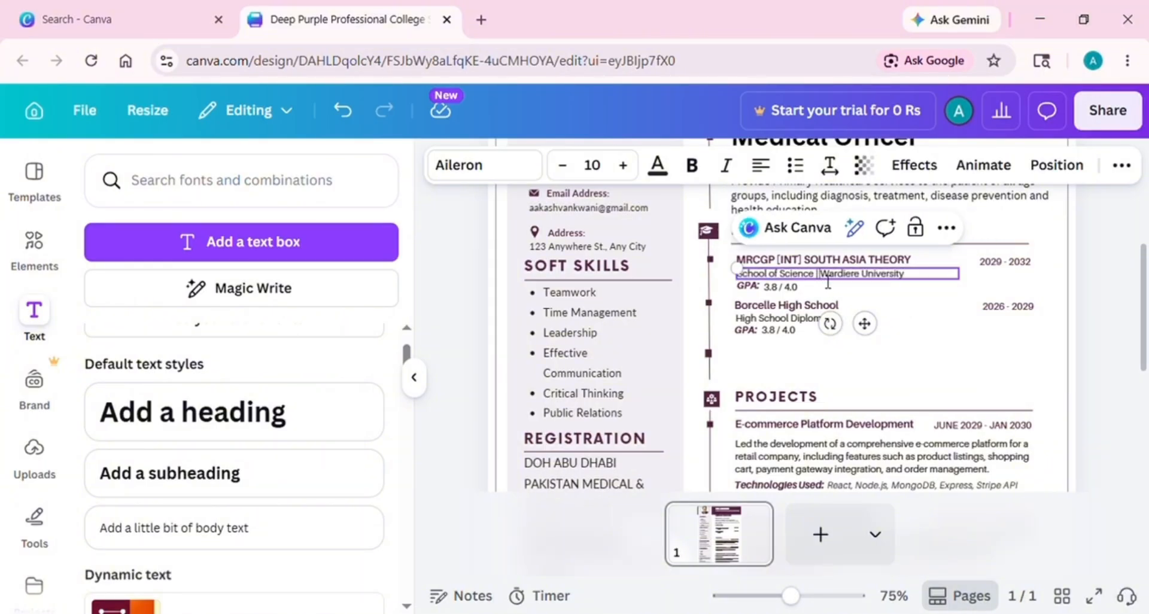
{"action": "key", "text": "BackSpace"}
{"action": "key", "text": "BackSpace"}
{"action": "key", "text": "BackSpace"}
{"action": "key", "text": "BackSpace"}
{"action": "key", "text": "BackSpace"}
{"action": "key", "text": "BackSpace"}
{"action": "key", "text": "BackSpace"}
{"action": "key", "text": "BackSpace"}
{"action": "key", "text": "BackSpace"}
{"action": "key", "text": "BackSpace"}
{"action": "key", "text": "BackSpace"}
{"action": "key", "text": "BackSpace"}
{"action": "key", "text": "BackSpace"}
{"action": "key", "text": "BackSpace"}
{"action": "key", "text": "BackSpace"}
{"action": "key", "text": "BackSpace"}
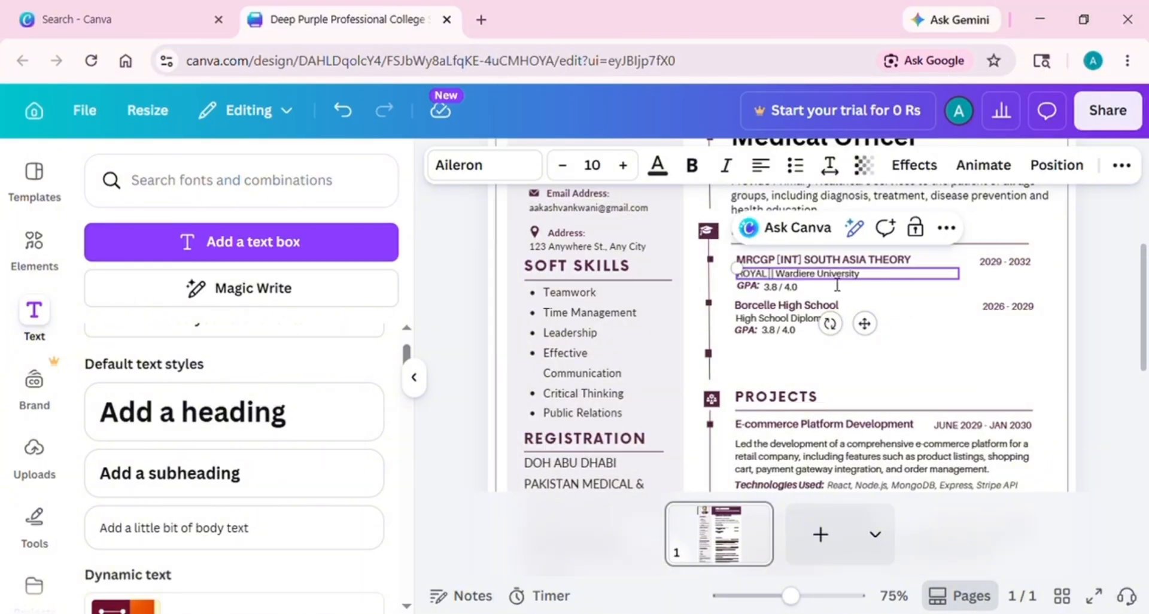
{"action": "type", "text": "ROYAL COLLEGE OF THE GENERAL"}
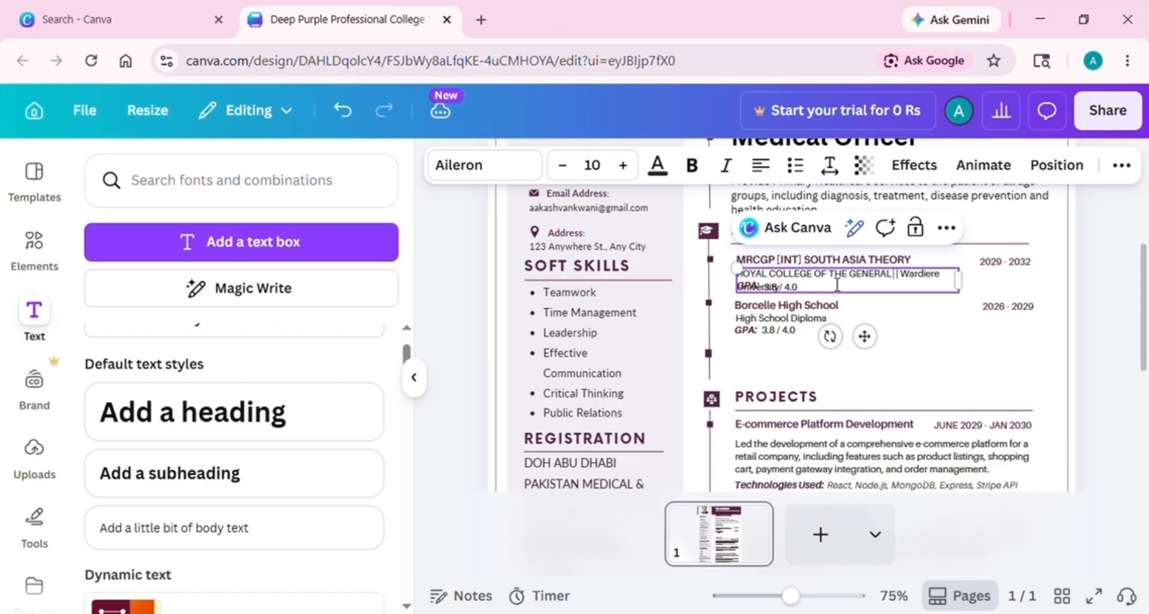
{"action": "type", "text": " PRACTI "}
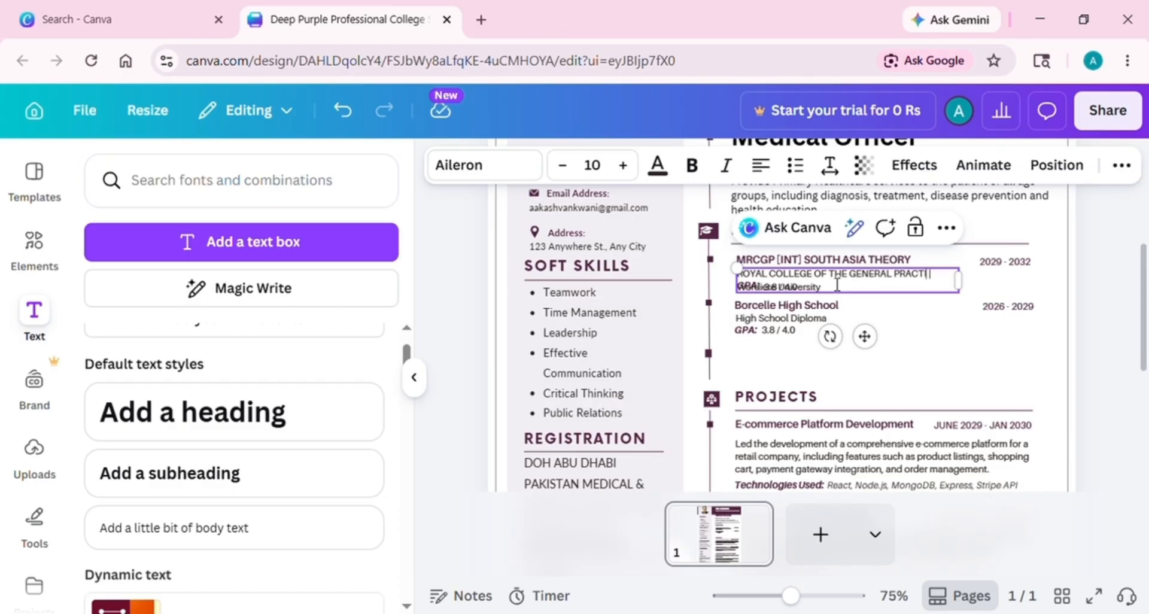
{"action": "type", "text": "TIONER | Wardiere Universit"}
{"action": "key", "text": "shift+End"}
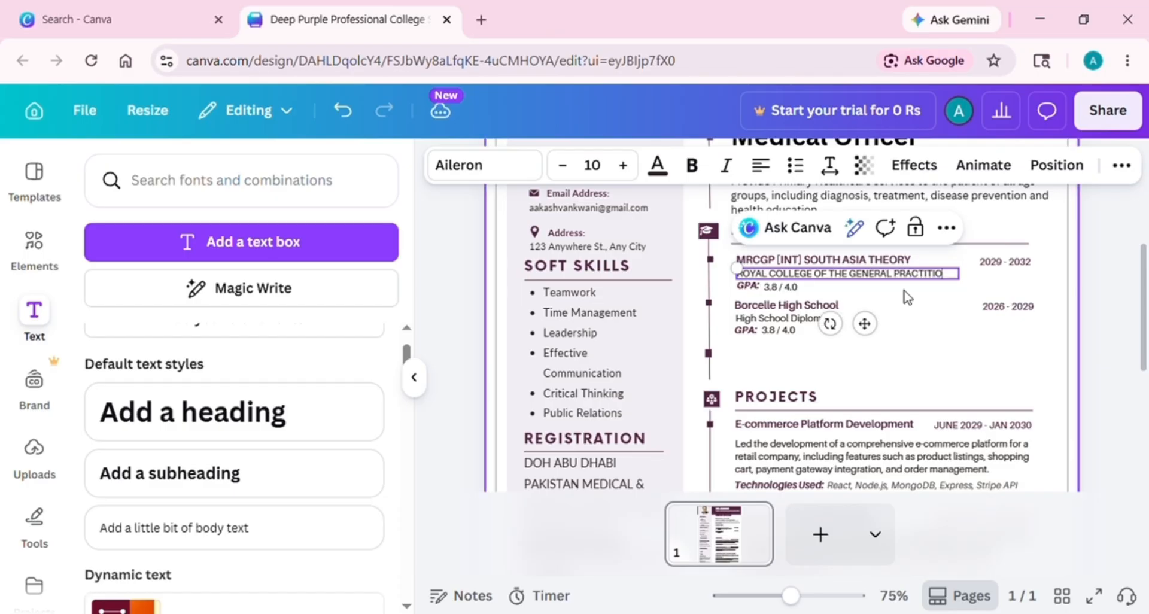
{"action": "key", "text": "Delete"}
{"action": "left_click_drag", "start_coordinate": [969, 292], "coordinate": [990, 293]}
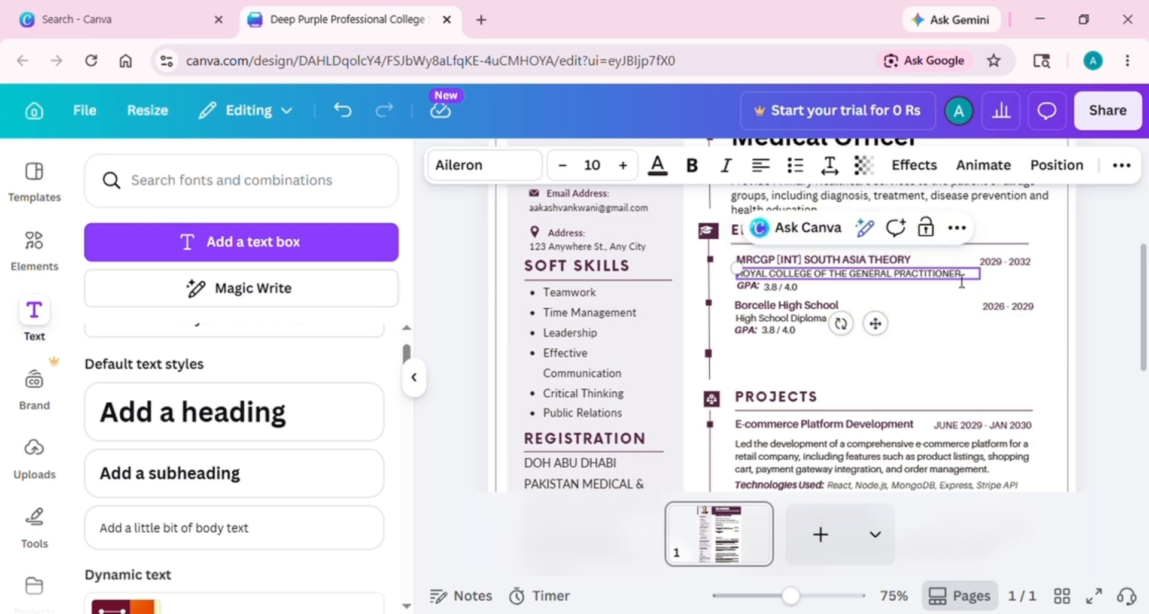
Delete the first entry's GPA line, add '(RCGP), UK' to the school, and retype its date
{"action": "left_click", "coordinate": [769, 287]}
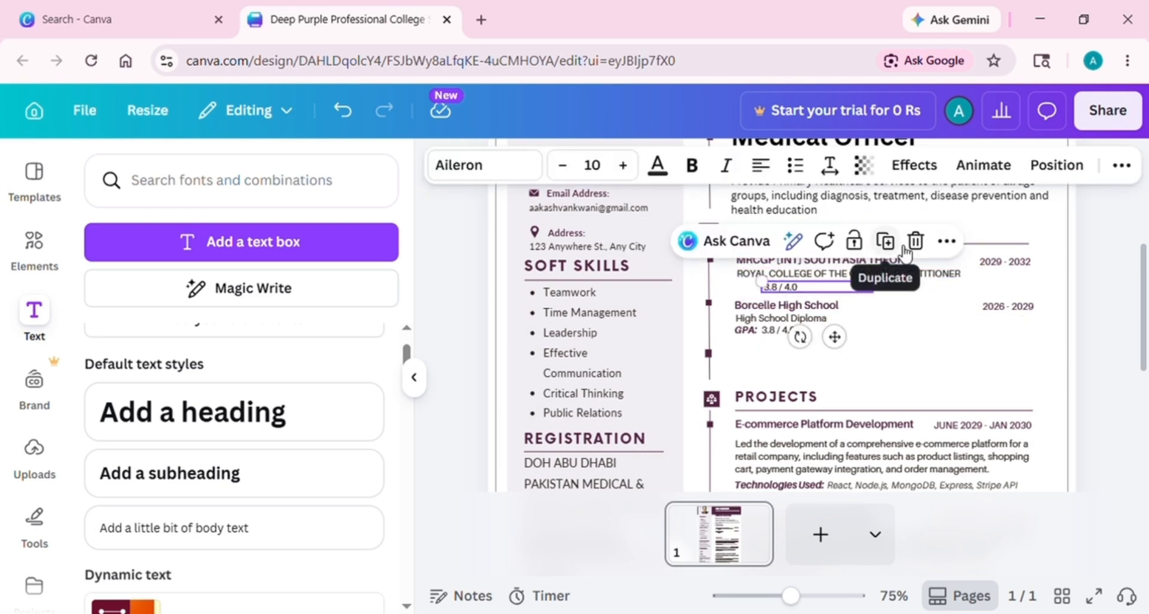
{"action": "left_click", "coordinate": [916, 239]}
{"action": "left_click", "coordinate": [960, 277]}
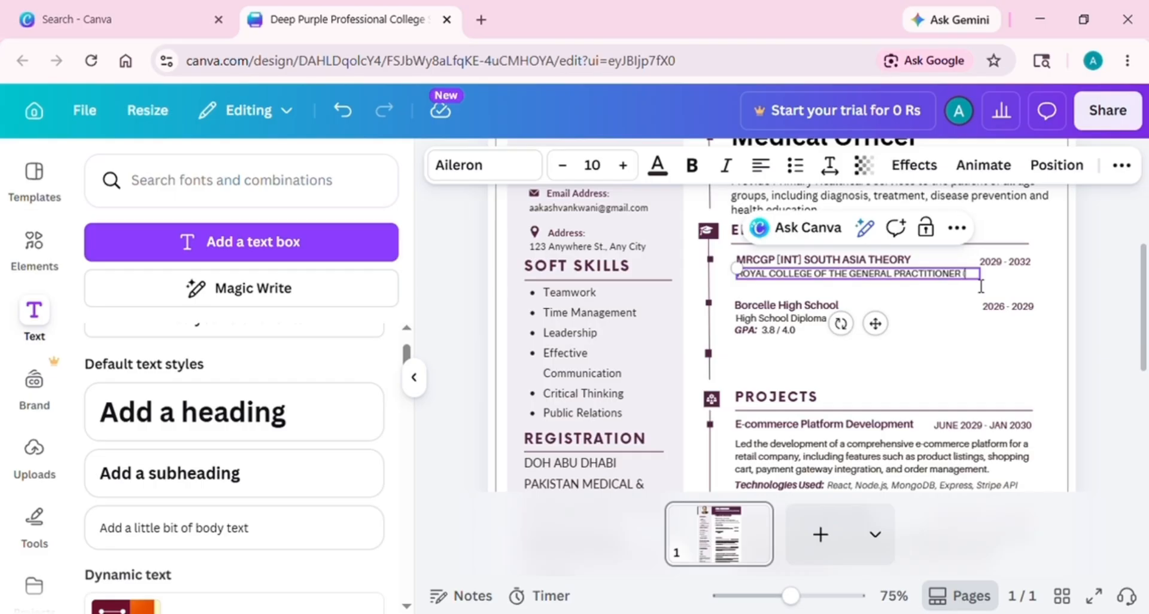
{"action": "type", "text": "CGP) UK"}
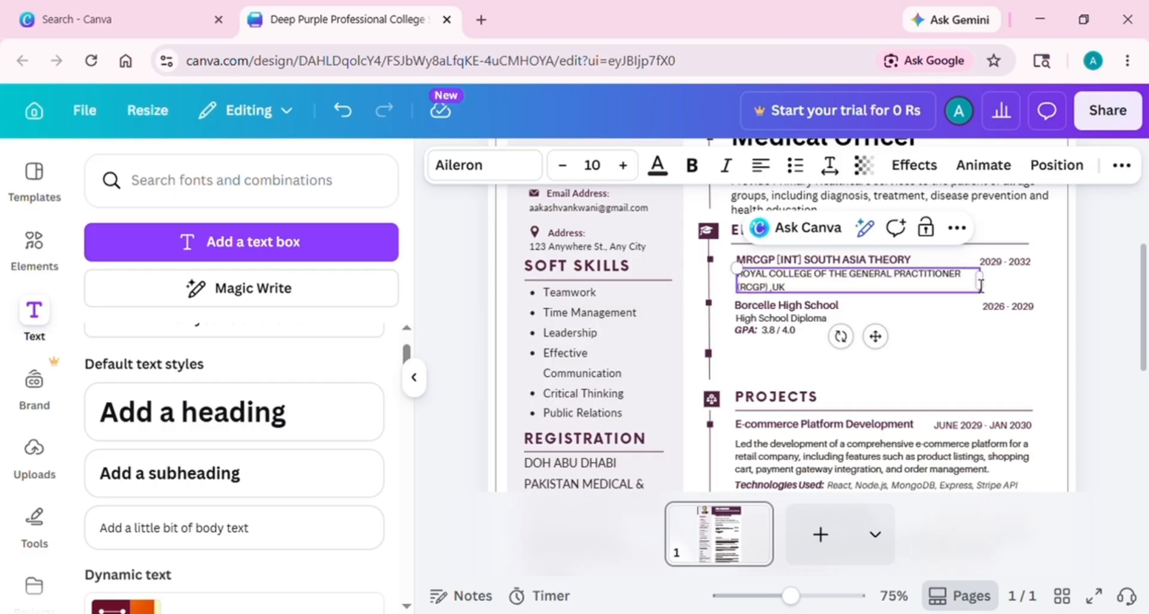
{"action": "left_click", "coordinate": [1025, 262]}
{"action": "double_click", "coordinate": [1024, 262]}
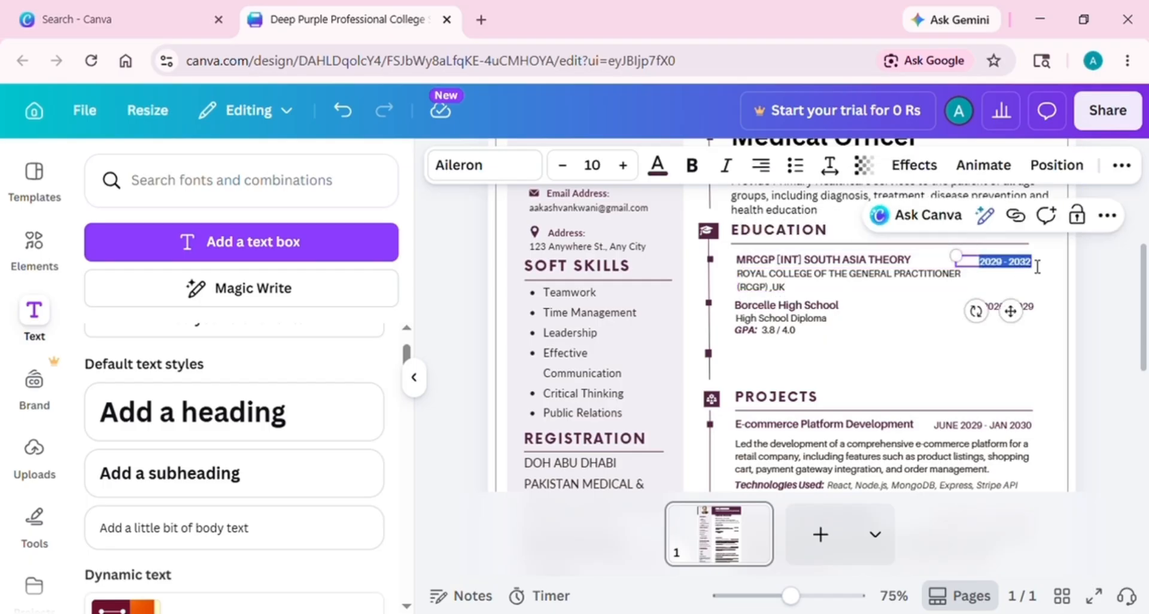
{"action": "type", "text": "20225"}
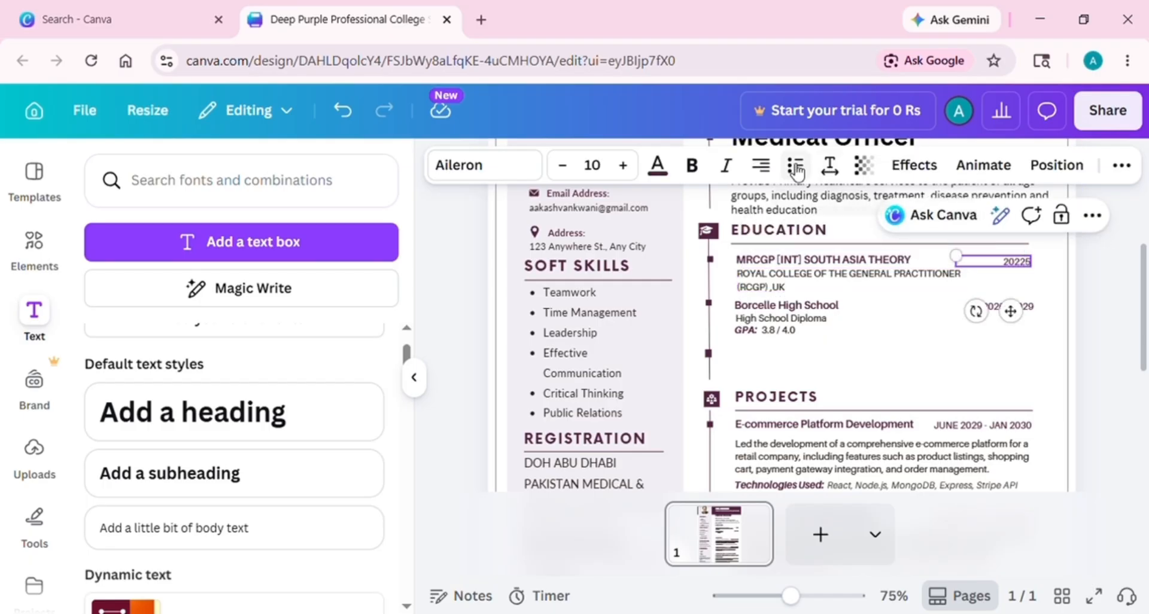
{"action": "left_click", "coordinate": [773, 171]}
{"action": "left_click", "coordinate": [859, 308]}
{"action": "double_click", "coordinate": [859, 308]}
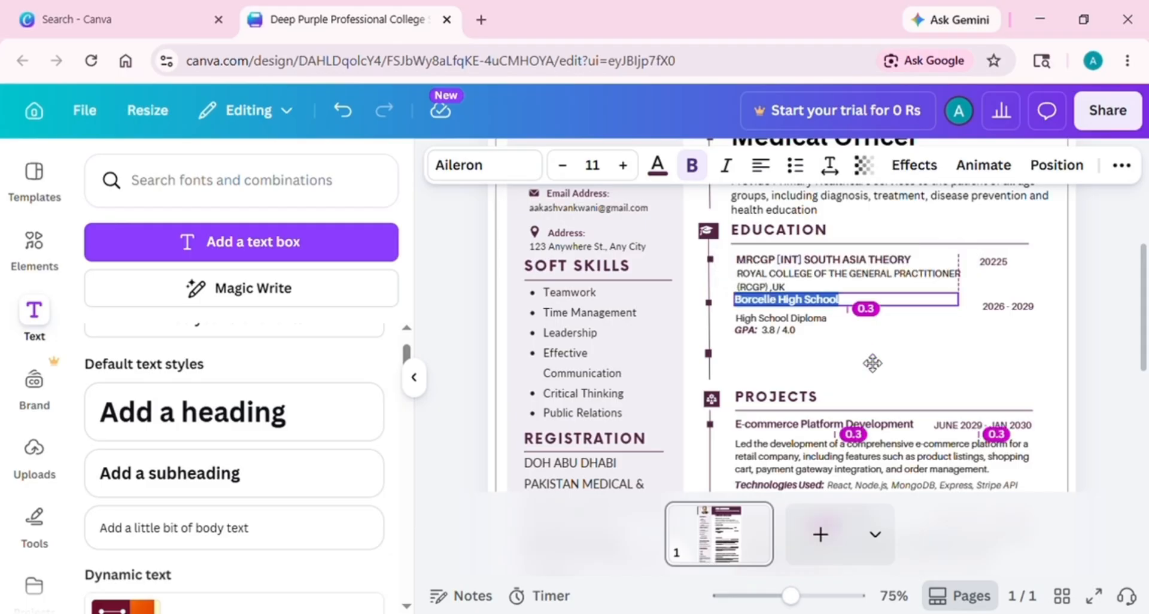
Rename the second entry MCPS FAMILY MEDICINE, COLLEGE OF PHYSICIAN & SURGEONS, PAKISTAN, with a centred 2025 date
{"action": "left_click", "coordinate": [833, 318]}
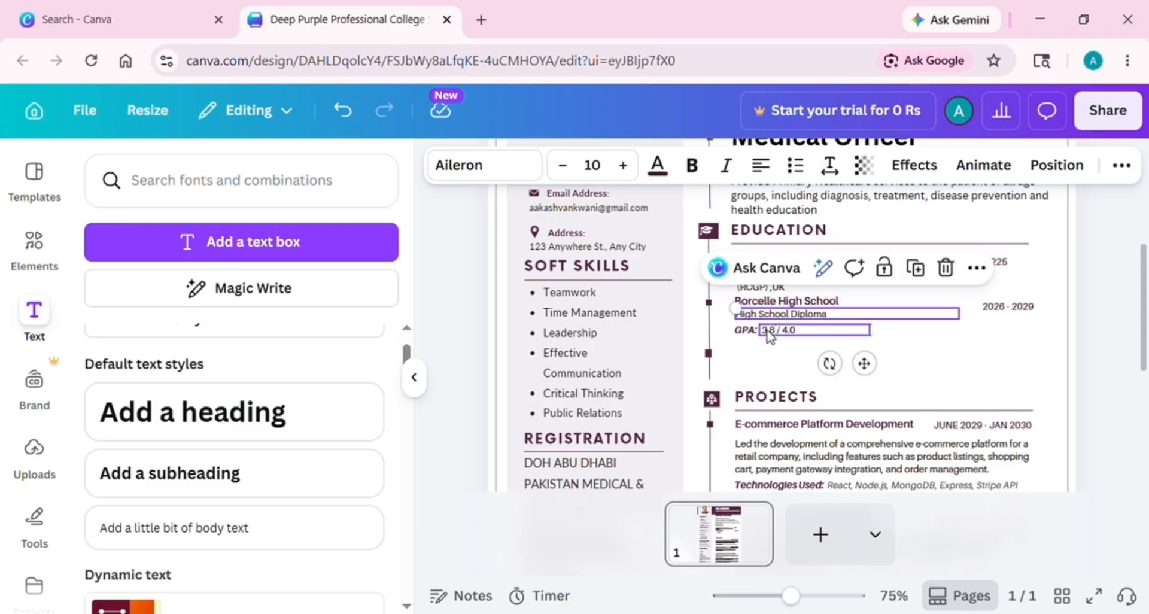
{"action": "left_click", "coordinate": [915, 284]}
{"action": "left_click_drag", "start_coordinate": [735, 301], "coordinate": [858, 312]}
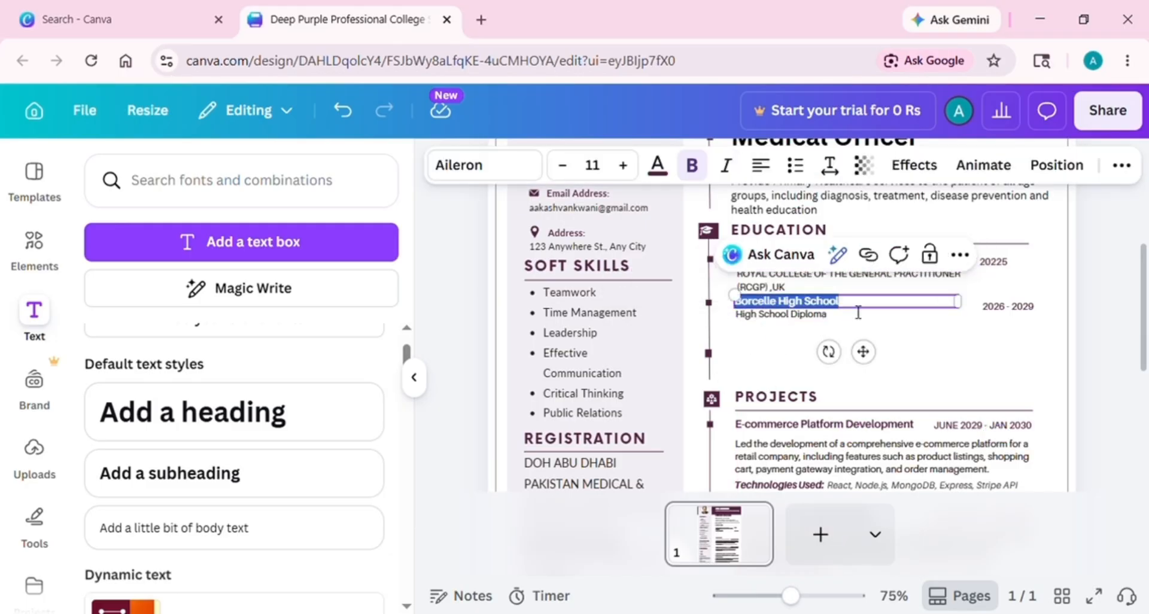
{"action": "type", "text": "MCPS FAMILY MEDICINE"}
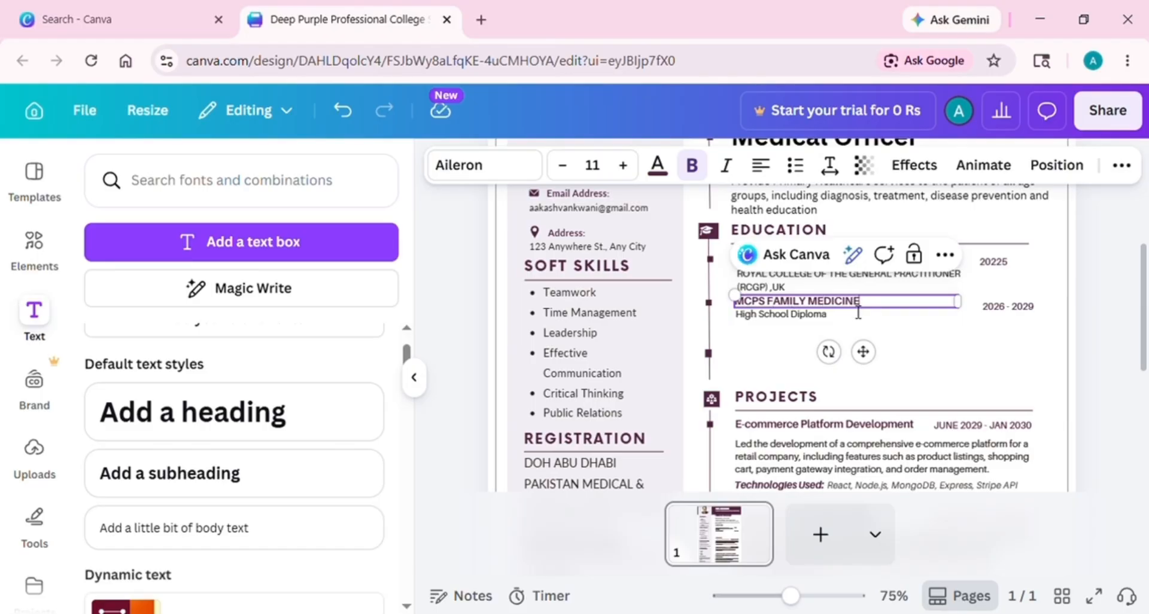
{"action": "triple_click", "coordinate": [829, 314]}
{"action": "type", "text": "COL"}
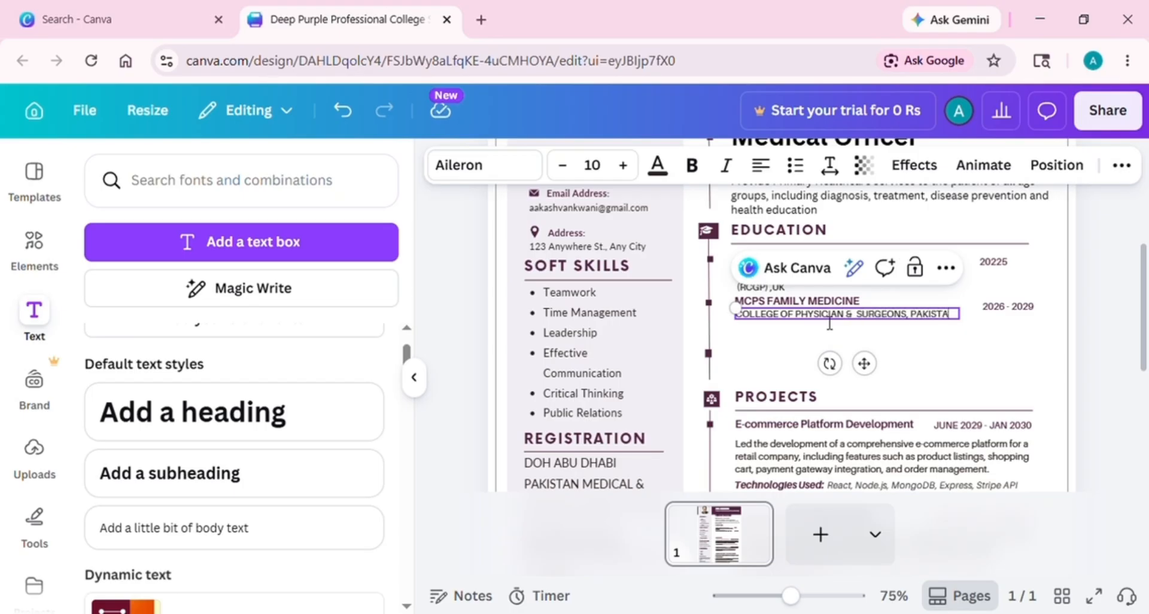
{"action": "left_click", "coordinate": [986, 307]}
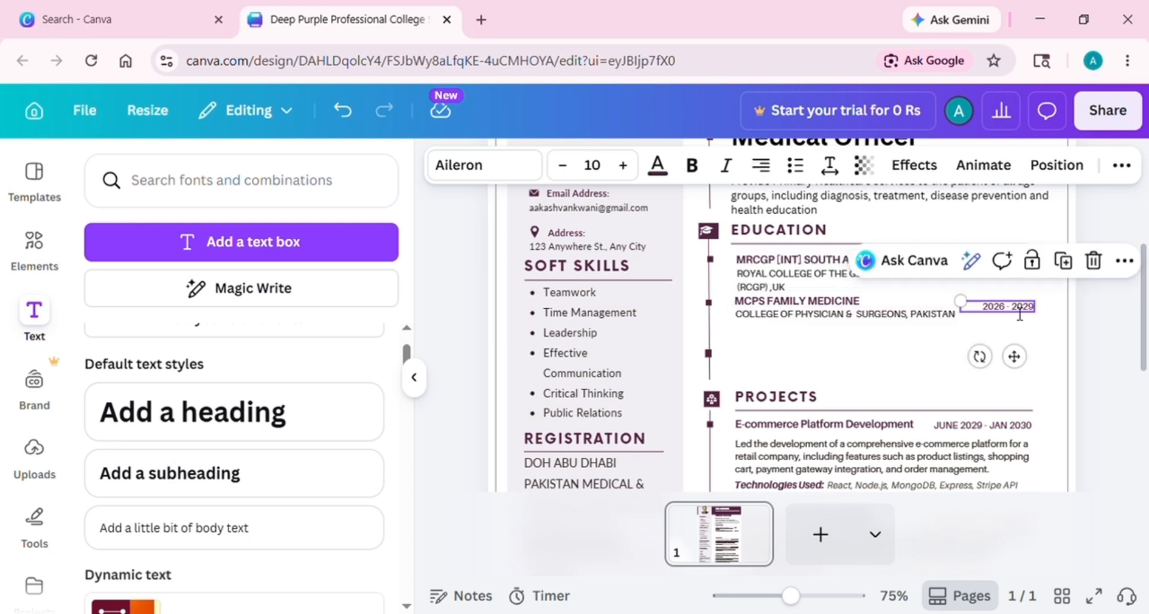
{"action": "left_click", "coordinate": [760, 165]}
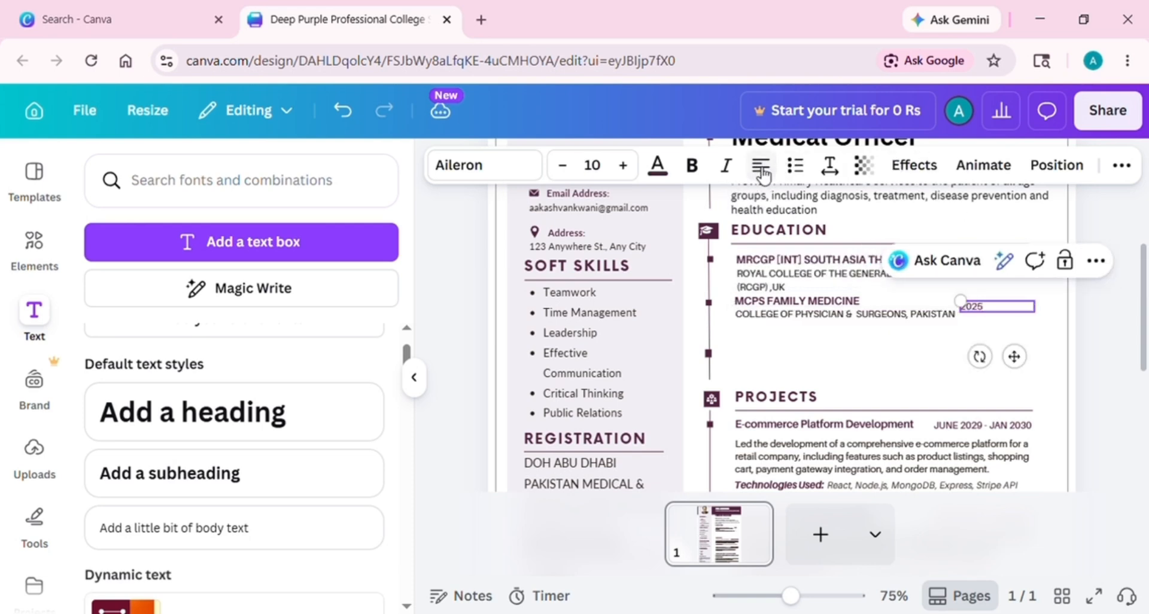
{"action": "left_click", "coordinate": [761, 165]}
{"action": "left_click", "coordinate": [795, 341]}
Duplicate the MCPS FAMILY MEDICINE heading below the college line and raise a timeline marker beside it
{"action": "left_click", "coordinate": [795, 306]}
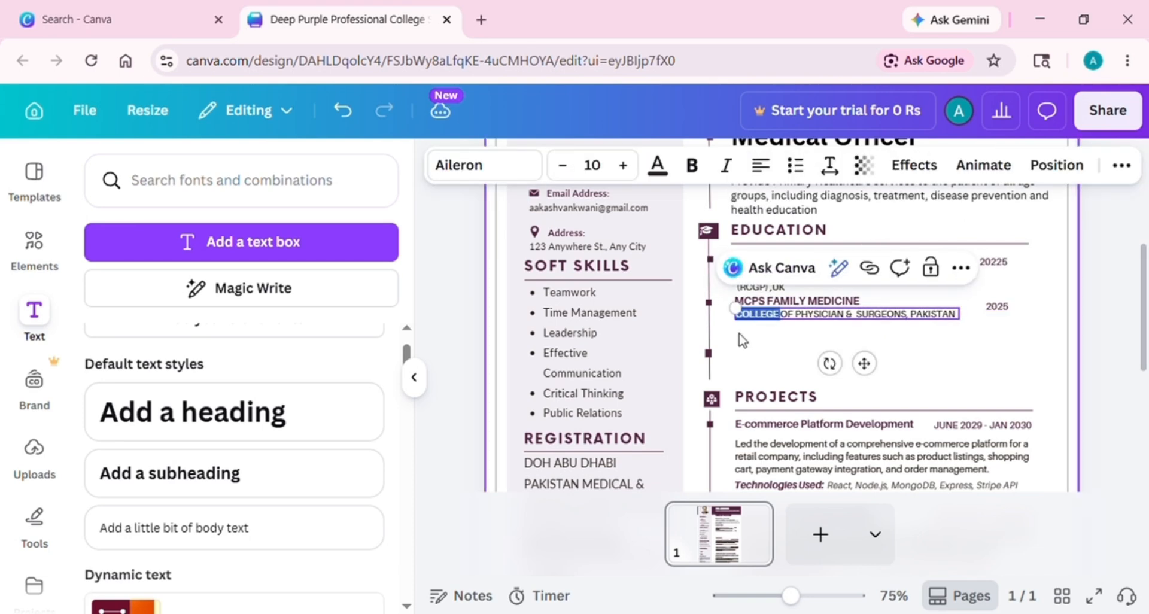
{"action": "left_click", "coordinate": [914, 254]}
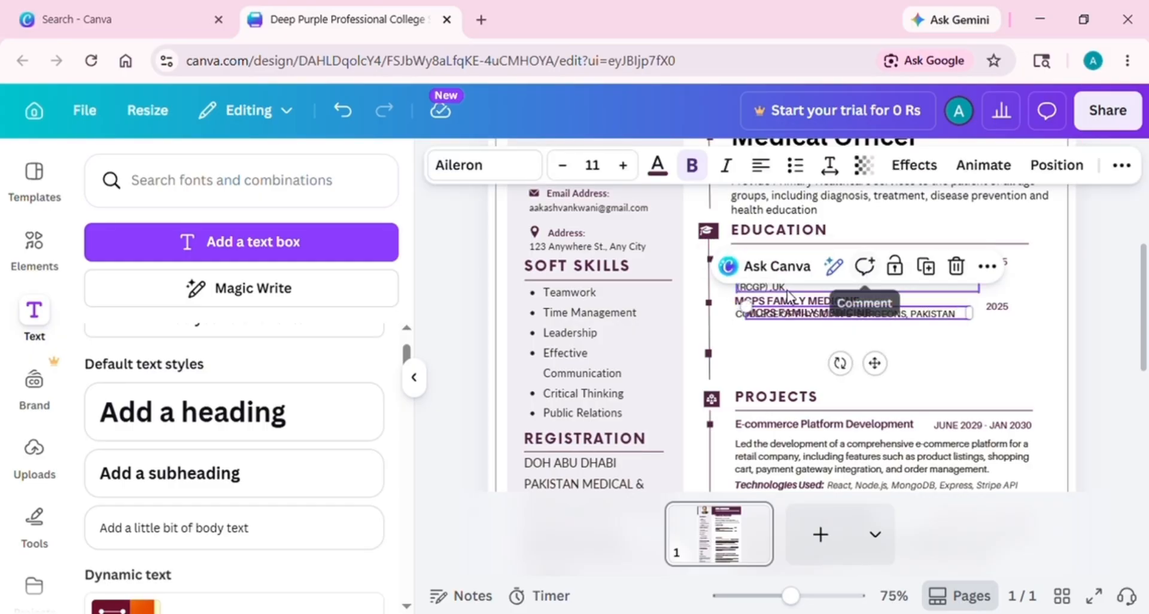
{"action": "left_click_drag", "start_coordinate": [875, 362], "coordinate": [863, 383]}
{"action": "left_click", "coordinate": [711, 357]}
{"action": "left_click_drag", "start_coordinate": [711, 357], "coordinate": [713, 340]}
{"action": "left_click", "coordinate": [877, 335]}
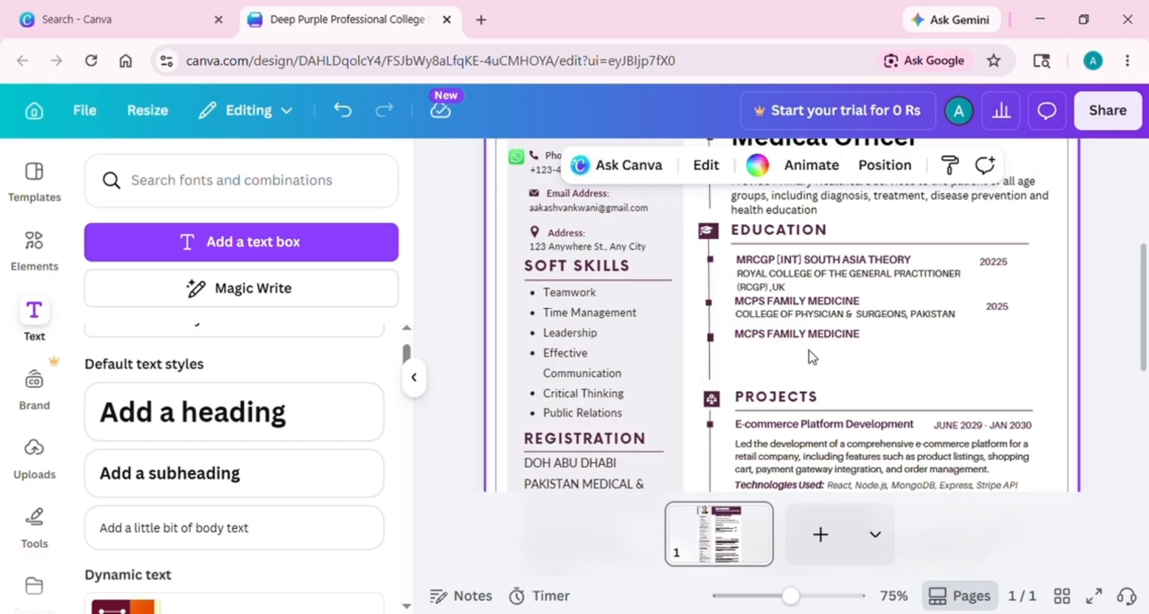
Turn the copied heading and college line into MASTER OF SCIENCE IN PUBLIC HEALTH at Ziauddin
{"action": "double_click", "coordinate": [876, 334]}
{"action": "left_click", "coordinate": [897, 317]}
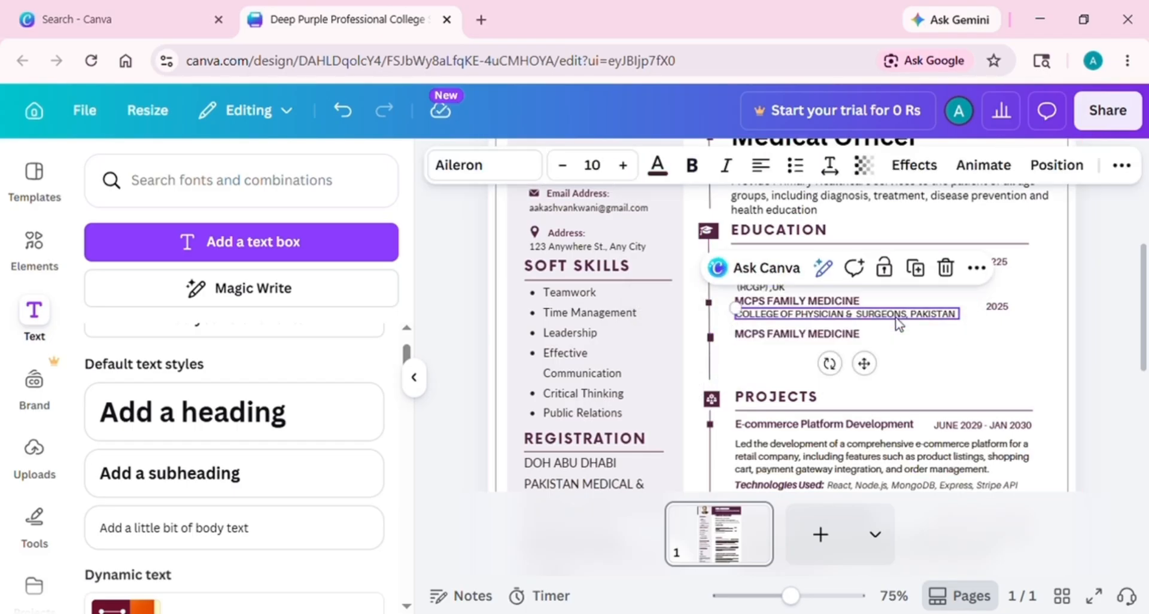
{"action": "left_click_drag", "start_coordinate": [864, 362], "coordinate": [876, 386]}
{"action": "left_click", "coordinate": [898, 334]}
{"action": "double_click", "coordinate": [898, 334]}
{"action": "type", "text": "MASTER OF SCIENCE IN PUBLIC"}
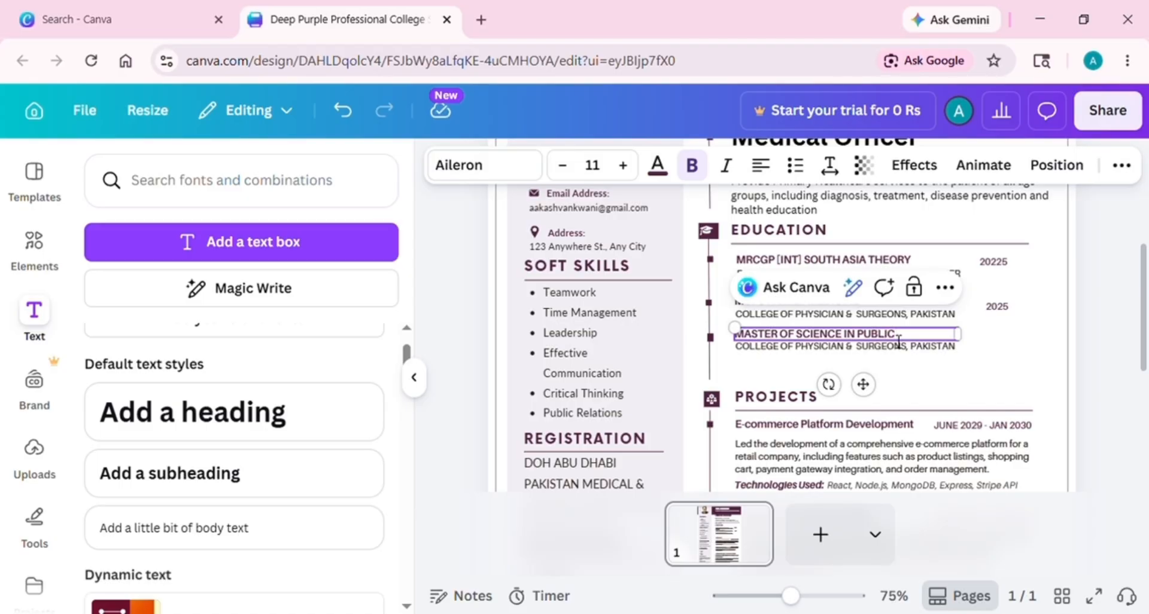
{"action": "double_click", "coordinate": [864, 358]}
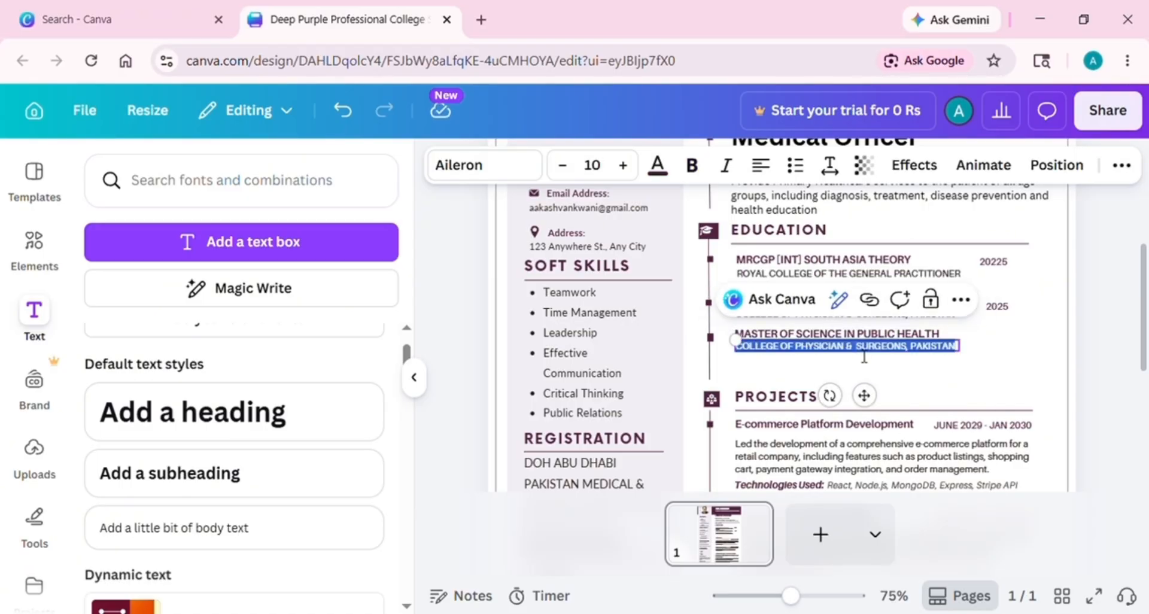
{"action": "type", "text": "FAC"}
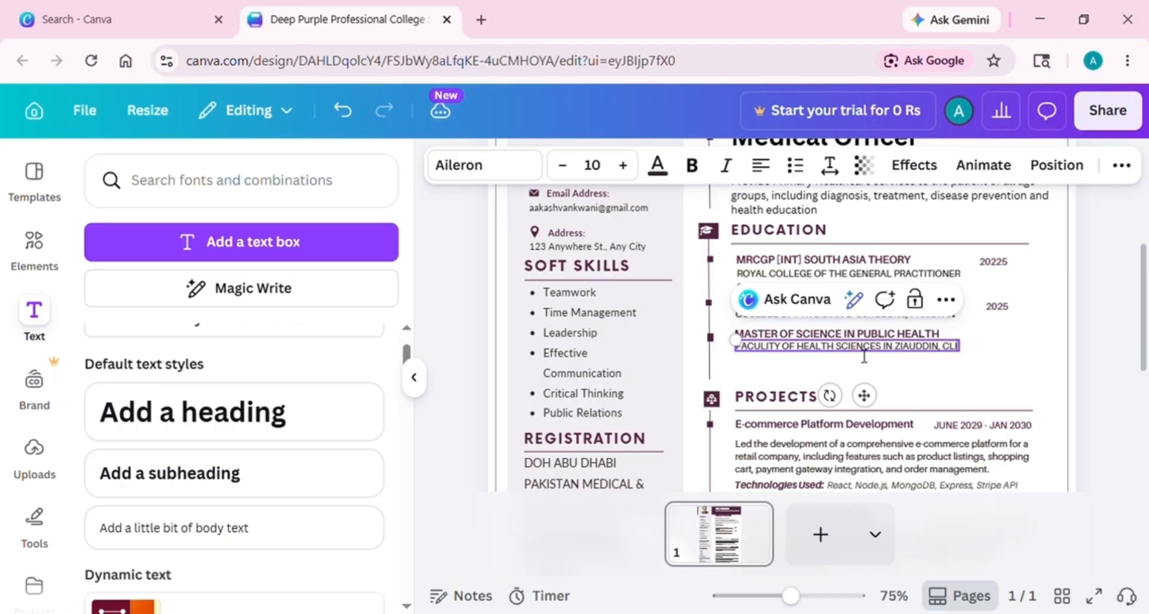
{"action": "type", "text": "FTON CAMPUS KARACHI PAKISTAN"}
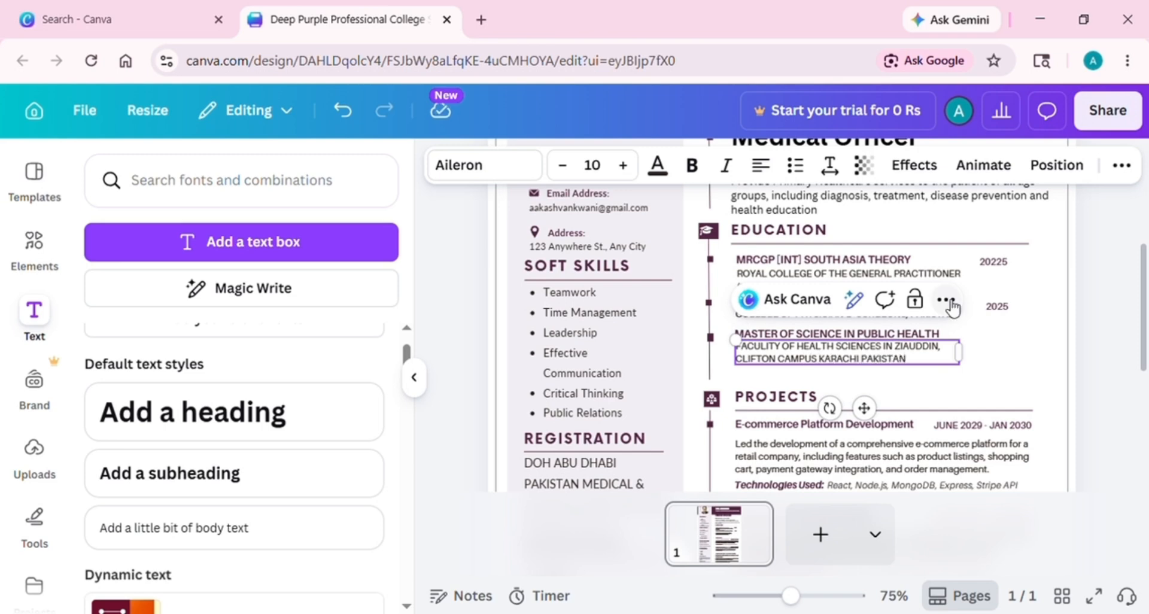
Copy the 2025 date into the Master of Science row and correct the first entry's date to 2025
{"action": "left_click", "coordinate": [997, 306]}
{"action": "left_click_drag", "start_coordinate": [997, 305], "coordinate": [1026, 390]}
{"action": "key", "text": "Return"}
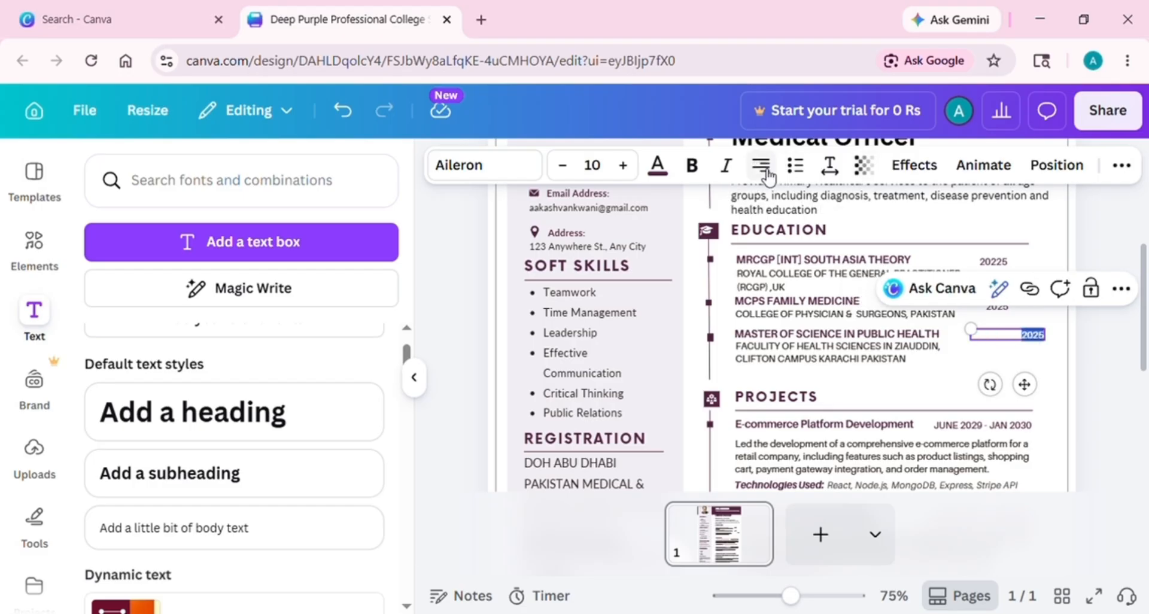
{"action": "left_click", "coordinate": [1017, 261]}
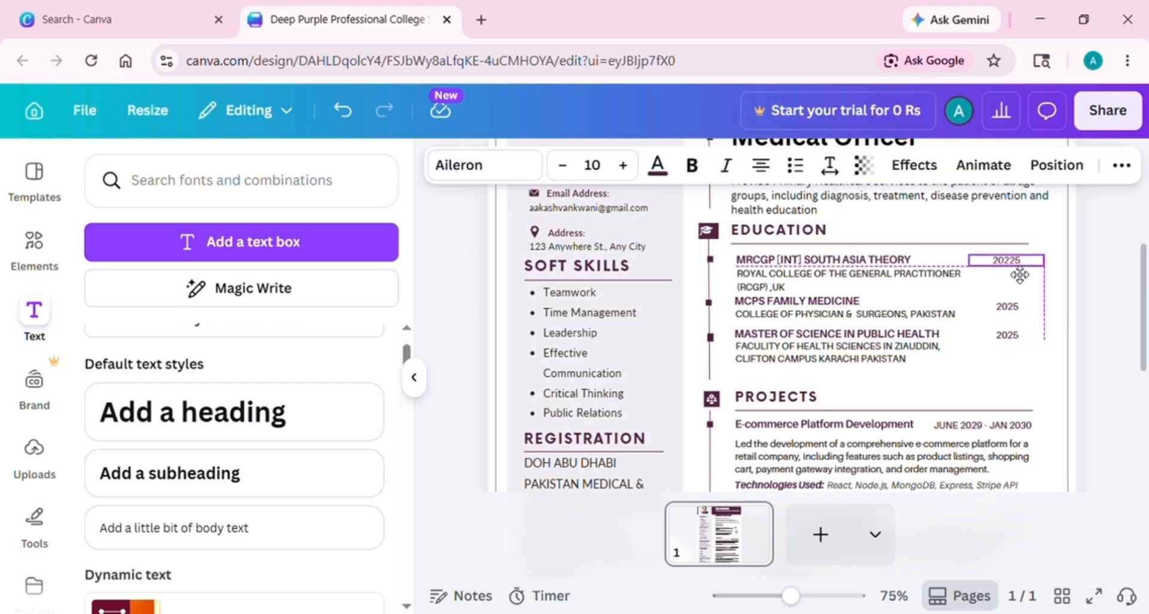
{"action": "double_click", "coordinate": [1018, 262]}
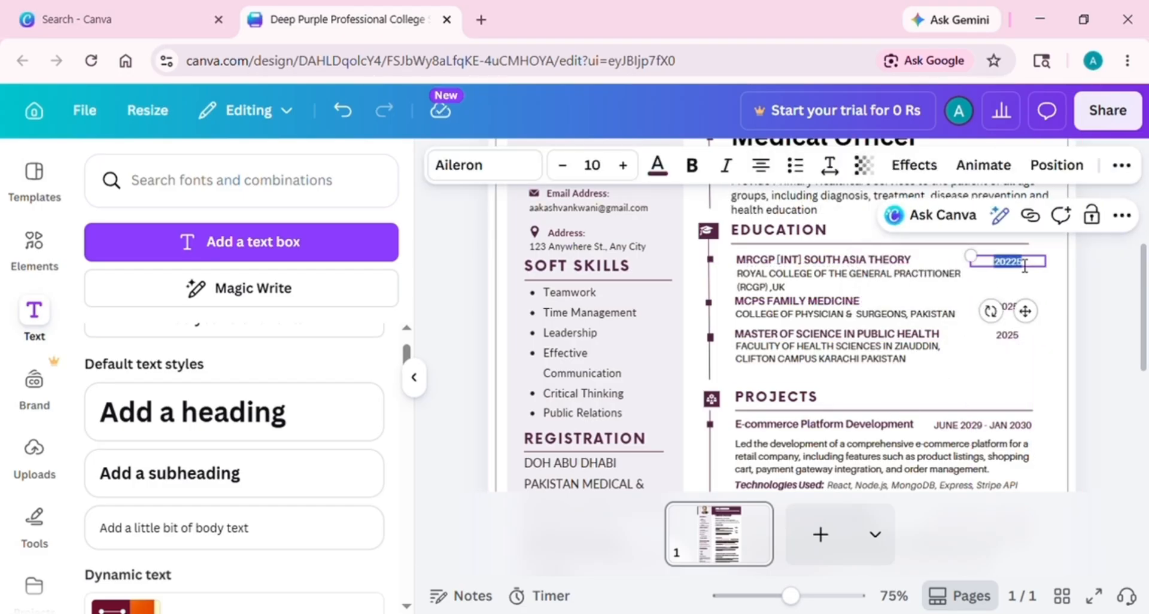
{"action": "left_click", "coordinate": [1024, 265]}
{"action": "left_click", "coordinate": [980, 358]}
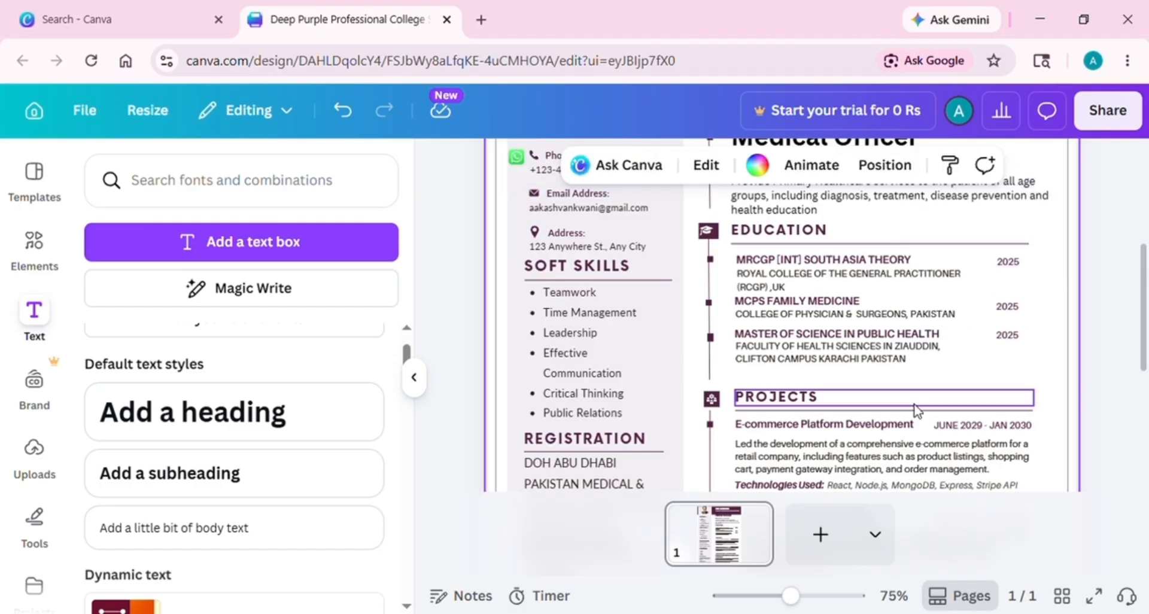
Add a timeline bullet on the Education line just above PROJECTS
{"action": "left_click", "coordinate": [717, 344]}
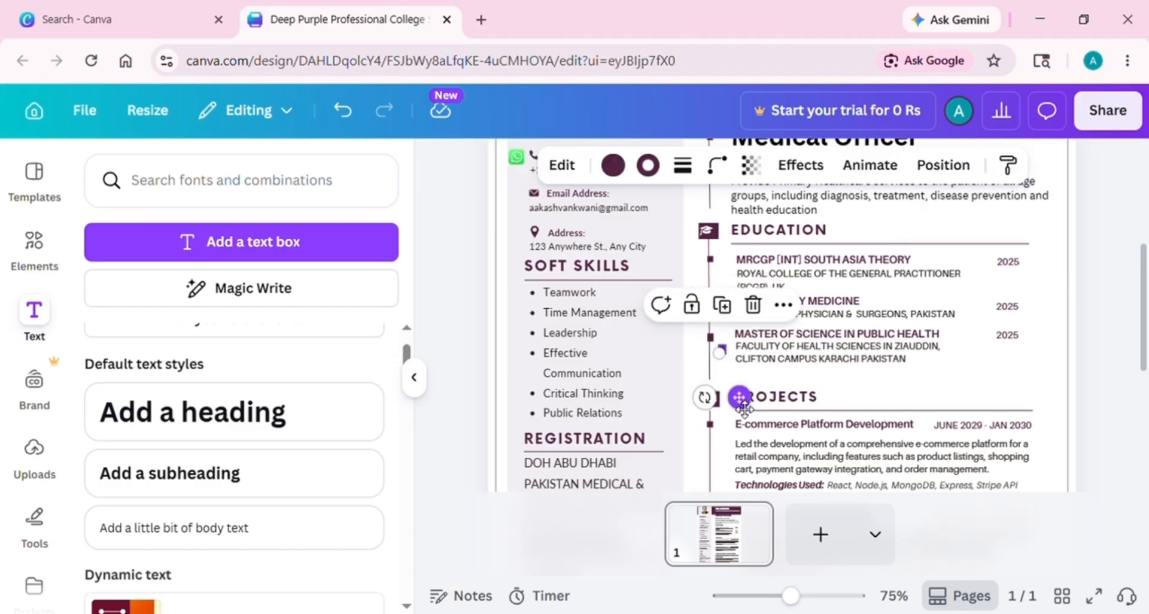
{"action": "left_click_drag", "start_coordinate": [744, 408], "coordinate": [736, 433]}
{"action": "left_click", "coordinate": [778, 383]}
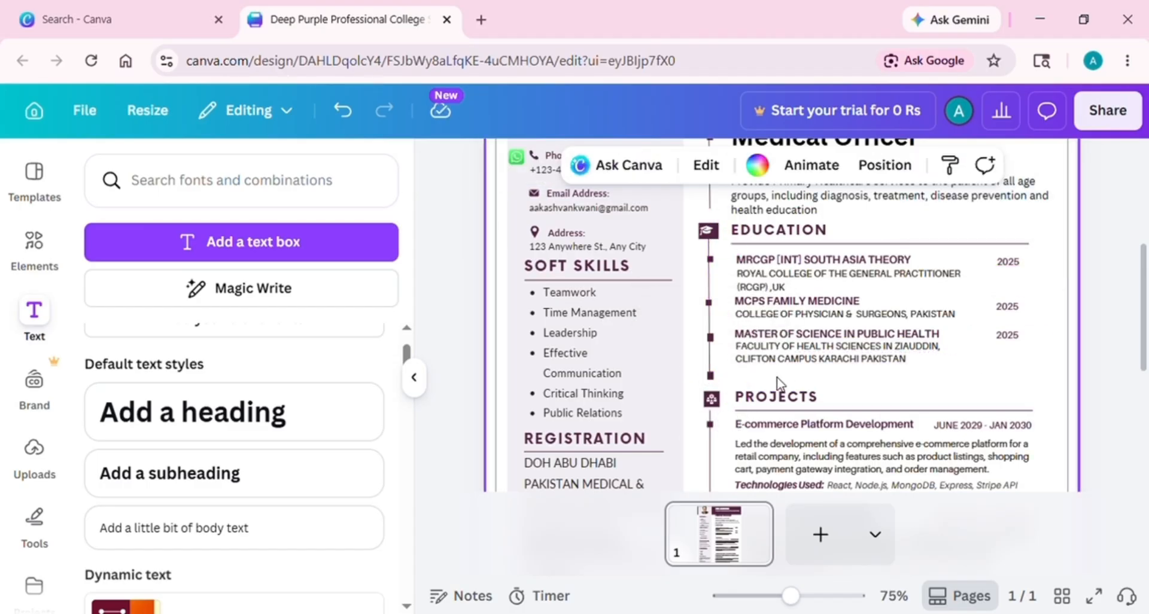
{"action": "left_click", "coordinate": [838, 333]}
Duplicate the Master of Science heading below it as MBBS and move the PROJECTS icon down
{"action": "key", "text": "ctrl+d"}
{"action": "left_click_drag", "start_coordinate": [877, 395], "coordinate": [874, 441]}
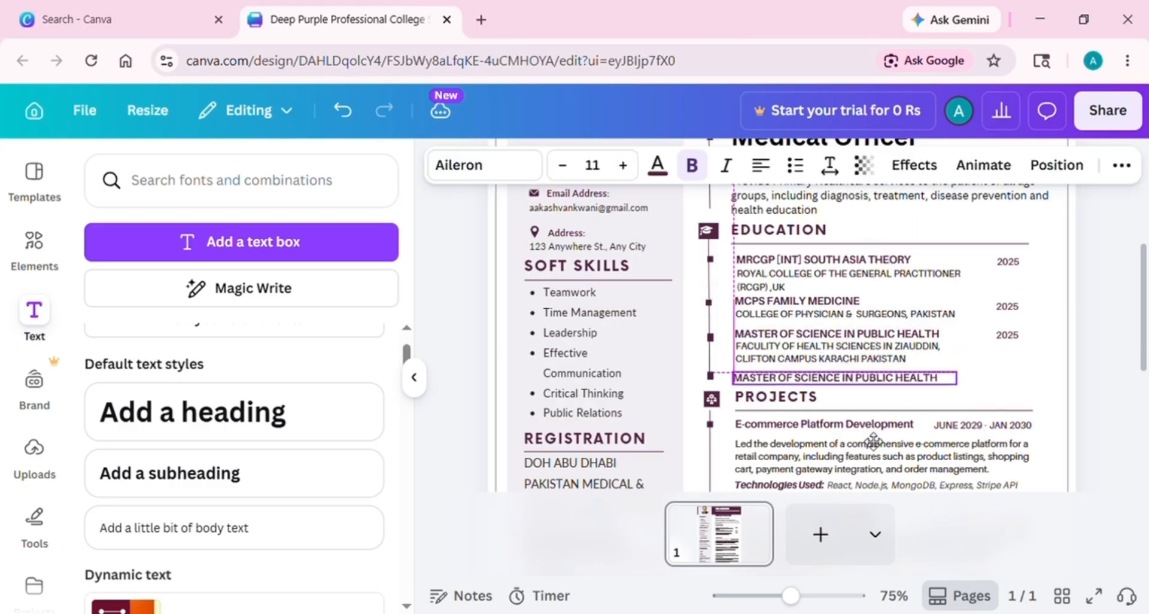
{"action": "double_click", "coordinate": [944, 375]}
{"action": "type", "text": "MBBS"}
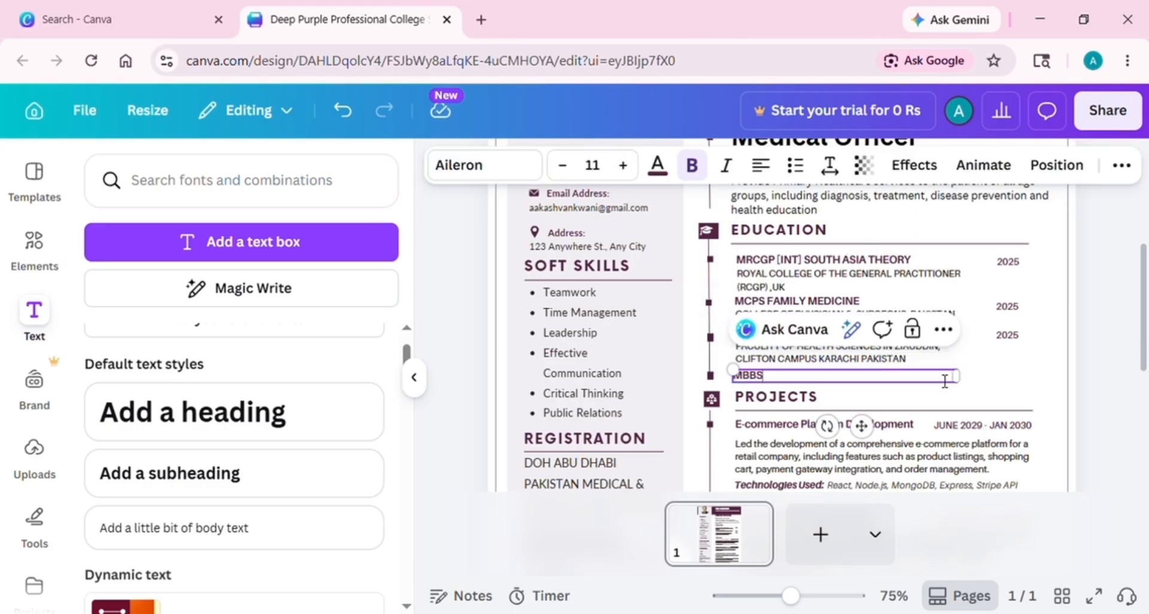
{"action": "left_click", "coordinate": [786, 409]}
{"action": "left_click", "coordinate": [711, 399]}
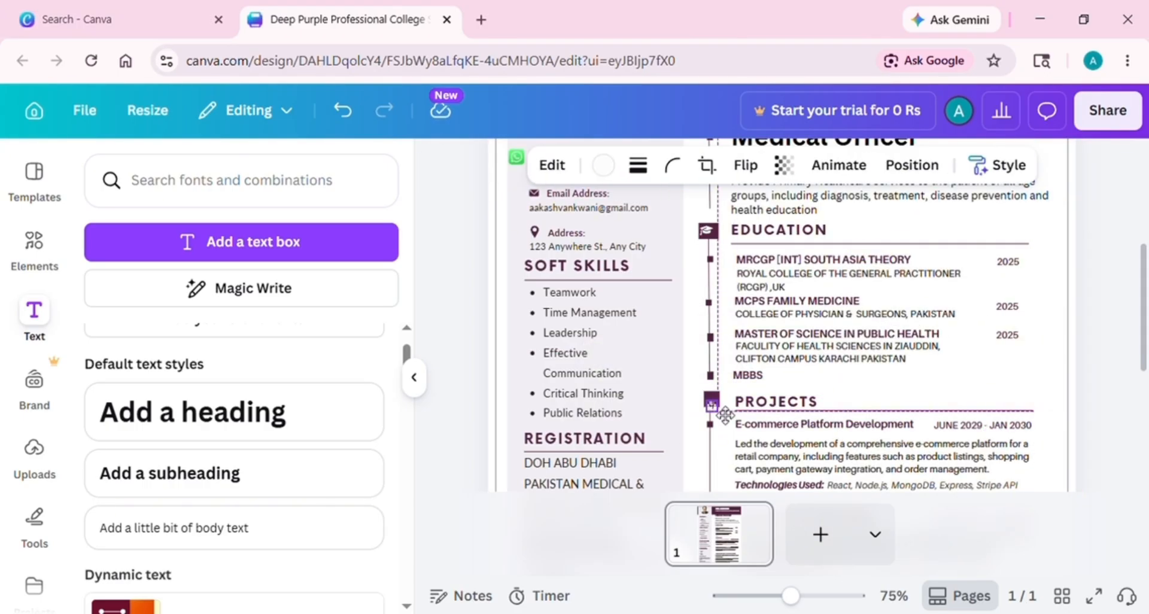
{"action": "mouse_move", "coordinate": [713, 401]}
{"action": "left_mouse_down"}
{"action": "mouse_move", "coordinate": [721, 412]}
{"action": "mouse_move", "coordinate": [778, 410]}
{"action": "left_mouse_up"}
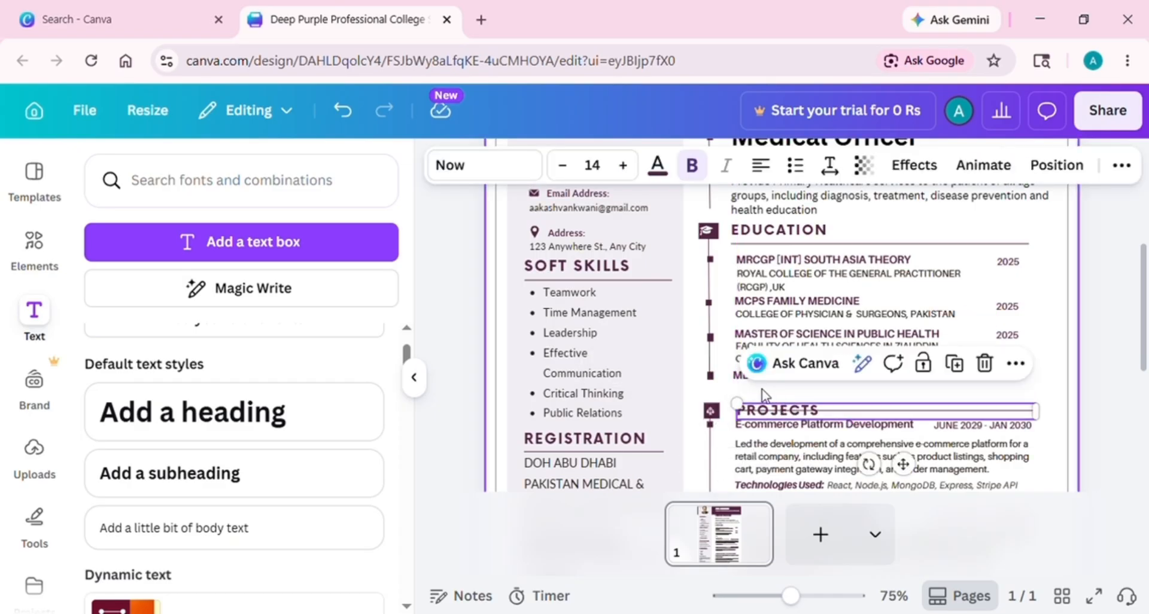
{"action": "left_click", "coordinate": [804, 360]}
Add a line below MBBS reading LIAQUAT UNIVERSITY OF MEDICAL & HEALTH SCIENCES
{"action": "key", "text": "ctrl+d"}
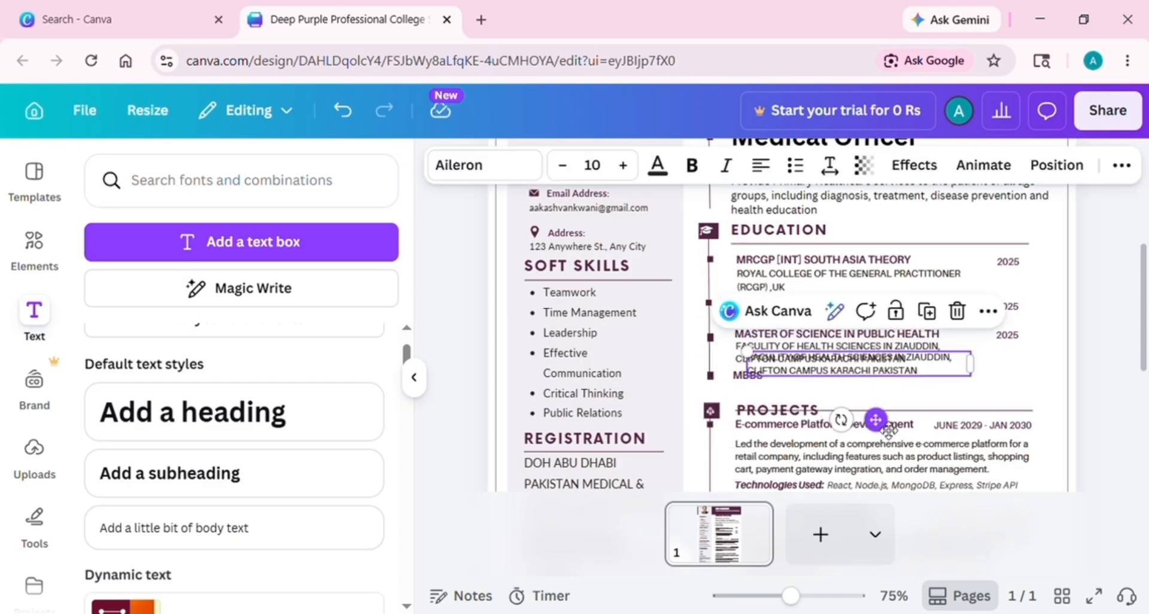
{"action": "left_click_drag", "start_coordinate": [888, 430], "coordinate": [875, 457]}
{"action": "double_click", "coordinate": [898, 390]}
{"action": "key", "text": "BackSpace"}
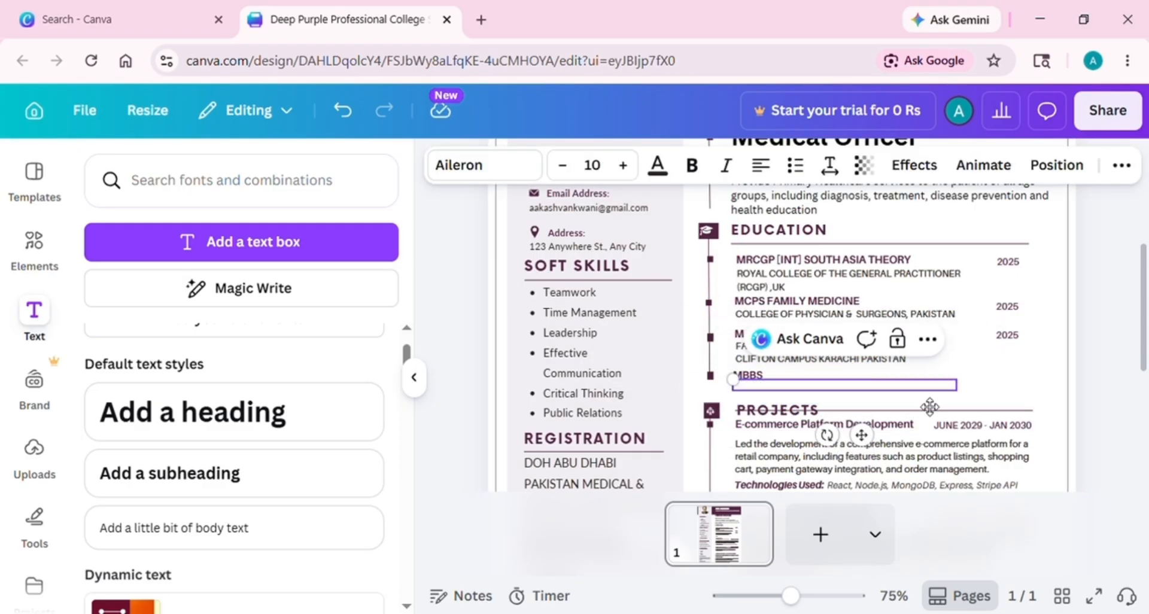
{"action": "type", "text": "LIAQUAT UNIVERSITY OF MEDICAL"}
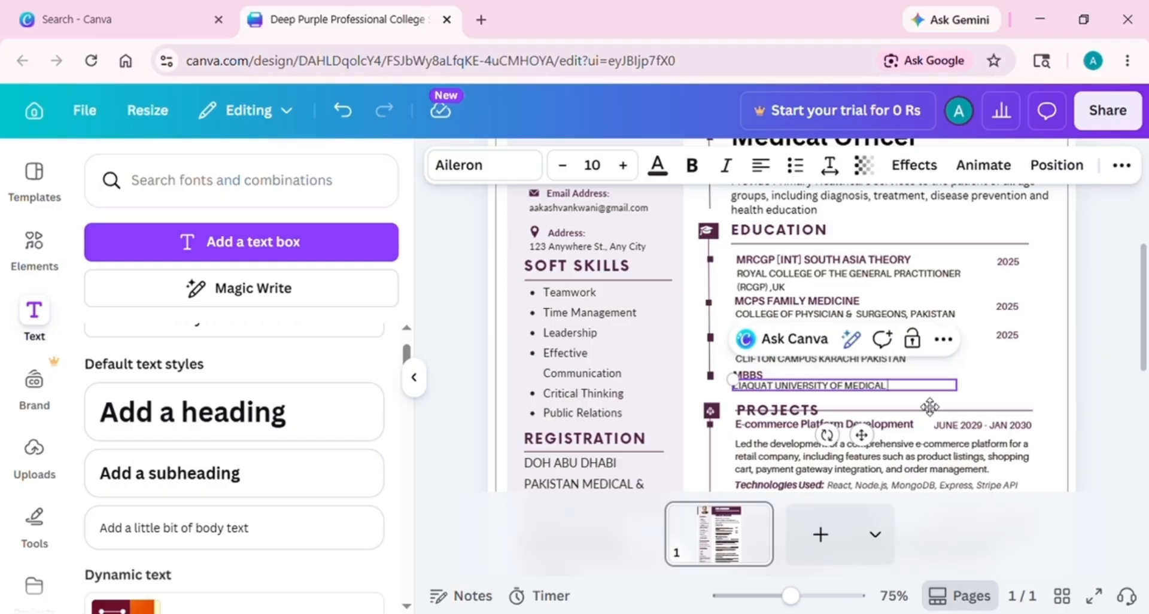
{"action": "type", "text": "& HEALTH SCIENCES, JAMSHORO, SINDH, PAKISTAN"}
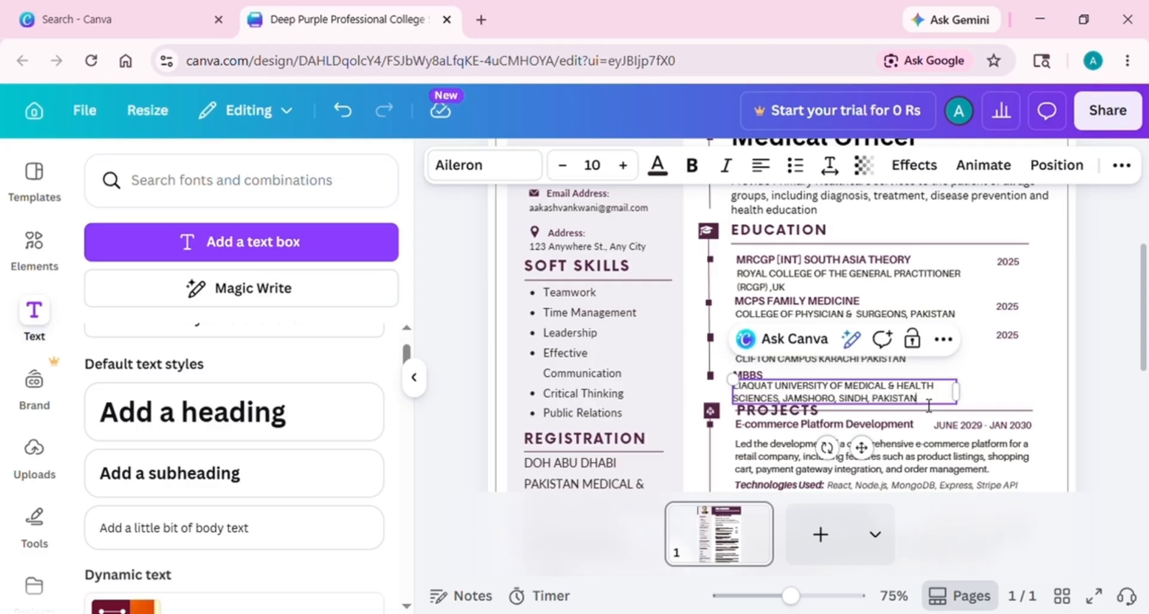
{"action": "left_click", "coordinate": [976, 374]}
Copy the 2025 date beside the MBBS entry and change it to 2011
{"action": "left_click", "coordinate": [1006, 338]}
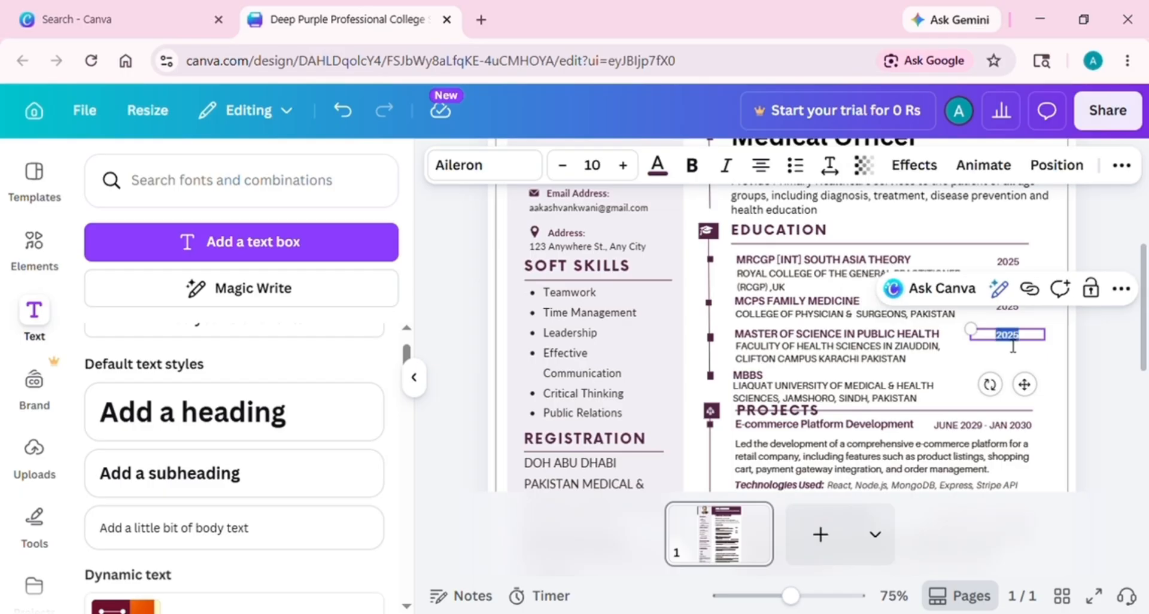
{"action": "left_click", "coordinate": [1006, 340]}
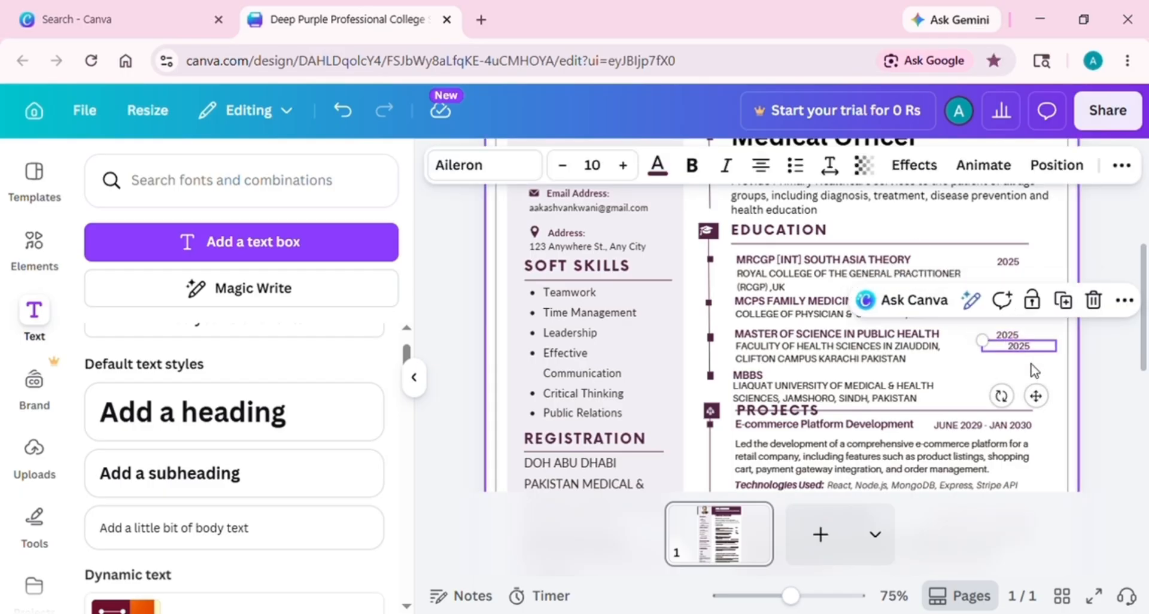
{"action": "left_click_drag", "start_coordinate": [1007, 340], "coordinate": [1015, 391]}
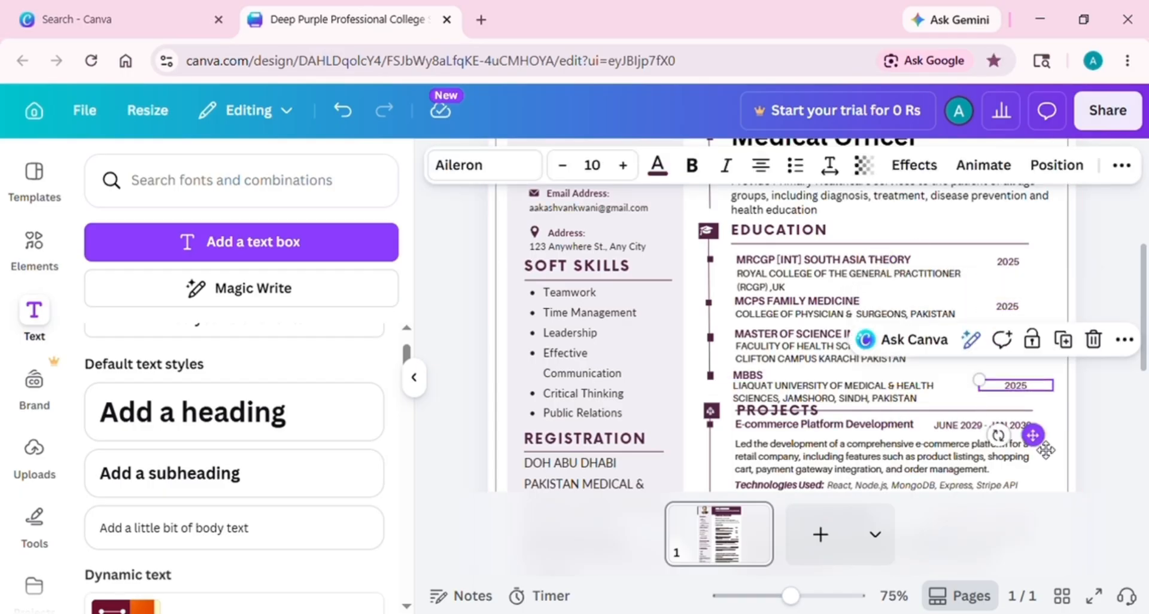
{"action": "double_click", "coordinate": [1019, 386]}
{"action": "type", "text": "2011-201"}
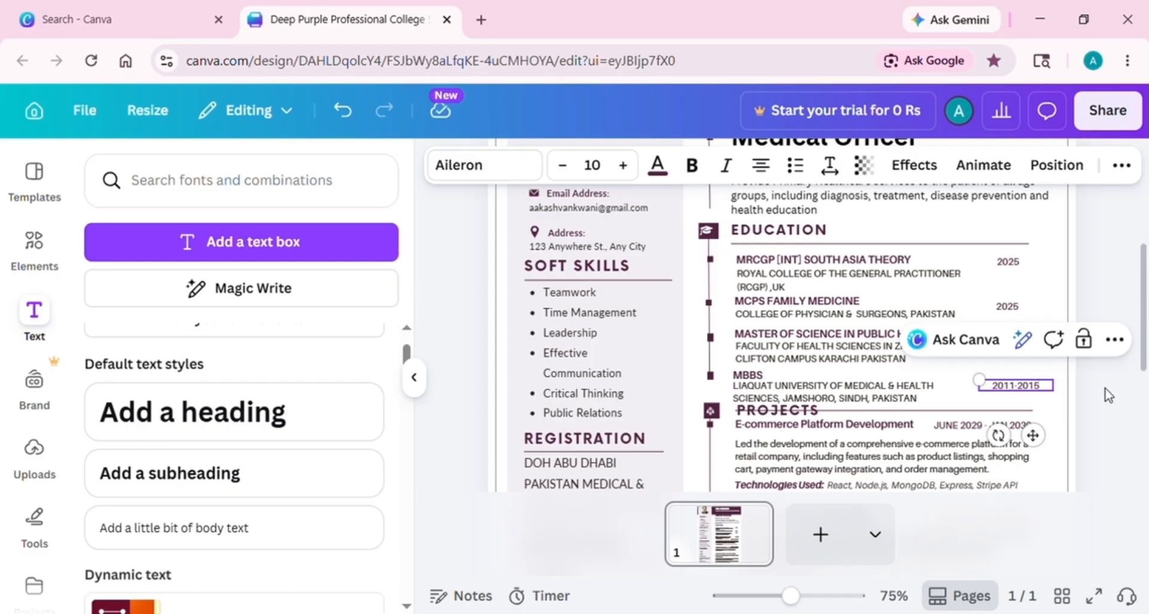
Finish the MBBS date as 2011-2015 and review the Projects section text for replacement
{"action": "left_click", "coordinate": [1109, 395]}
{"action": "scroll", "coordinate": [958, 359], "scroll_direction": "down", "scroll_amount": 3}
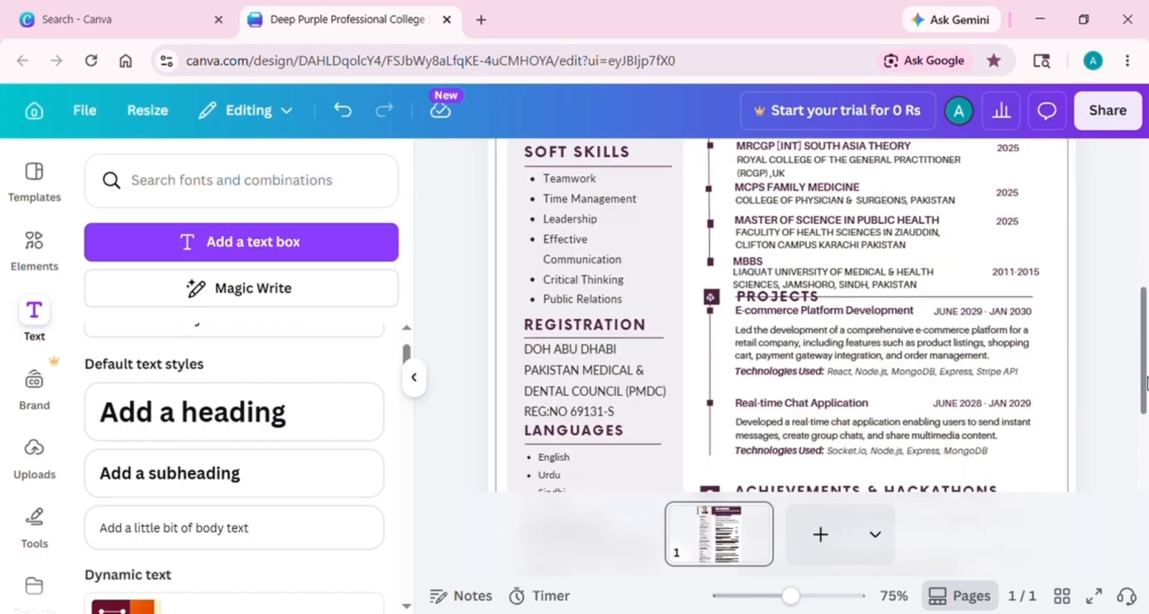
{"action": "left_click", "coordinate": [813, 335]}
{"action": "left_click", "coordinate": [814, 356]}
{"action": "scroll", "coordinate": [1090, 333], "scroll_direction": "down", "scroll_amount": 1}
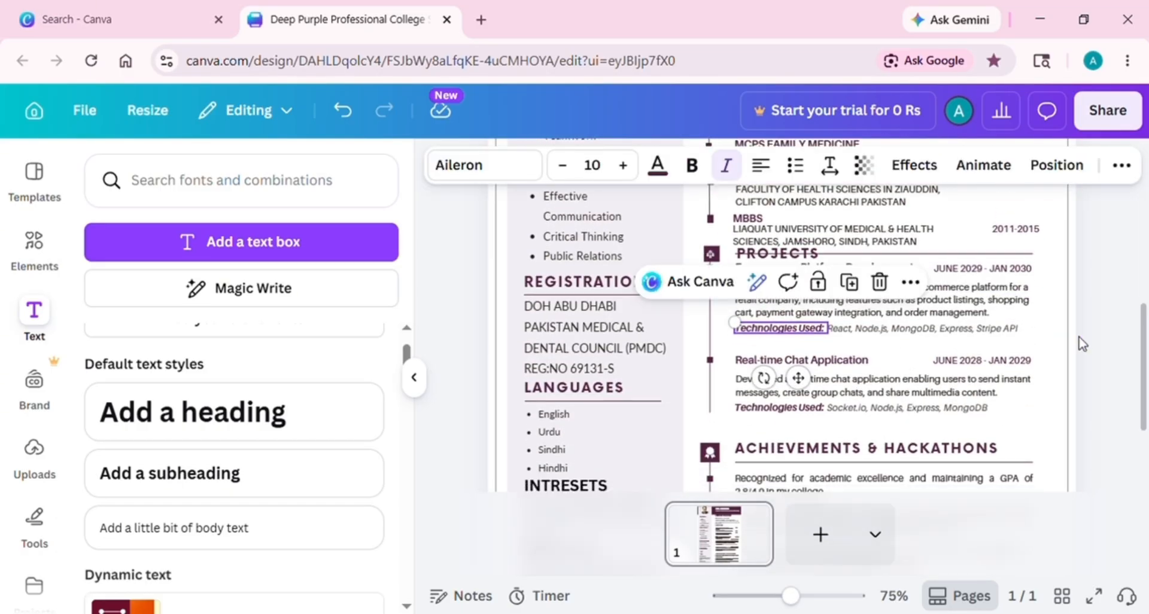
{"action": "scroll", "coordinate": [1107, 341], "scroll_direction": "up", "scroll_amount": 3}
{"action": "left_click", "coordinate": [1144, 353]}
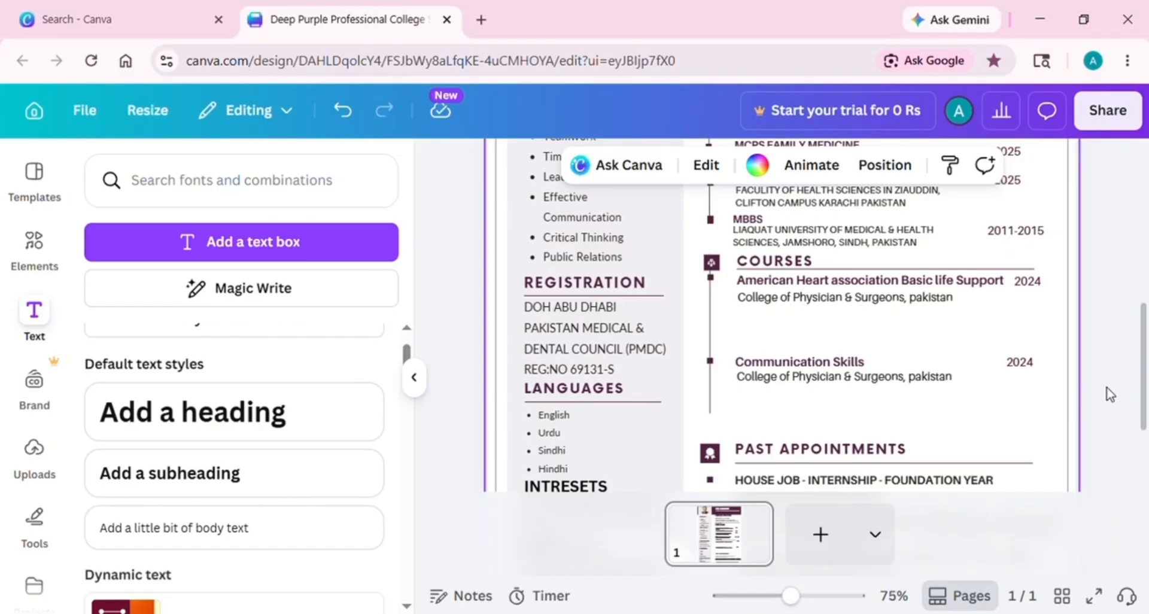
{"action": "scroll", "coordinate": [1146, 368], "scroll_direction": "down", "scroll_amount": 2}
{"action": "scroll", "coordinate": [1146, 407], "scroll_direction": "up", "scroll_amount": 2}
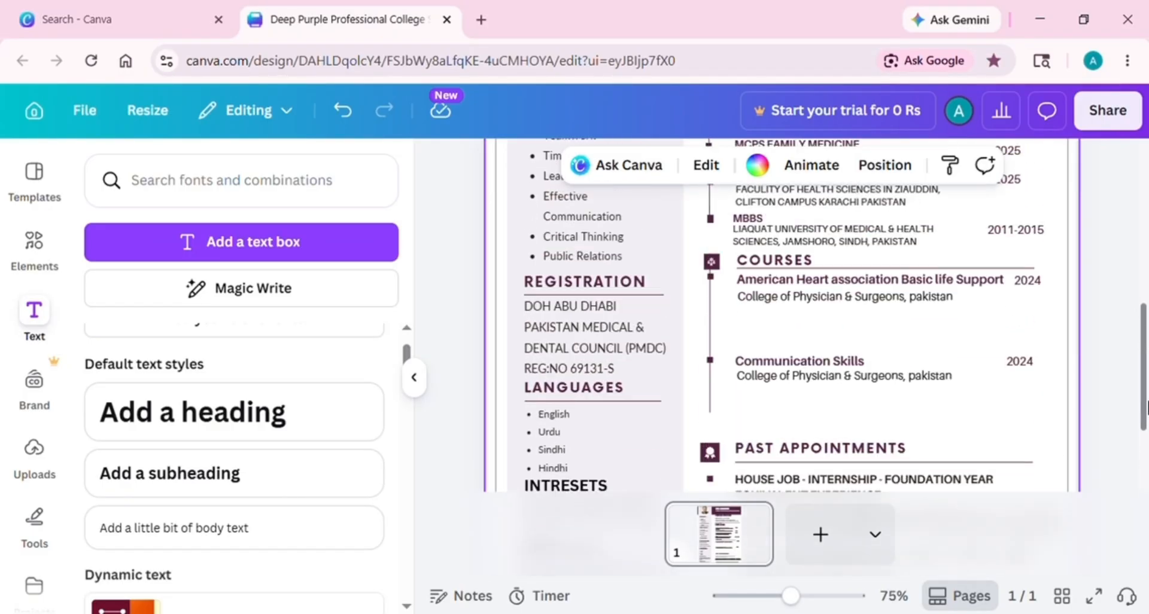
{"action": "scroll", "coordinate": [1147, 449], "scroll_direction": "down", "scroll_amount": 2}
{"action": "scroll", "coordinate": [1147, 449], "scroll_direction": "up", "scroll_amount": 5}
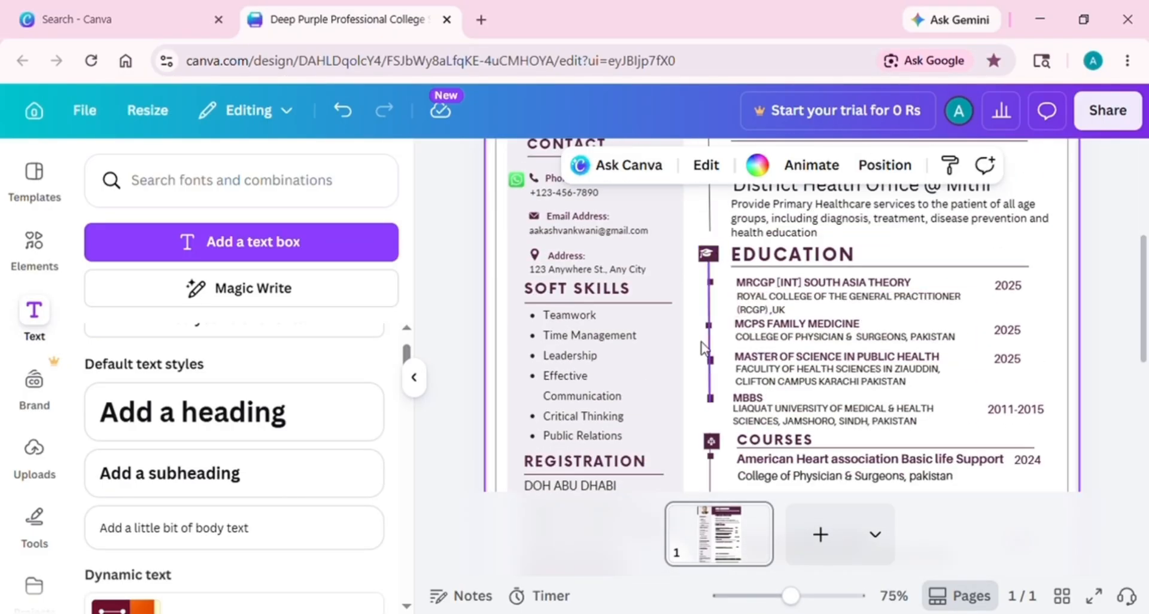
Search Elements for 'SKILLS' and add the solid black gear icon to the page
{"action": "left_click", "coordinate": [34, 240]}
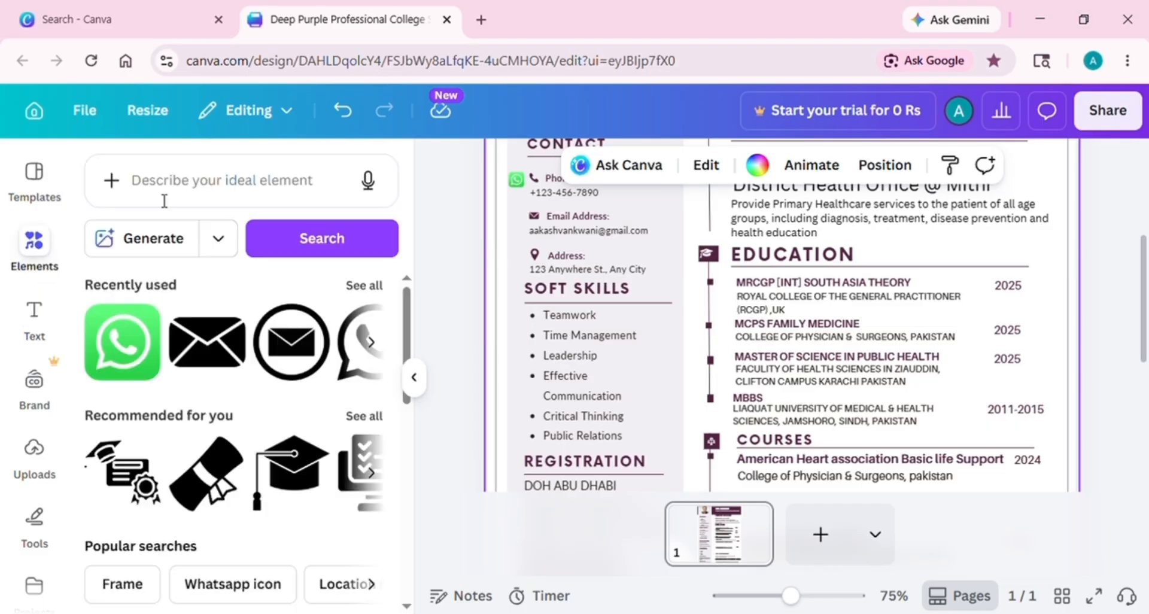
{"action": "left_click", "coordinate": [185, 193]}
{"action": "type", "text": "SKILLS"}
{"action": "left_click", "coordinate": [220, 395]}
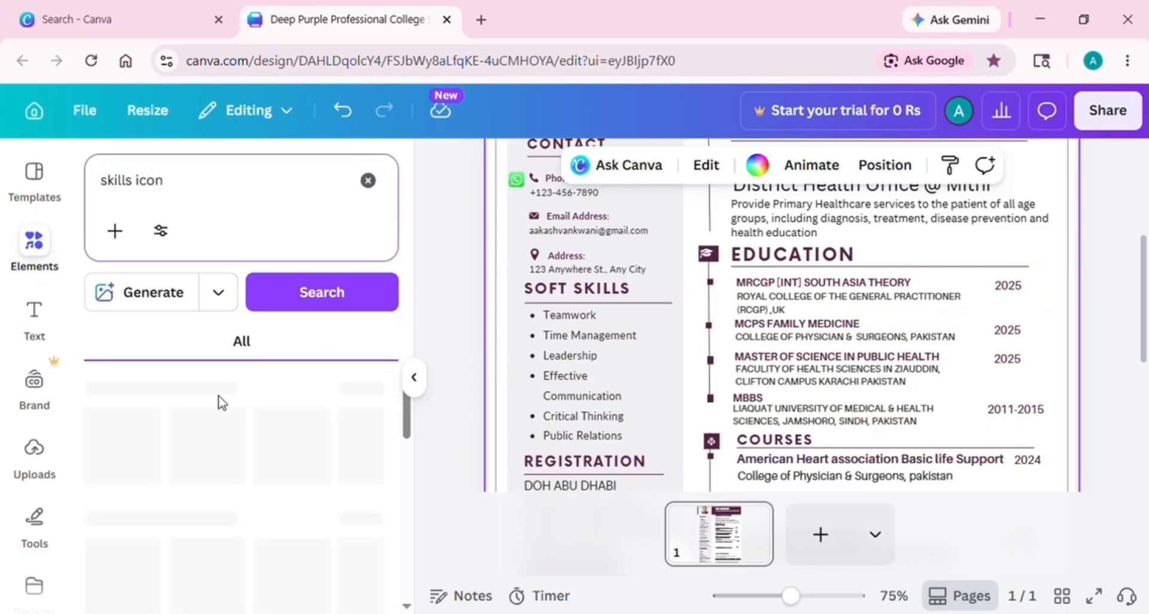
{"action": "left_click", "coordinate": [372, 447]}
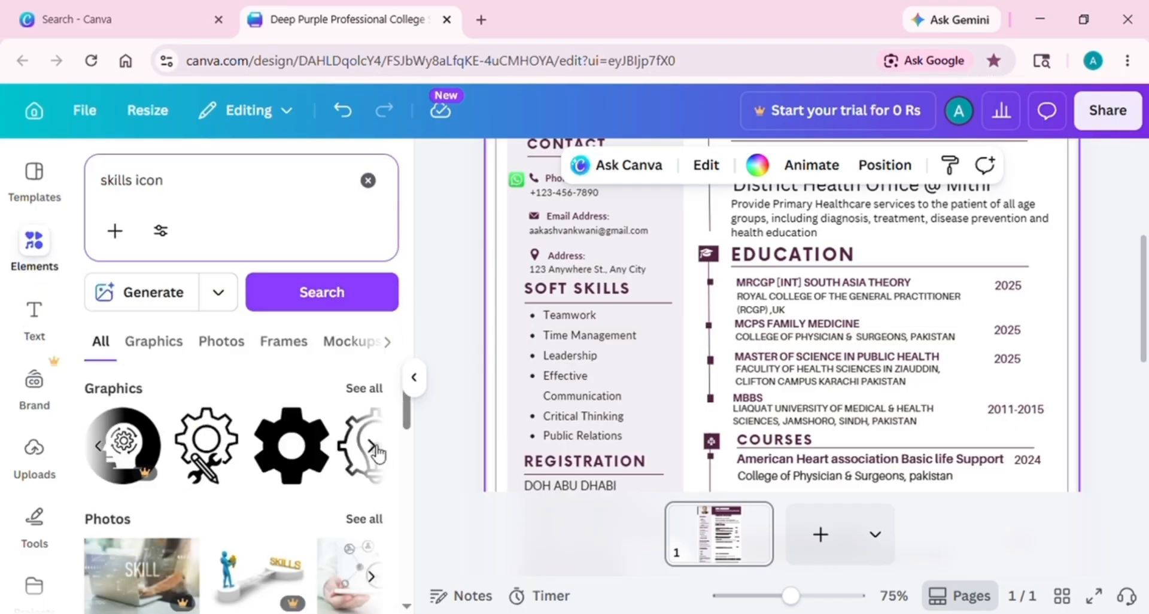
{"action": "left_click", "coordinate": [320, 460]}
Shrink the gear icon and line it up just left of the SOFT SKILLS heading
{"action": "left_click_drag", "start_coordinate": [661, 250], "coordinate": [847, 440]}
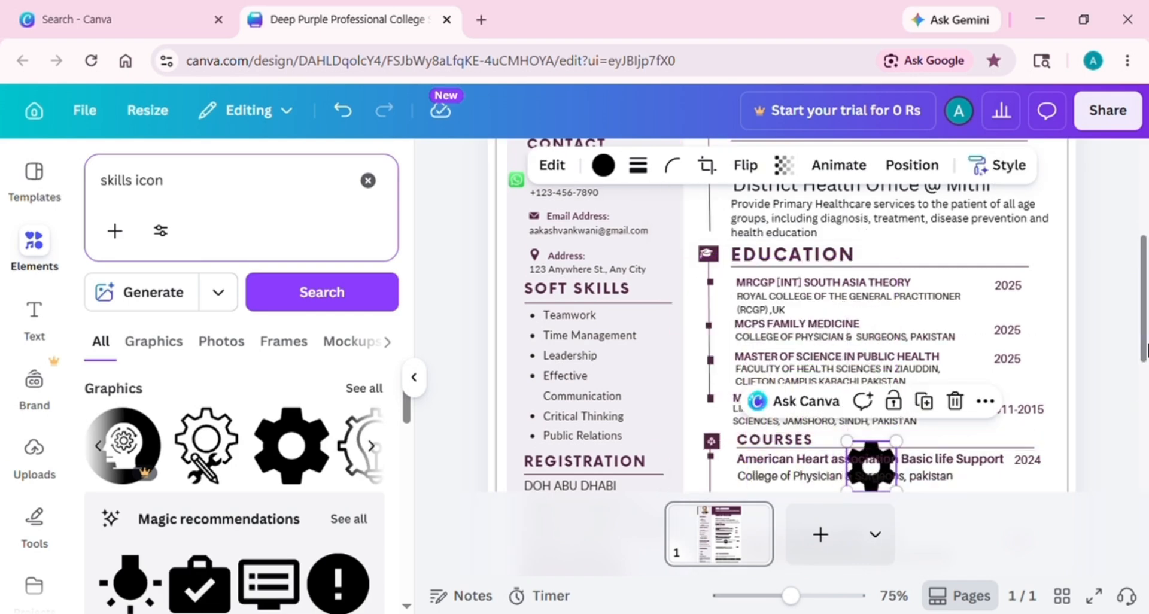
{"action": "left_click_drag", "start_coordinate": [1145, 346], "coordinate": [1145, 394]}
{"action": "left_click", "coordinate": [887, 358]}
{"action": "left_click", "coordinate": [866, 381]}
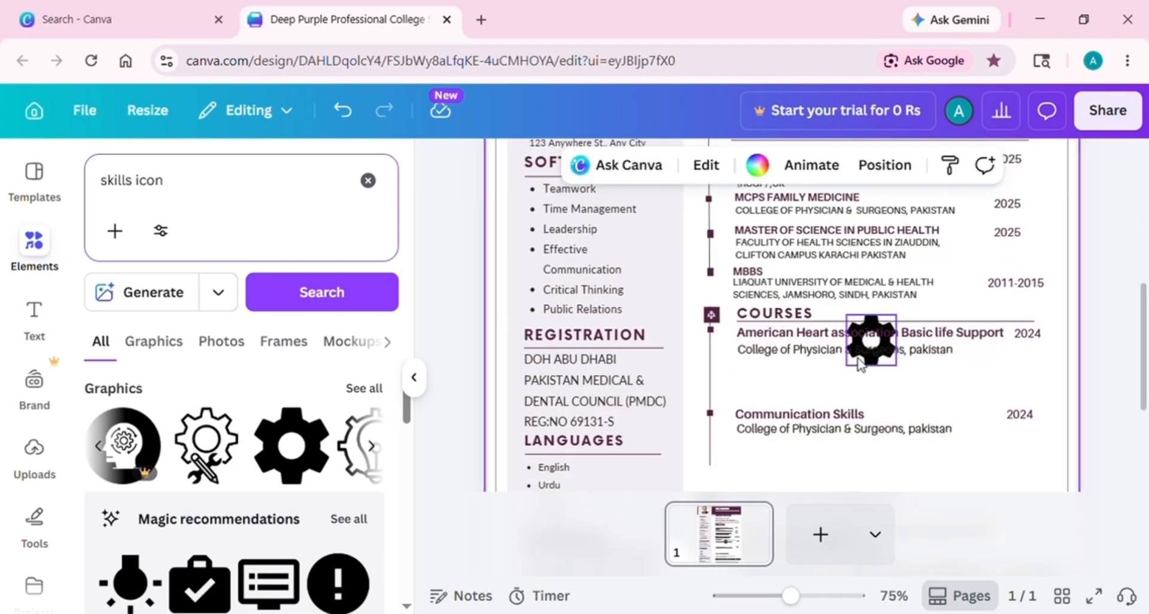
{"action": "left_click", "coordinate": [872, 317]}
{"action": "left_click", "coordinate": [873, 333]}
{"action": "double_click", "coordinate": [875, 364]}
{"action": "left_click", "coordinate": [900, 409]}
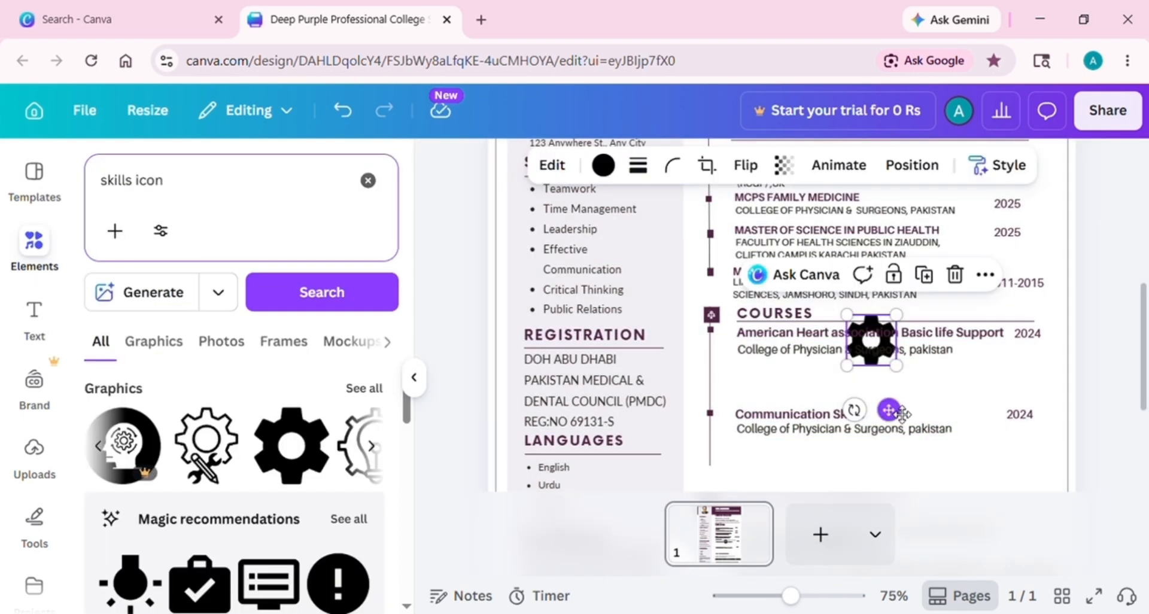
{"action": "left_click_drag", "start_coordinate": [890, 410], "coordinate": [597, 387]}
{"action": "left_click", "coordinate": [584, 389]}
{"action": "left_click", "coordinate": [516, 375]}
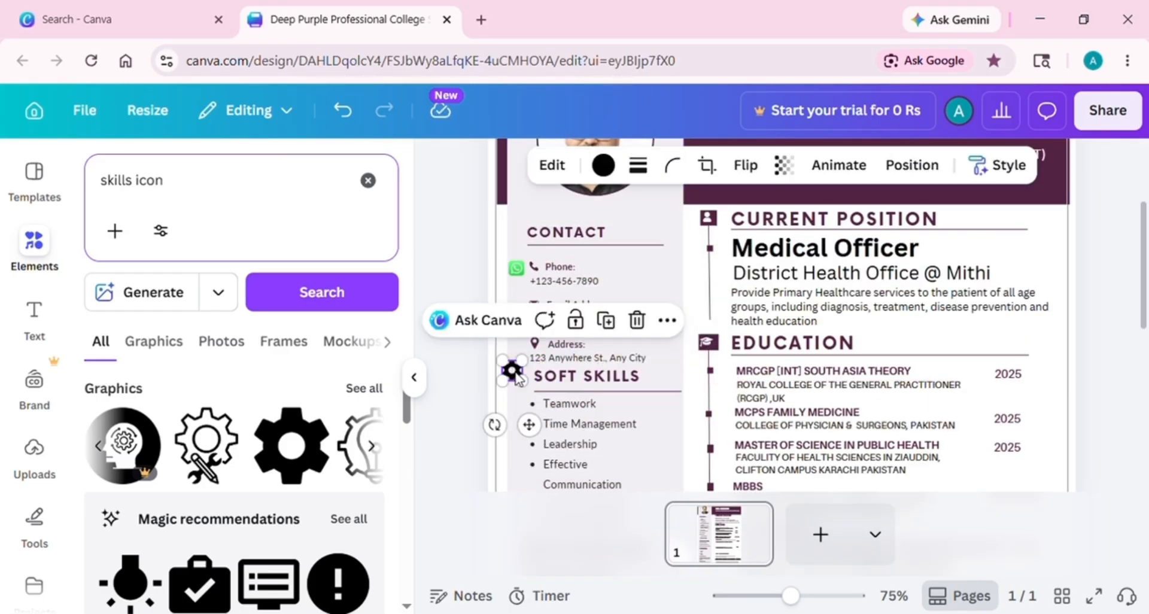
{"action": "left_click_drag", "start_coordinate": [519, 378], "coordinate": [525, 384]}
{"action": "left_click", "coordinate": [1125, 438]}
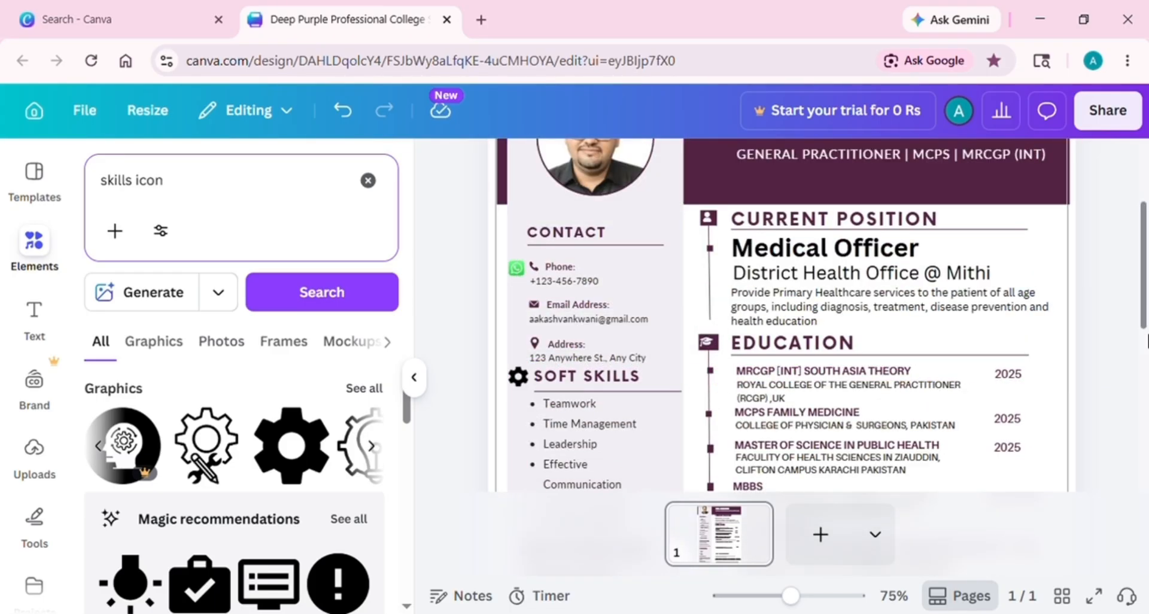
Search Elements for 'REGIST' and add the ID card with check mark graphic
{"action": "scroll", "coordinate": [1146, 340], "scroll_direction": "down", "scroll_amount": 4}
{"action": "left_click", "coordinate": [219, 188]}
{"action": "key", "text": "BackSpace"}
{"action": "key", "text": "BackSpace"}
{"action": "key", "text": "BackSpace"}
{"action": "key", "text": "BackSpace"}
{"action": "key", "text": "BackSpace"}
{"action": "key", "text": "BackSpace"}
{"action": "key", "text": "BackSpace"}
{"action": "key", "text": "BackSpace"}
{"action": "key", "text": "BackSpace"}
{"action": "key", "text": "BackSpace"}
{"action": "key", "text": "BackSpace"}
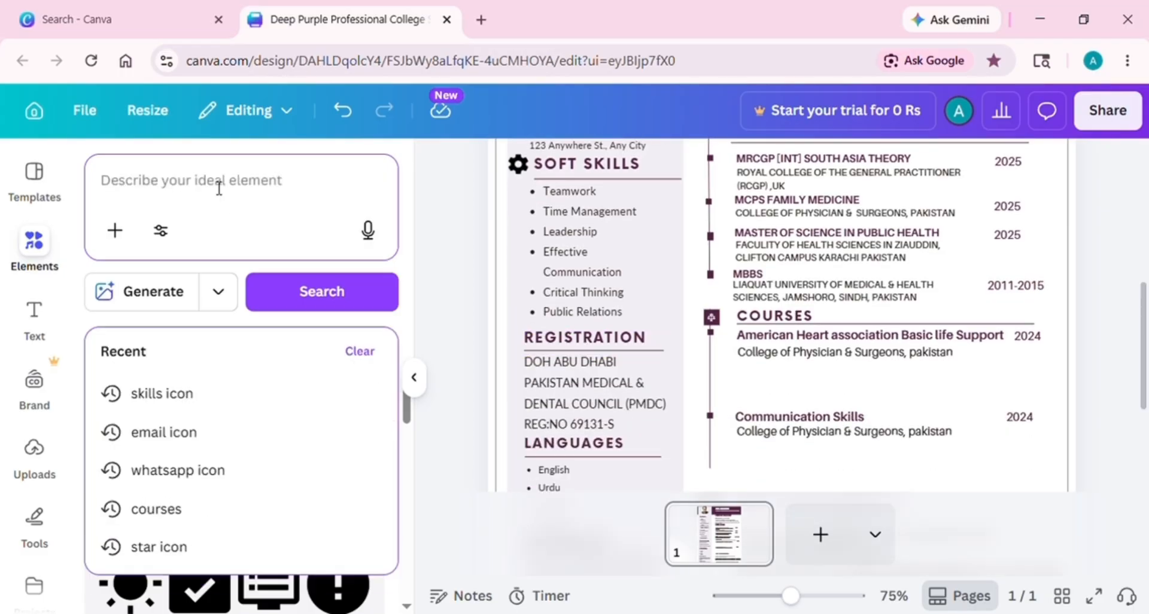
{"action": "type", "text": "REGIST"}
{"action": "left_click", "coordinate": [205, 389]}
{"action": "left_click", "coordinate": [291, 446]}
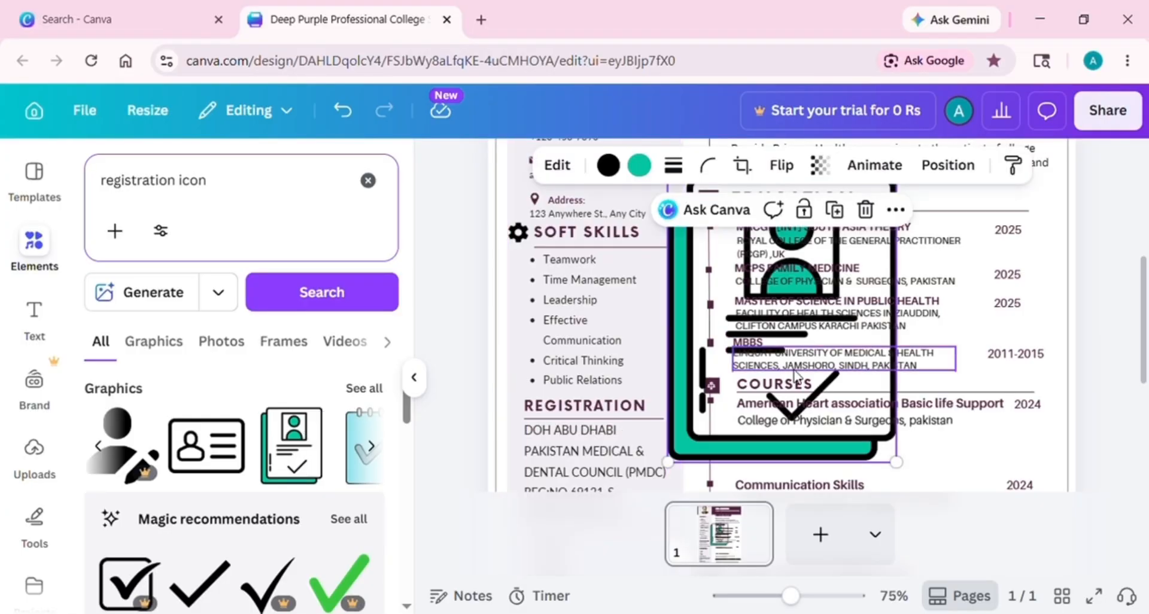
{"action": "left_click_drag", "start_coordinate": [895, 461], "coordinate": [716, 236]}
Shift the REGISTRATION heading right and place the shrunken ID-card icon beside it
{"action": "scroll", "coordinate": [628, 446], "scroll_direction": "up", "scroll_amount": 1}
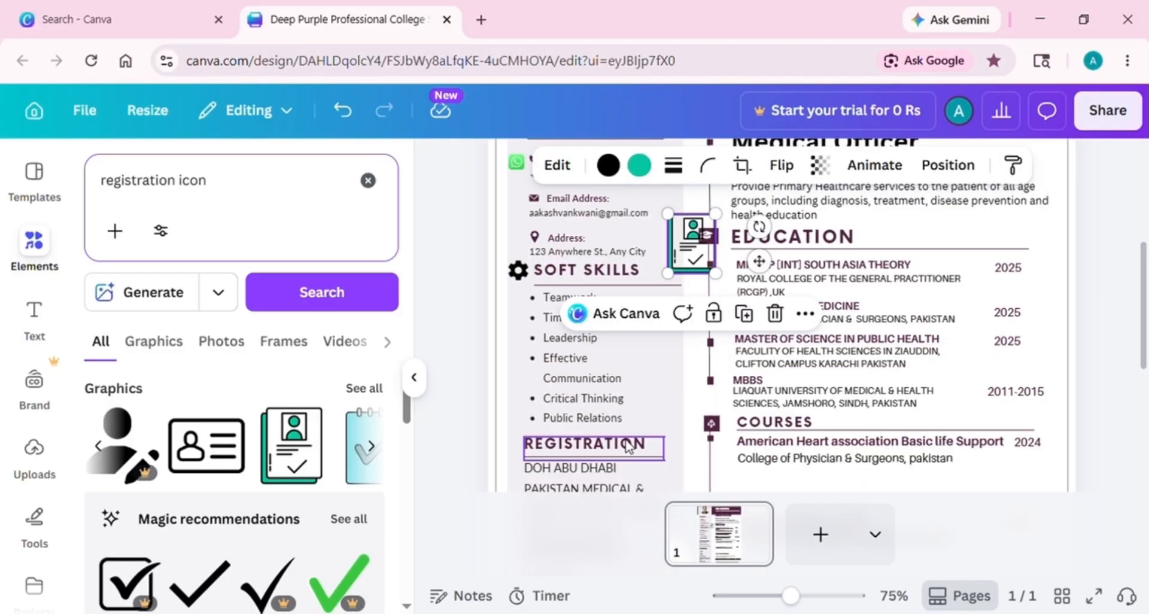
{"action": "left_click_drag", "start_coordinate": [627, 446], "coordinate": [639, 446]}
{"action": "left_click", "coordinate": [687, 245]}
{"action": "left_click_drag", "start_coordinate": [668, 214], "coordinate": [680, 229]}
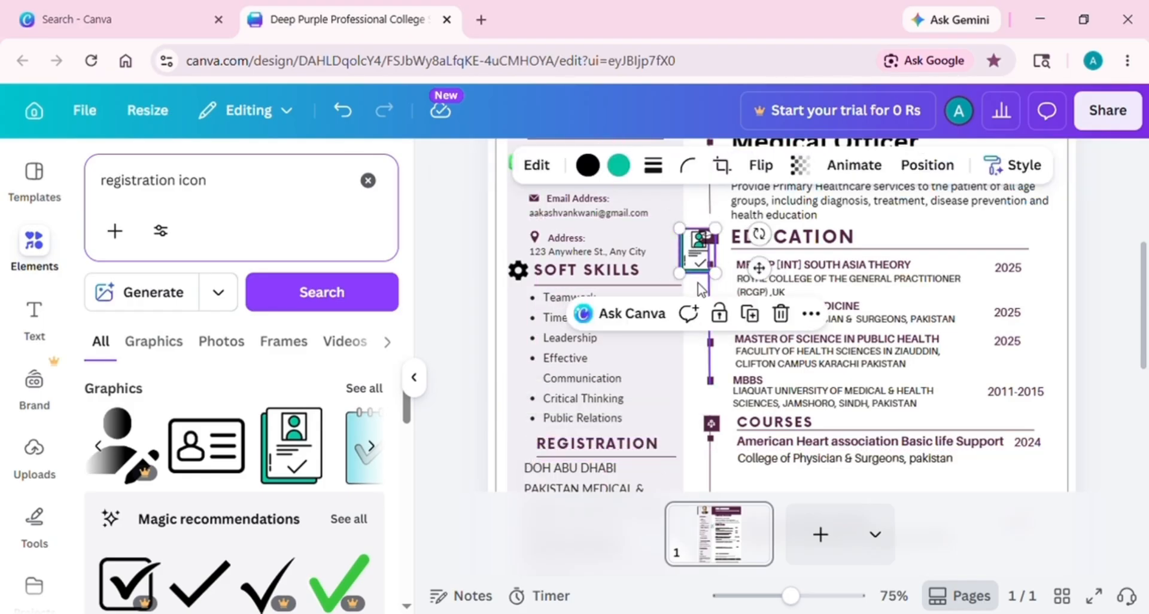
{"action": "left_click", "coordinate": [698, 283]}
{"action": "double_click", "coordinate": [700, 262]}
{"action": "left_click", "coordinate": [680, 310]}
{"action": "left_click_drag", "start_coordinate": [760, 269], "coordinate": [584, 465]}
{"action": "left_click", "coordinate": [530, 466]}
{"action": "left_click", "coordinate": [519, 442]}
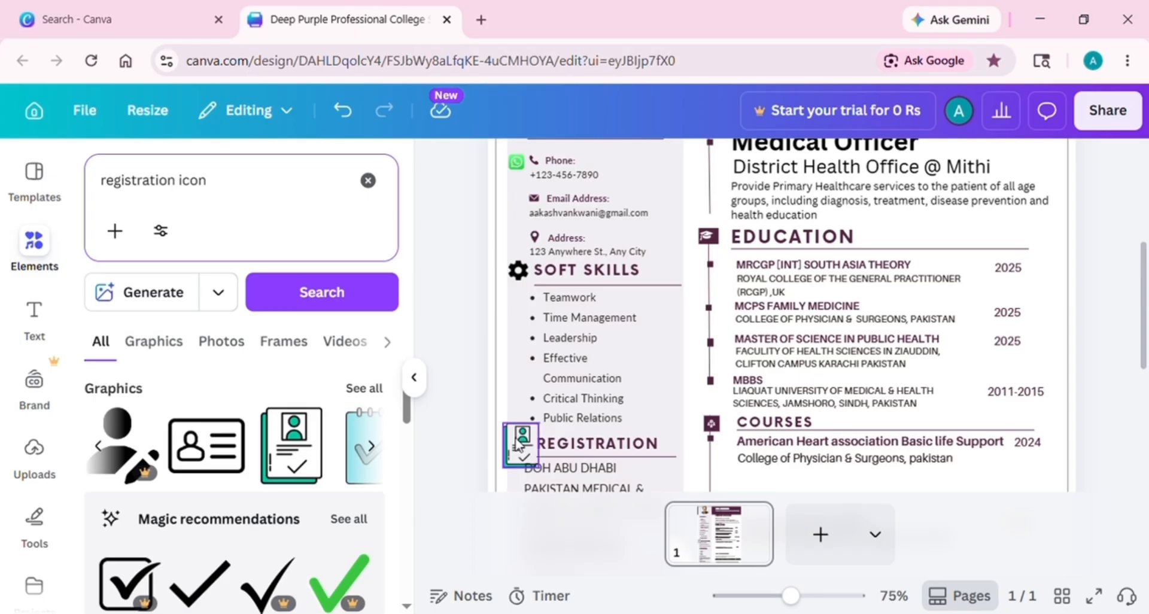
{"action": "left_click_drag", "start_coordinate": [504, 424], "coordinate": [512, 431]}
{"action": "left_click_drag", "start_coordinate": [538, 465], "coordinate": [533, 458]}
{"action": "left_click", "coordinate": [1110, 377]}
{"action": "scroll", "coordinate": [1110, 377], "scroll_direction": "down", "scroll_amount": 3}
{"action": "scroll", "coordinate": [1146, 353], "scroll_direction": "down", "scroll_amount": 3}
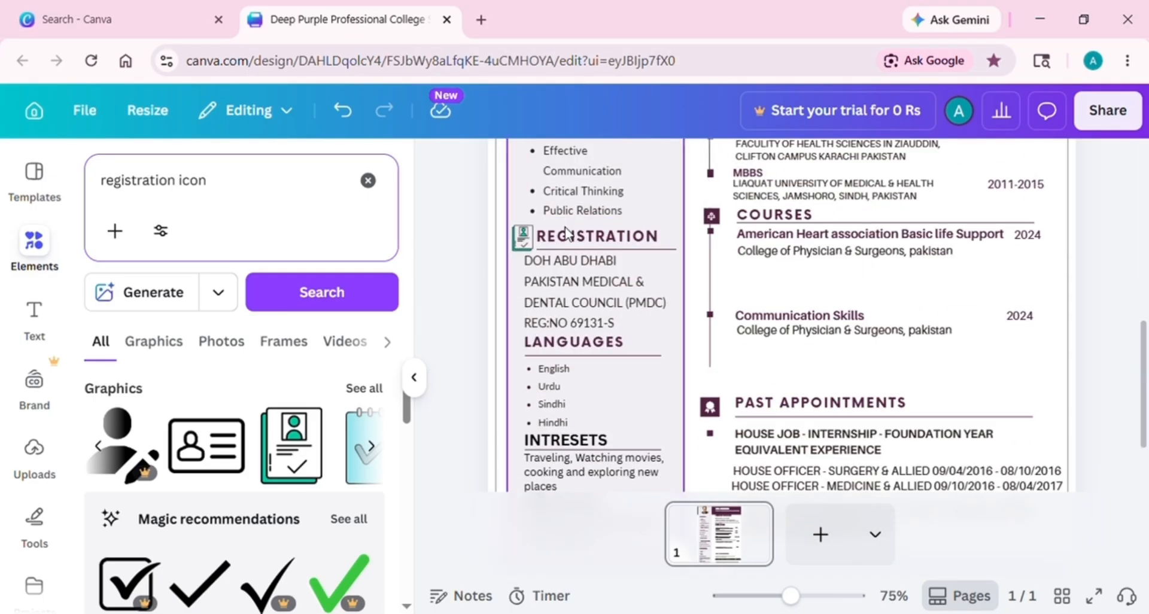
Search Elements for 'LANGUAGE', shift the LANGUAGES heading right and add the black translate icon
{"action": "left_click", "coordinate": [227, 181]}
{"action": "key", "text": "BackSpace"}
{"action": "key", "text": "BackSpace"}
{"action": "key", "text": "BackSpace"}
{"action": "key", "text": "BackSpace"}
{"action": "key", "text": "BackSpace"}
{"action": "key", "text": "BackSpace"}
{"action": "key", "text": "BackSpace"}
{"action": "key", "text": "BackSpace"}
{"action": "key", "text": "BackSpace"}
{"action": "key", "text": "BackSpace"}
{"action": "key", "text": "BackSpace"}
{"action": "key", "text": "BackSpace"}
{"action": "key", "text": "BackSpace"}
{"action": "key", "text": "BackSpace"}
{"action": "key", "text": "BackSpace"}
{"action": "key", "text": "BackSpace"}
{"action": "key", "text": "BackSpace"}
{"action": "type", "text": "LANGUAGE"}
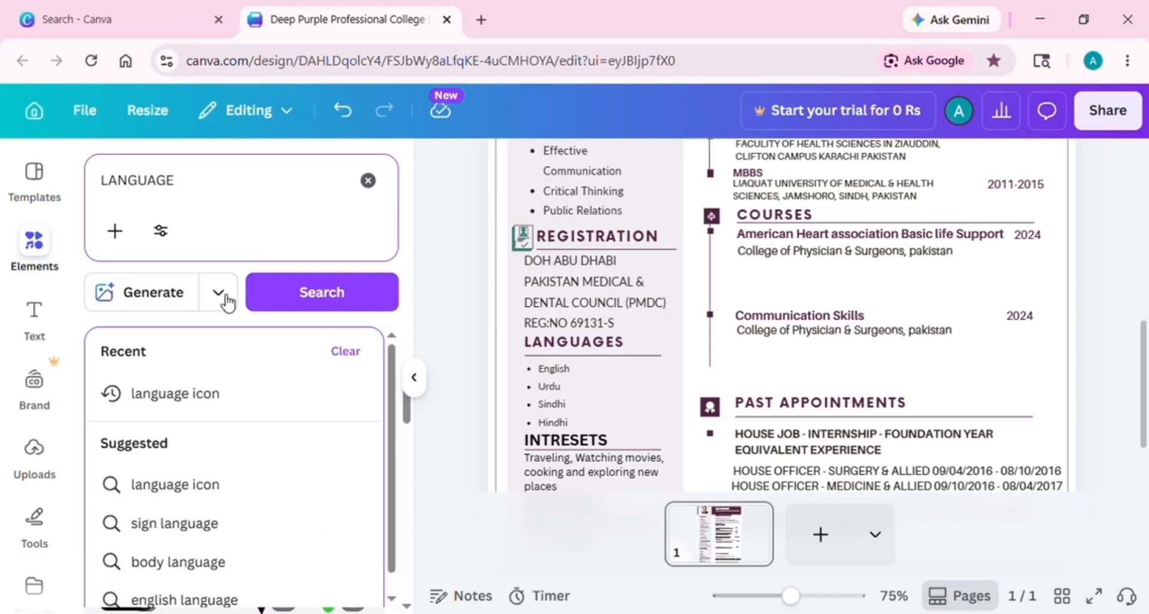
{"action": "key", "text": "Down"}
{"action": "key", "text": "Return"}
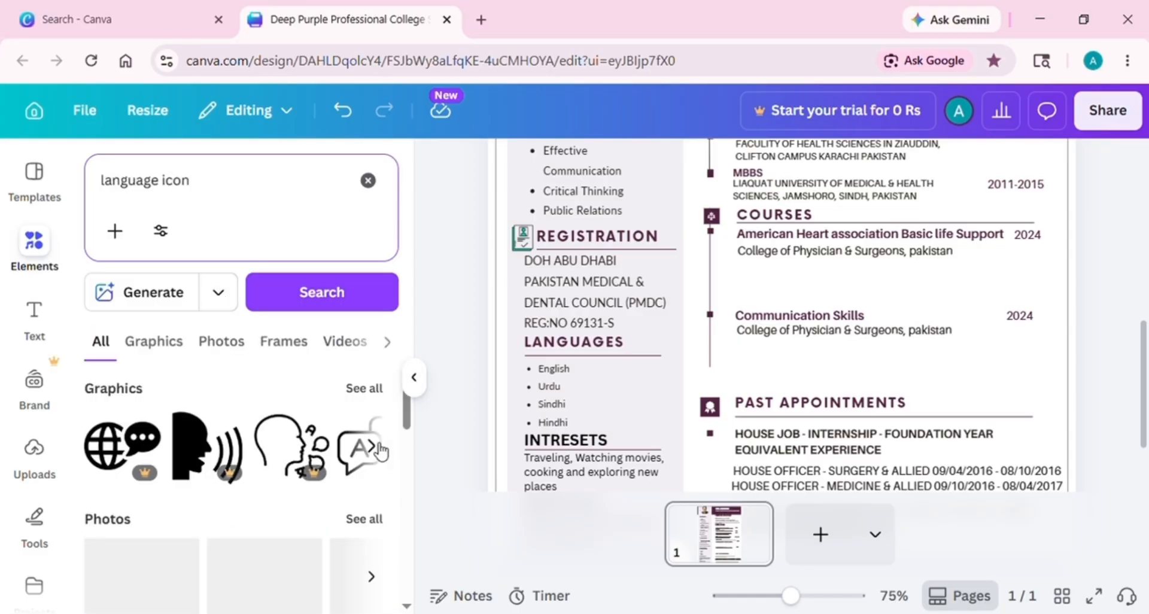
{"action": "left_click_drag", "start_coordinate": [585, 360], "coordinate": [605, 360]}
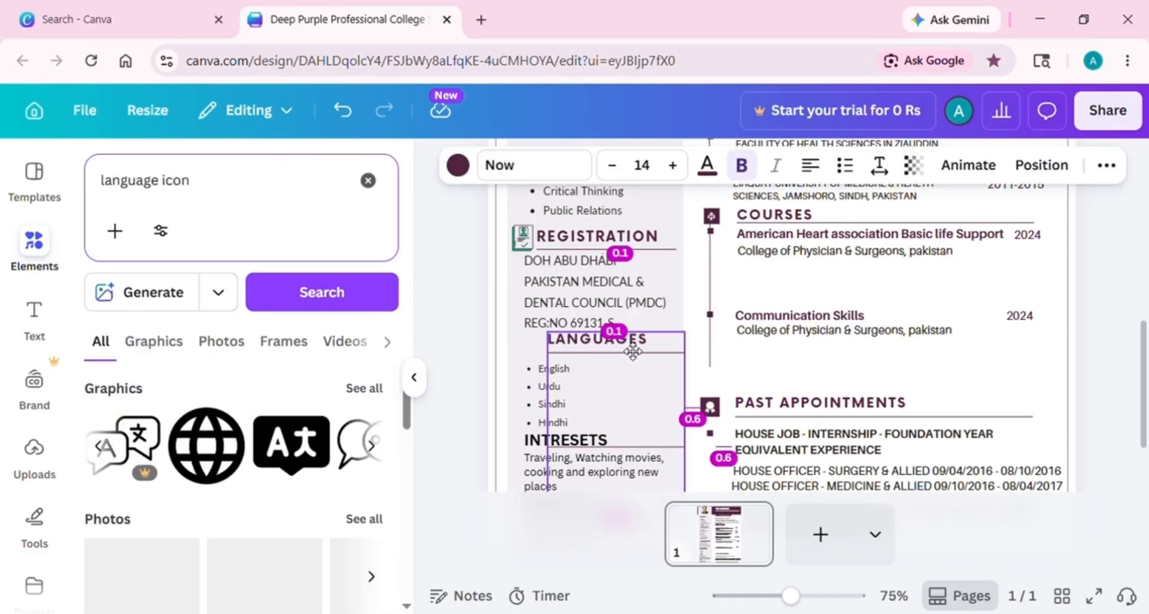
{"action": "left_click", "coordinate": [292, 442]}
Resize the newly added translate icon
{"action": "left_click_drag", "start_coordinate": [896, 240], "coordinate": [832, 217]}
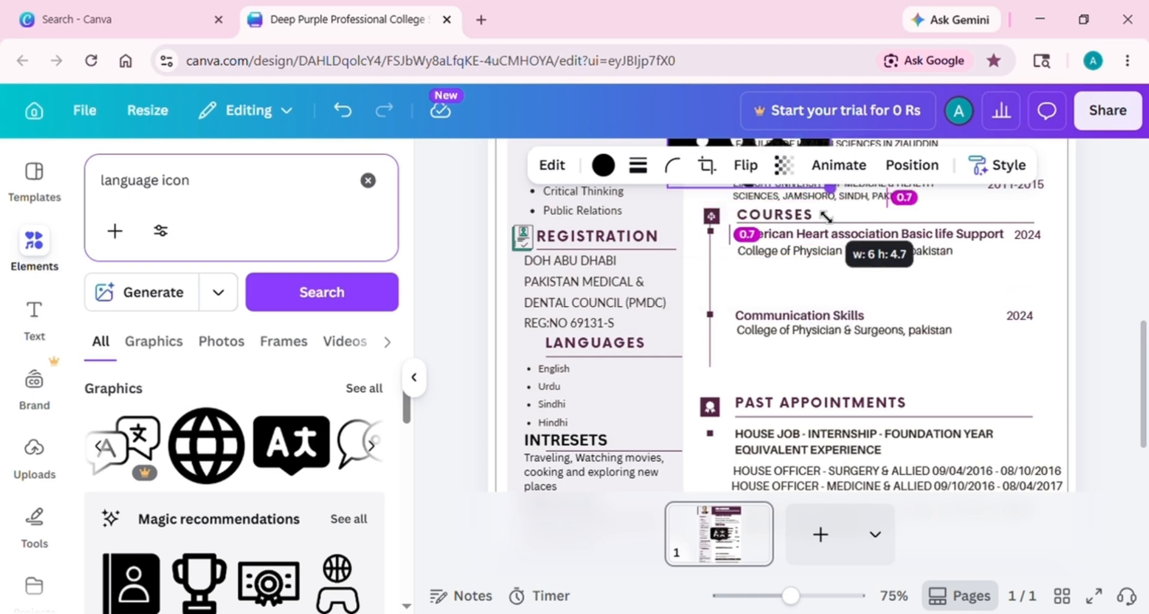
{"action": "scroll", "coordinate": [844, 231], "scroll_direction": "up", "scroll_amount": 2}
{"action": "left_click_drag", "start_coordinate": [668, 247], "coordinate": [744, 306]}
{"action": "scroll", "coordinate": [837, 317], "scroll_direction": "down", "scroll_amount": 2}
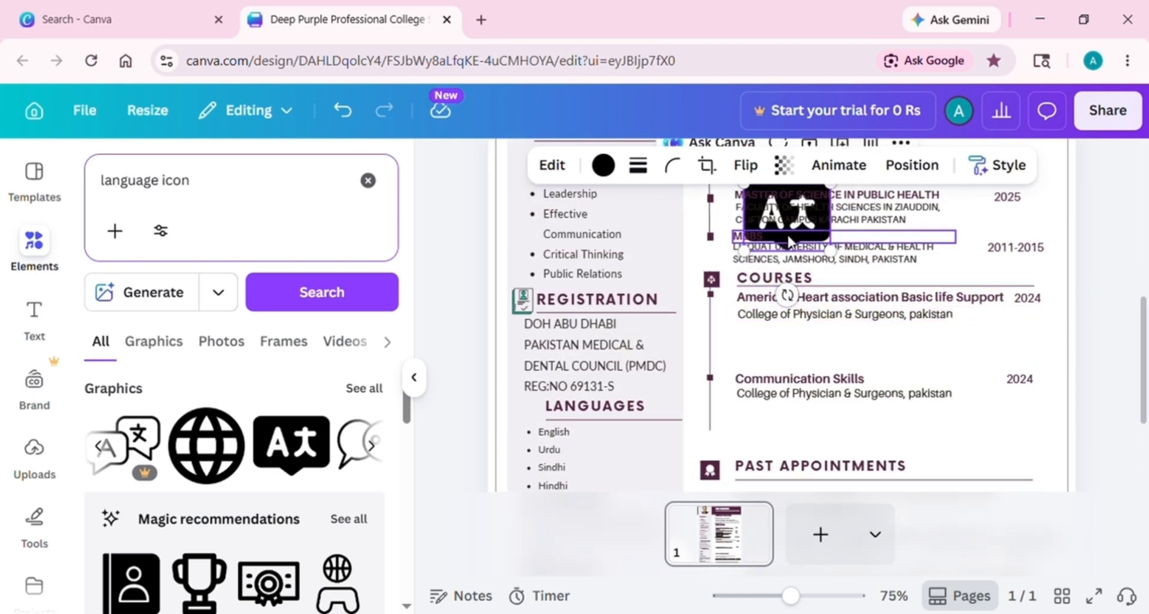
Check the Education text boxes, undoing an accidental nudge of the FACULTY line
{"action": "left_click", "coordinate": [868, 236]}
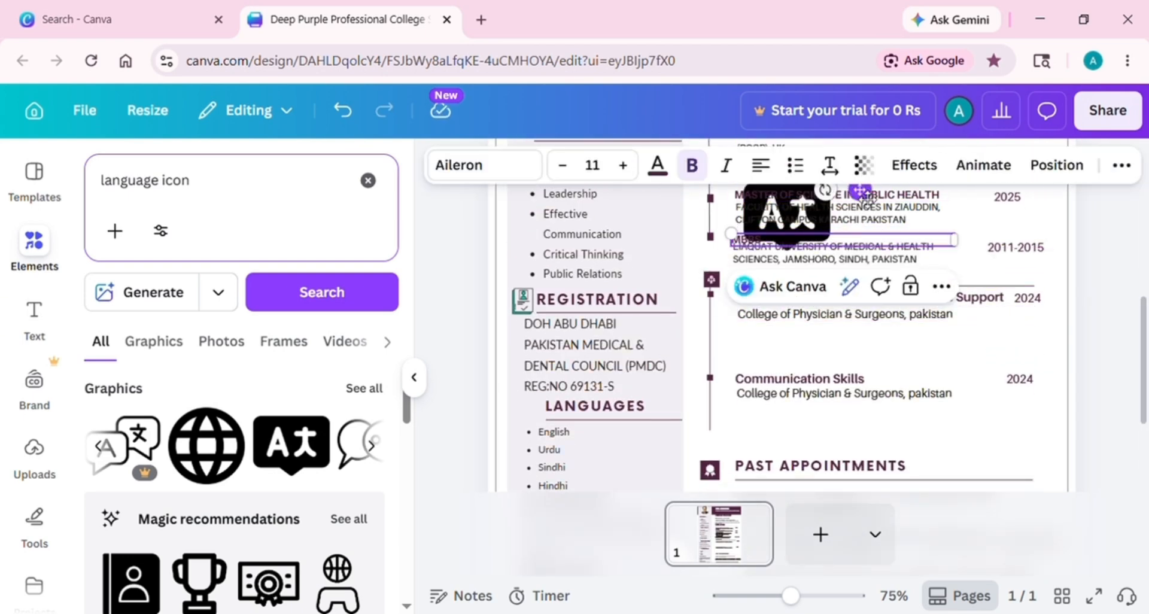
{"action": "left_click", "coordinate": [1146, 353]}
{"action": "scroll", "coordinate": [1146, 353], "scroll_direction": "up", "scroll_amount": 1}
{"action": "left_click", "coordinate": [837, 242]}
{"action": "left_click", "coordinate": [820, 263]}
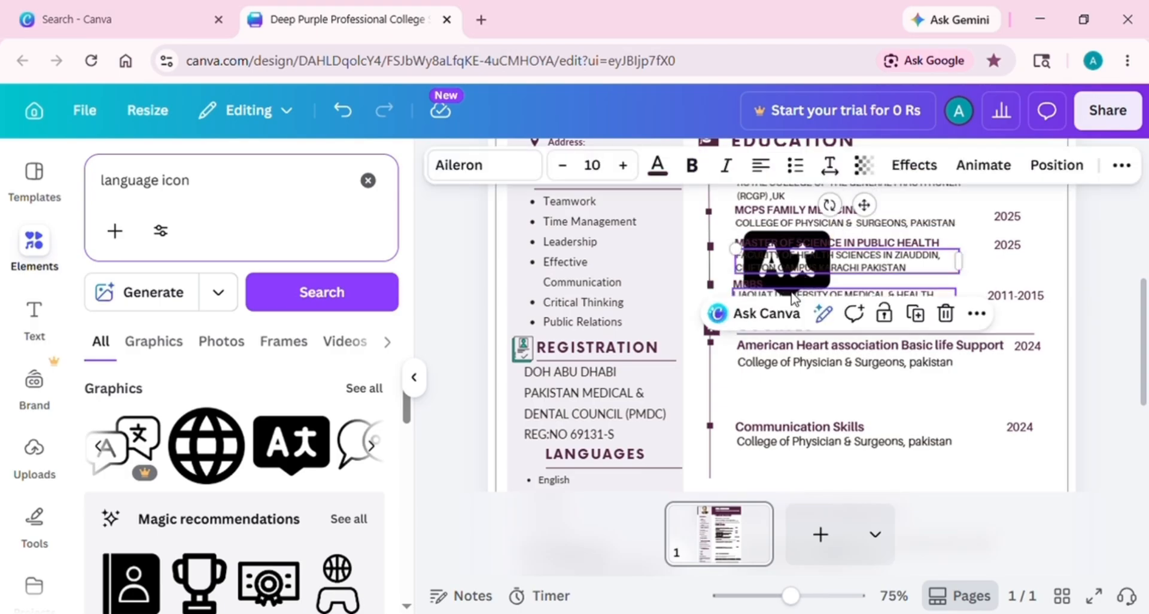
{"action": "left_click", "coordinate": [823, 284]}
{"action": "left_click", "coordinate": [832, 264]}
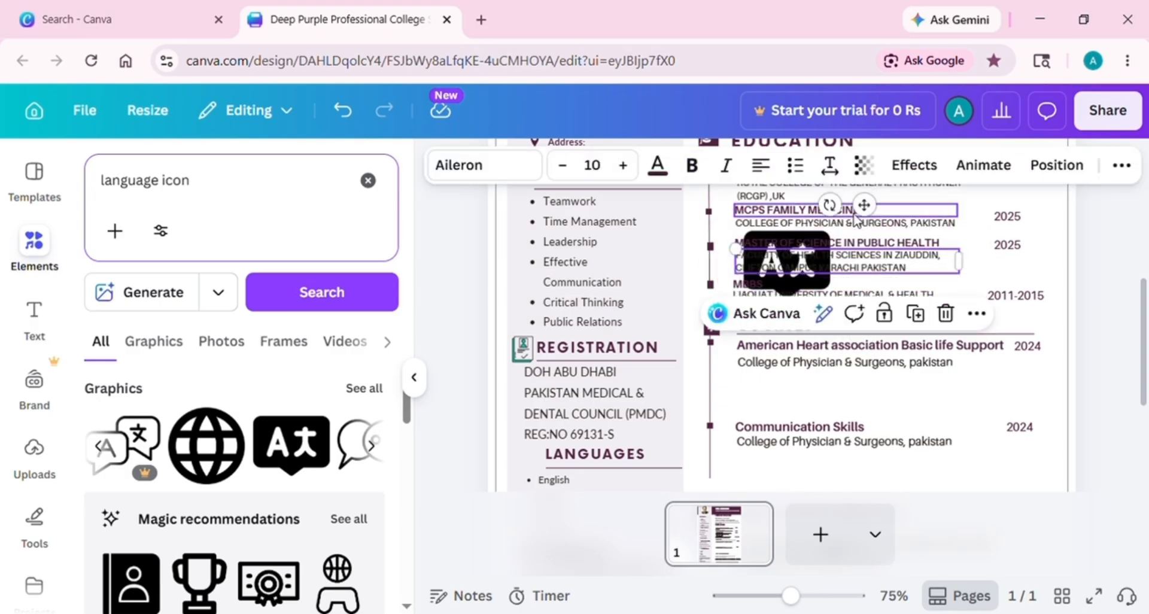
{"action": "left_click_drag", "start_coordinate": [863, 206], "coordinate": [858, 210]}
{"action": "key", "text": "ctrl+z"}
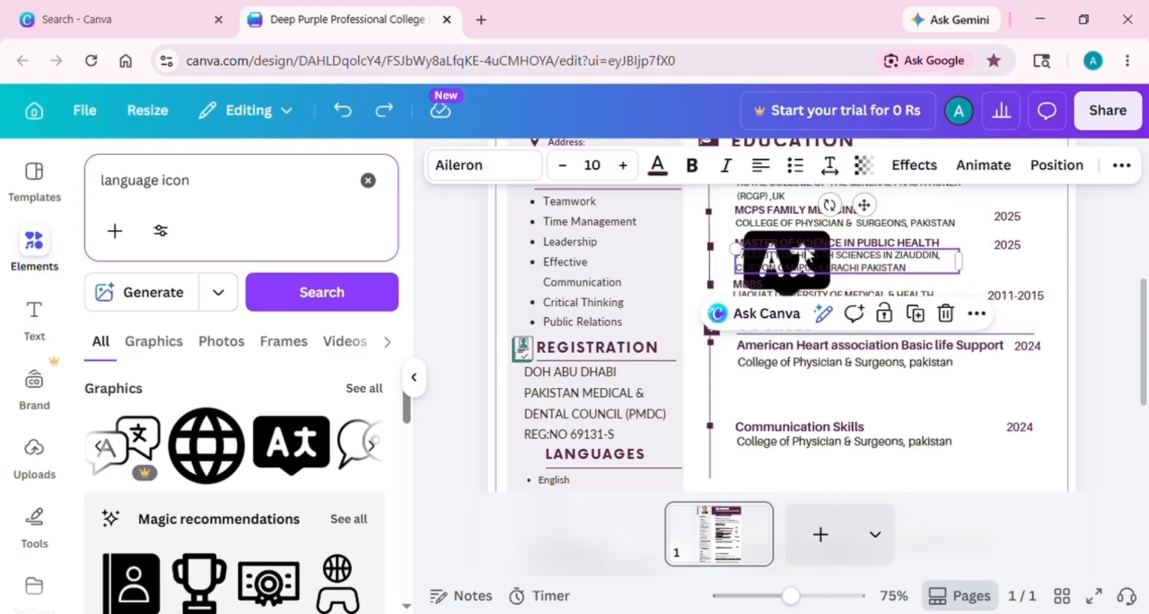
{"action": "left_click", "coordinate": [946, 322]}
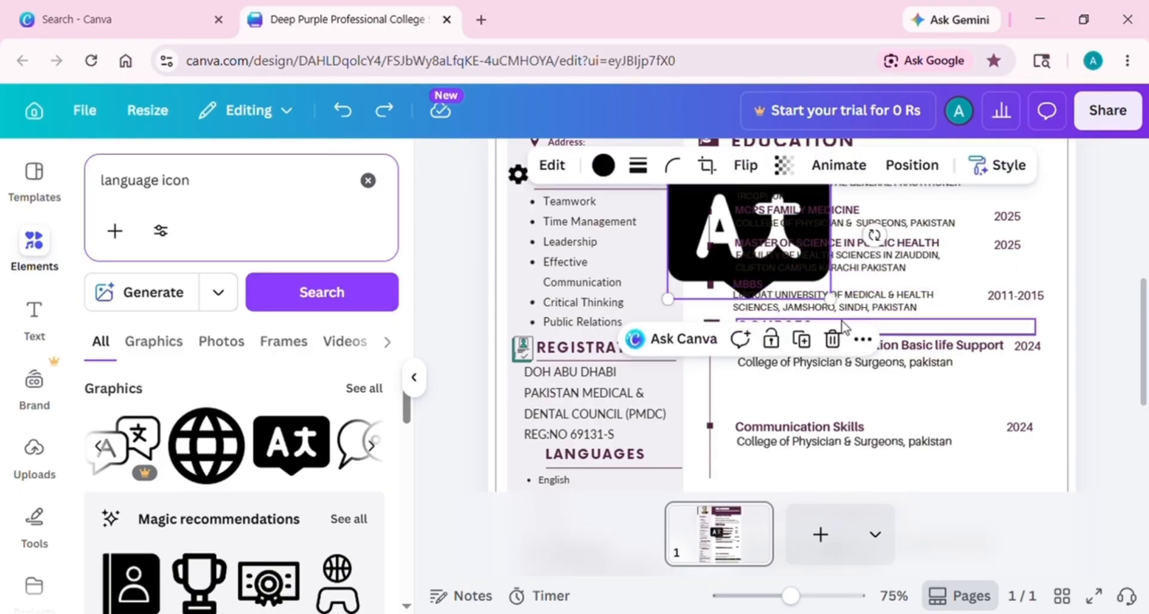
Move the translate icon down and place it beside the LANGUAGES heading
{"action": "left_click_drag", "start_coordinate": [672, 221], "coordinate": [498, 448]}
{"action": "left_click_drag", "start_coordinate": [650, 390], "coordinate": [551, 464]}
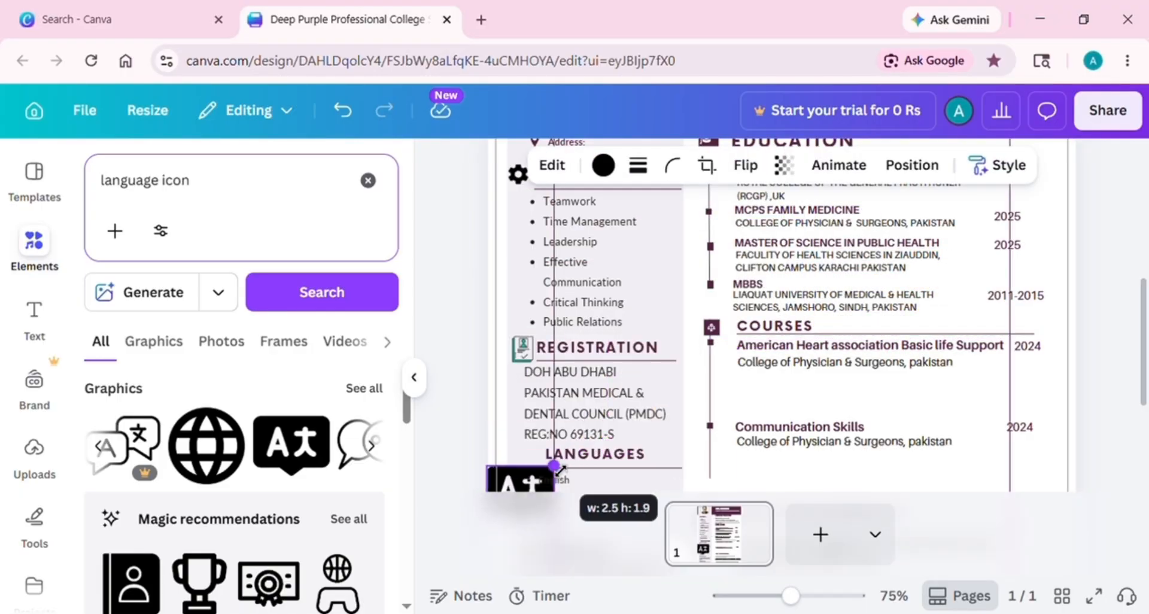
{"action": "scroll", "coordinate": [542, 359], "scroll_direction": "down", "scroll_amount": 3}
{"action": "mouse_move", "coordinate": [514, 338]}
{"action": "left_mouse_down"}
{"action": "mouse_move", "coordinate": [537, 328]}
{"action": "mouse_move", "coordinate": [531, 309]}
{"action": "mouse_move", "coordinate": [519, 317]}
{"action": "left_mouse_up"}
{"action": "left_click_drag", "start_coordinate": [555, 362], "coordinate": [558, 367]}
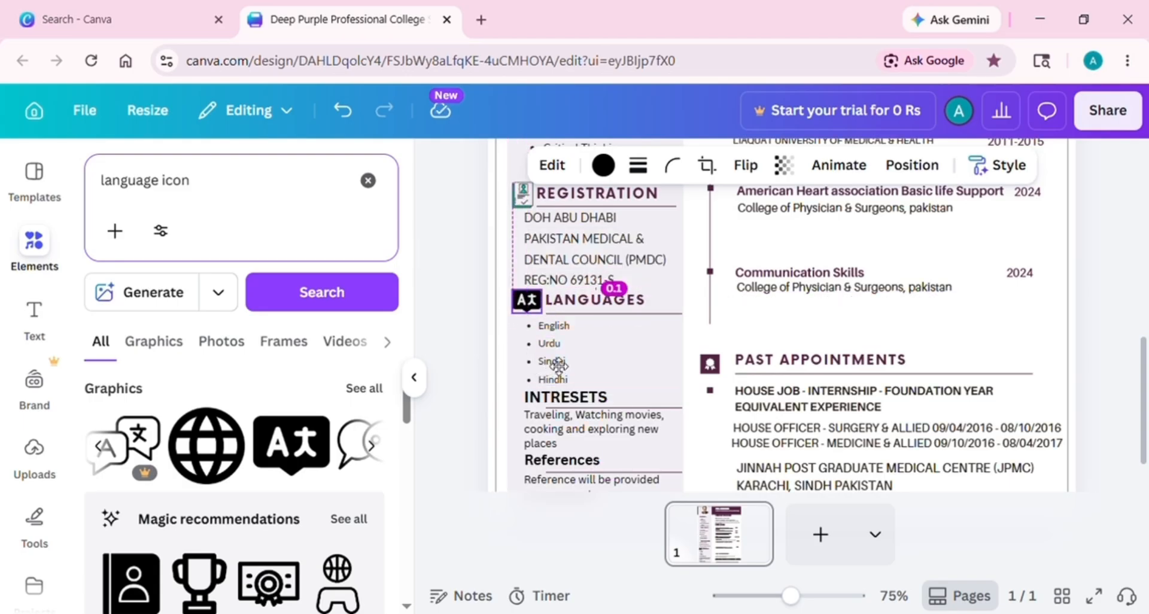
{"action": "key", "text": "Escape"}
{"action": "scroll", "coordinate": [598, 383], "scroll_direction": "down", "scroll_amount": 1}
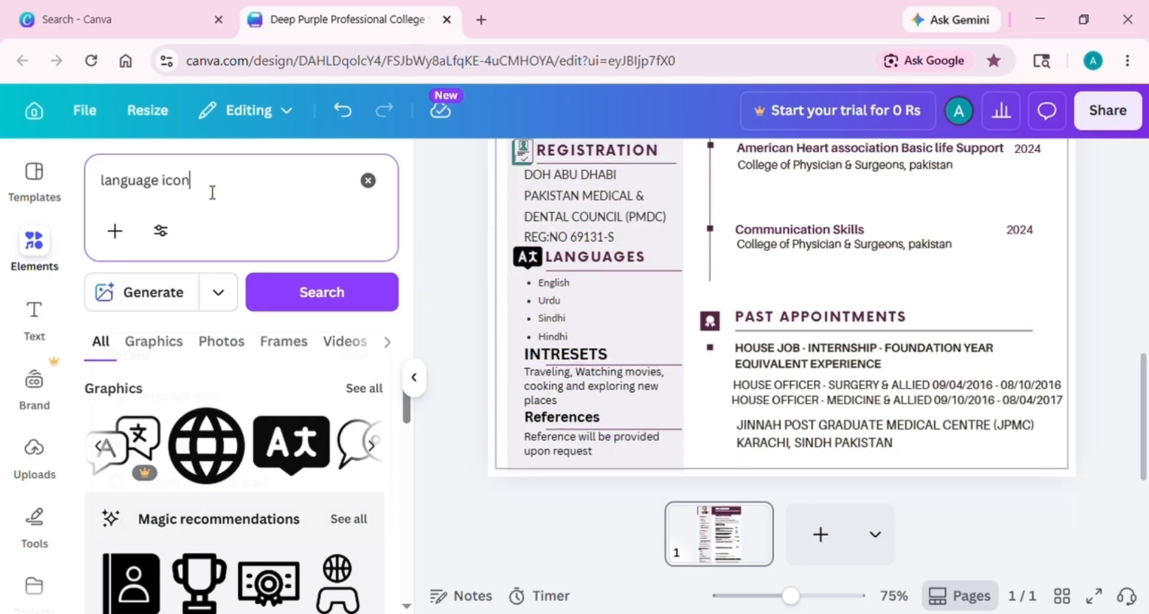
Search Elements for 'INTRES' and add the hand-with-money graphic
{"action": "left_click", "coordinate": [368, 180]}
{"action": "type", "text": "INTRES"}
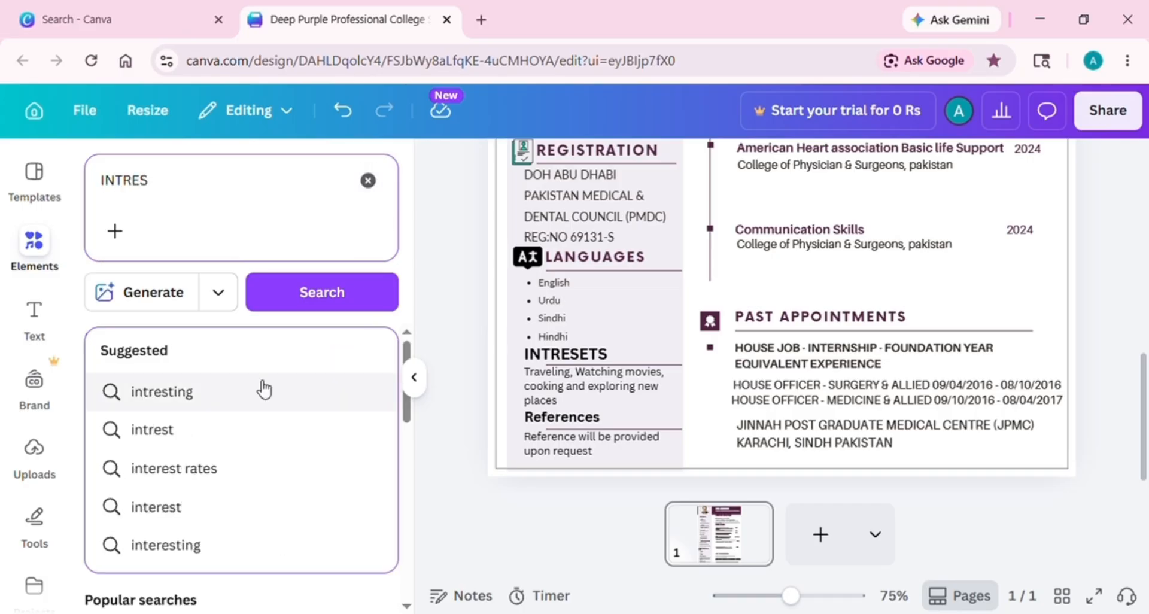
{"action": "left_click", "coordinate": [257, 429]}
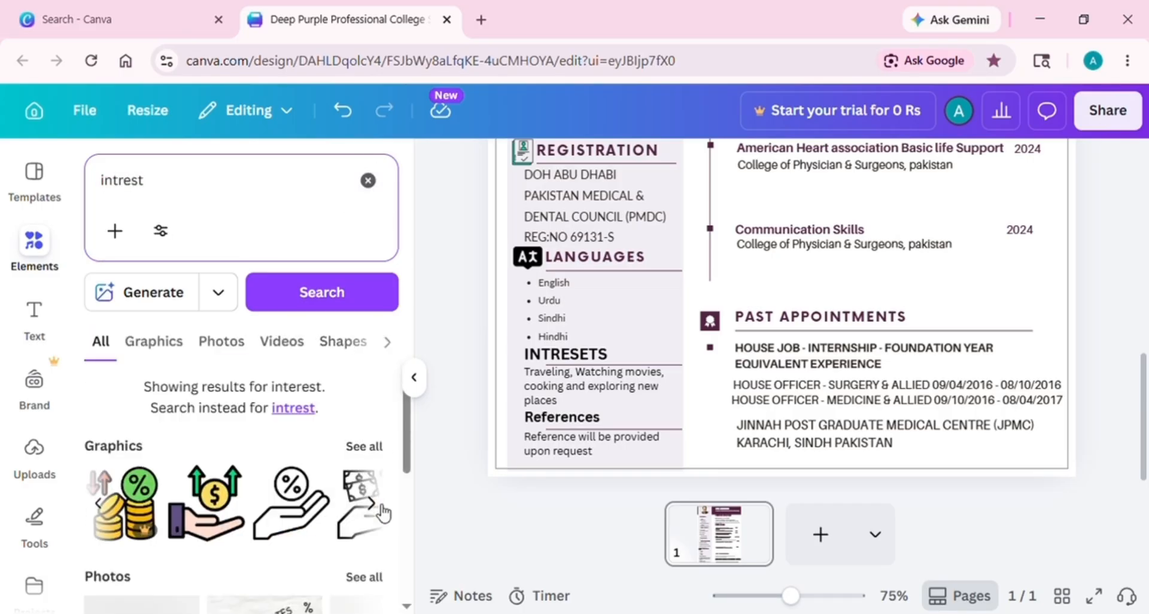
{"action": "left_click", "coordinate": [376, 504]}
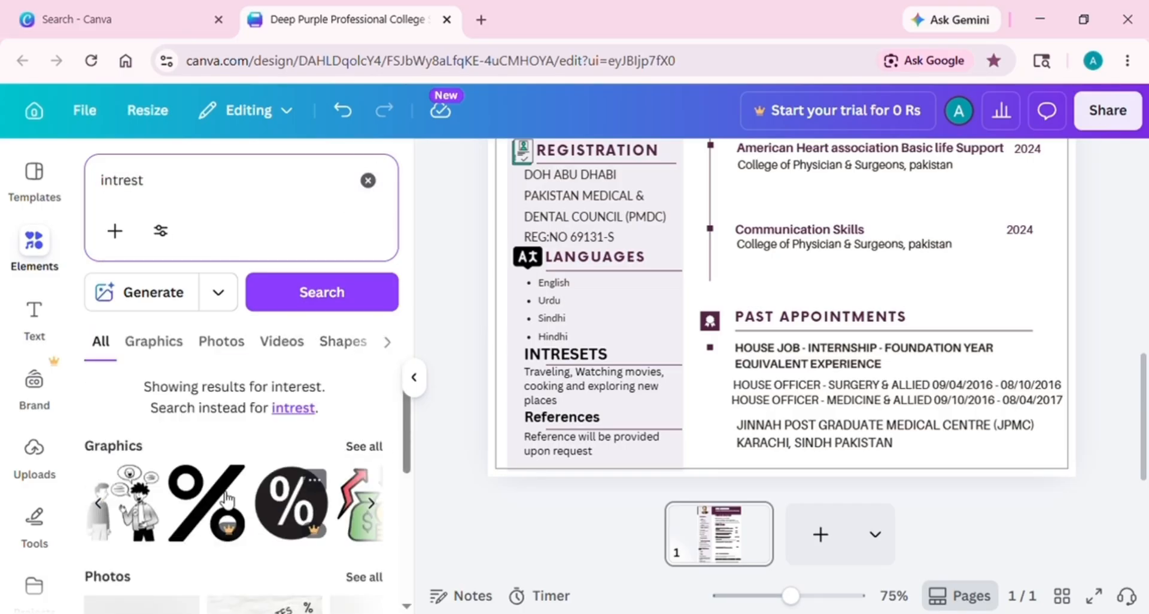
{"action": "left_click", "coordinate": [102, 506]}
{"action": "left_click", "coordinate": [143, 516]}
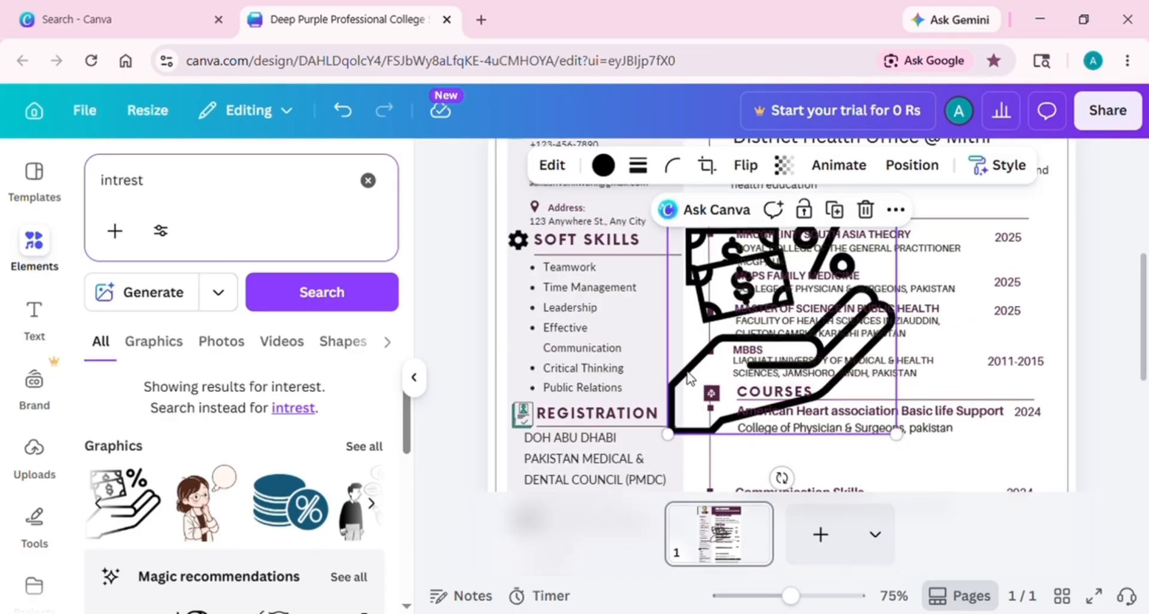
Resize the money icon and position it beside the INTRESETS heading
{"action": "scroll", "coordinate": [688, 377], "scroll_direction": "down", "scroll_amount": 2}
{"action": "left_click_drag", "start_coordinate": [760, 258], "coordinate": [628, 335]}
{"action": "left_click_drag", "start_coordinate": [736, 233], "coordinate": [535, 462]}
{"action": "scroll", "coordinate": [532, 419], "scroll_direction": "down", "scroll_amount": 2}
{"action": "left_click", "coordinate": [574, 437]}
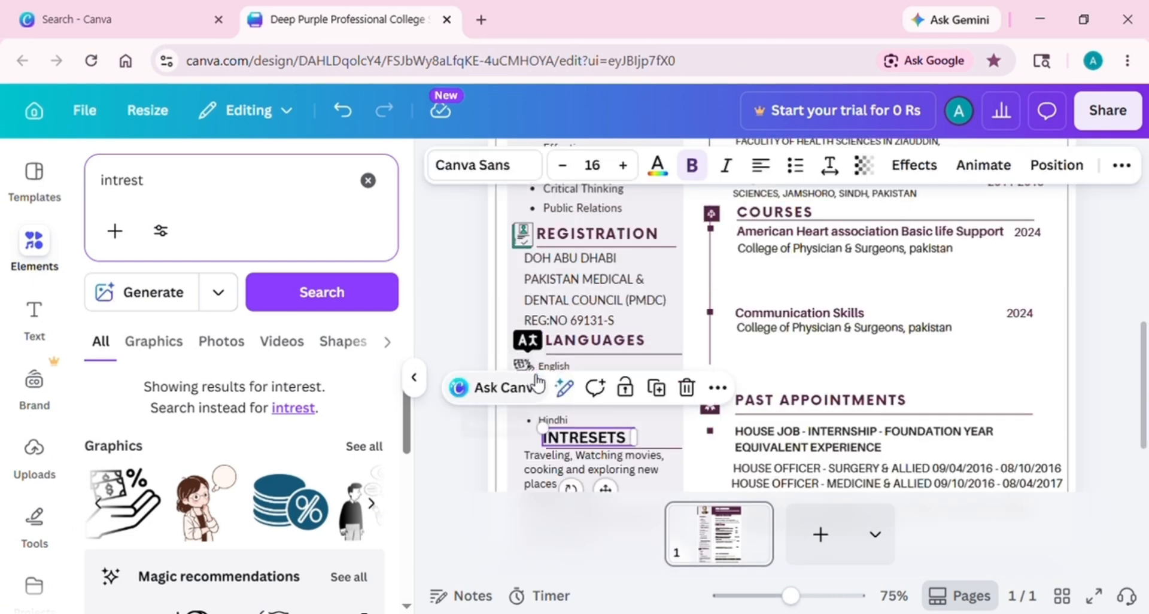
{"action": "left_click", "coordinate": [536, 383]}
{"action": "left_click", "coordinate": [508, 400]}
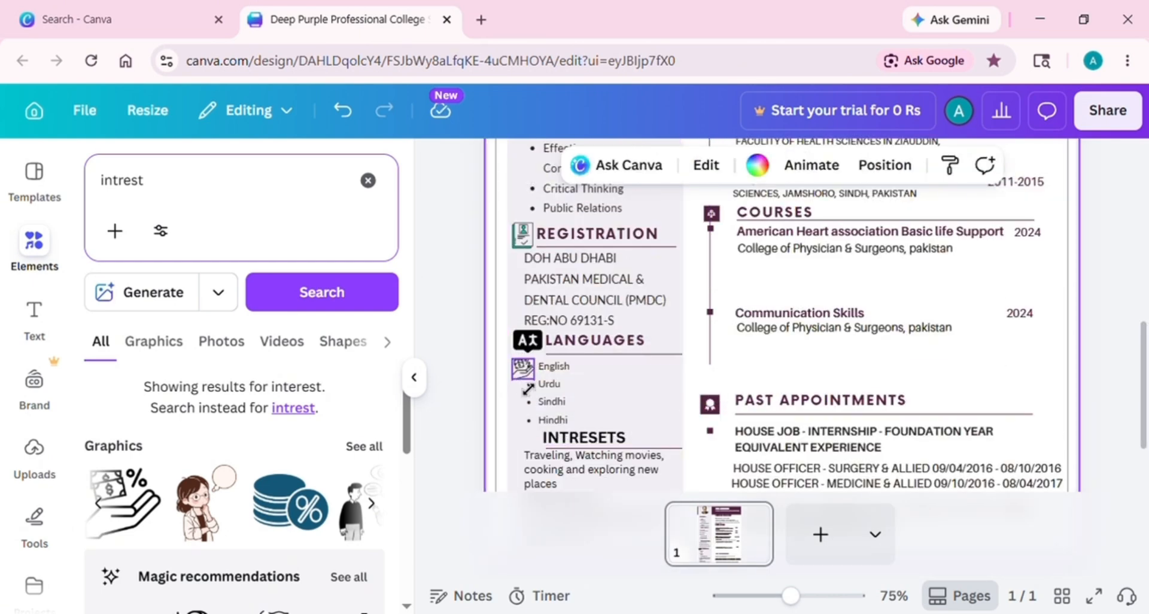
{"action": "left_click_drag", "start_coordinate": [527, 389], "coordinate": [529, 457]}
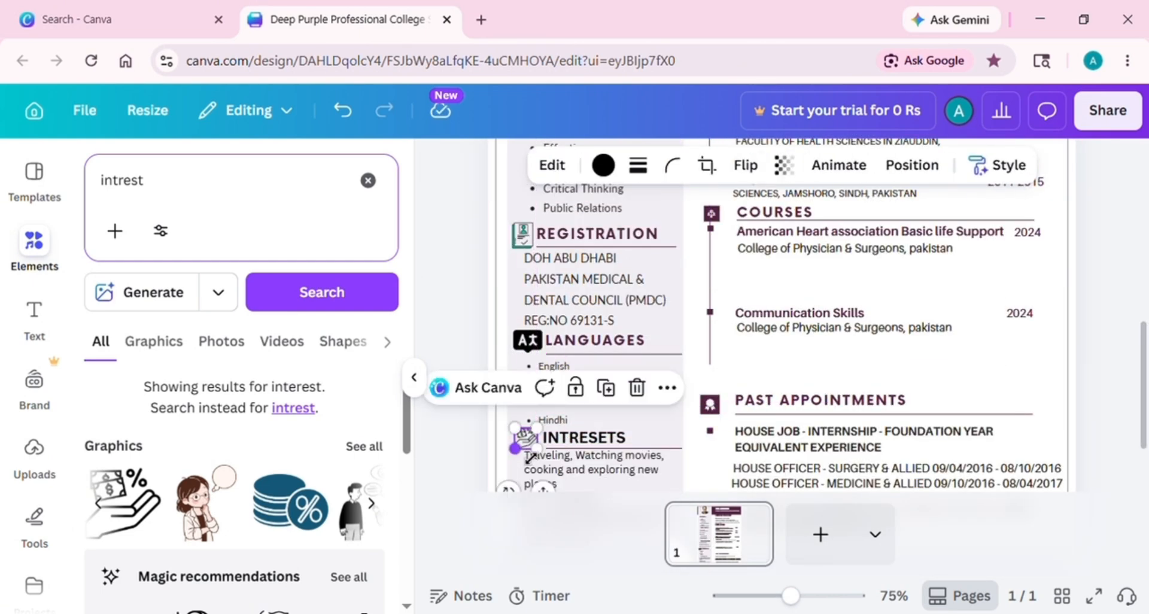
{"action": "left_click", "coordinate": [1123, 308]}
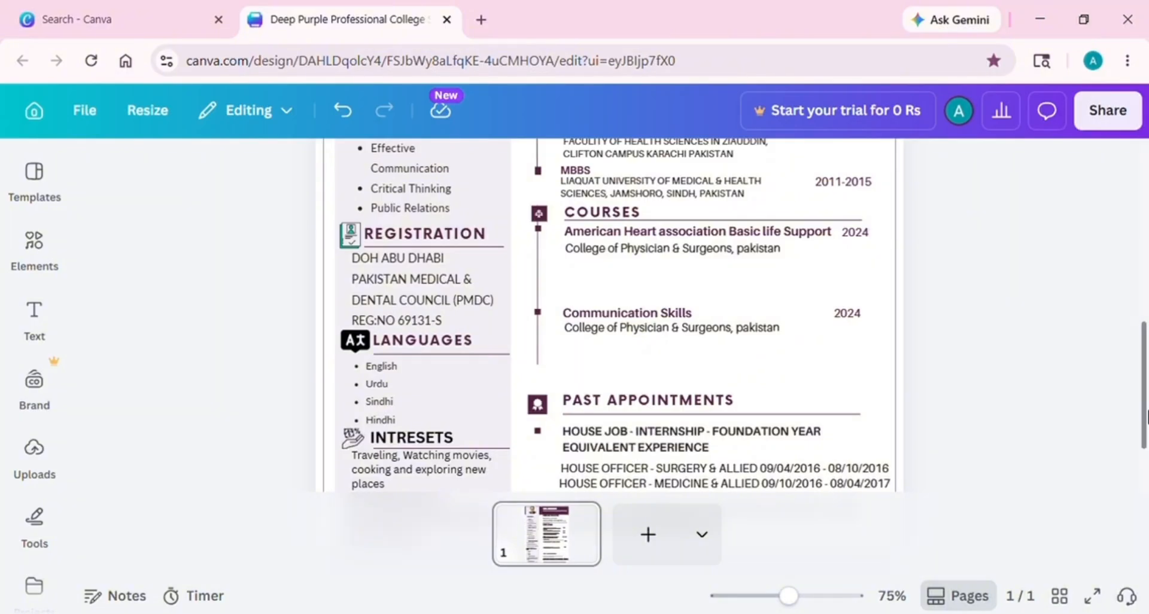
Bring up the File menu's Download settings with PDF Standard as the file type
{"action": "left_click_drag", "start_coordinate": [1146, 374], "coordinate": [1146, 400]}
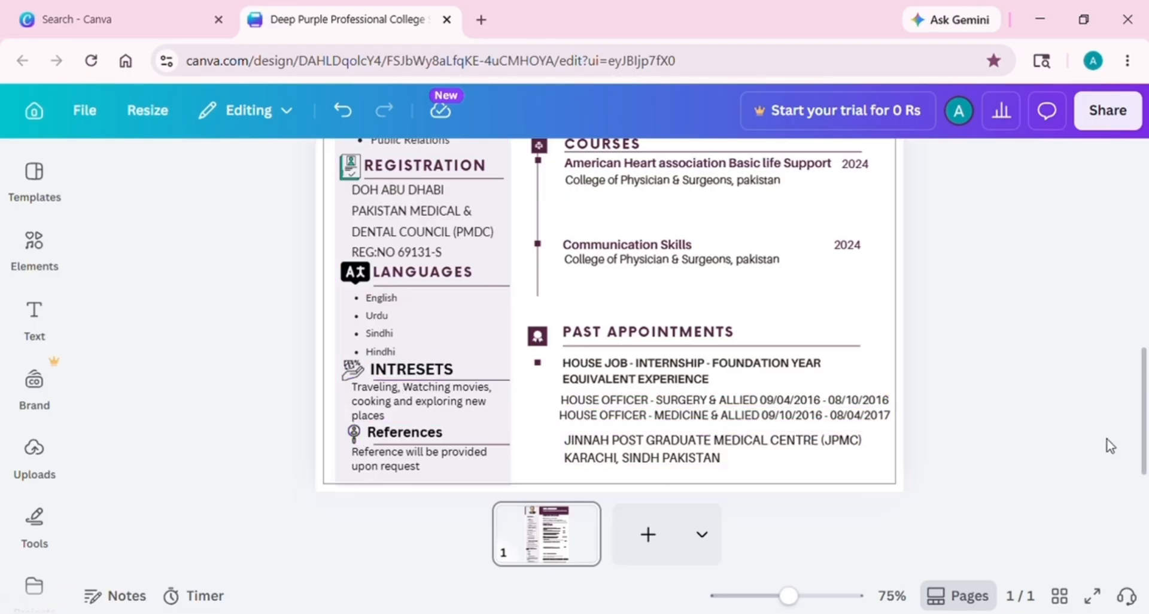
{"action": "left_click_drag", "start_coordinate": [1145, 434], "coordinate": [1144, 335]}
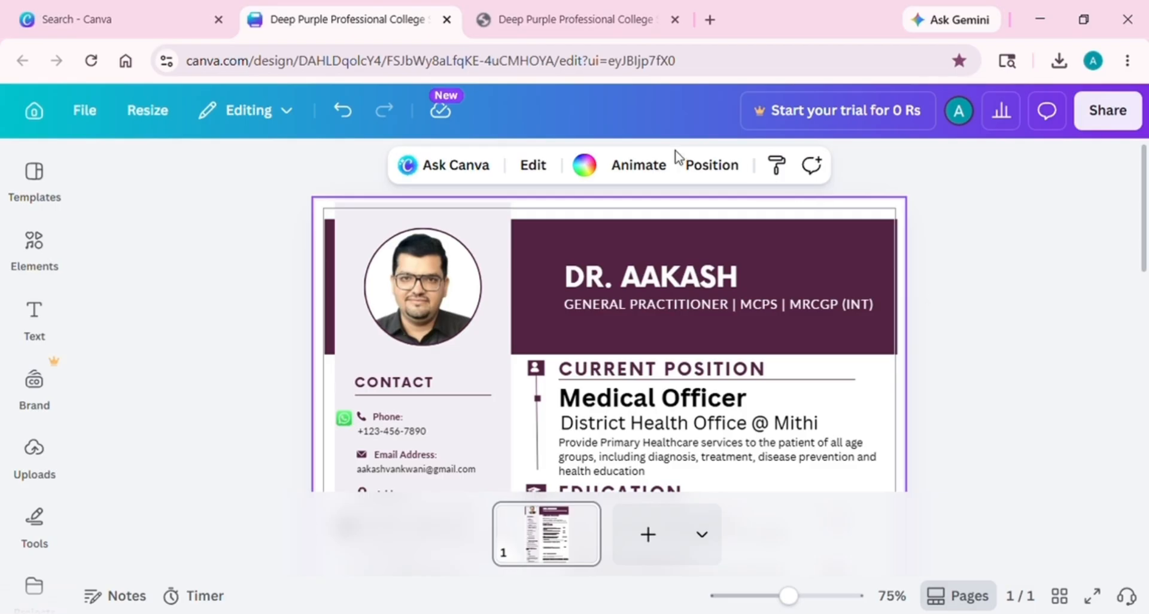
{"action": "left_click", "coordinate": [96, 117]}
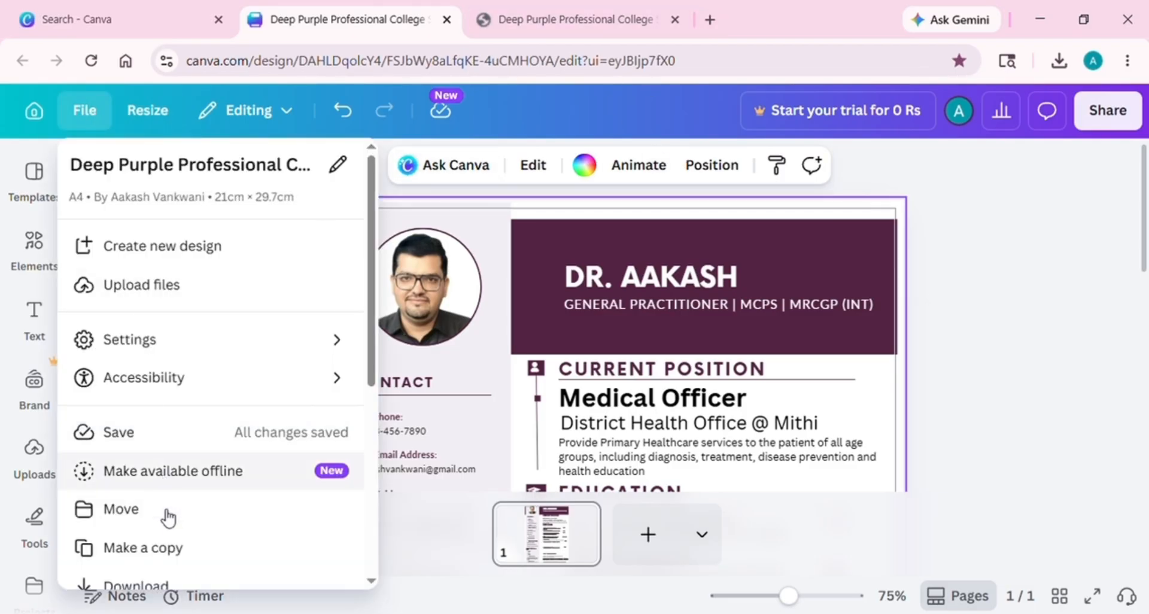
{"action": "left_click", "coordinate": [164, 587]}
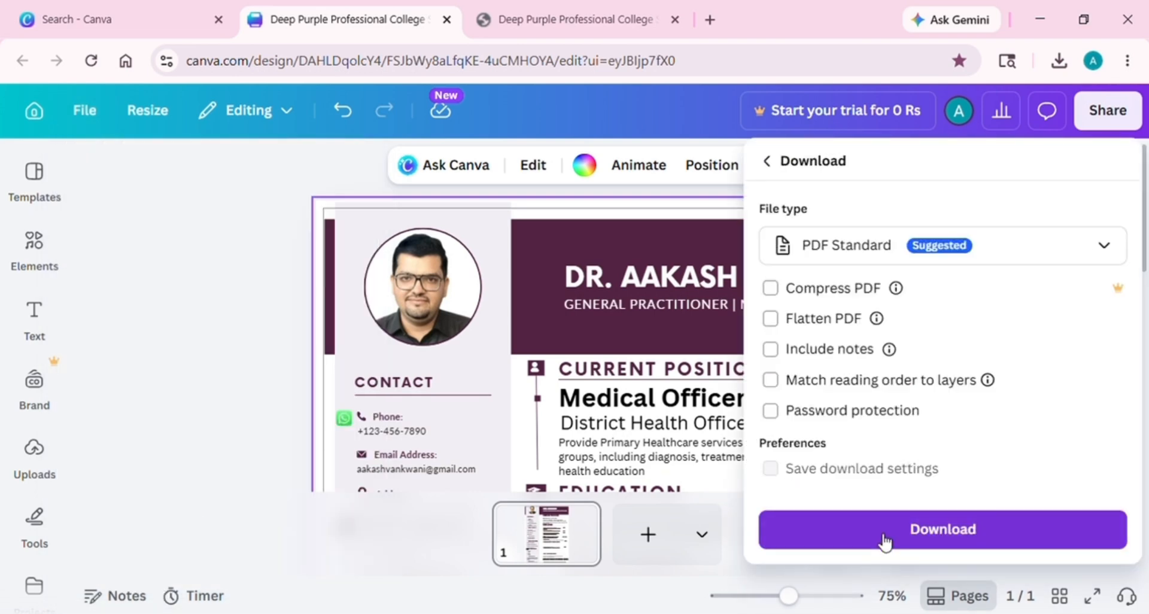
Download the CV as PDF Standard and view it in Chrome, zoomed out to the full page
{"action": "left_click", "coordinate": [885, 541]}
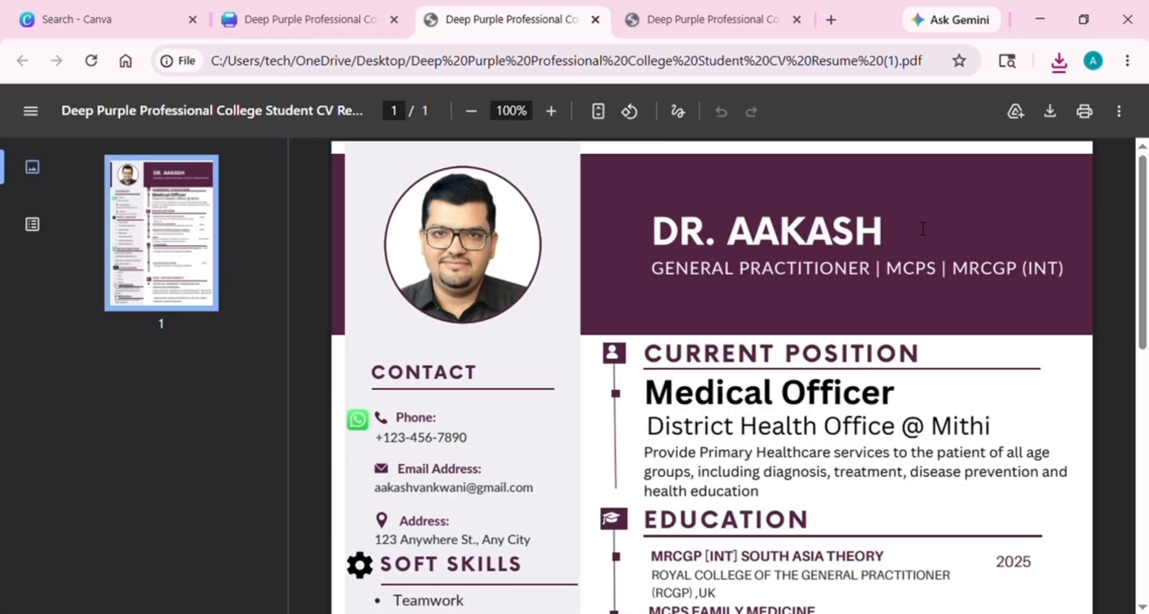
{"action": "left_click_drag", "start_coordinate": [1146, 206], "coordinate": [1146, 482]}
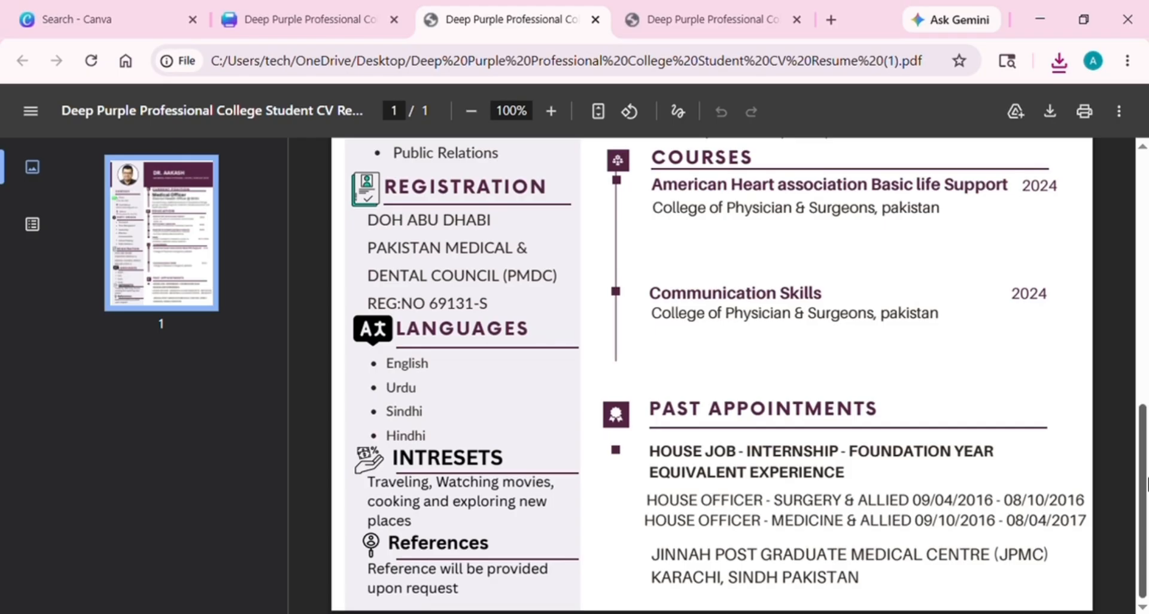
{"action": "key", "text": "ctrl+minus"}
{"action": "key", "text": "ctrl+minus"}
{"action": "key", "text": "ctrl+minus"}
{"action": "key", "text": "ctrl+minus"}
{"action": "key", "text": "ctrl+minus"}
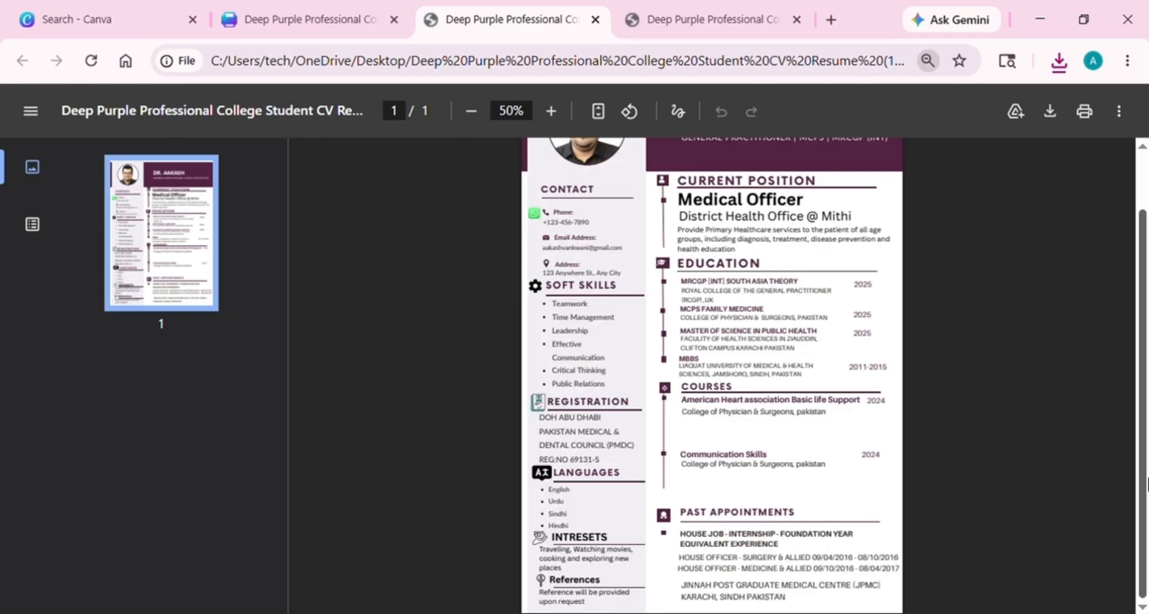
{"action": "left_click_drag", "start_coordinate": [1146, 495], "coordinate": [1146, 521]}
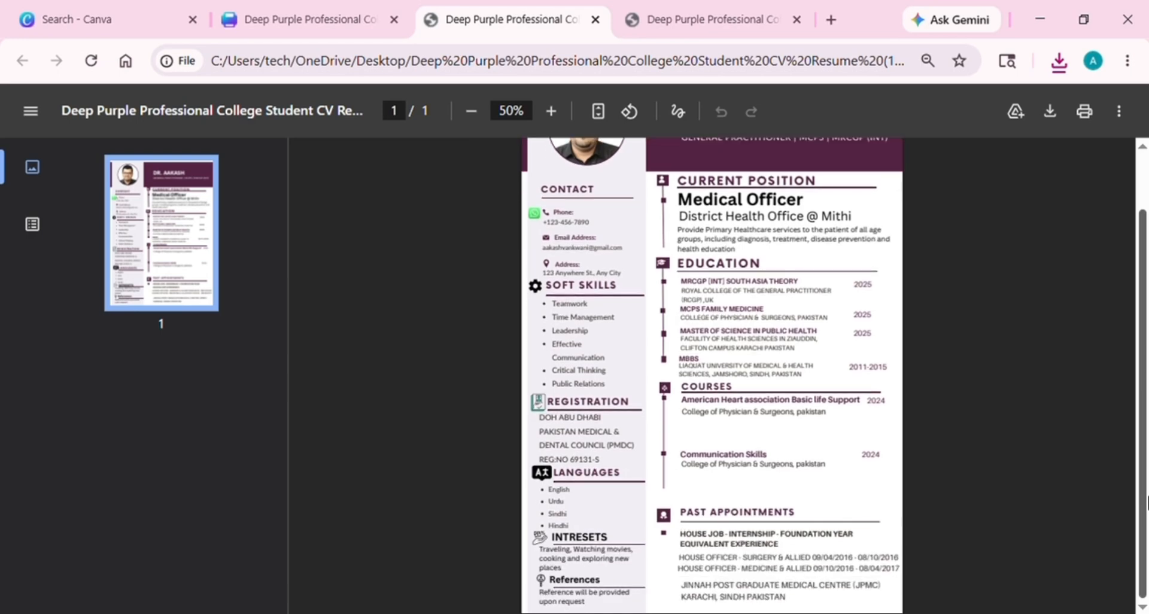